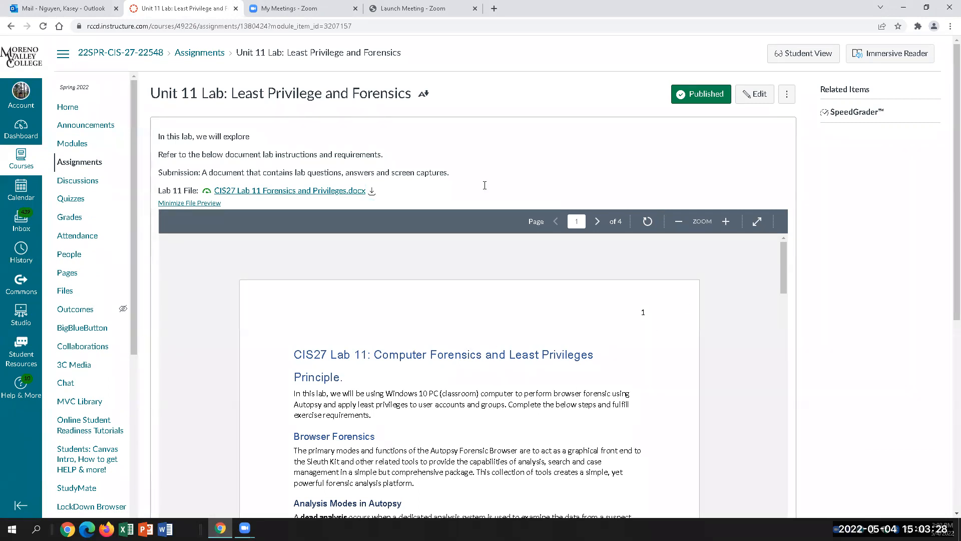
Download CIS27 Lab 11 Forensics and Privileges.docx from the Canvas assignment page.
{"action": "left_click", "coordinate": [372, 191]}
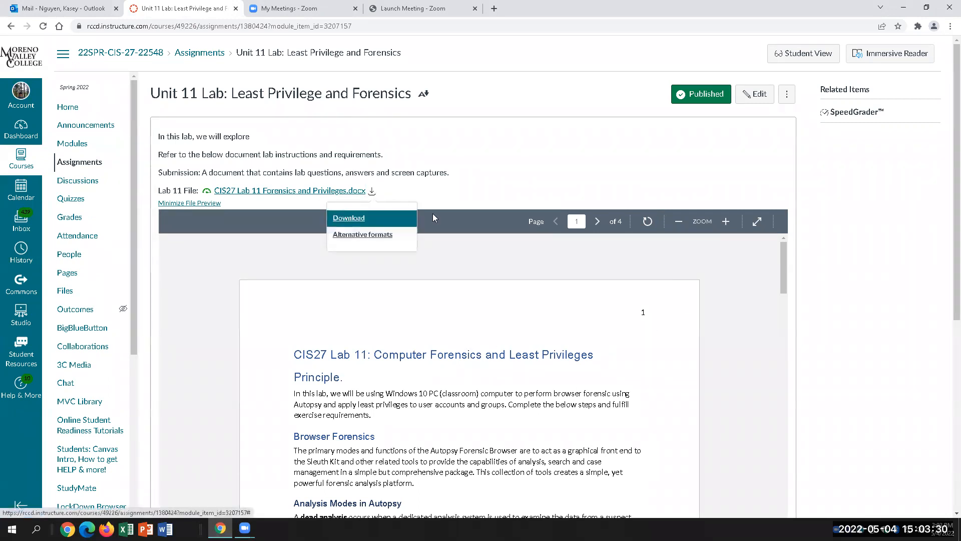
{"action": "left_click", "coordinate": [358, 218]}
{"action": "left_click", "coordinate": [413, 260]}
{"action": "scroll", "coordinate": [614, 364], "scroll_direction": "down", "scroll_amount": 3}
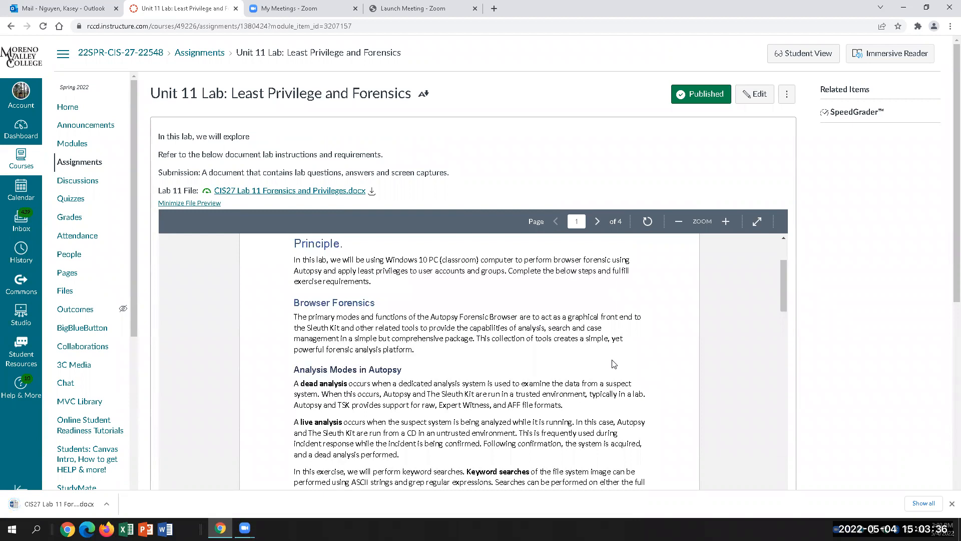
{"action": "scroll", "coordinate": [432, 356], "scroll_direction": "down", "scroll_amount": 1}
{"action": "scroll", "coordinate": [432, 357], "scroll_direction": "down", "scroll_amount": 2}
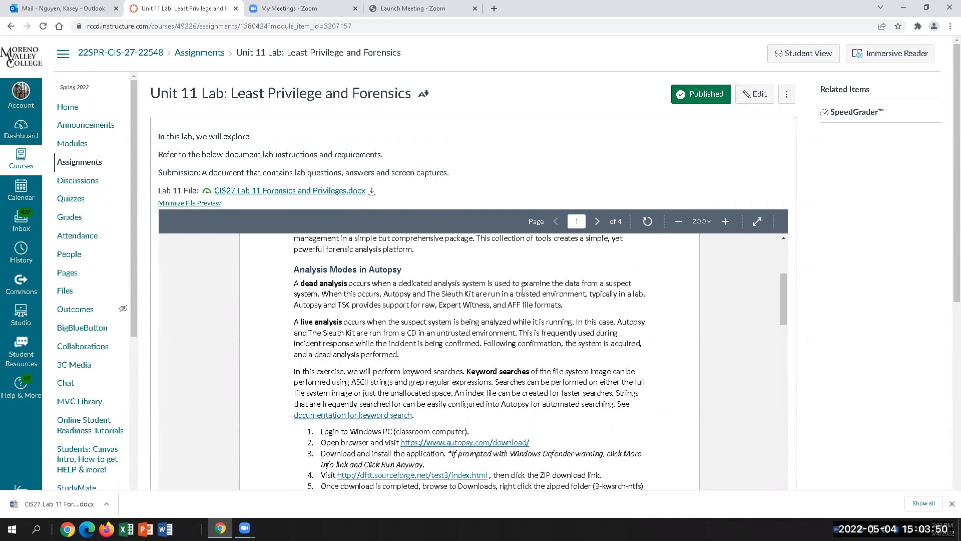
Open the downloaded Lab 11 document from Chrome in Word and enable editing.
{"action": "left_click", "coordinate": [107, 504]}
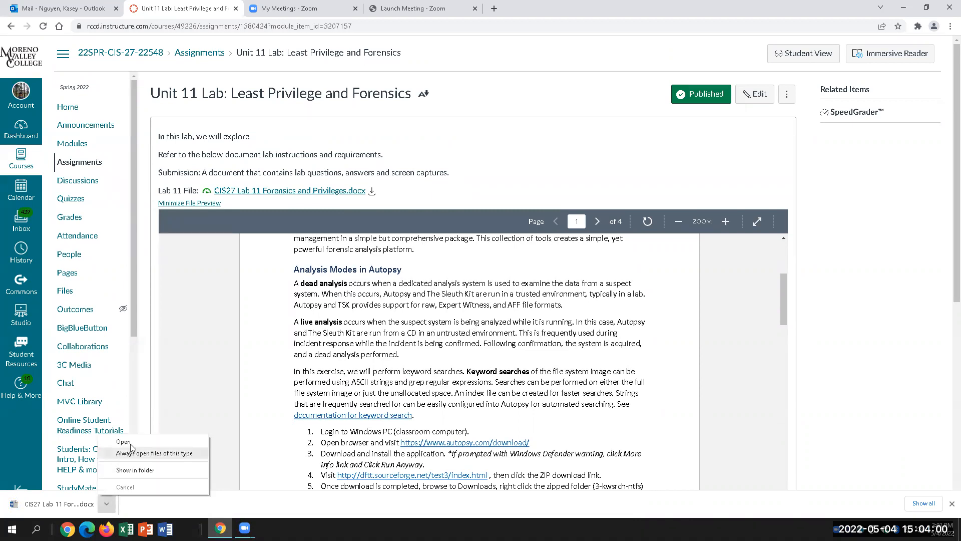
{"action": "left_click", "coordinate": [129, 442]}
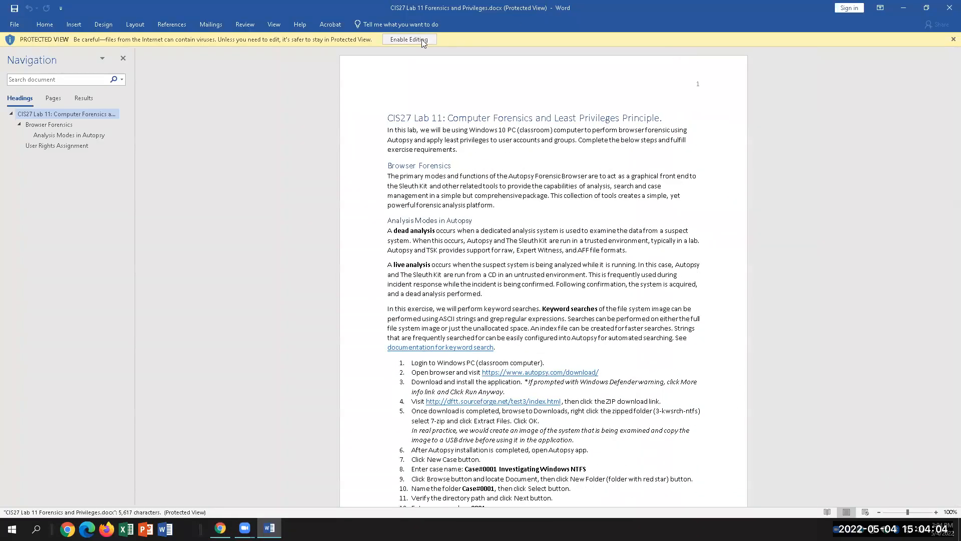
{"action": "left_click", "coordinate": [392, 37]}
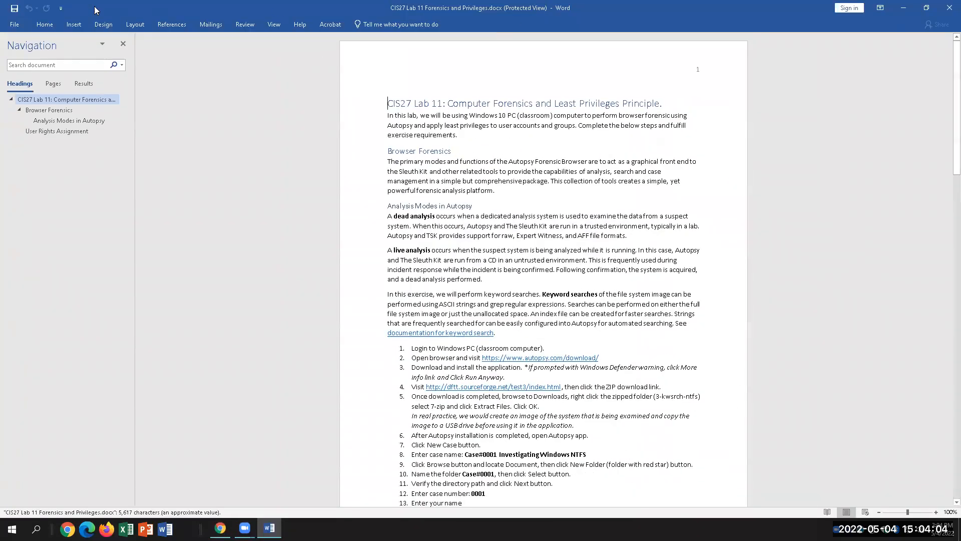
Set the document zoom to 200%.
{"action": "left_click", "coordinate": [274, 24]}
{"action": "left_click", "coordinate": [254, 56]}
{"action": "left_click", "coordinate": [398, 198]}
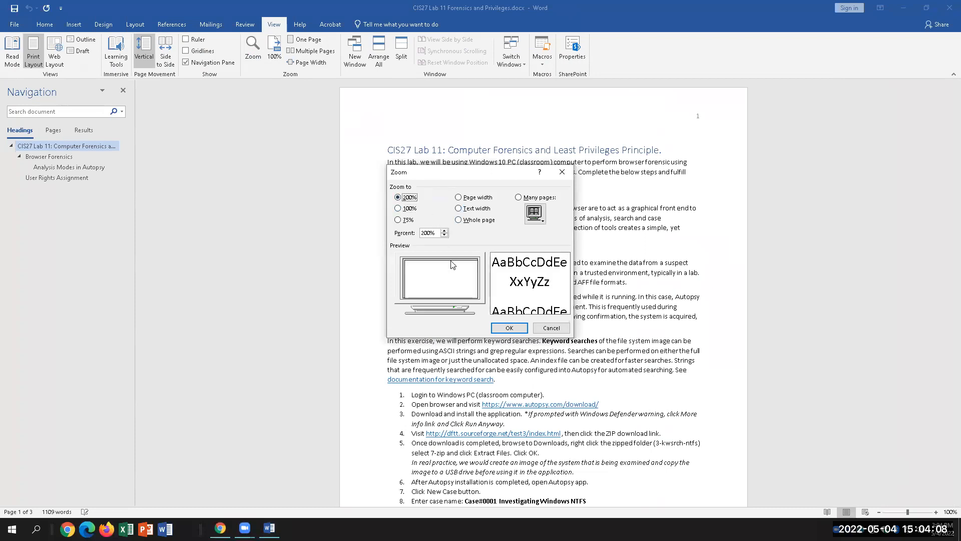
{"action": "left_click", "coordinate": [509, 327]}
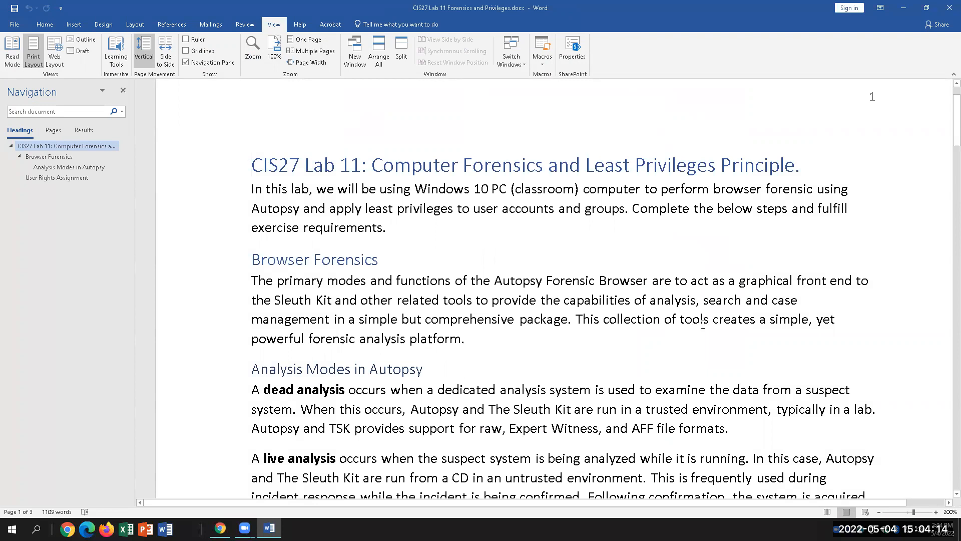
{"action": "scroll", "coordinate": [703, 324], "scroll_direction": "down", "scroll_amount": 2}
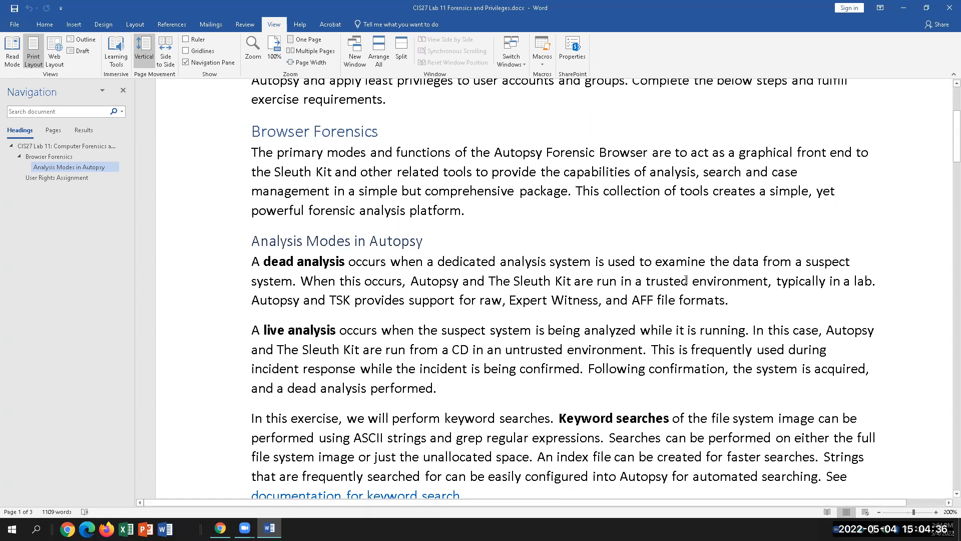
{"action": "scroll", "coordinate": [501, 325], "scroll_direction": "down", "scroll_amount": 1}
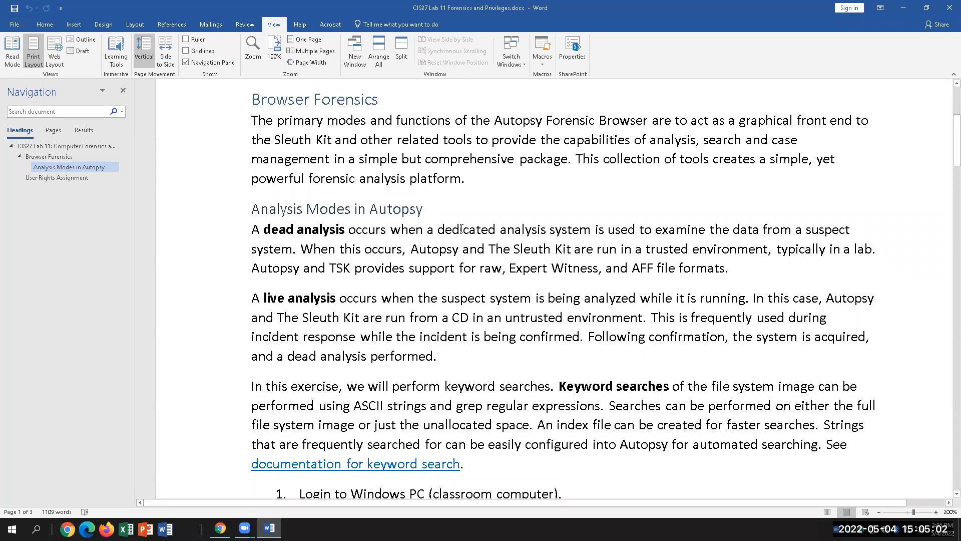
{"action": "scroll", "coordinate": [430, 308], "scroll_direction": "down", "scroll_amount": 1}
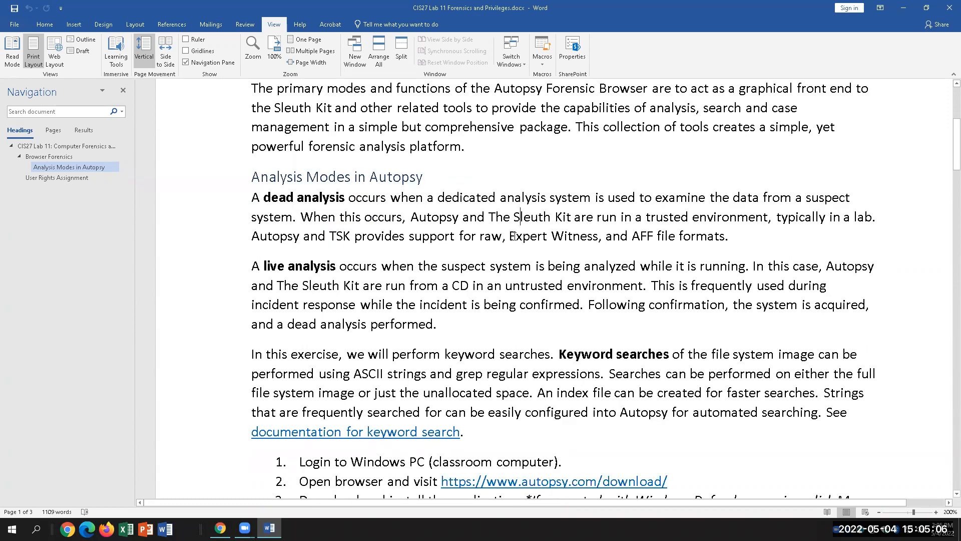
{"action": "left_click_drag", "start_coordinate": [509, 237], "coordinate": [598, 238]}
{"action": "left_click", "coordinate": [660, 235]}
{"action": "left_click", "coordinate": [359, 267]}
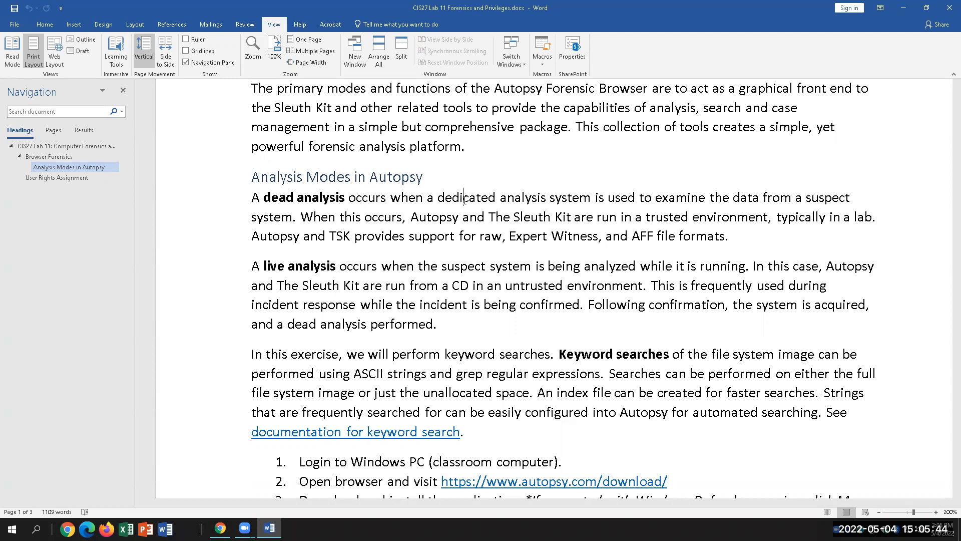
{"action": "scroll", "coordinate": [624, 330], "scroll_direction": "down", "scroll_amount": 2}
{"action": "left_click_drag", "start_coordinate": [550, 258], "coordinate": [672, 258]}
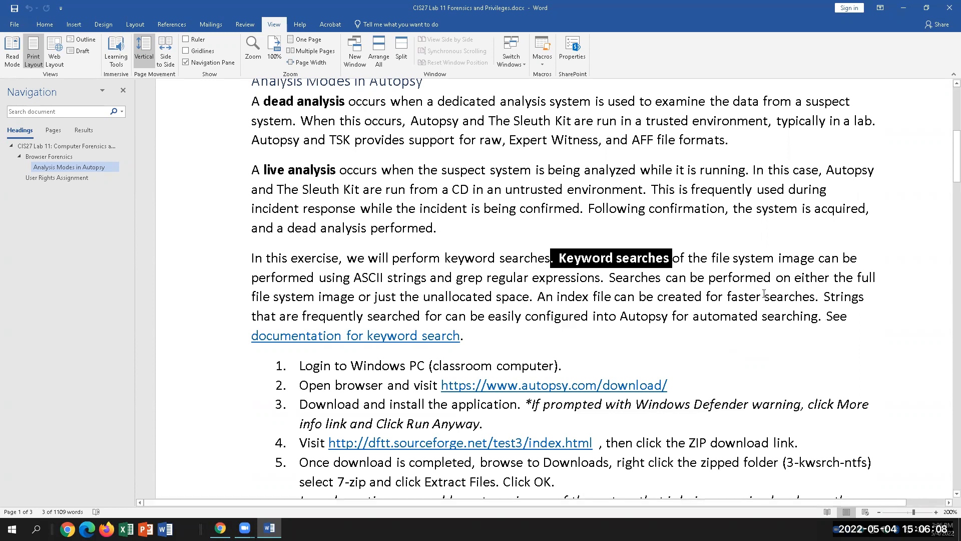
{"action": "left_click", "coordinate": [734, 258]}
{"action": "left_click_drag", "start_coordinate": [711, 258], "coordinate": [817, 258]}
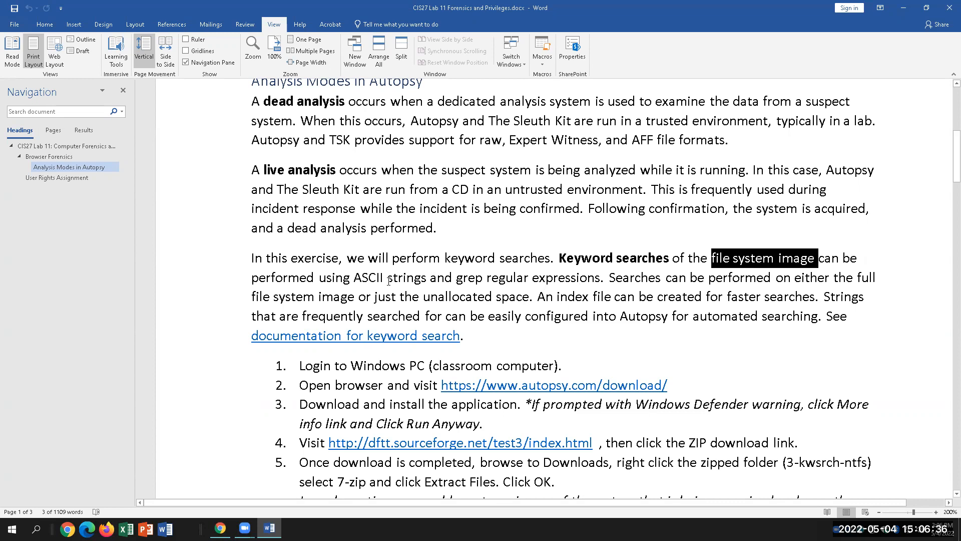
{"action": "left_click_drag", "start_coordinate": [355, 278], "coordinate": [418, 280]}
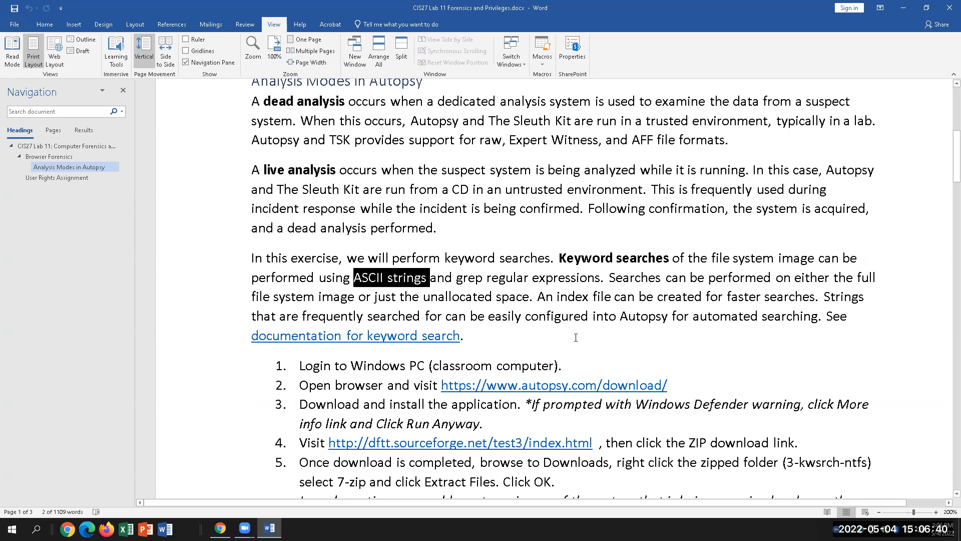
{"action": "left_click", "coordinate": [559, 278]}
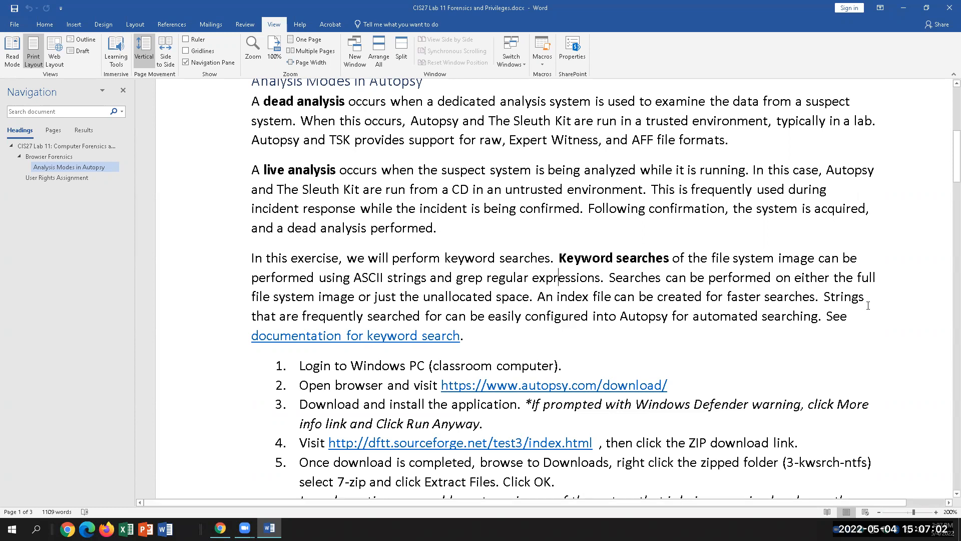
{"action": "left_click_drag", "start_coordinate": [584, 260], "coordinate": [665, 260]}
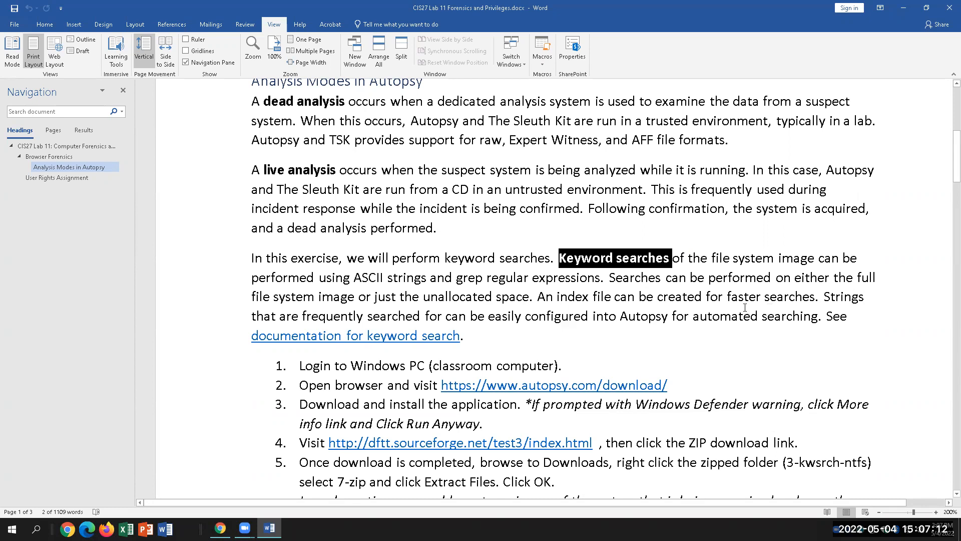
{"action": "left_click_drag", "start_coordinate": [251, 296], "coordinate": [529, 298]}
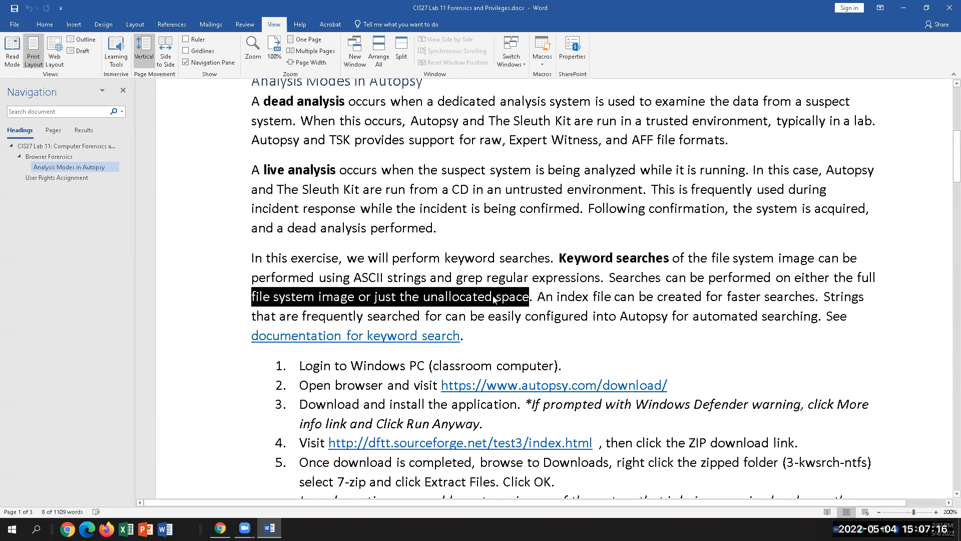
{"action": "left_click", "coordinate": [478, 299]}
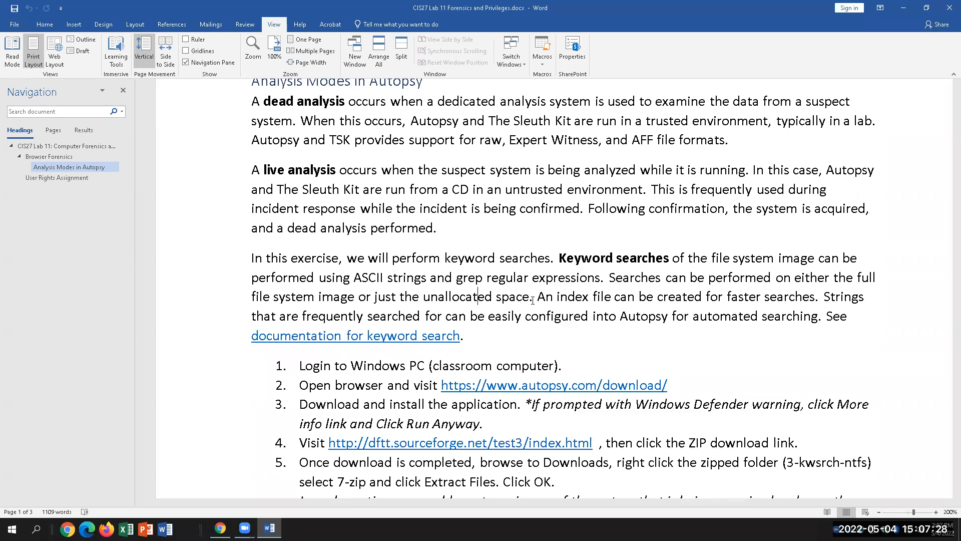
{"action": "left_click_drag", "start_coordinate": [529, 297], "coordinate": [447, 295]}
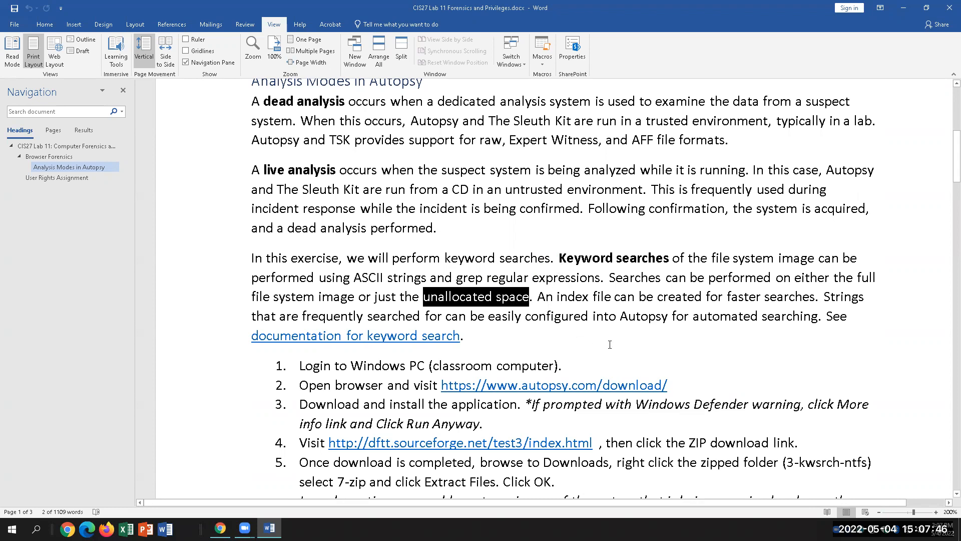
{"action": "left_click", "coordinate": [601, 297]}
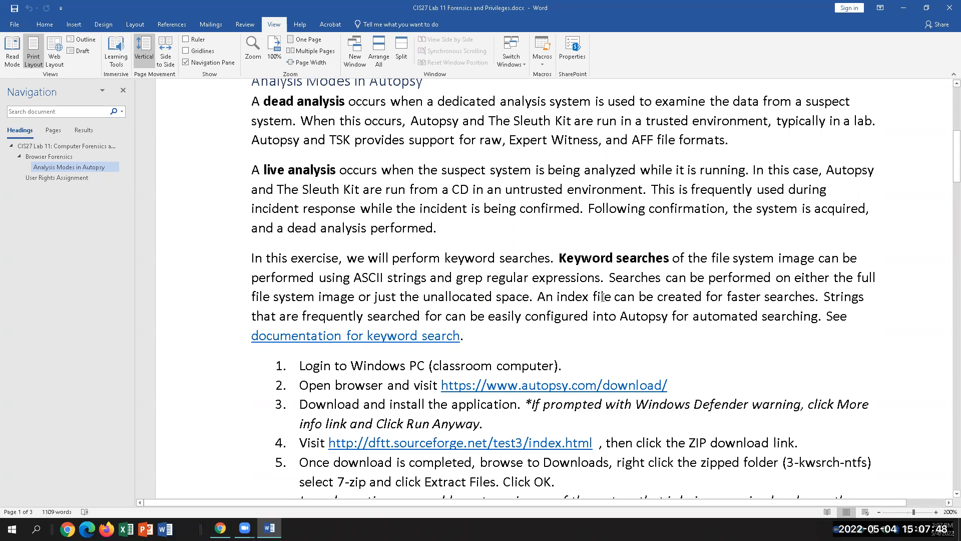
{"action": "left_click_drag", "start_coordinate": [612, 297], "coordinate": [557, 296]}
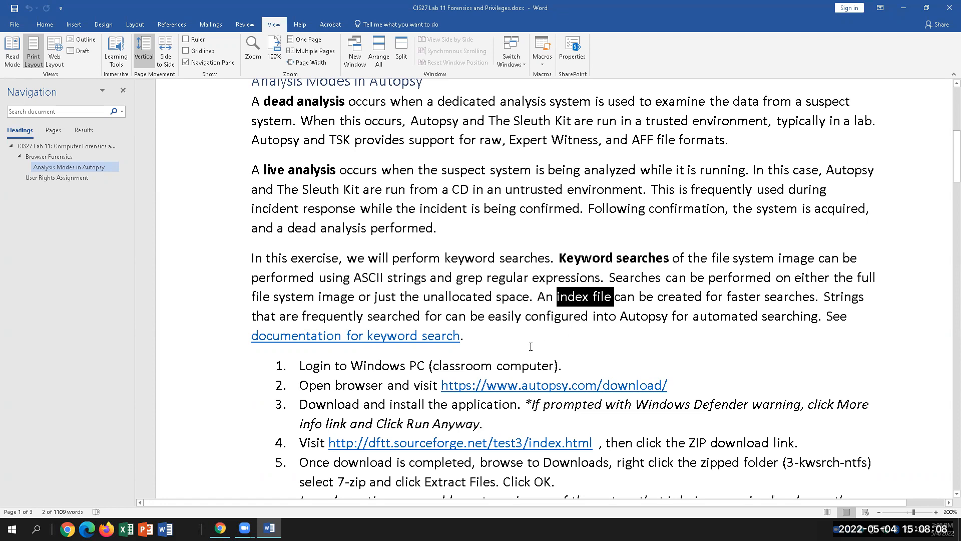
{"action": "scroll", "coordinate": [693, 475], "scroll_direction": "down", "scroll_amount": 2}
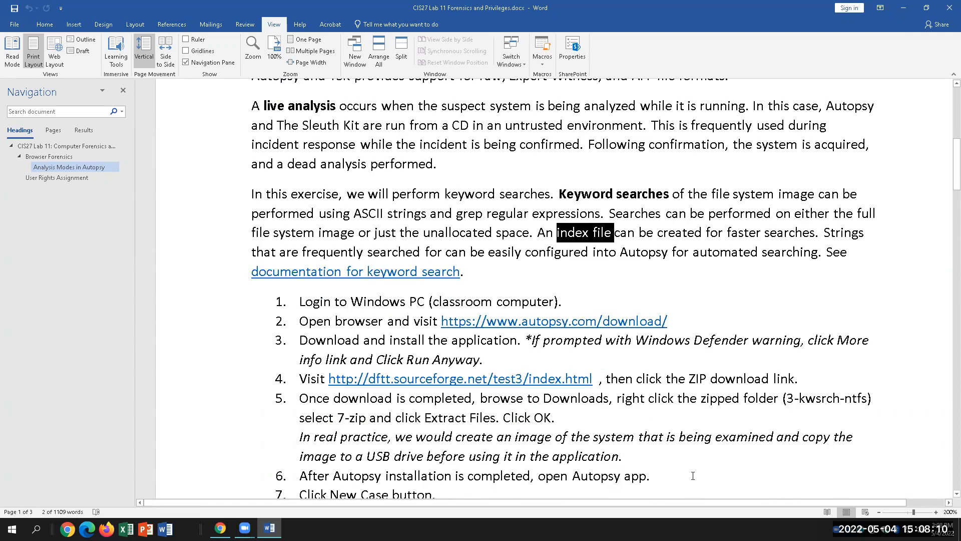
{"action": "scroll", "coordinate": [693, 476], "scroll_direction": "down", "scroll_amount": 1}
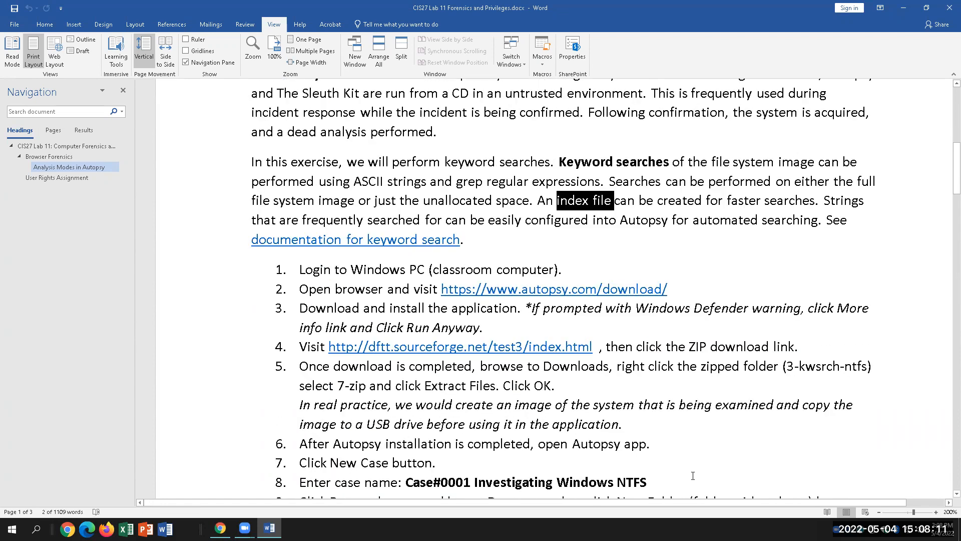
{"action": "right_click", "coordinate": [602, 292]}
{"action": "key", "text": "Escape"}
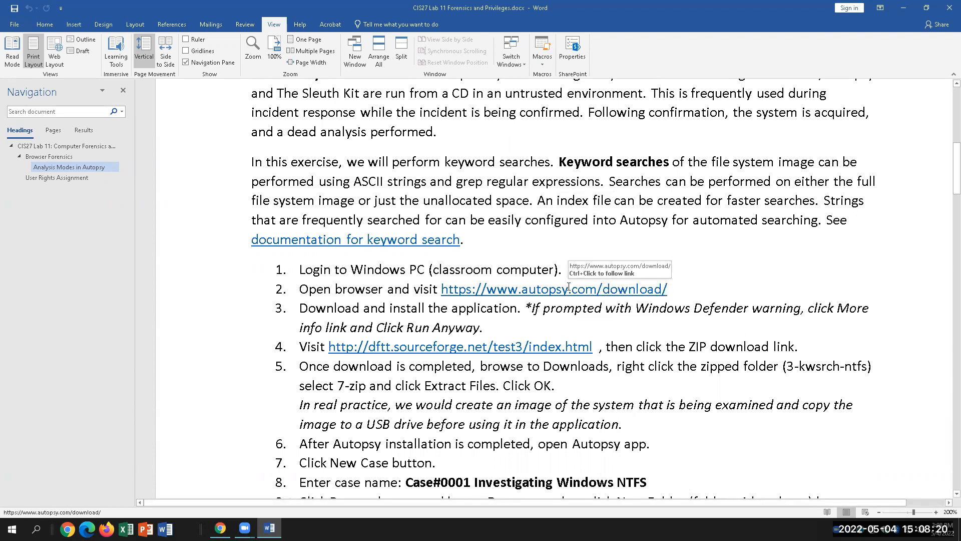
{"action": "right_click", "coordinate": [568, 289]}
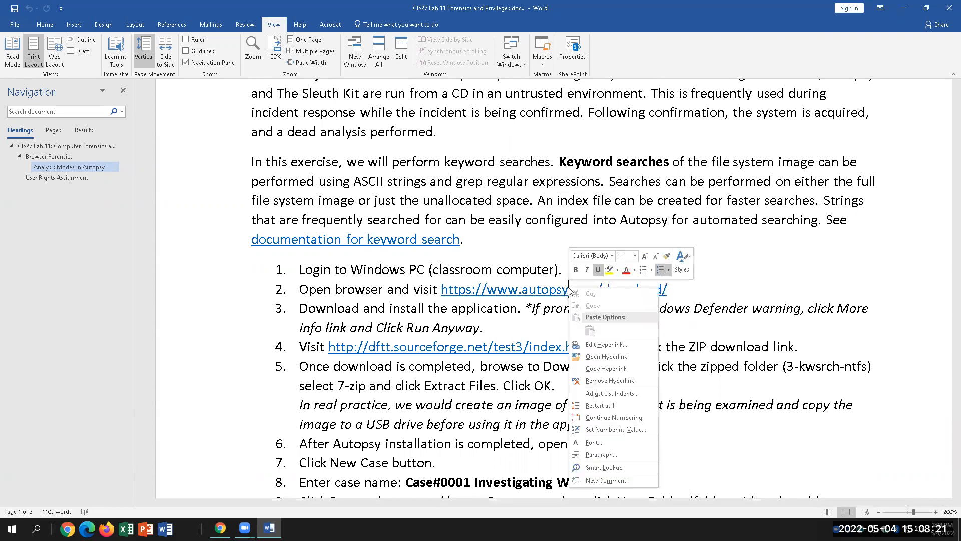
{"action": "left_click", "coordinate": [594, 369]}
{"action": "left_click", "coordinate": [220, 528]}
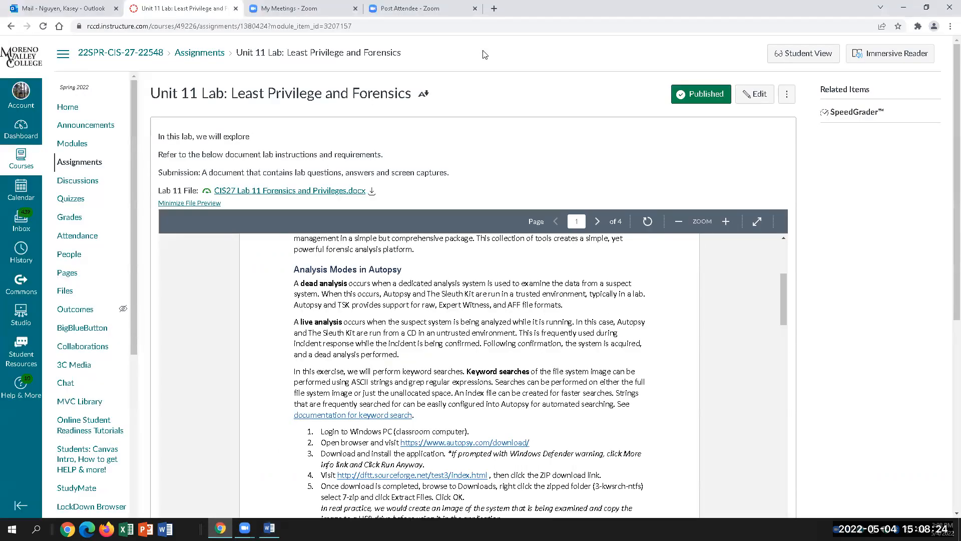
{"action": "left_click", "coordinate": [281, 9]}
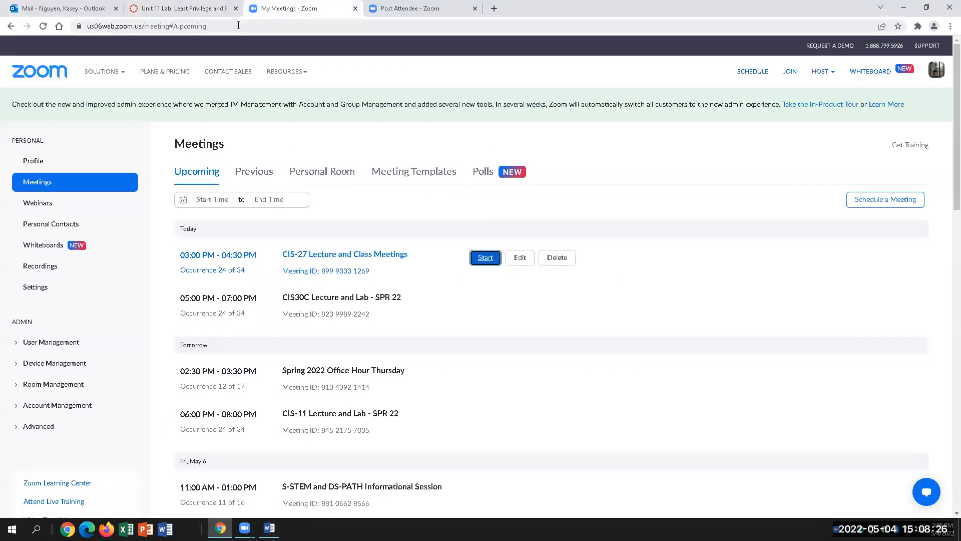
Load autopsy.com/download in the current tab and start the 64-bit installer download.
{"action": "left_click", "coordinate": [240, 26]}
{"action": "right_click", "coordinate": [240, 26]}
{"action": "left_click", "coordinate": [273, 91]}
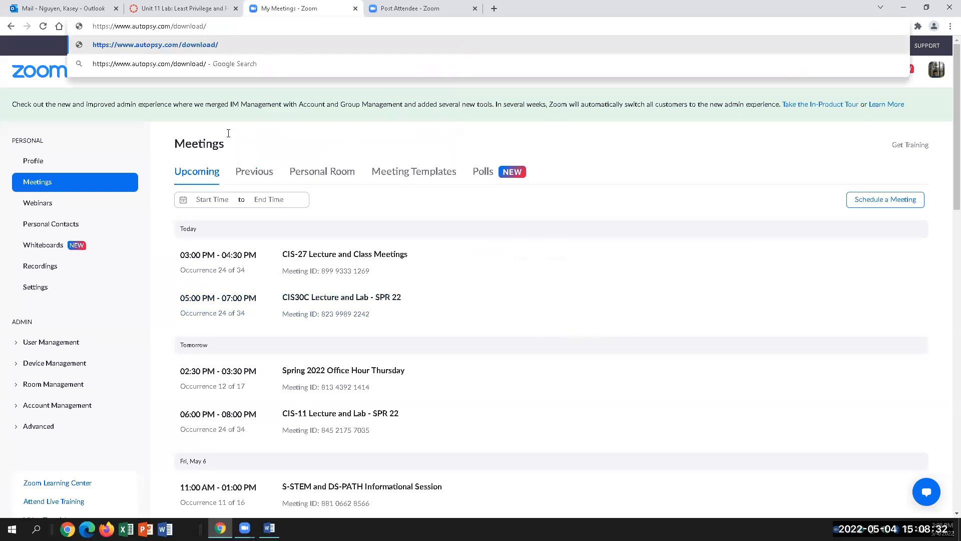
{"action": "key", "text": "Return"}
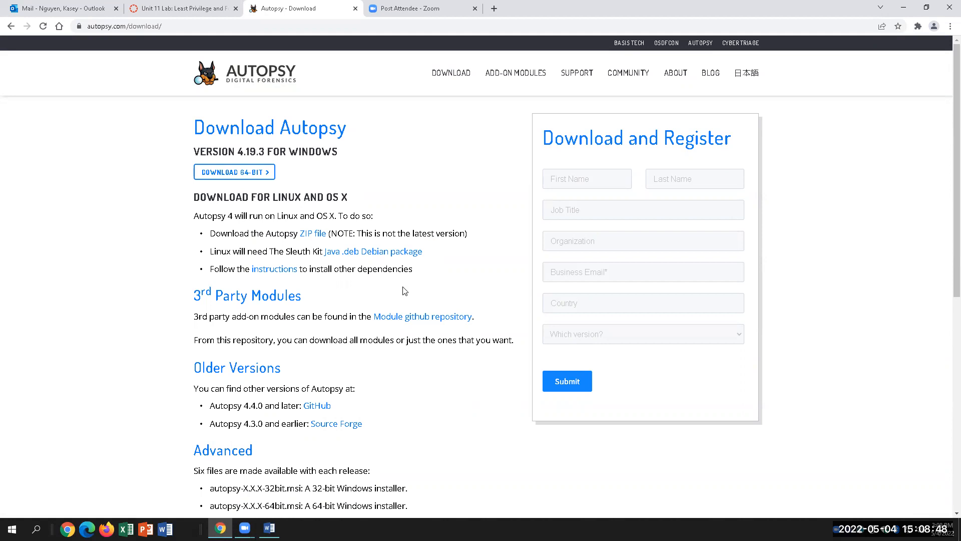
{"action": "left_click", "coordinate": [237, 176]}
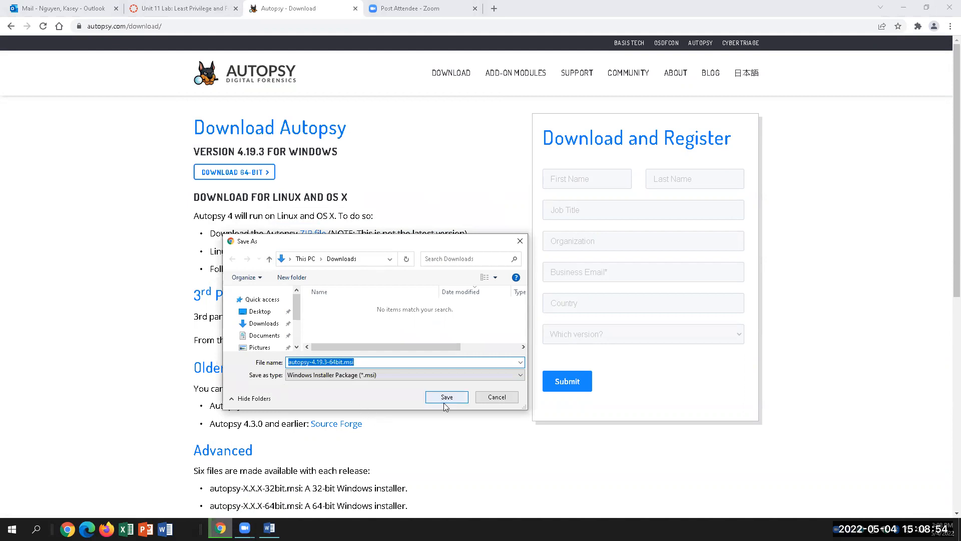
Save autopsy-4.19.3-64bit.msi to Downloads and return to the Word lab document.
{"action": "left_click", "coordinate": [445, 400]}
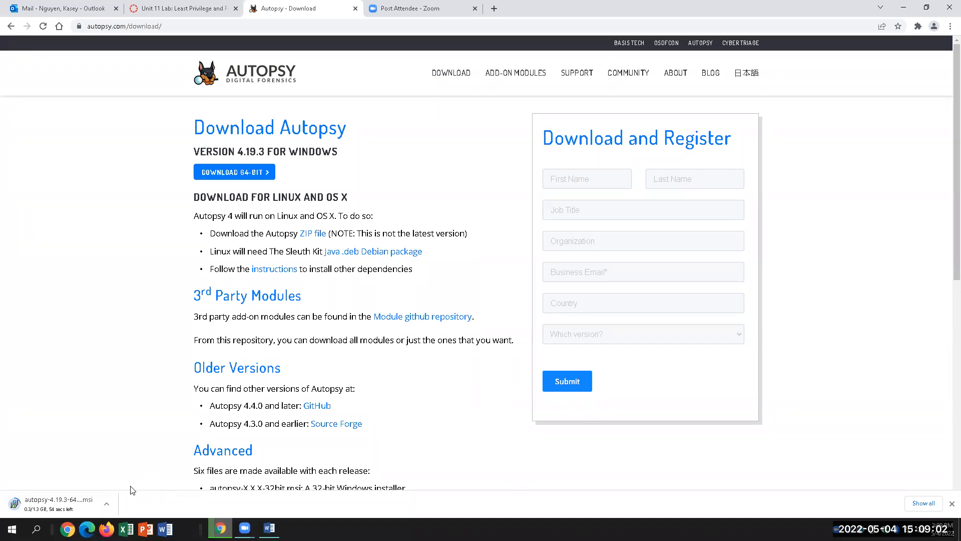
{"action": "left_click", "coordinate": [269, 527]}
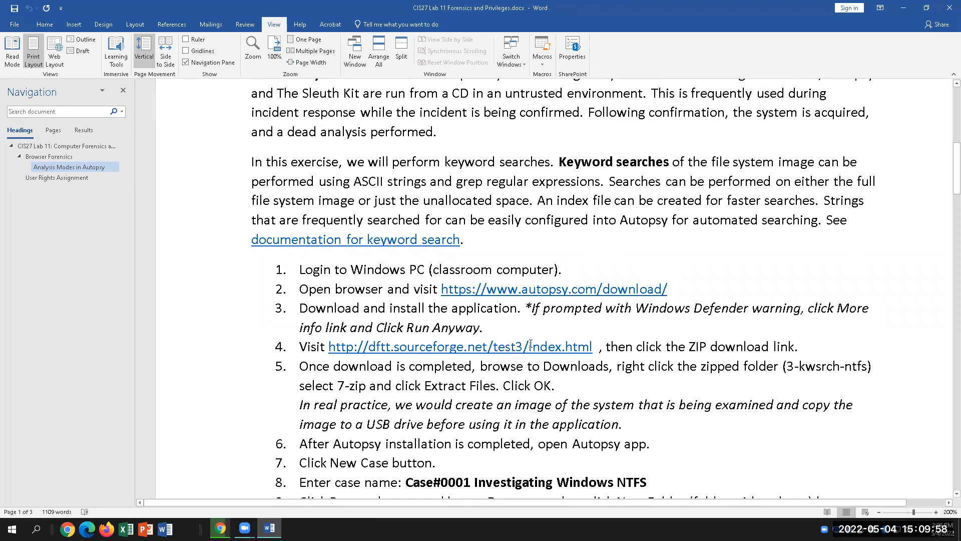
{"action": "triple_click", "coordinate": [499, 349]}
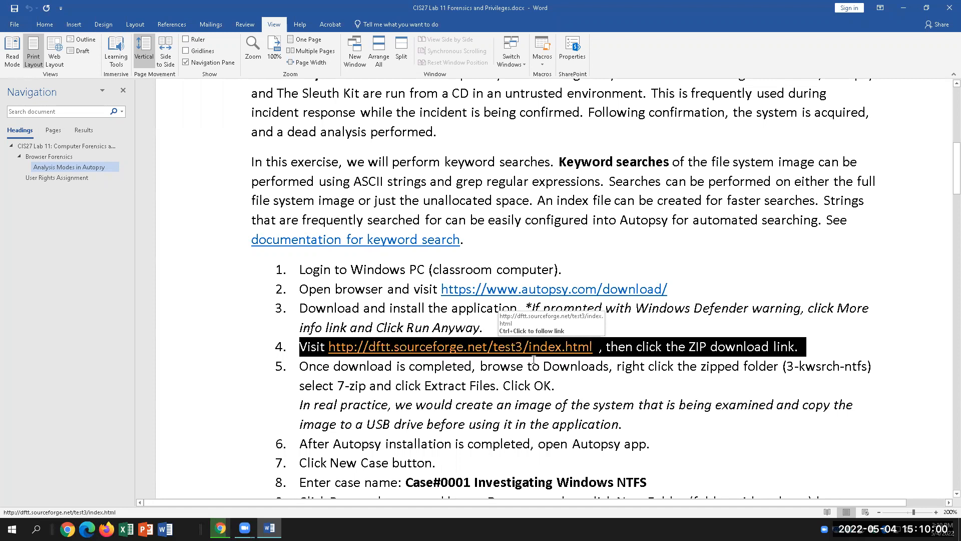
{"action": "left_click", "coordinate": [545, 385]}
Open the dftt.sourceforge.net/test3 page from step 4 and highlight 'test image' and 'NTFS file system'.
{"action": "left_click", "coordinate": [567, 349], "text": "ctrl"}
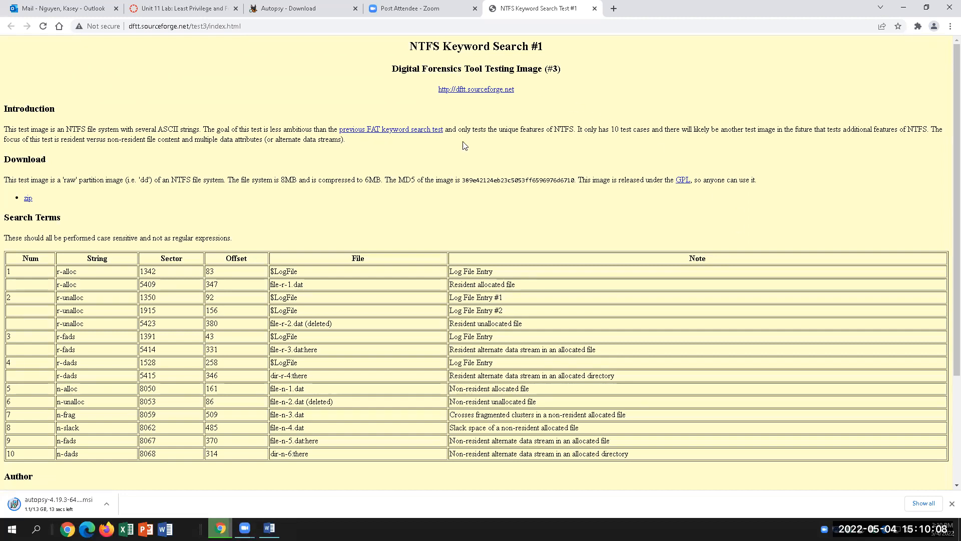
{"action": "key", "text": "alt+Tab"}
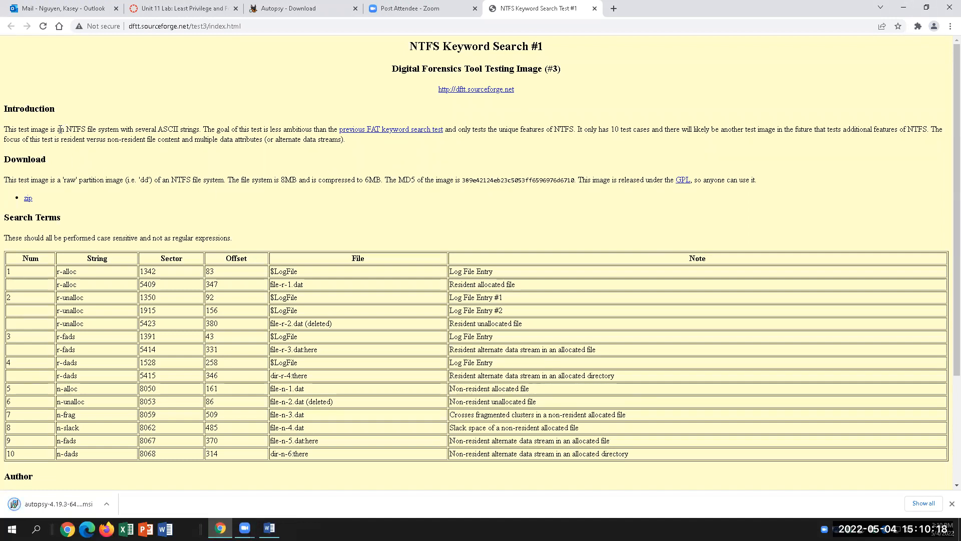
{"action": "left_click_drag", "start_coordinate": [46, 130], "coordinate": [17, 130]}
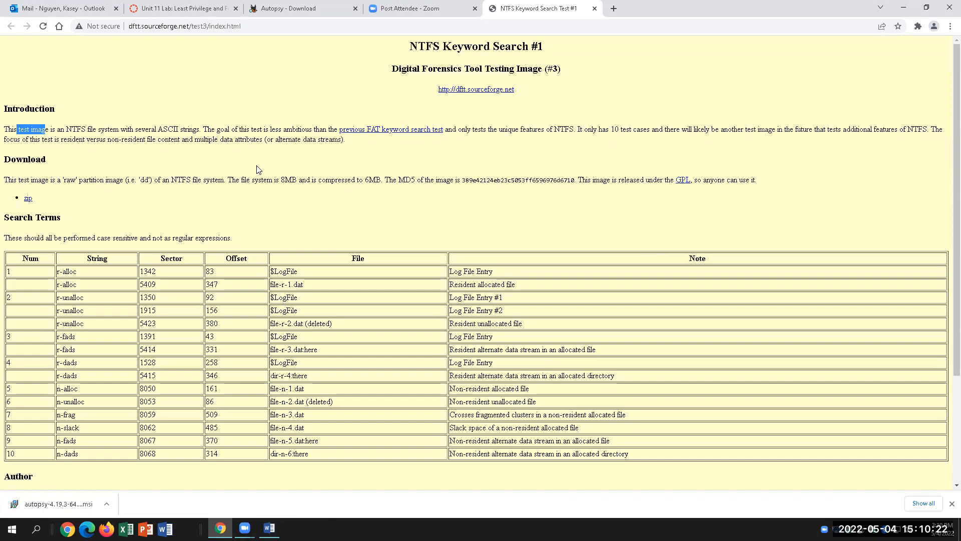
{"action": "left_click_drag", "start_coordinate": [68, 130], "coordinate": [128, 129]}
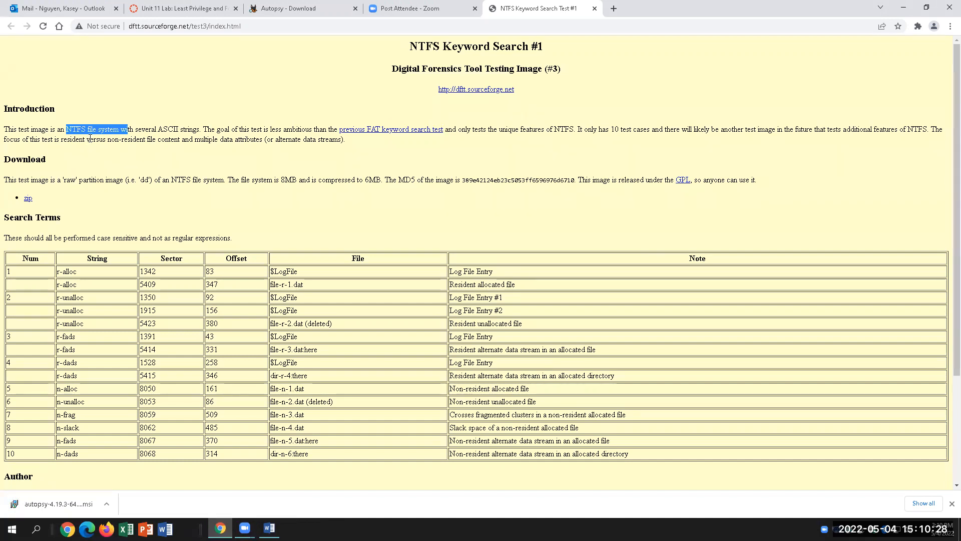
{"action": "left_click_drag", "start_coordinate": [49, 129], "coordinate": [20, 130]}
{"action": "left_click_drag", "start_coordinate": [137, 129], "coordinate": [275, 139]}
Review the Search Terms table and start downloading the zipped NTFS test image.
{"action": "scroll", "coordinate": [205, 358], "scroll_direction": "down", "scroll_amount": 1}
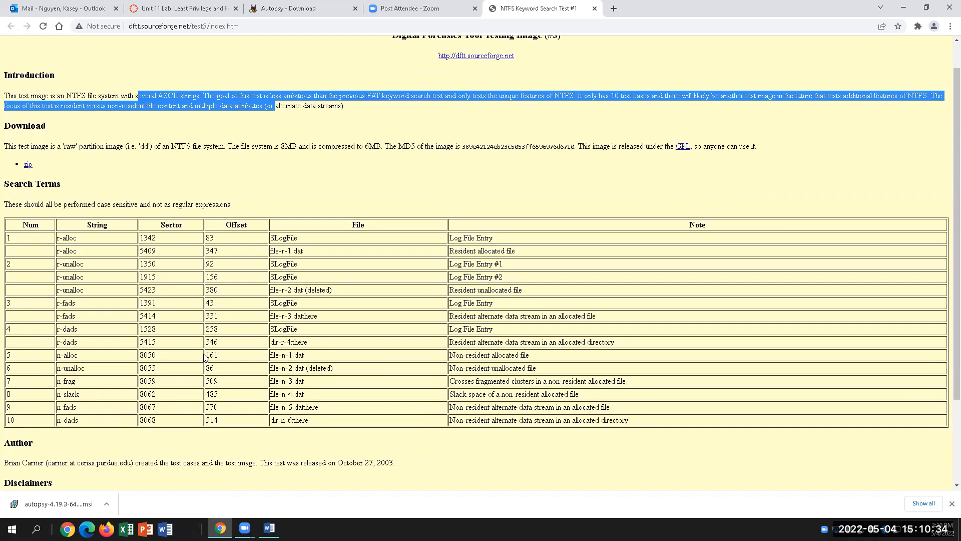
{"action": "scroll", "coordinate": [206, 357], "scroll_direction": "down", "scroll_amount": 1}
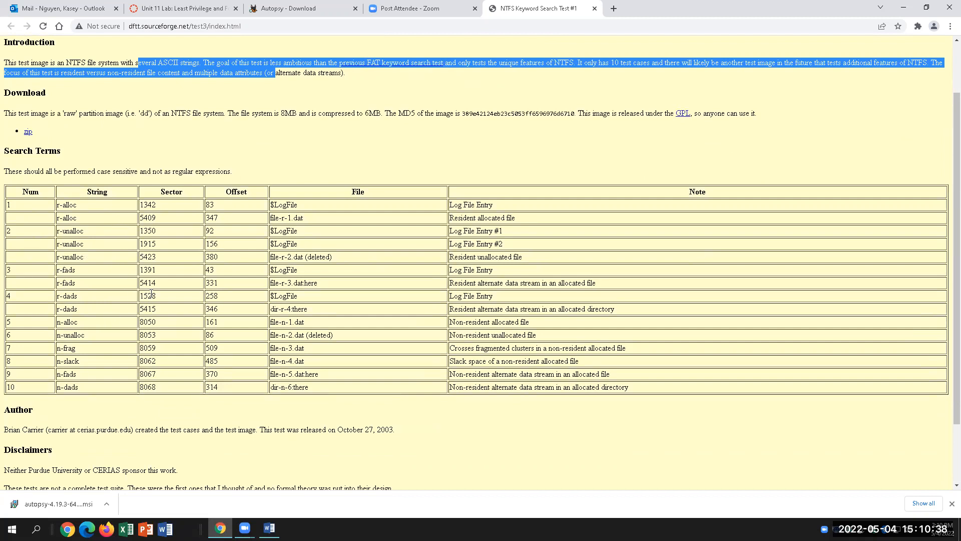
{"action": "scroll", "coordinate": [151, 294], "scroll_direction": "down", "scroll_amount": 1}
{"action": "scroll", "coordinate": [282, 254], "scroll_direction": "up", "scroll_amount": 2}
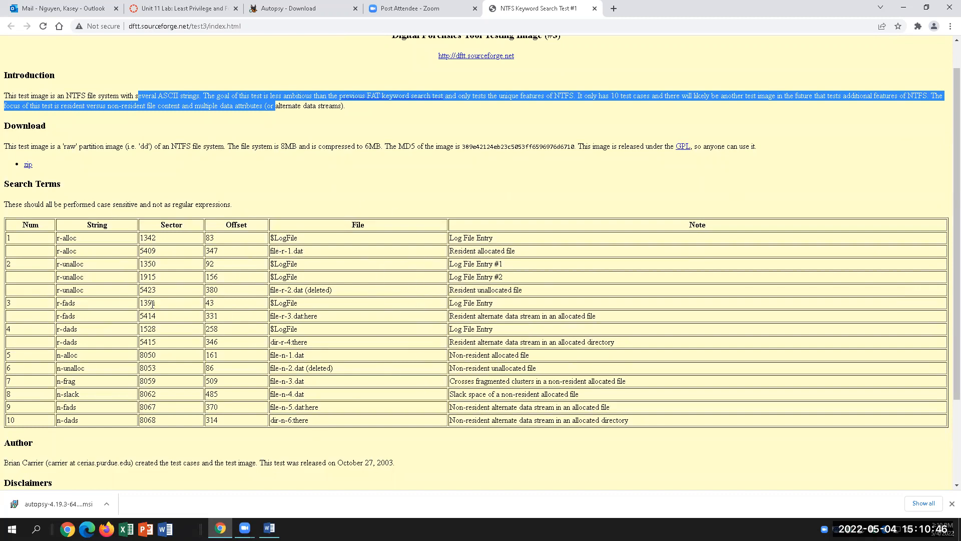
{"action": "scroll", "coordinate": [125, 258], "scroll_direction": "down", "scroll_amount": 1}
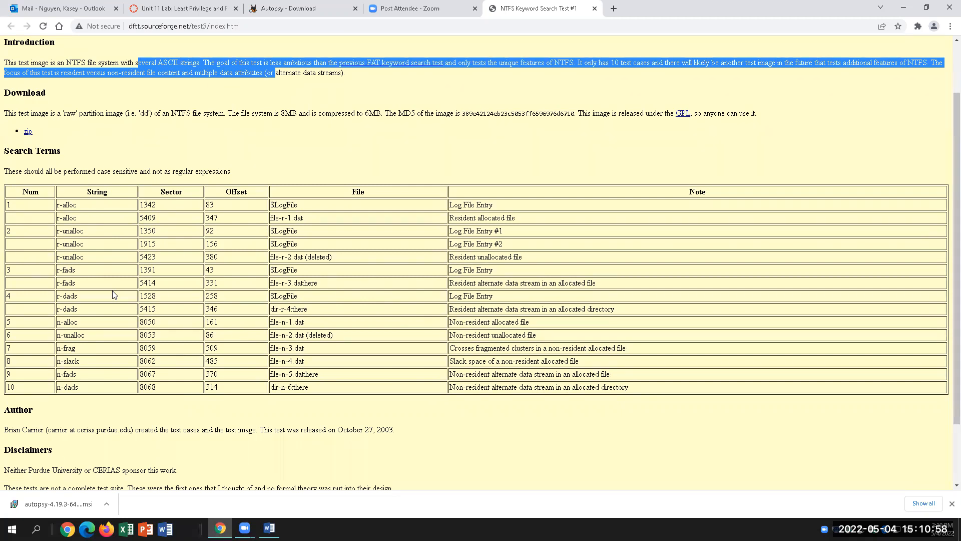
{"action": "scroll", "coordinate": [115, 312], "scroll_direction": "up", "scroll_amount": 2}
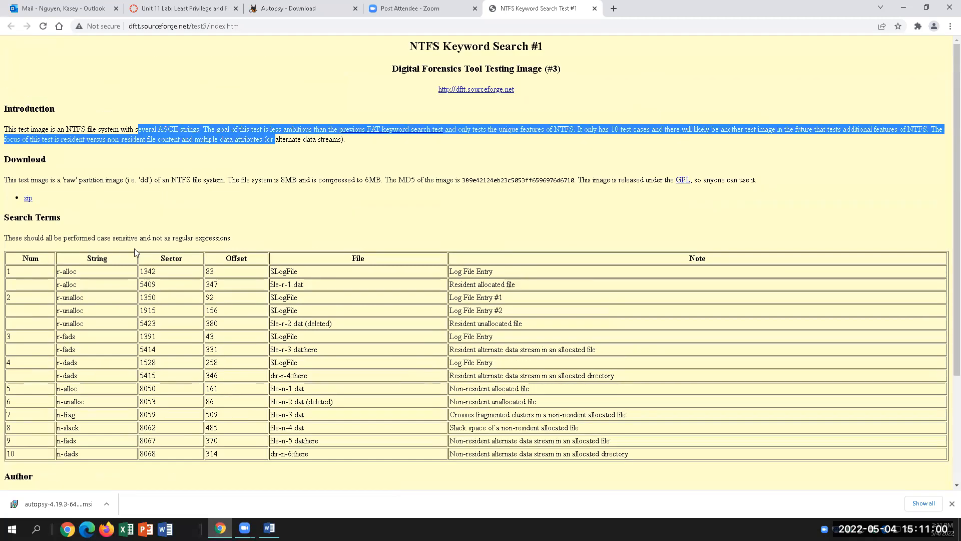
{"action": "left_click", "coordinate": [27, 200]}
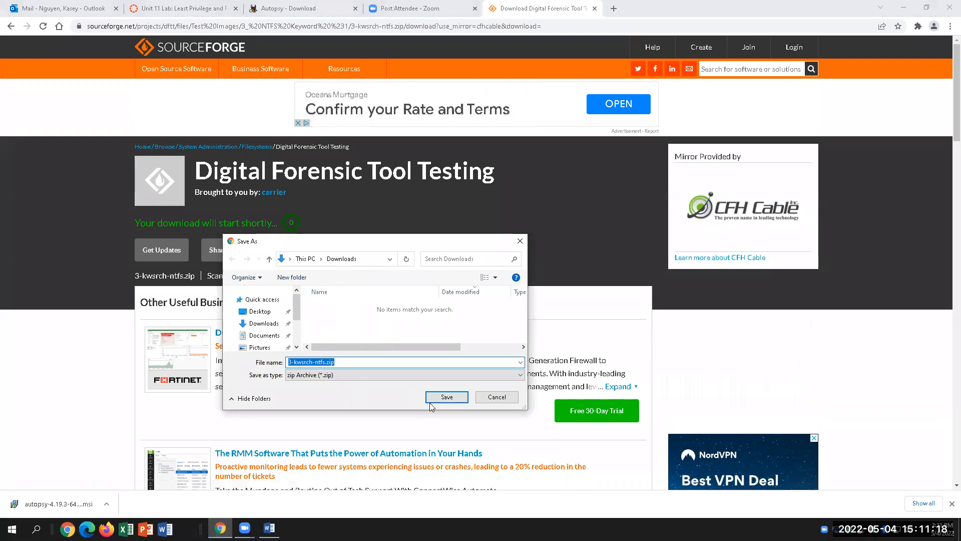
Save 3-kwsrch-ntfs.zip to Downloads and go back to the NTFS Keyword Search #1 page.
{"action": "left_click", "coordinate": [446, 397]}
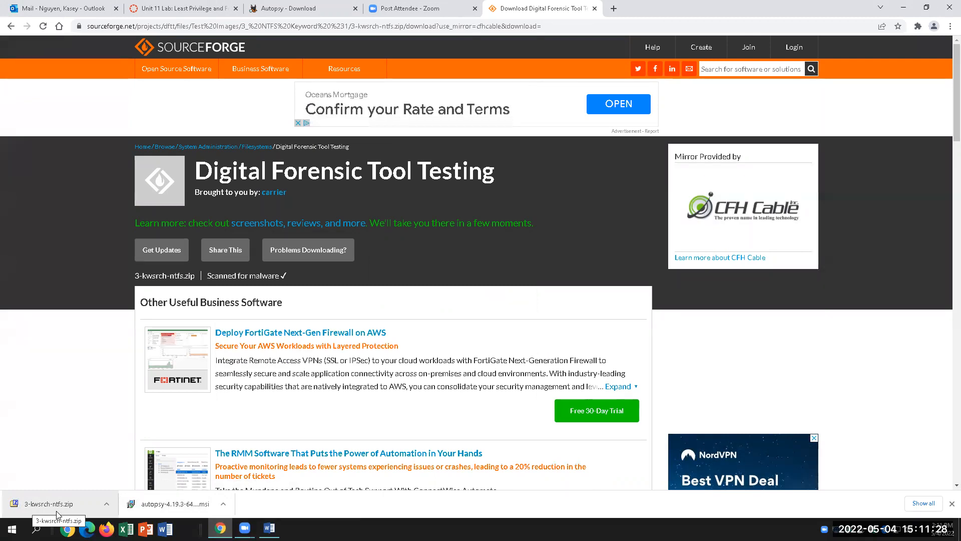
{"action": "left_click", "coordinate": [10, 26]}
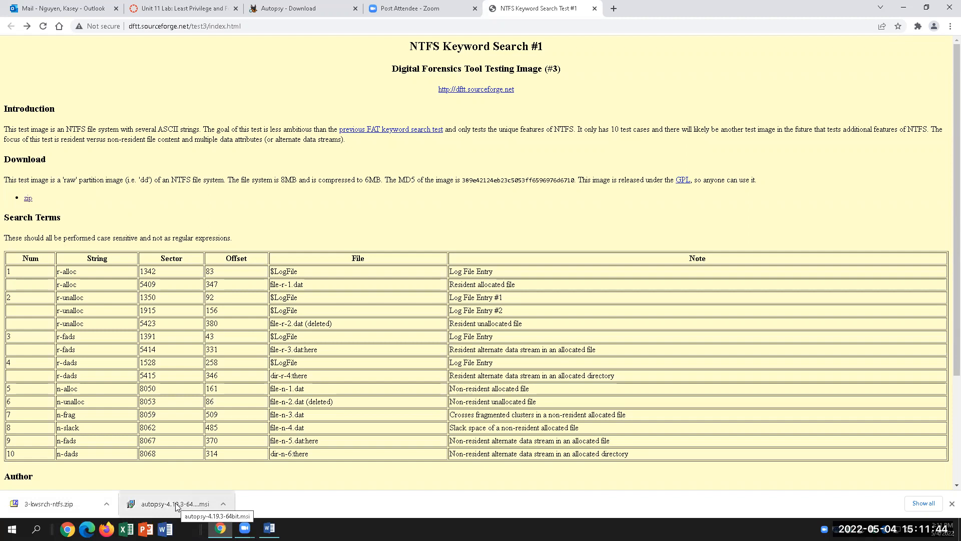
Launch the Autopsy .msi installer, using More info and Run anyway past SmartScreen.
{"action": "left_click", "coordinate": [223, 504]}
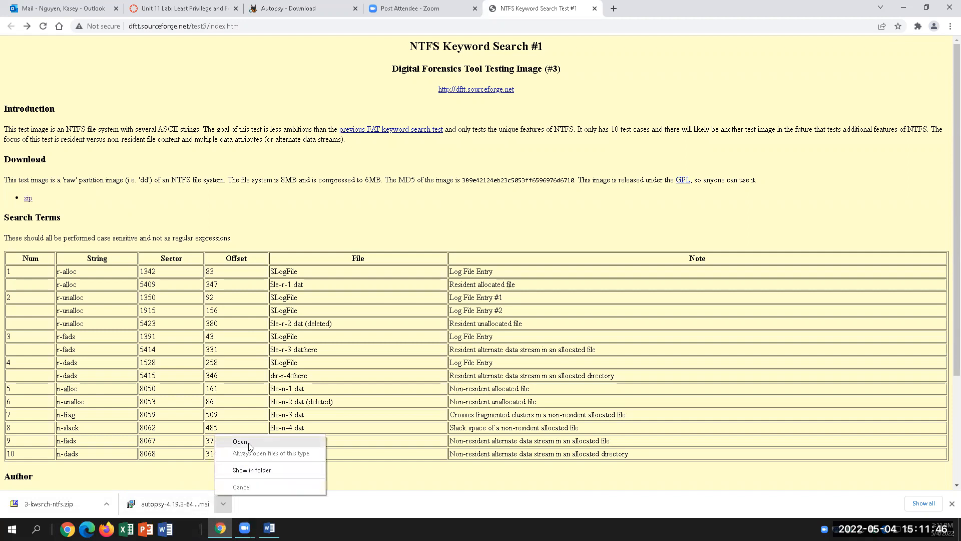
{"action": "left_click", "coordinate": [236, 444]}
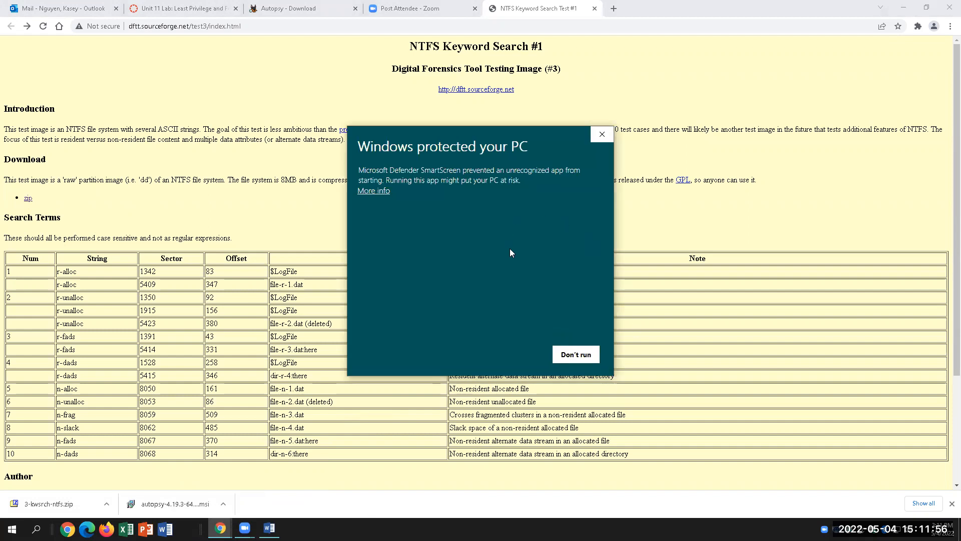
{"action": "left_click", "coordinate": [373, 191]}
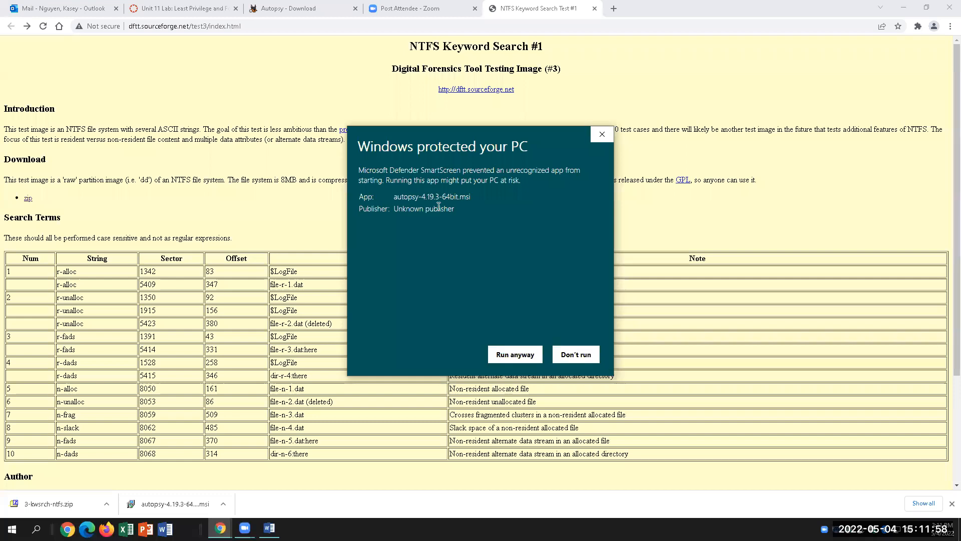
{"action": "left_click", "coordinate": [510, 356]}
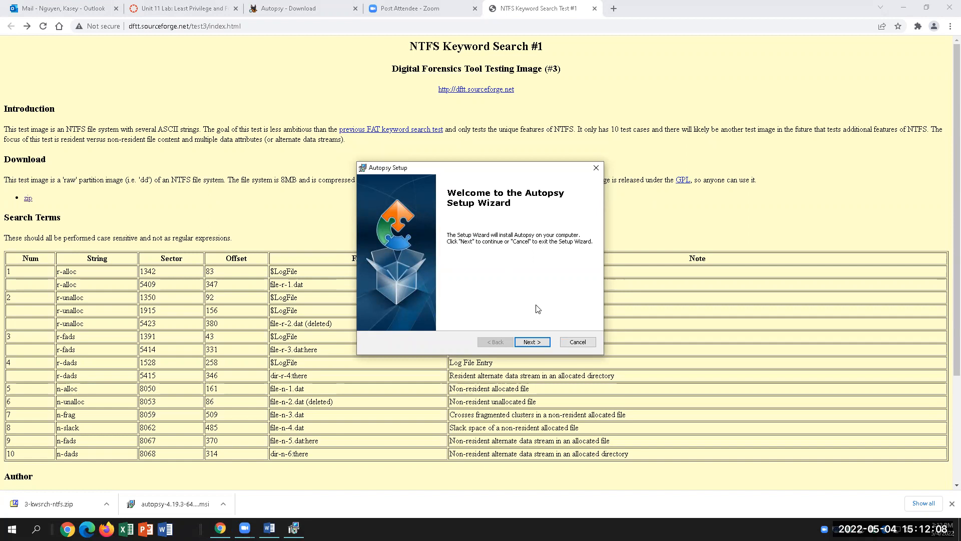
{"action": "left_click", "coordinate": [532, 345]}
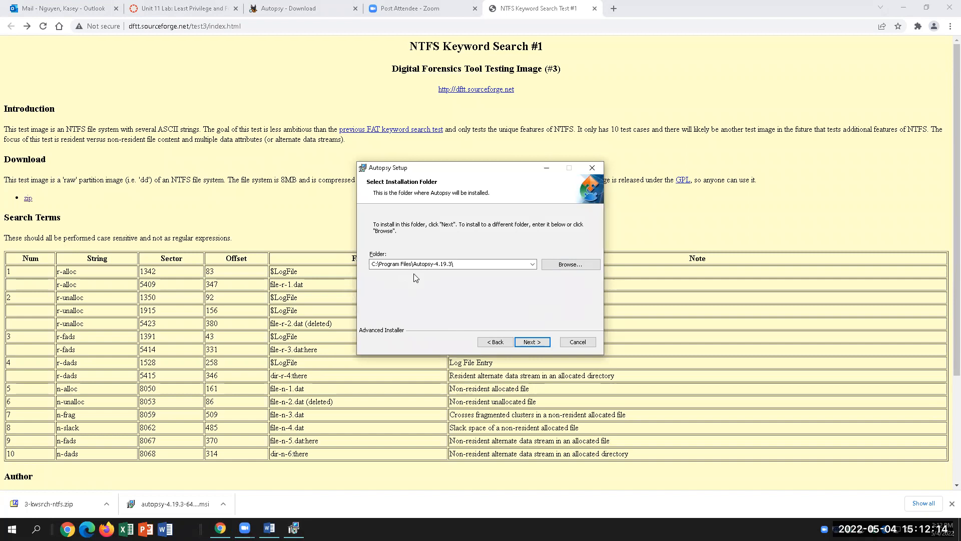
Install Autopsy into C:\Program Files\Autopsy-4.19.3\ and return to the Word document.
{"action": "left_click", "coordinate": [533, 342]}
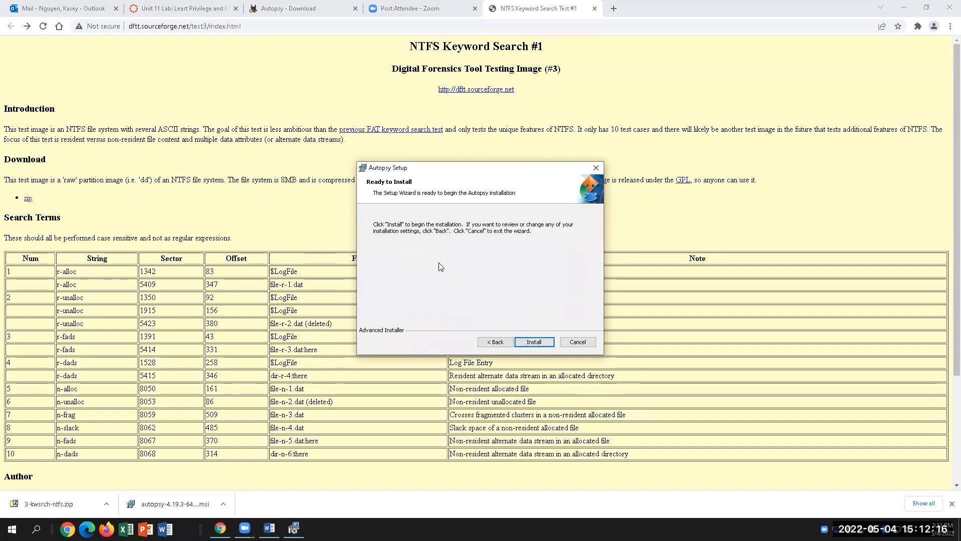
{"action": "left_click", "coordinate": [533, 341]}
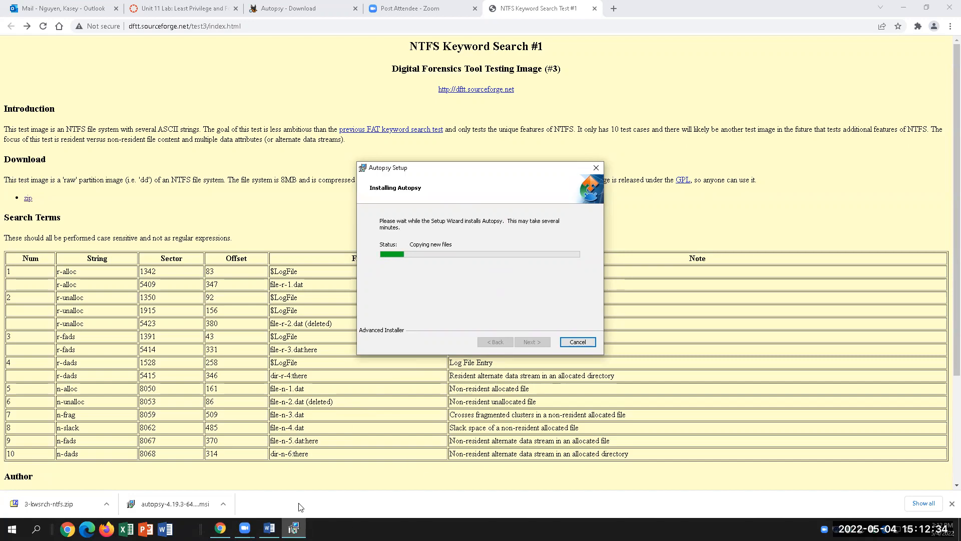
{"action": "left_click", "coordinate": [269, 528]}
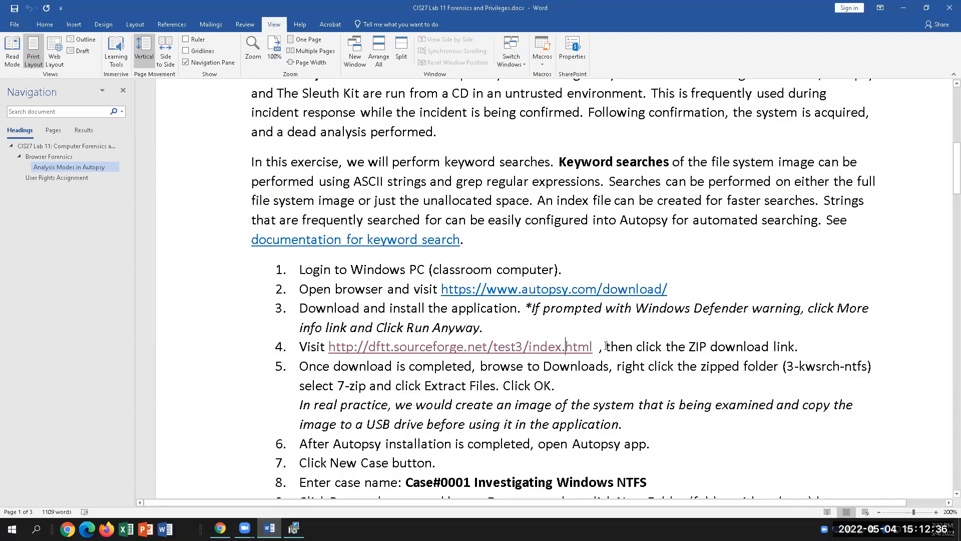
Minimise Word and Chrome, then open the home folder from the desktop.
{"action": "left_click_drag", "start_coordinate": [605, 349], "coordinate": [519, 349]}
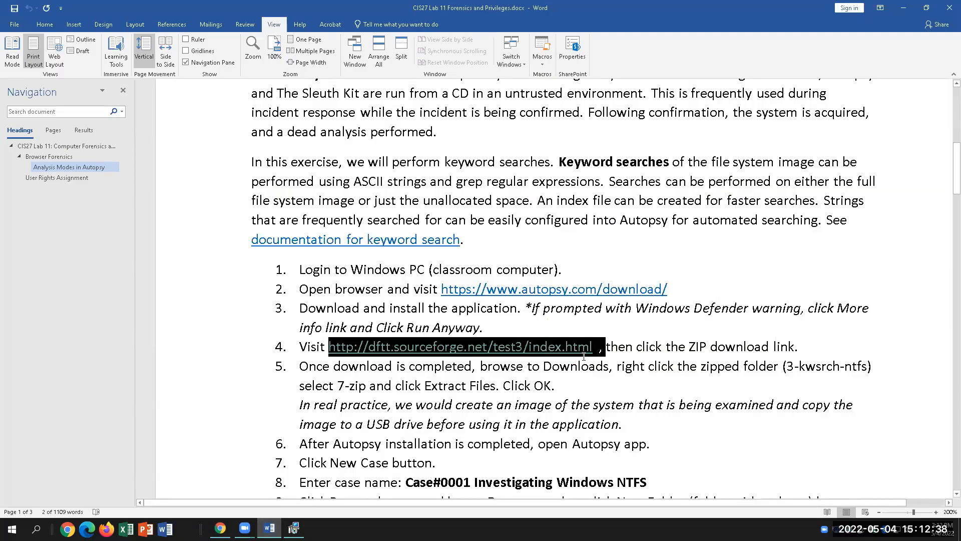
{"action": "left_click", "coordinate": [612, 342]}
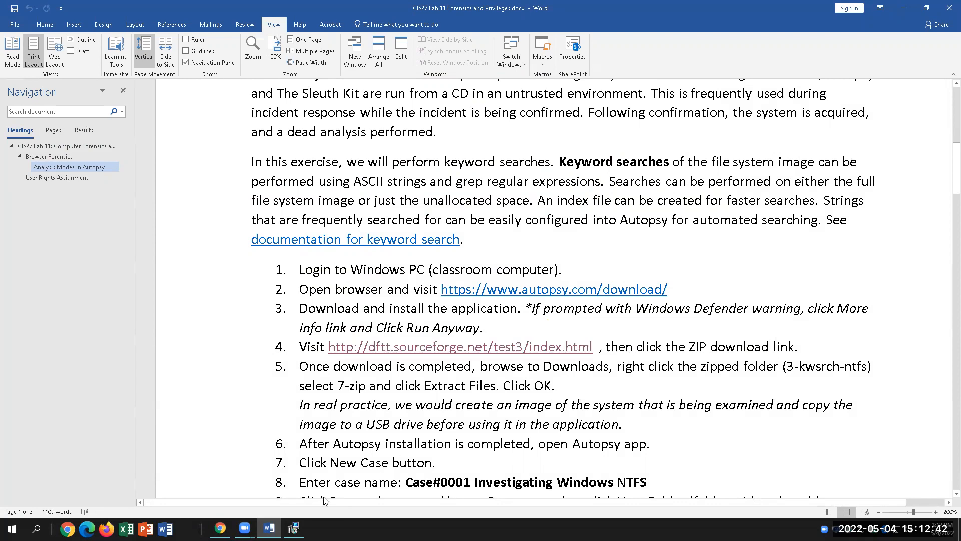
{"action": "left_click", "coordinate": [903, 8]}
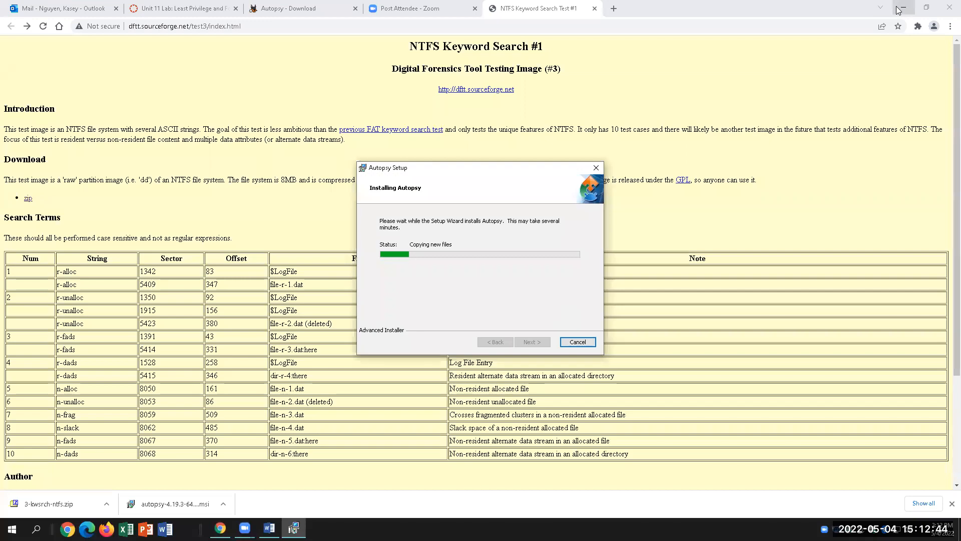
{"action": "left_click", "coordinate": [901, 9]}
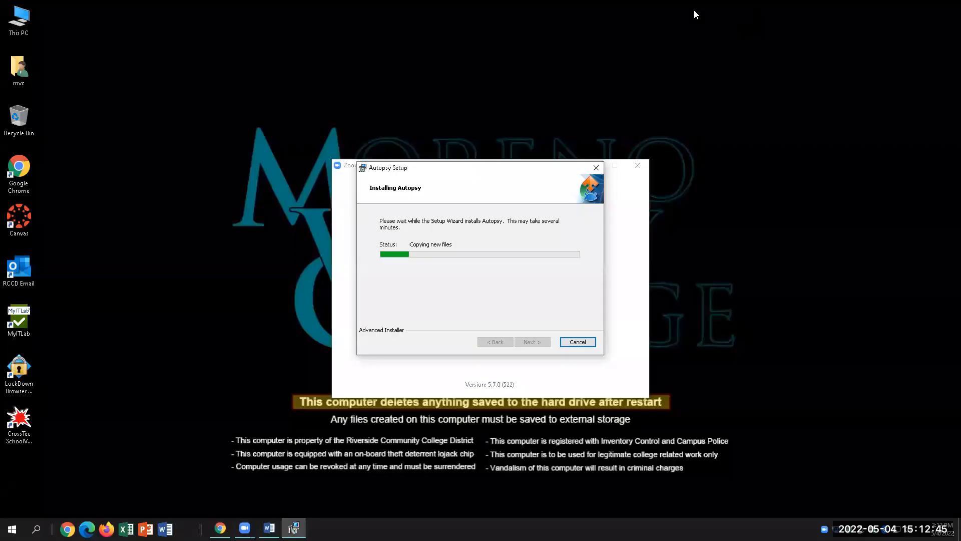
{"action": "double_click", "coordinate": [16, 74]}
In Downloads, bring up 7-Zip's extraction settings for 3-kwsrch-ntfs.zip, then cancel them.
{"action": "left_click", "coordinate": [365, 157]}
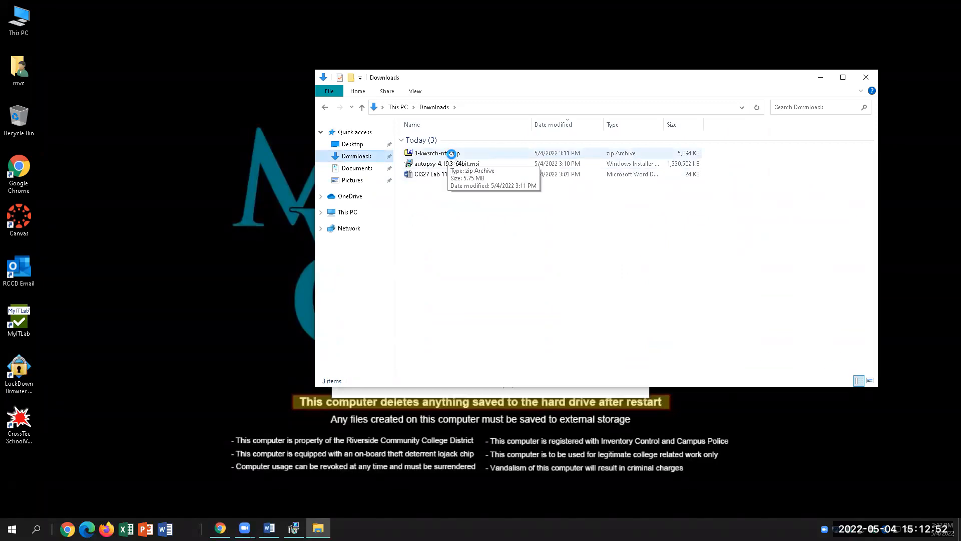
{"action": "right_click", "coordinate": [453, 156]}
{"action": "mouse_move", "coordinate": [484, 185]}
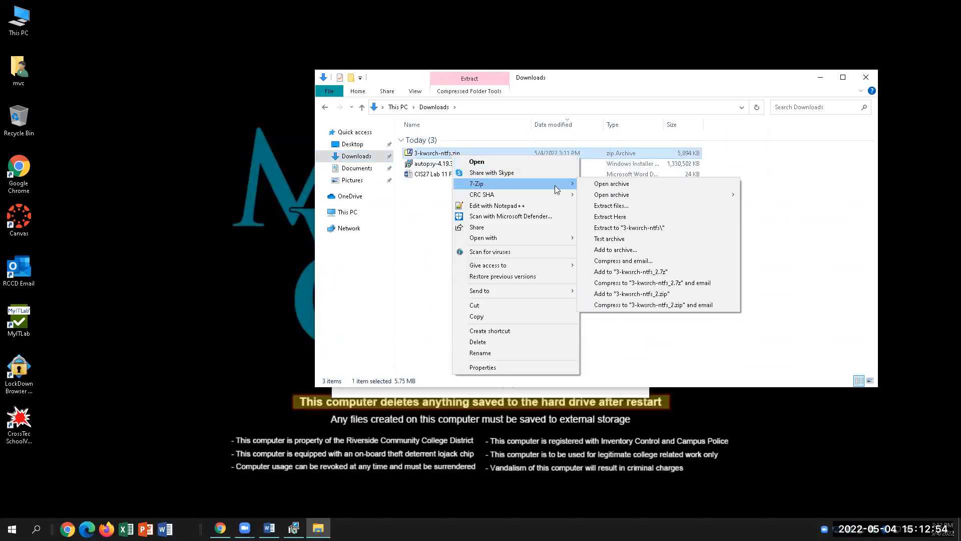
{"action": "left_click", "coordinate": [604, 207]}
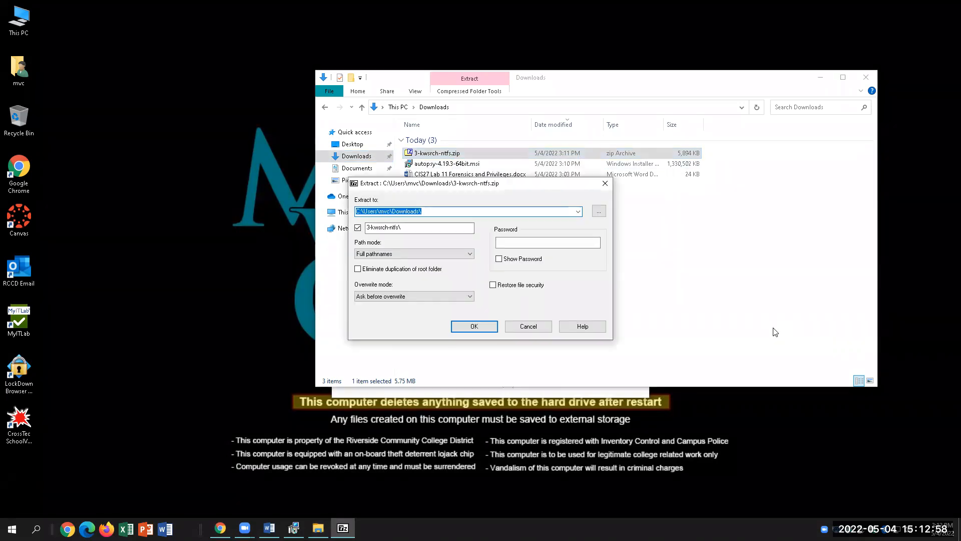
{"action": "left_click", "coordinate": [605, 183]}
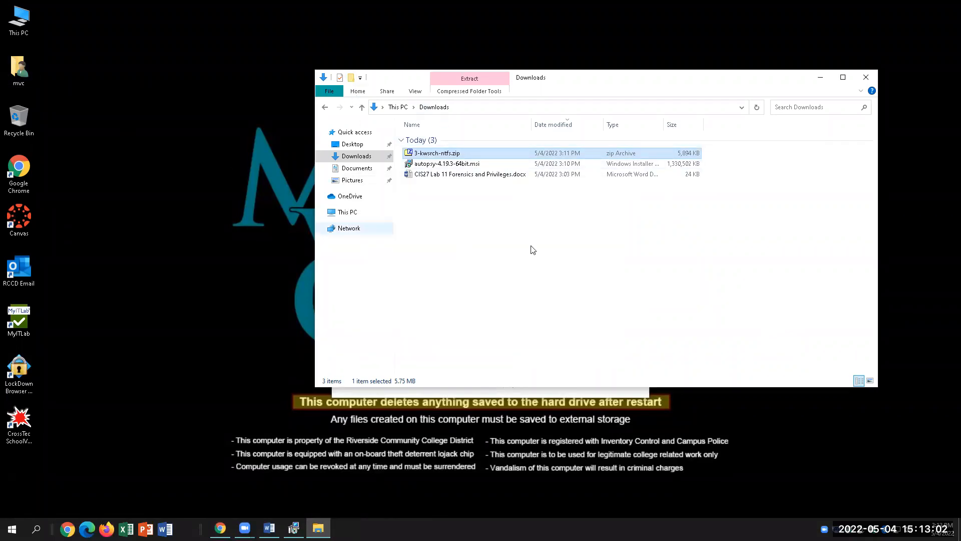
Extract 3-kwsrch-ntfs.zip into a 3-kwsrch-ntfs folder and switch back to the Word lab document.
{"action": "right_click", "coordinate": [494, 156]}
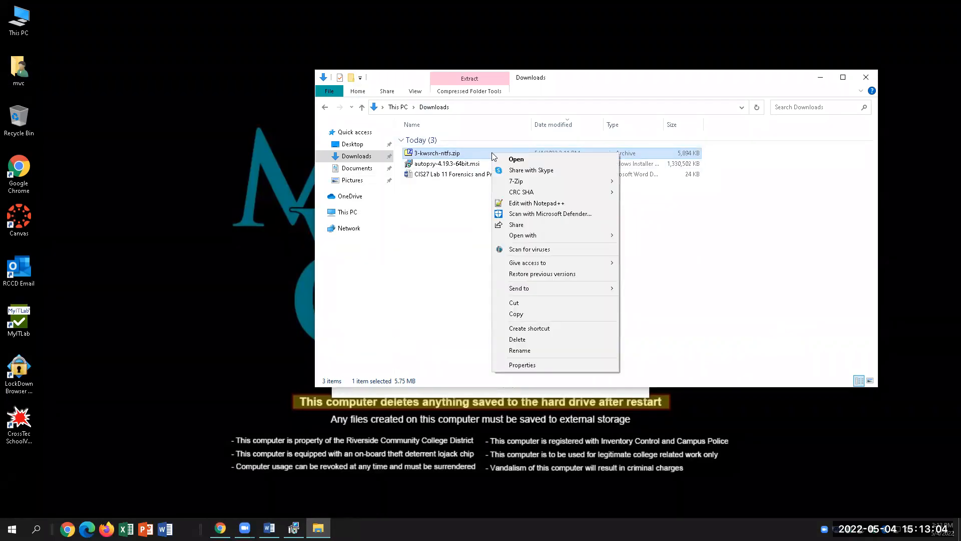
{"action": "mouse_move", "coordinate": [512, 183]}
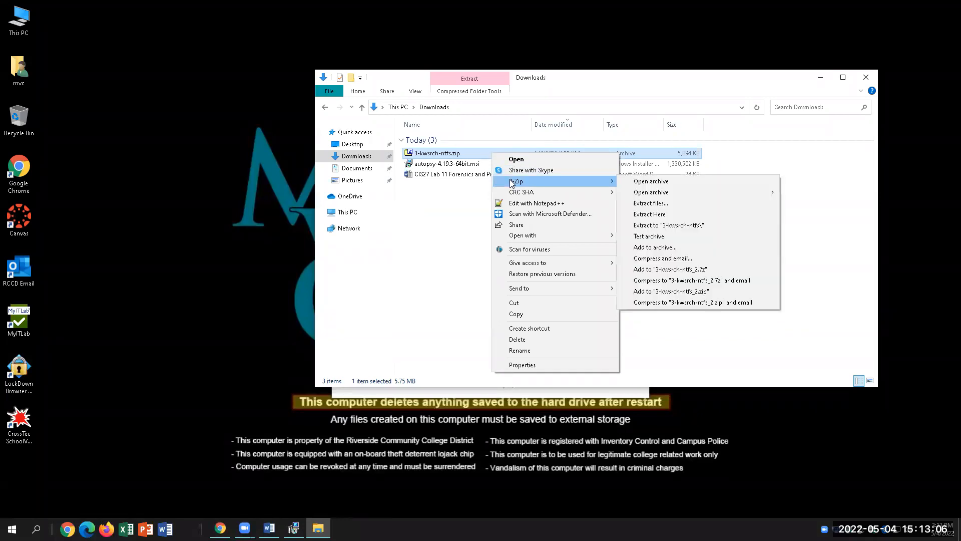
{"action": "left_click", "coordinate": [649, 203]}
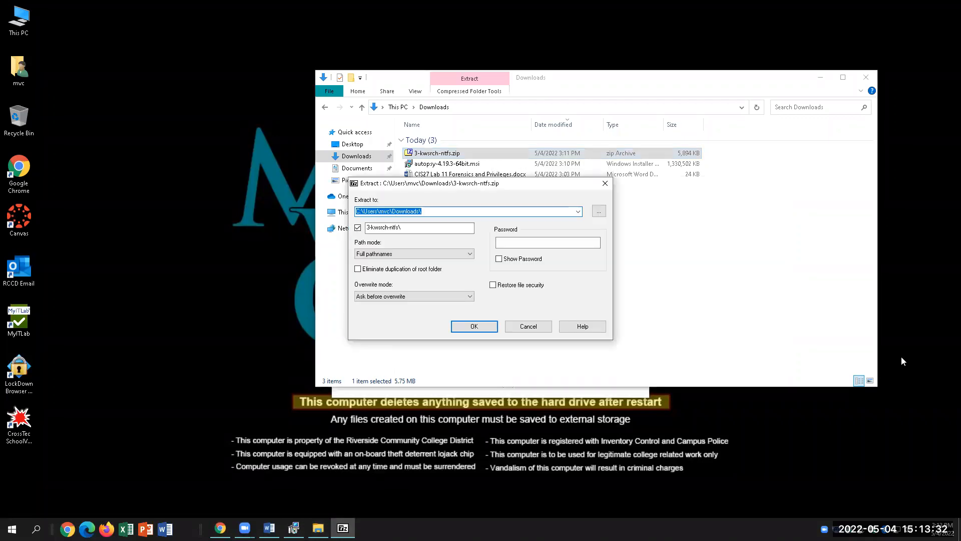
{"action": "left_click", "coordinate": [483, 330]}
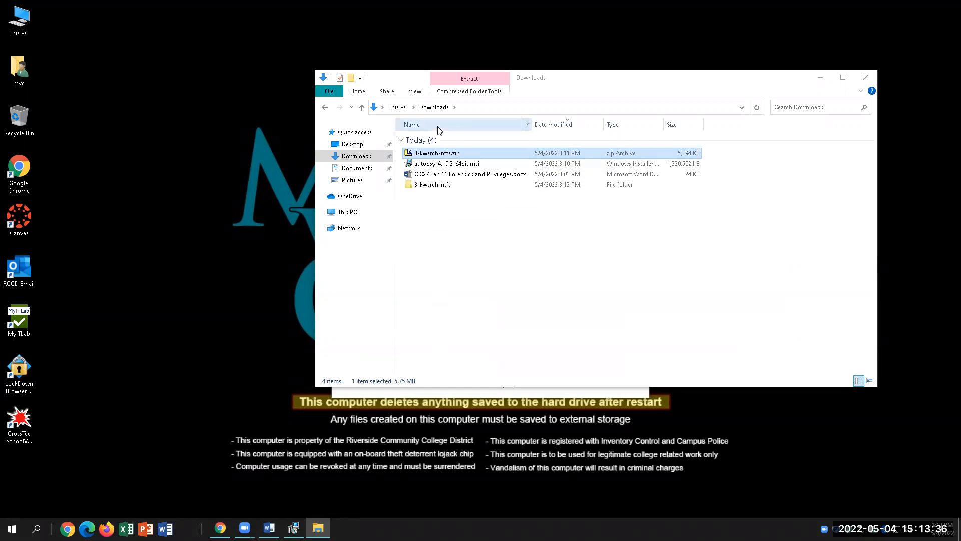
{"action": "mouse_move", "coordinate": [430, 194]}
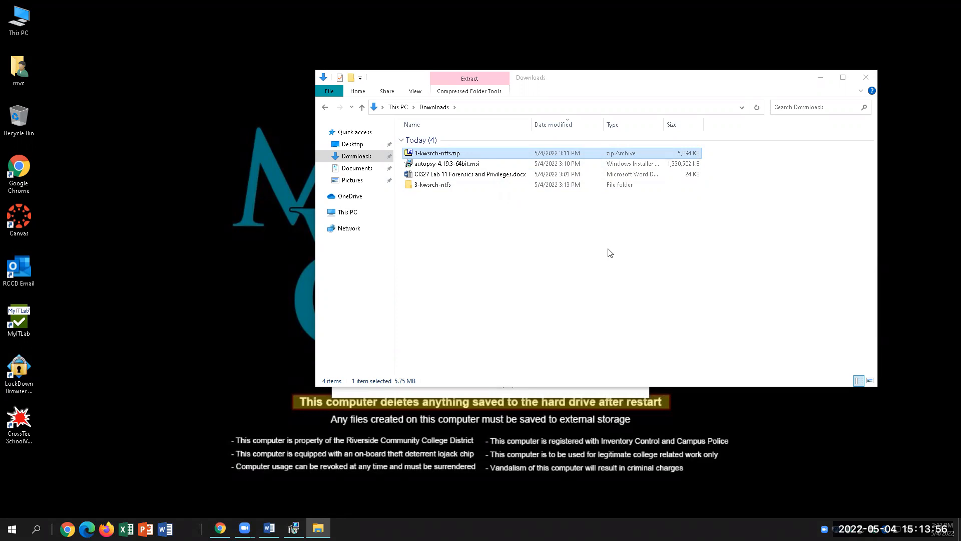
{"action": "left_click", "coordinate": [270, 528]}
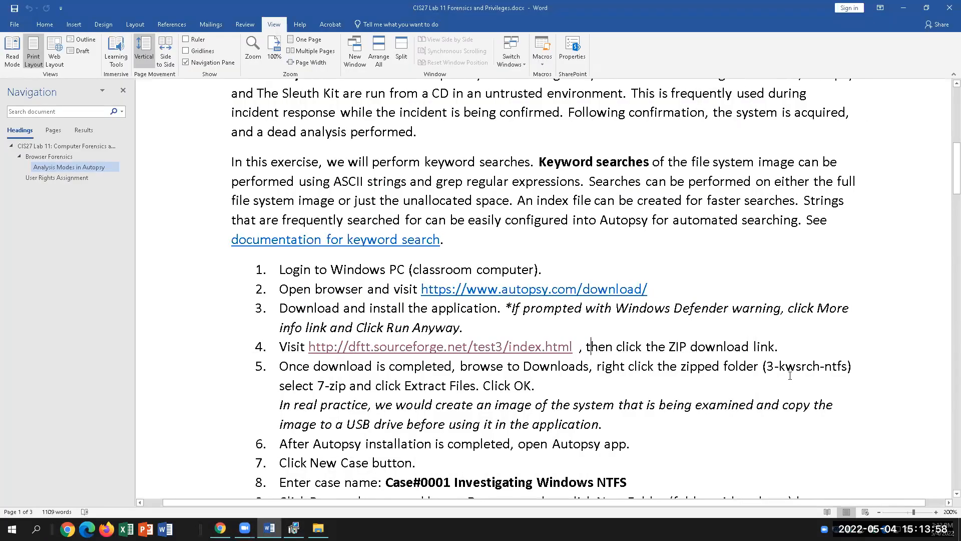
{"action": "left_click_drag", "start_coordinate": [535, 385], "coordinate": [278, 363]}
{"action": "scroll", "coordinate": [684, 494], "scroll_direction": "down", "scroll_amount": 3}
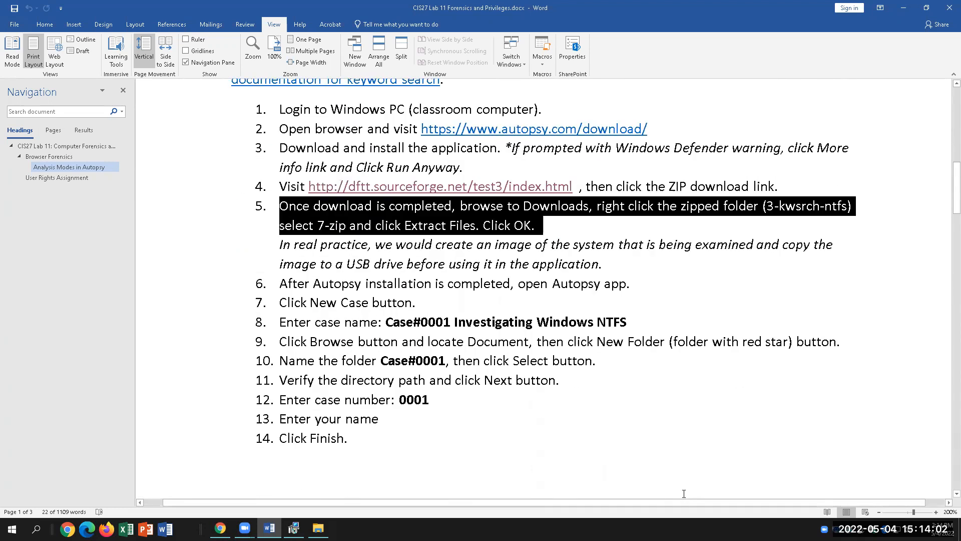
{"action": "left_click", "coordinate": [945, 429]}
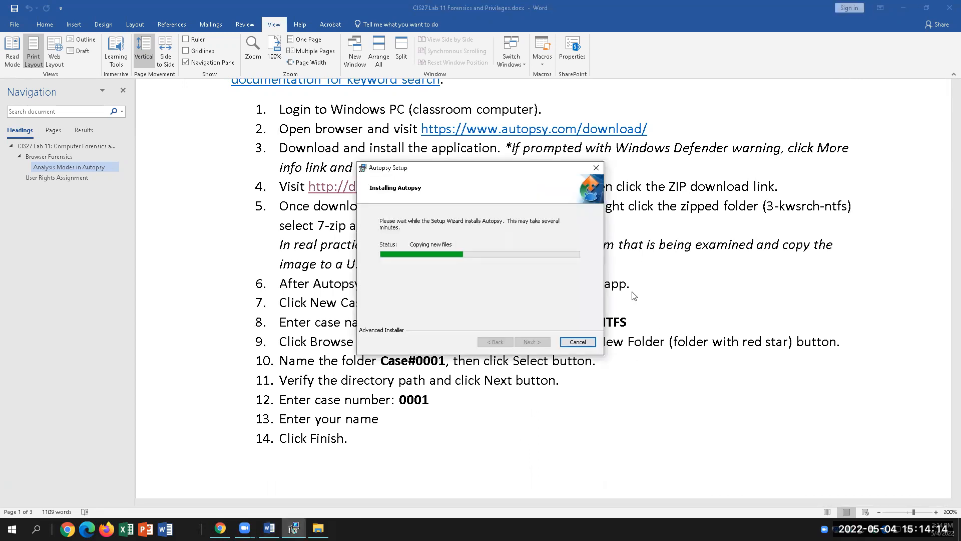
{"action": "left_click", "coordinate": [714, 296]}
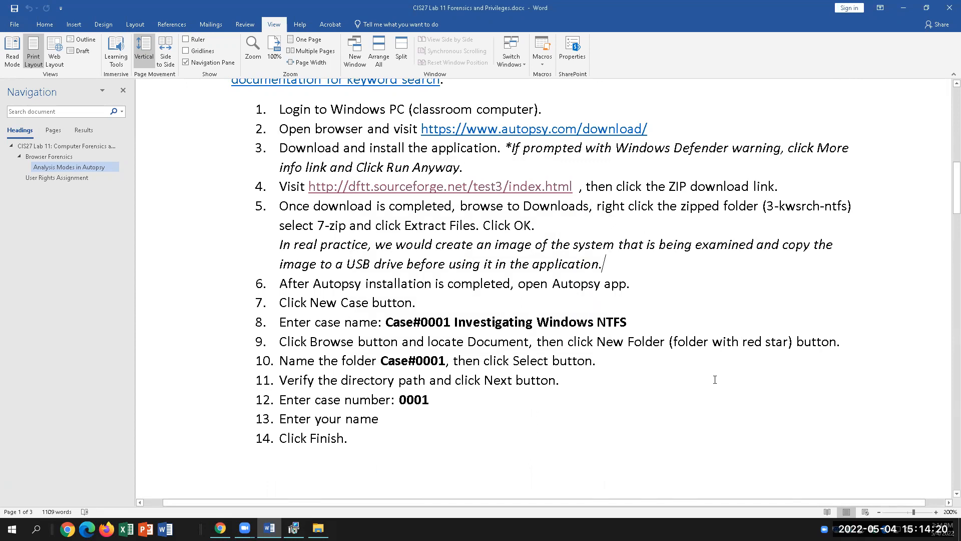
{"action": "left_click", "coordinate": [294, 529]}
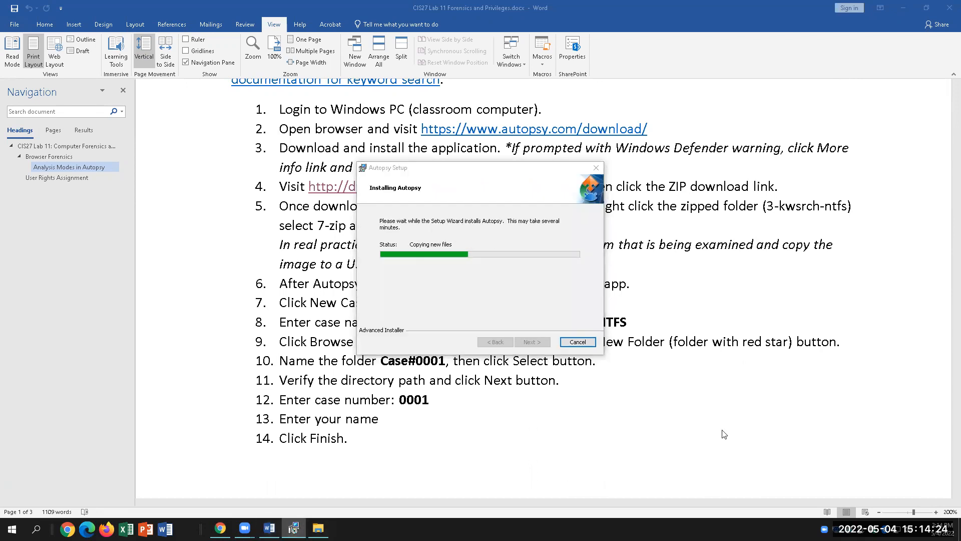
{"action": "left_click", "coordinate": [745, 356]}
{"action": "scroll", "coordinate": [745, 356], "scroll_direction": "down", "scroll_amount": 1}
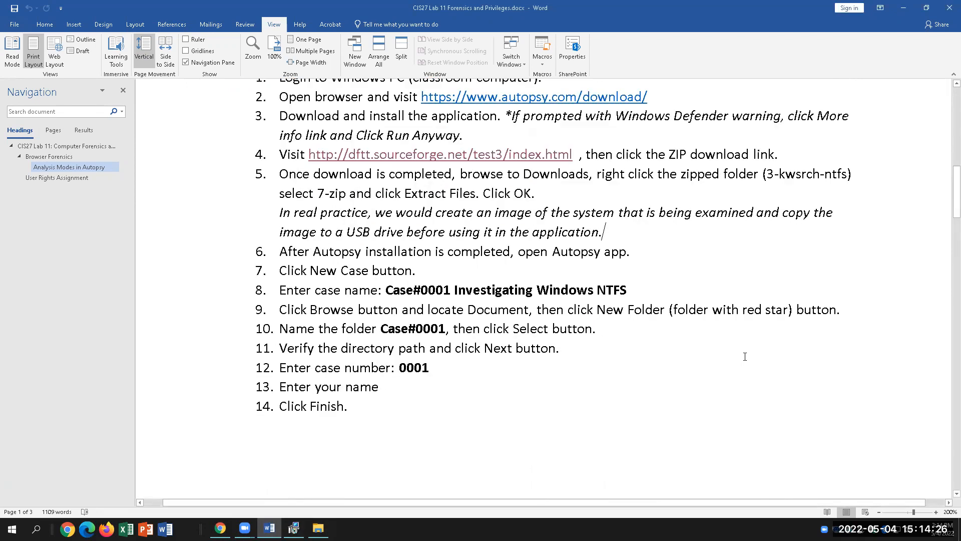
{"action": "scroll", "coordinate": [745, 356], "scroll_direction": "up", "scroll_amount": 2}
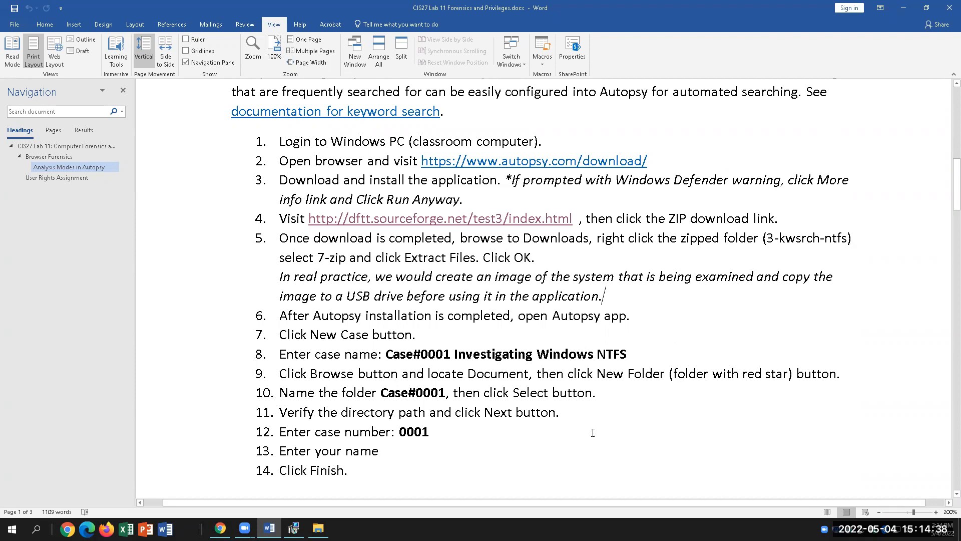
{"action": "scroll", "coordinate": [593, 432], "scroll_direction": "down", "scroll_amount": 6}
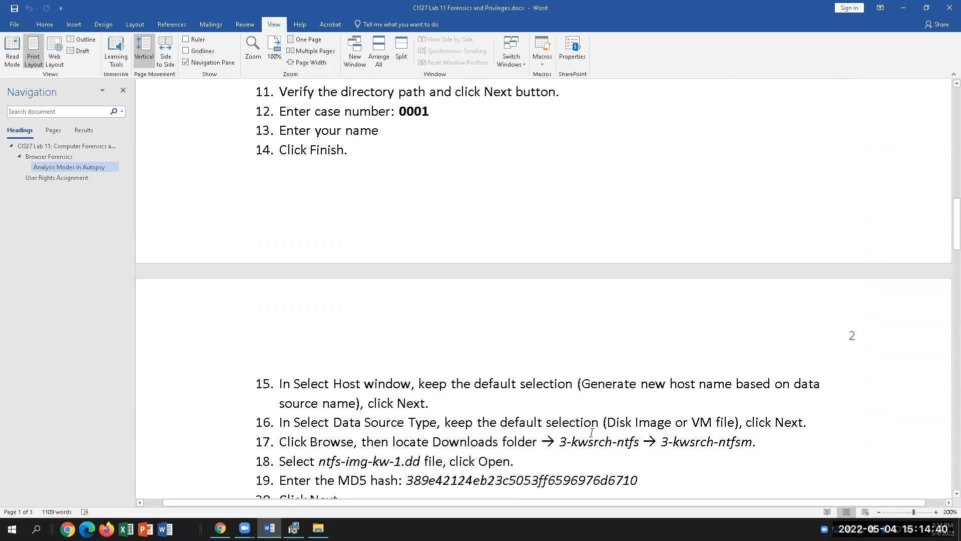
{"action": "scroll", "coordinate": [591, 432], "scroll_direction": "up", "scroll_amount": 2}
{"action": "scroll", "coordinate": [593, 431], "scroll_direction": "down", "scroll_amount": 4}
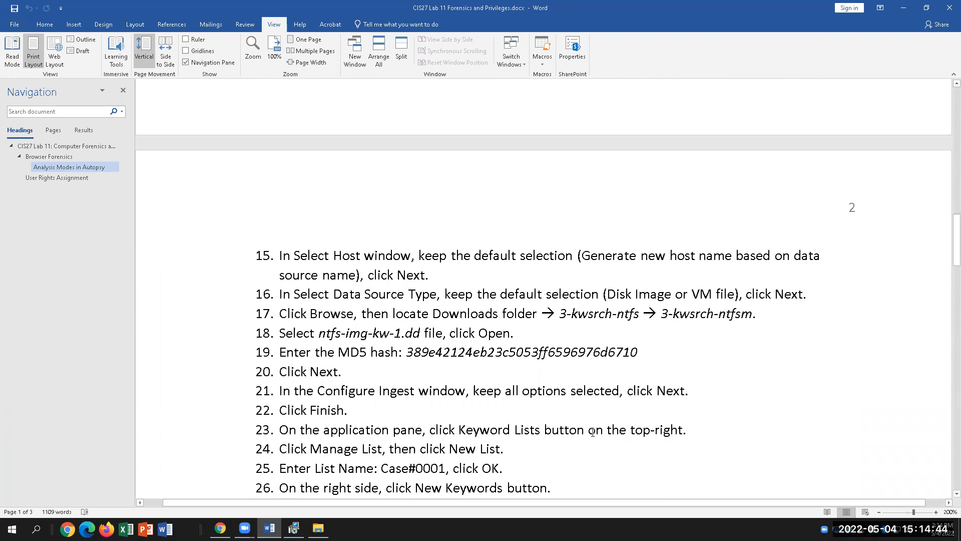
{"action": "scroll", "coordinate": [593, 431], "scroll_direction": "up", "scroll_amount": 1}
{"action": "left_click_drag", "start_coordinate": [408, 418], "coordinate": [647, 418]}
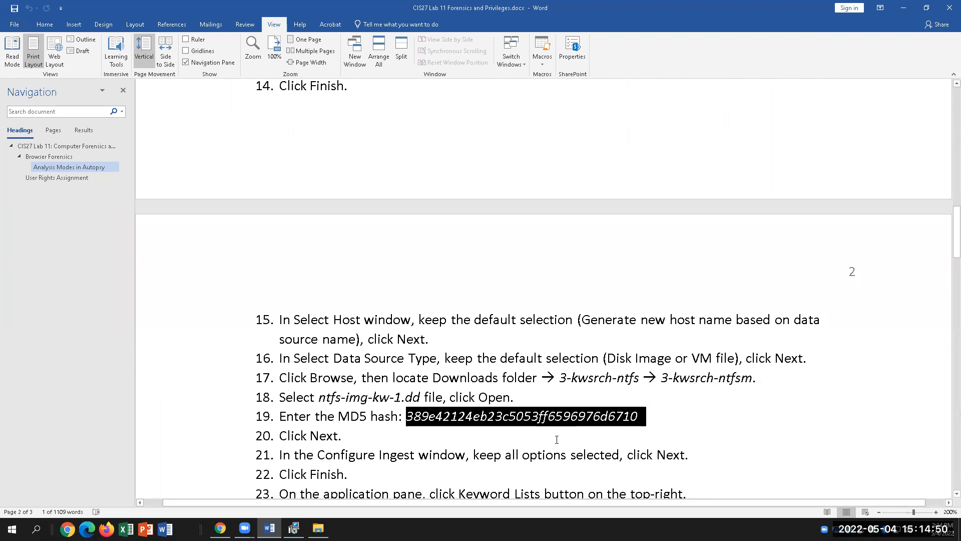
{"action": "scroll", "coordinate": [557, 439], "scroll_direction": "up", "scroll_amount": 1}
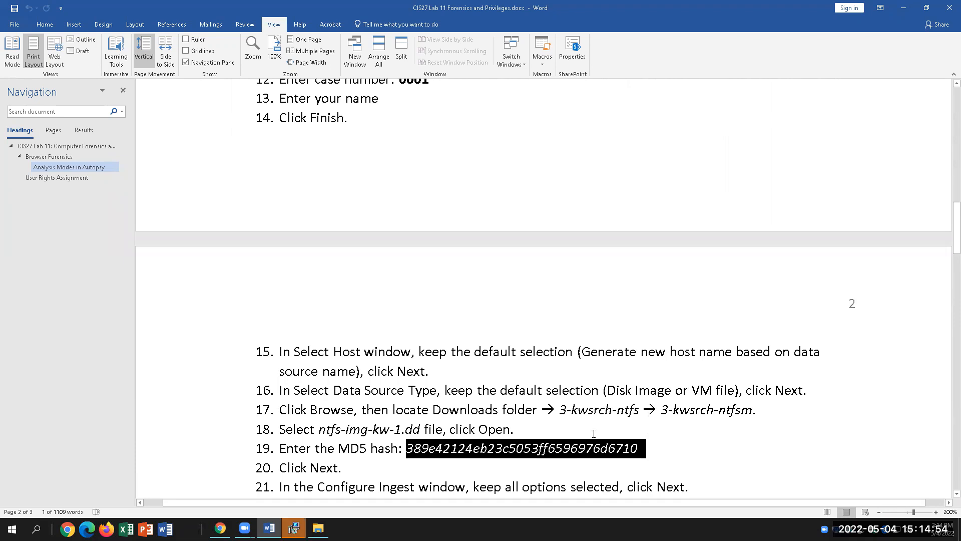
{"action": "left_click", "coordinate": [719, 447]}
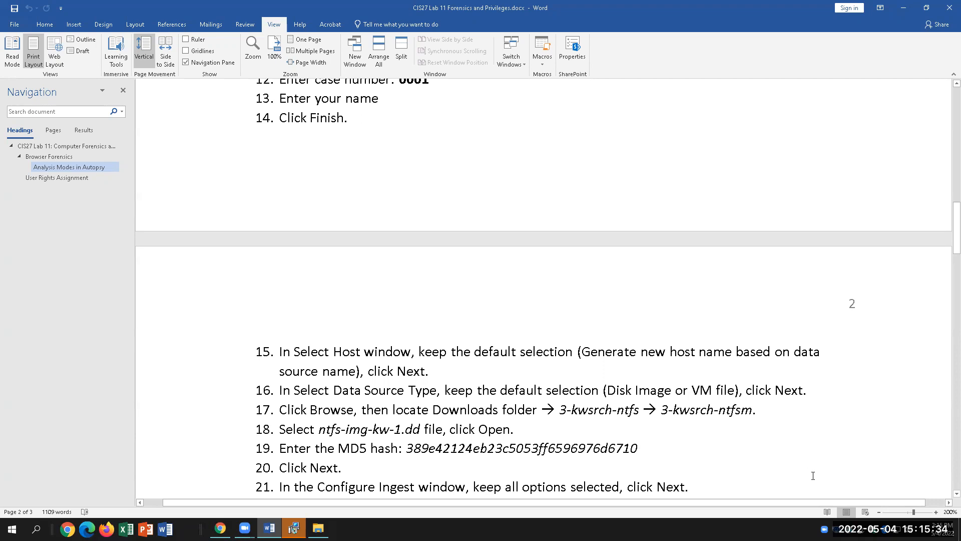
{"action": "scroll", "coordinate": [815, 476], "scroll_direction": "up", "scroll_amount": 5}
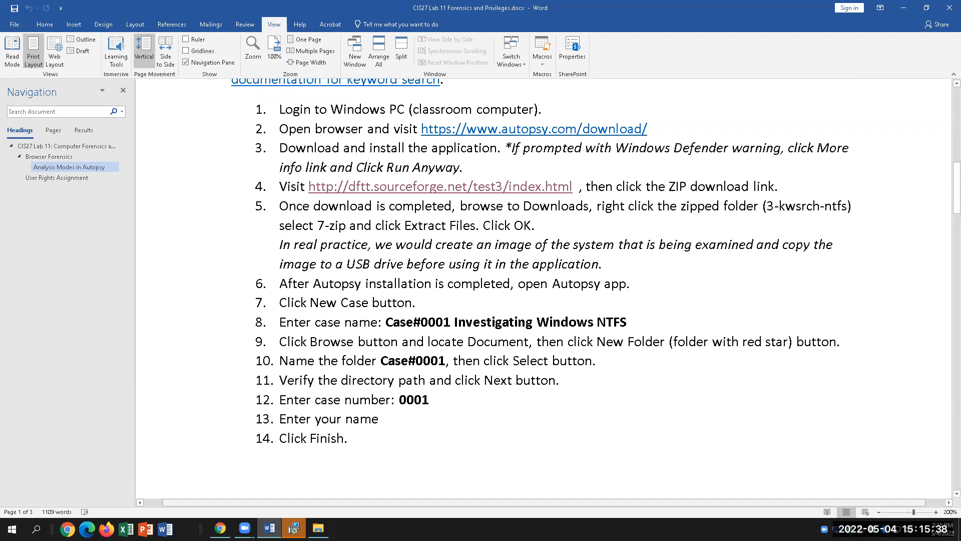
Close the finished installer, launch Autopsy 4.19.3 from search, and dismiss the Central Repository notice.
{"action": "left_click", "coordinate": [294, 528]}
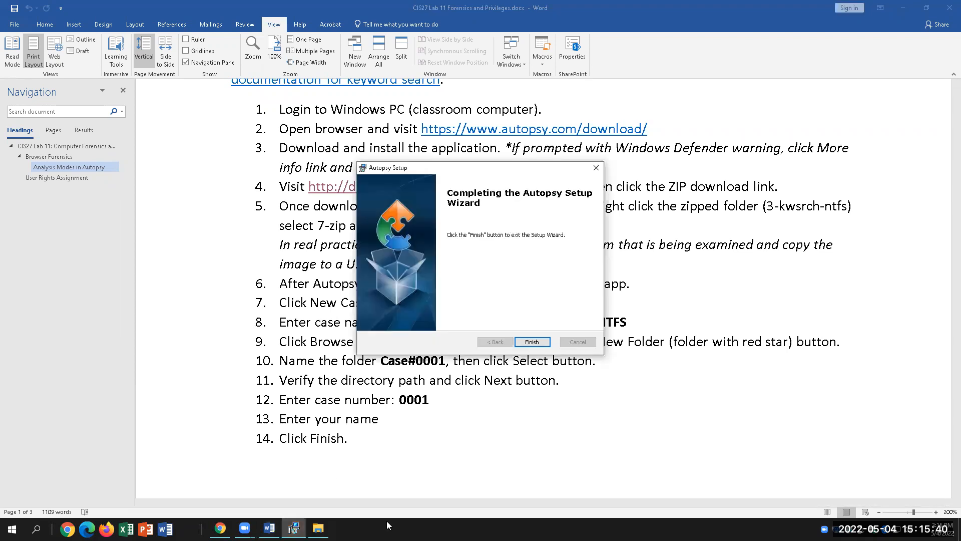
{"action": "left_click", "coordinate": [533, 342]}
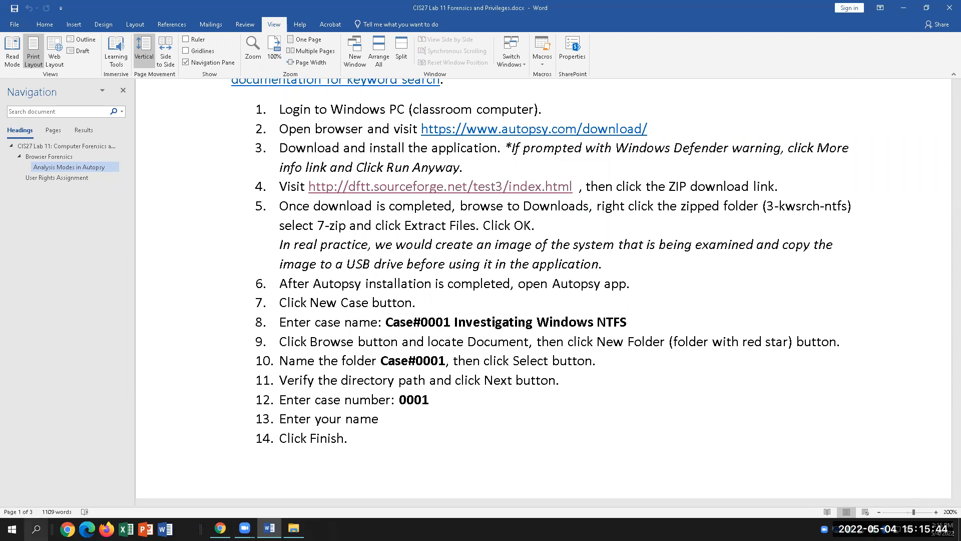
{"action": "left_click", "coordinate": [36, 528]}
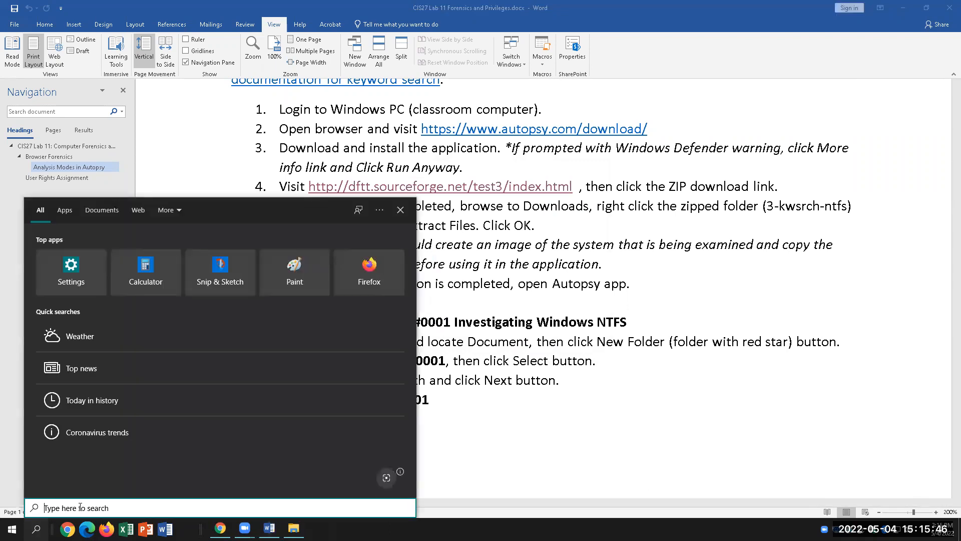
{"action": "type", "text": "auto"}
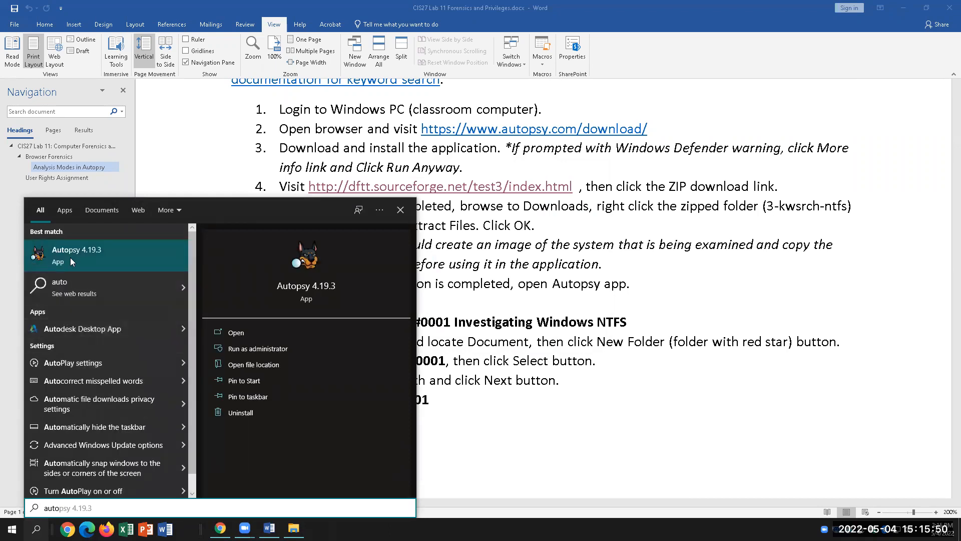
{"action": "left_click", "coordinate": [71, 259]}
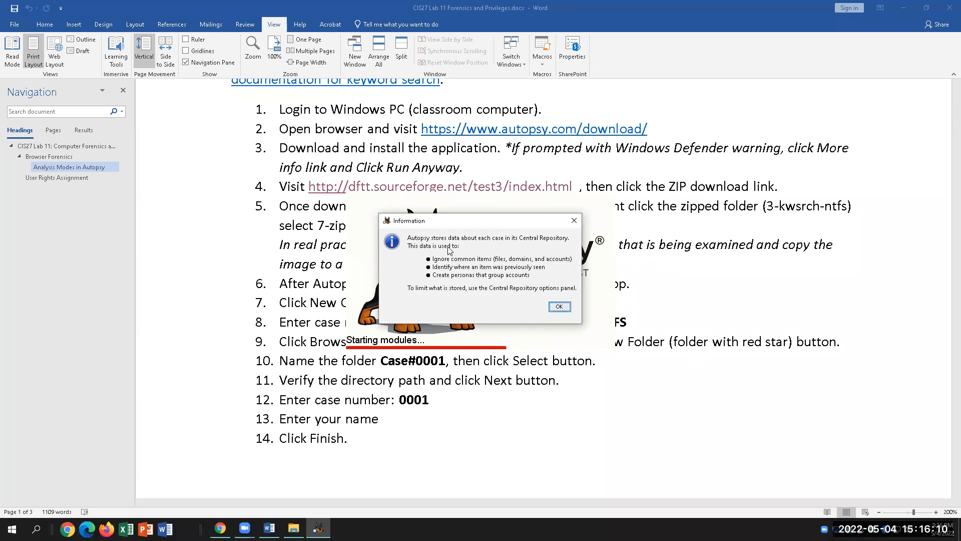
{"action": "left_click", "coordinate": [559, 307]}
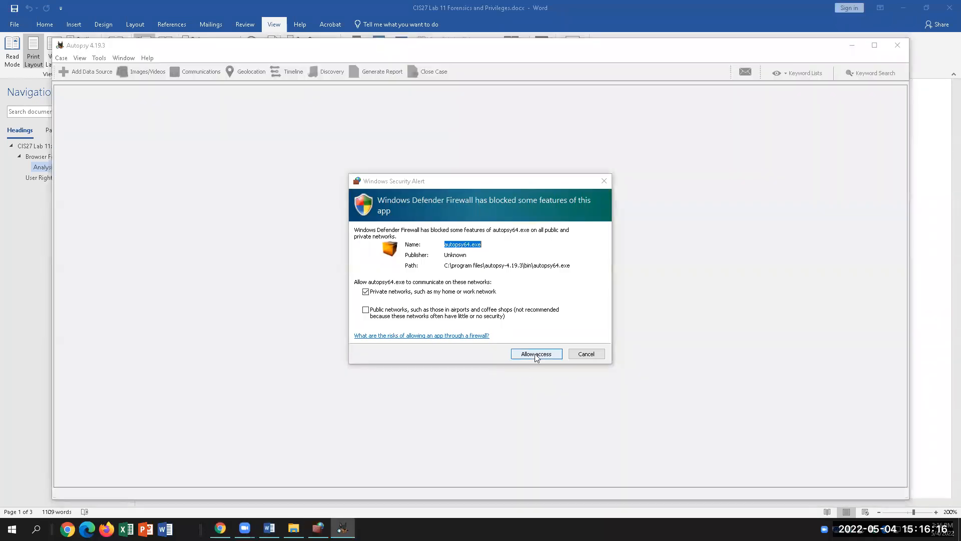
Allow Autopsy and its Java component through the firewall, then bring the Word lab steps forward.
{"action": "left_click", "coordinate": [535, 354]}
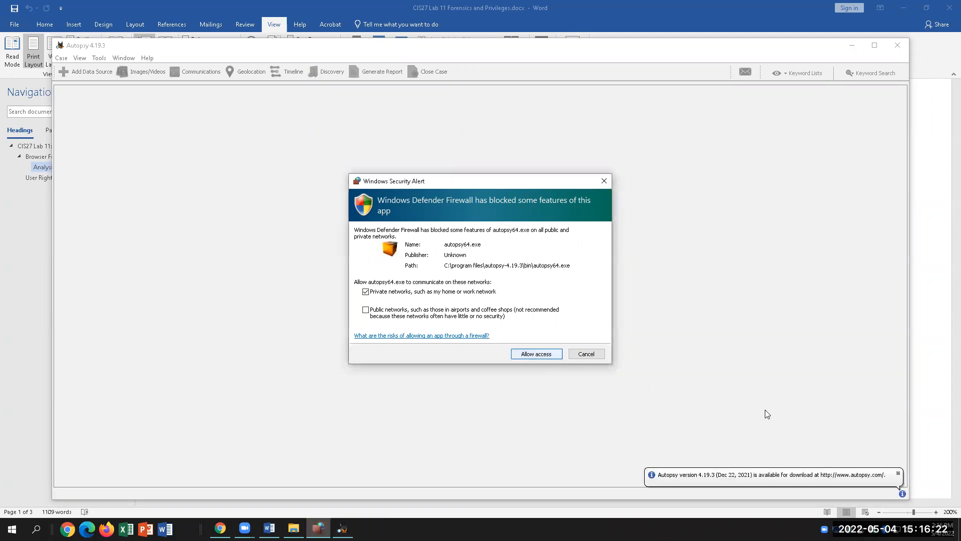
{"action": "key", "text": "Return"}
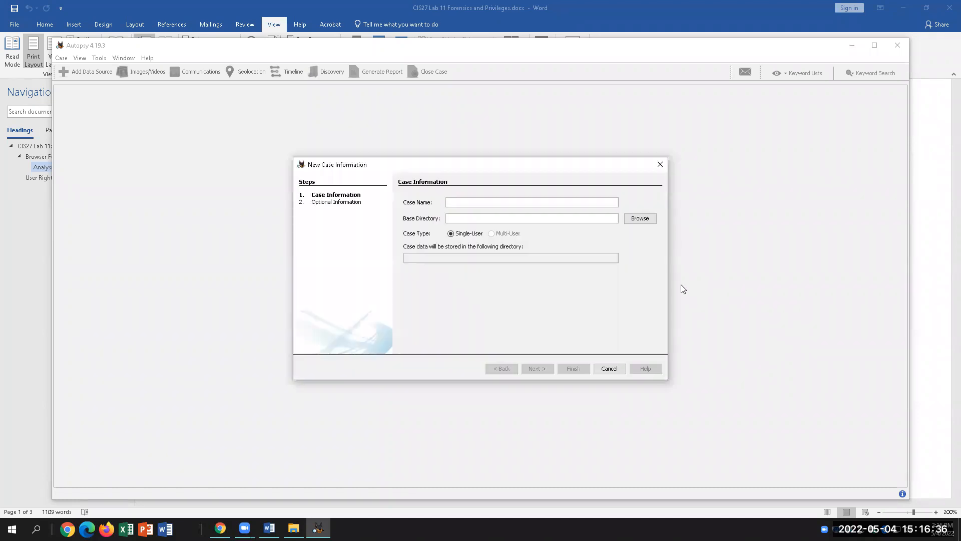
{"action": "left_click", "coordinate": [268, 529]}
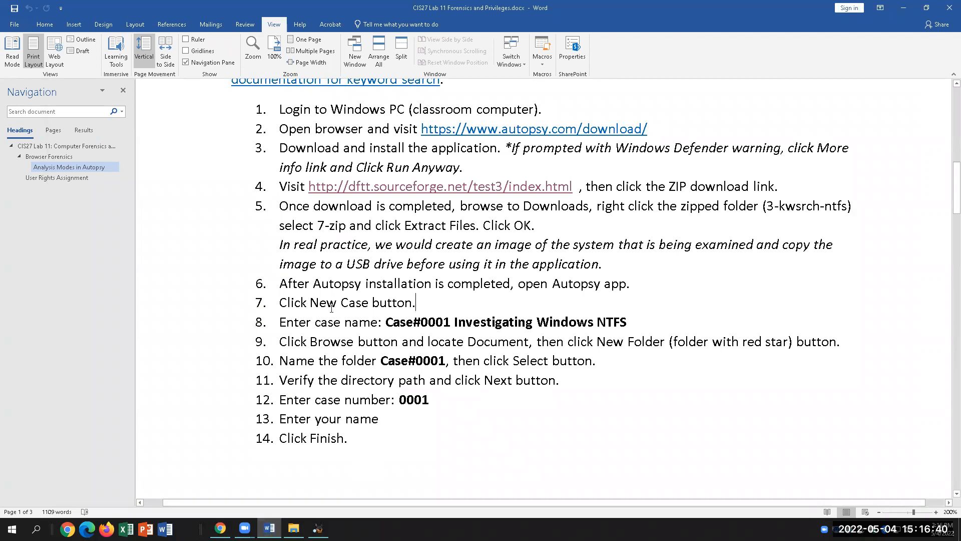
Copy 'Case#0001 Investigating Windows NTFS' from step 8 and paste it as Autopsy's case name.
{"action": "left_click_drag", "start_coordinate": [331, 308], "coordinate": [280, 306]}
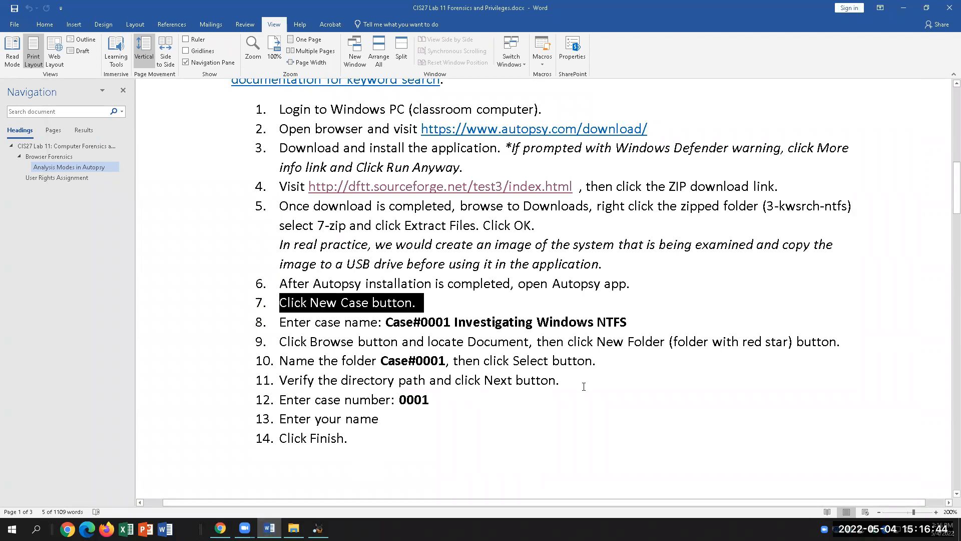
{"action": "left_click_drag", "start_coordinate": [387, 322], "coordinate": [636, 323]}
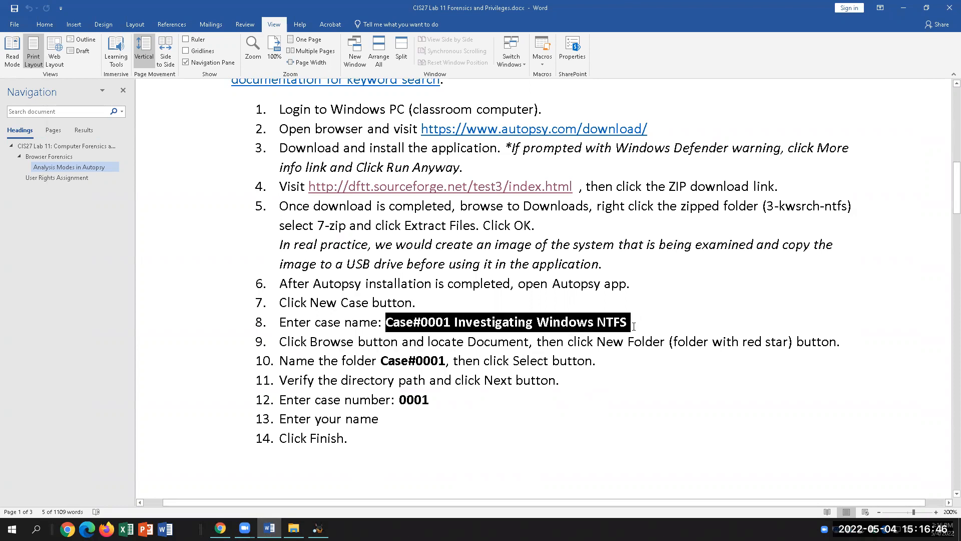
{"action": "right_click", "coordinate": [588, 324]}
{"action": "left_click", "coordinate": [611, 337]}
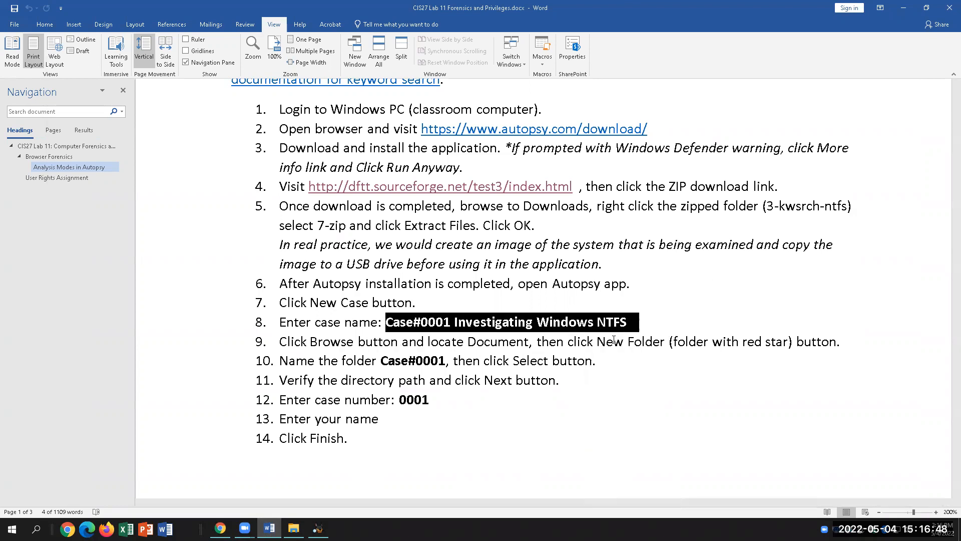
{"action": "left_click", "coordinate": [318, 529]}
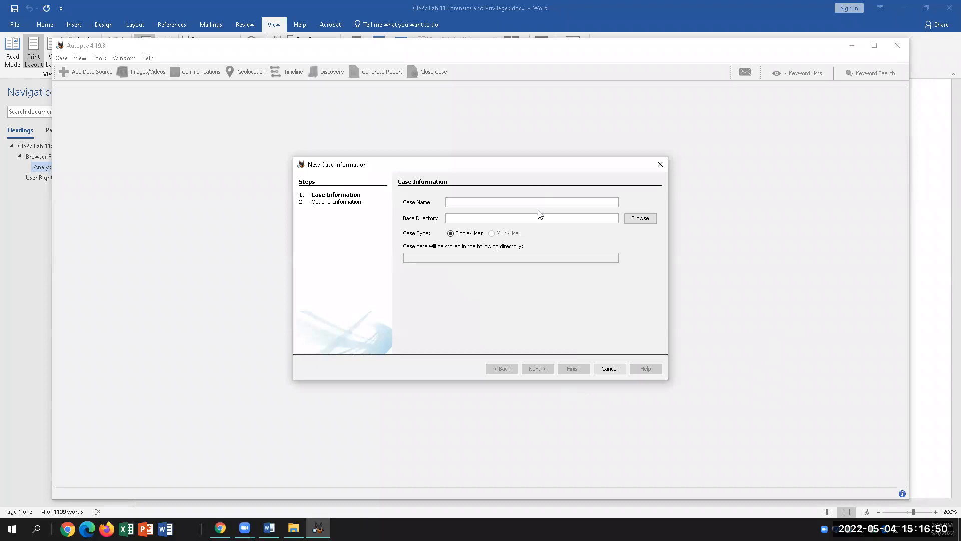
{"action": "key", "text": "ctrl+v"}
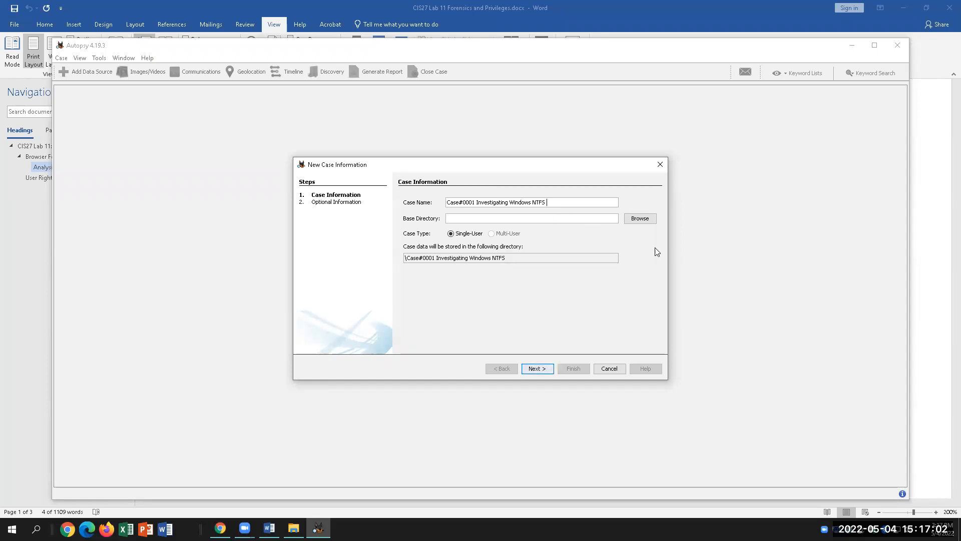
{"action": "left_click", "coordinate": [643, 220]}
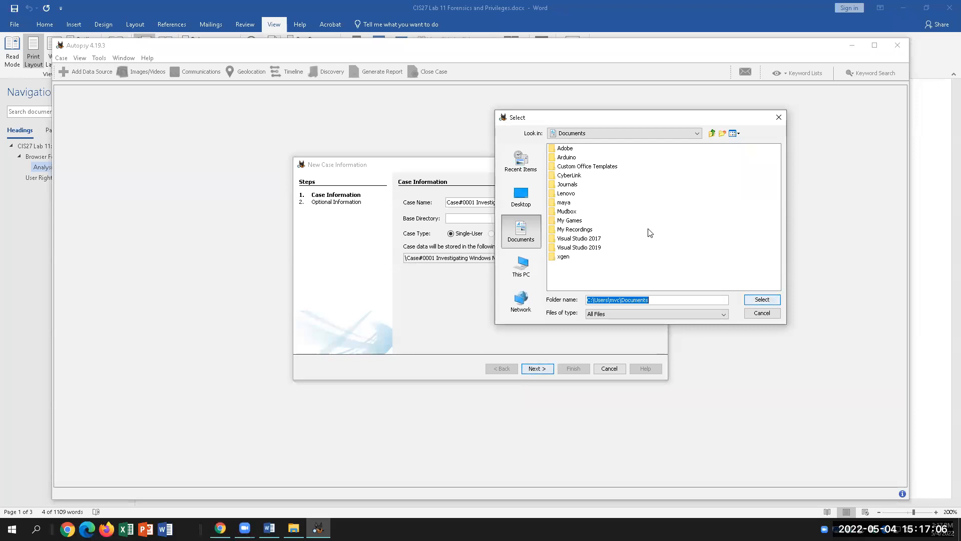
Make a new Case#0001 folder under Documents and choose it as the case base directory.
{"action": "left_click", "coordinate": [723, 134]}
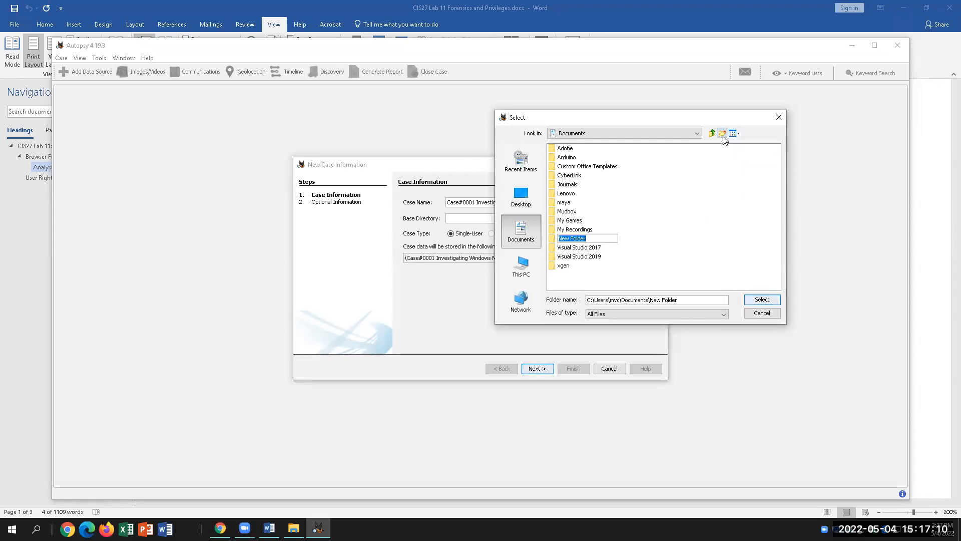
{"action": "type", "text": "Case#0001"}
{"action": "key", "text": "Return"}
{"action": "double_click", "coordinate": [589, 238]}
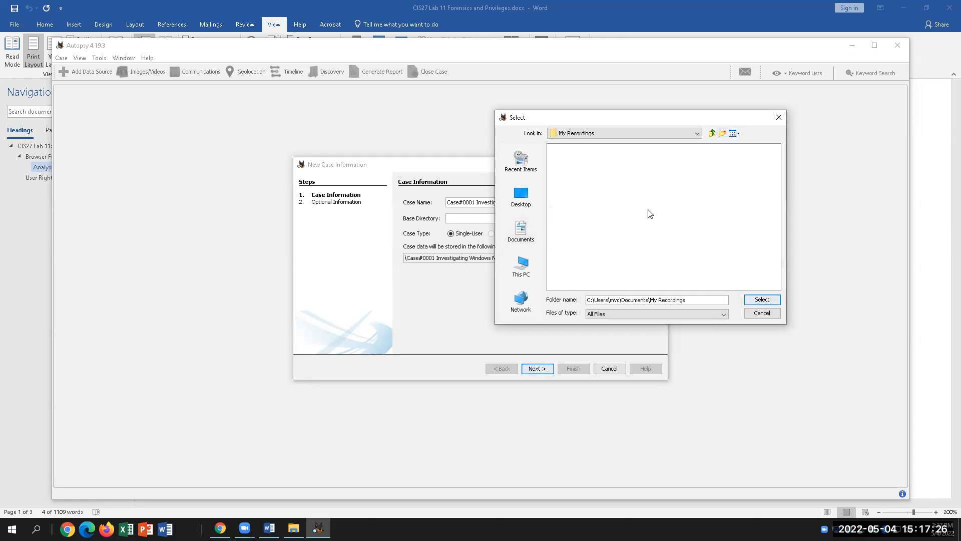
{"action": "left_click", "coordinate": [711, 134]}
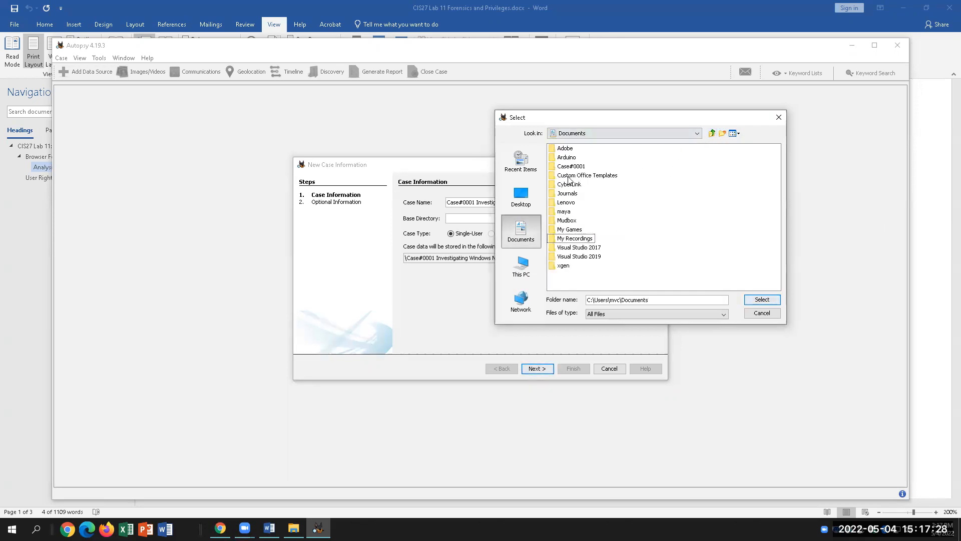
{"action": "left_click", "coordinate": [578, 167]}
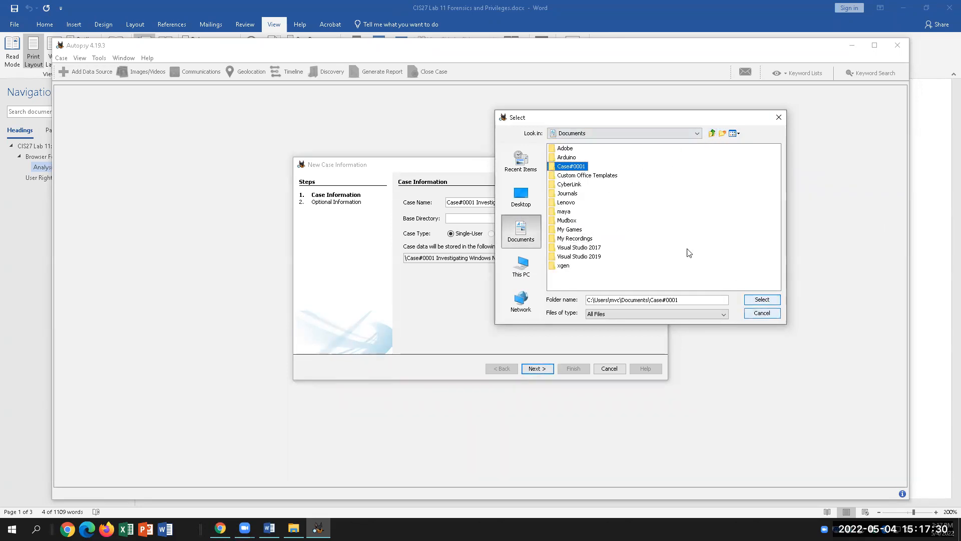
{"action": "left_click", "coordinate": [764, 300]}
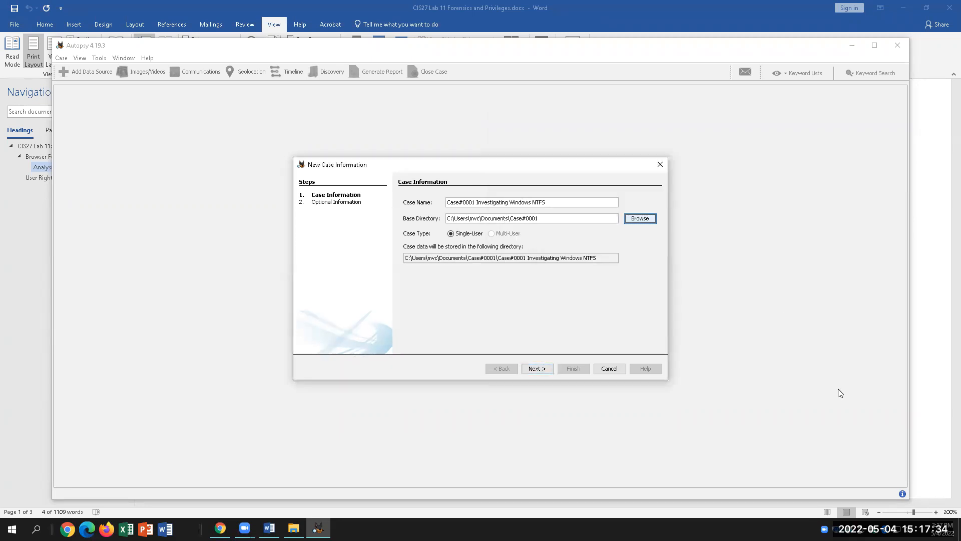
{"action": "left_click_drag", "start_coordinate": [540, 218], "coordinate": [510, 218]}
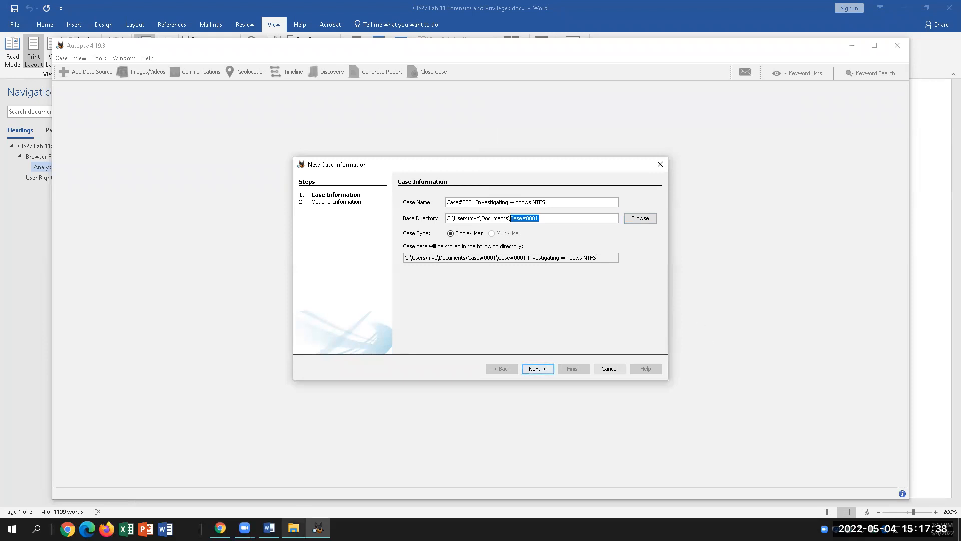
{"action": "left_click", "coordinate": [294, 528]}
{"action": "left_click", "coordinate": [294, 529]}
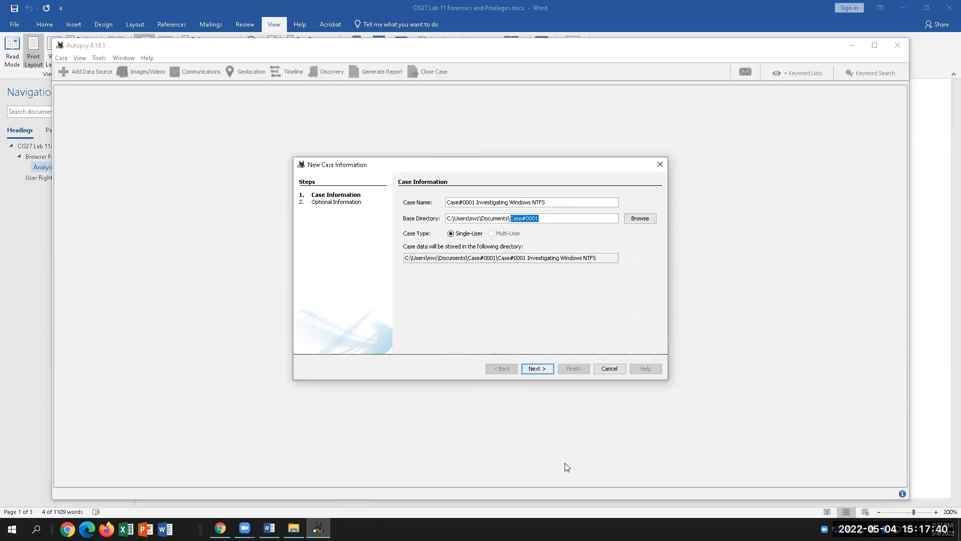
{"action": "left_click", "coordinate": [269, 528]}
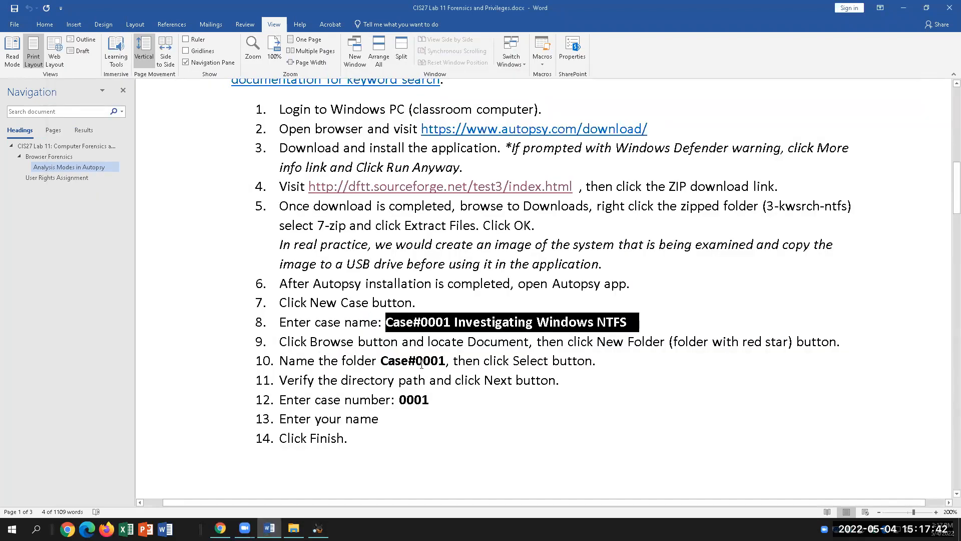
{"action": "left_click", "coordinate": [444, 361]}
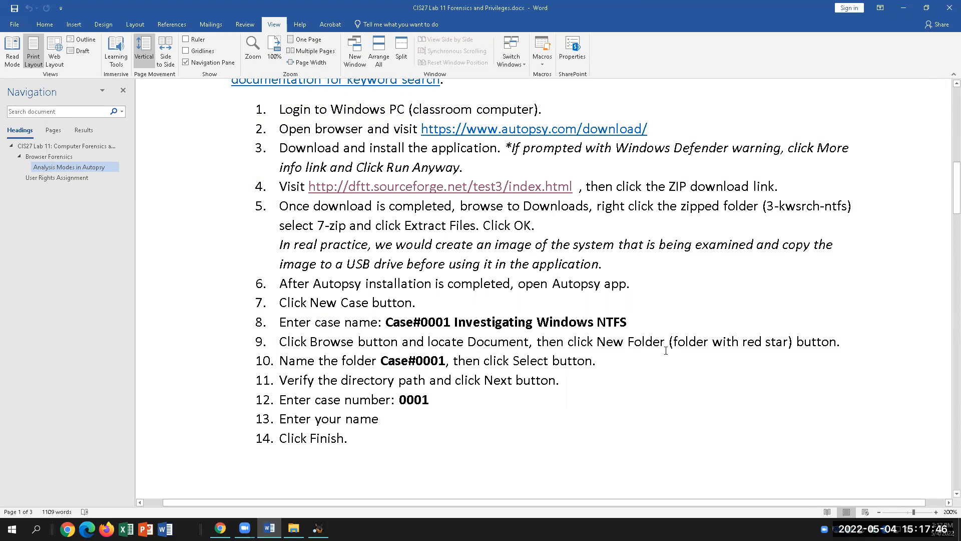
{"action": "left_click_drag", "start_coordinate": [673, 344], "coordinate": [788, 345]}
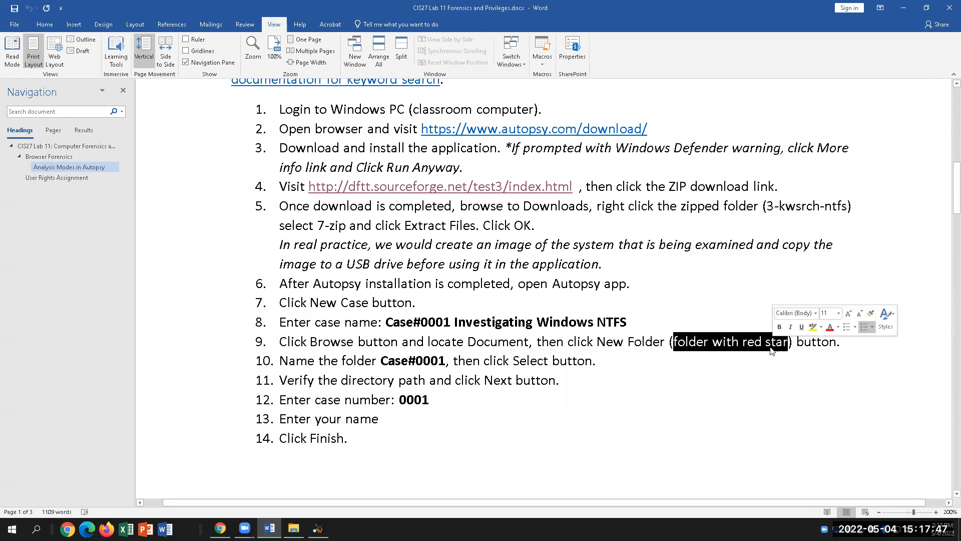
{"action": "left_click", "coordinate": [445, 362]}
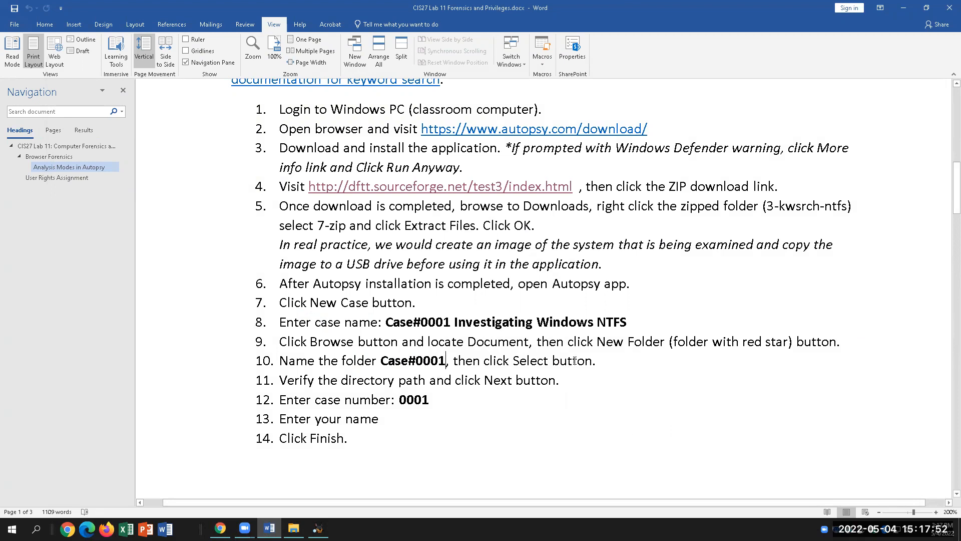
{"action": "left_click_drag", "start_coordinate": [600, 361], "coordinate": [483, 361]}
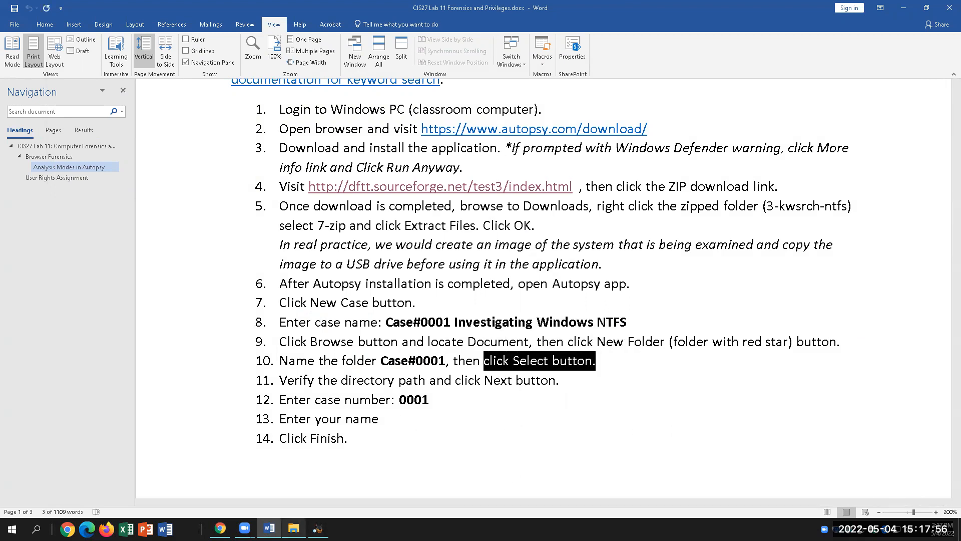
{"action": "left_click", "coordinate": [318, 529]}
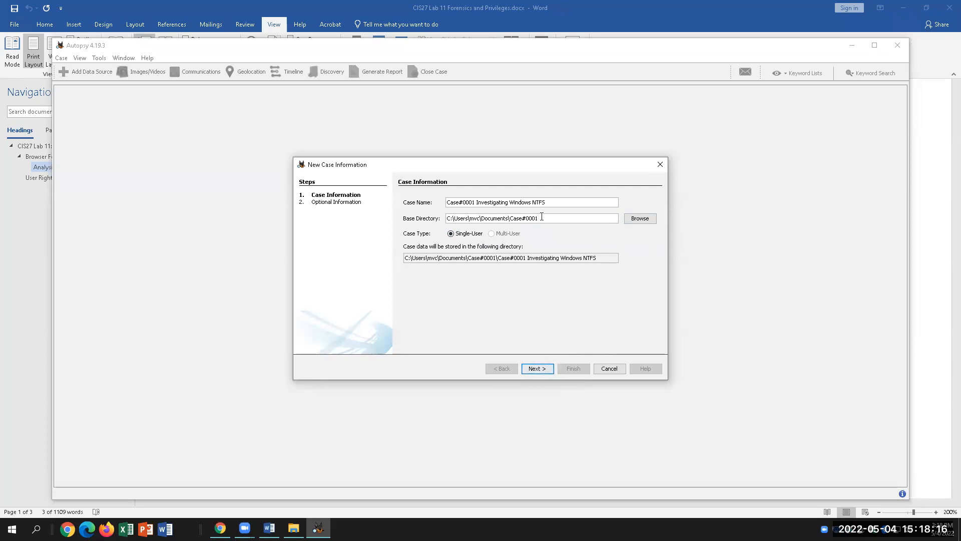
{"action": "left_click", "coordinate": [536, 369]}
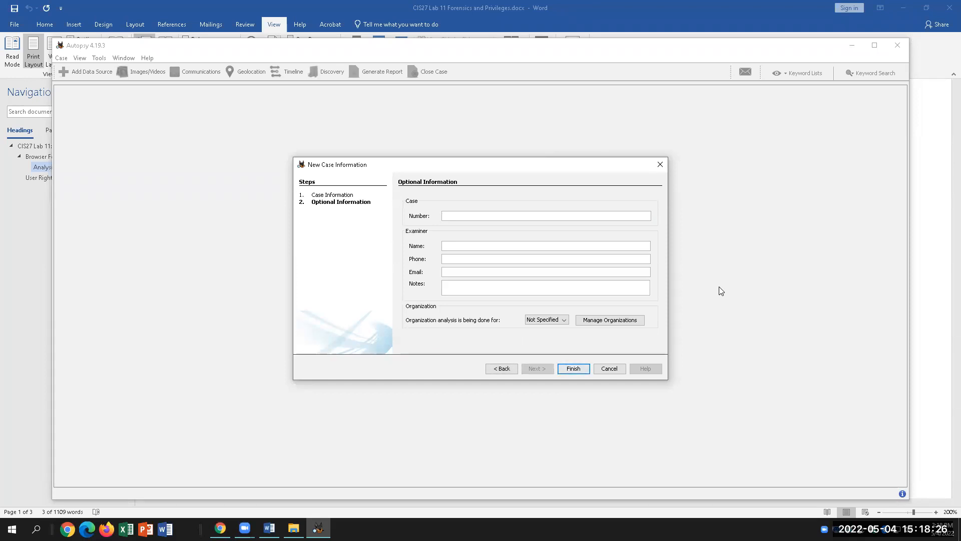
Enter the case number and the examiner's name, then finish creating the case.
{"action": "type", "text": "000"}
{"action": "left_click", "coordinate": [574, 370]}
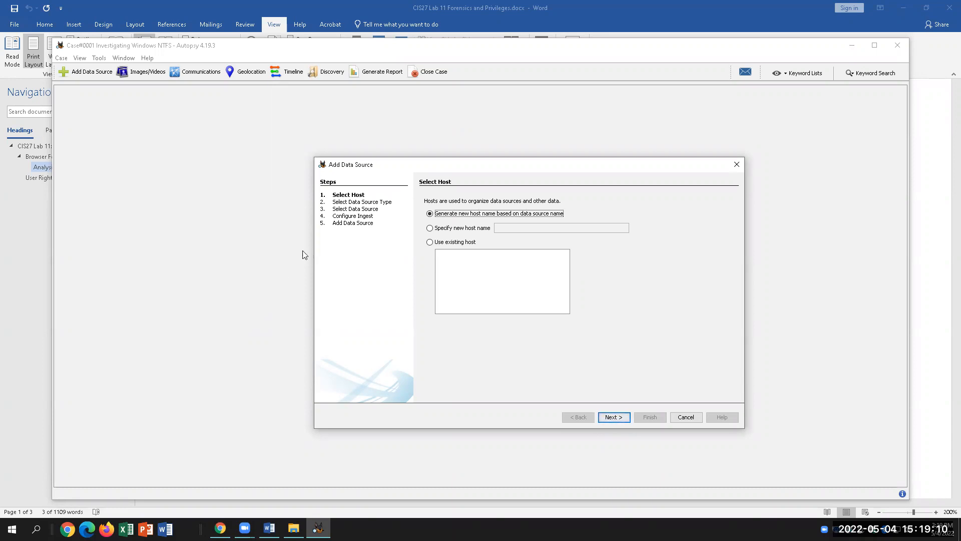
Review the lab steps in Word, then advance the wizard past Select Host and Disk Image type.
{"action": "left_click", "coordinate": [270, 528]}
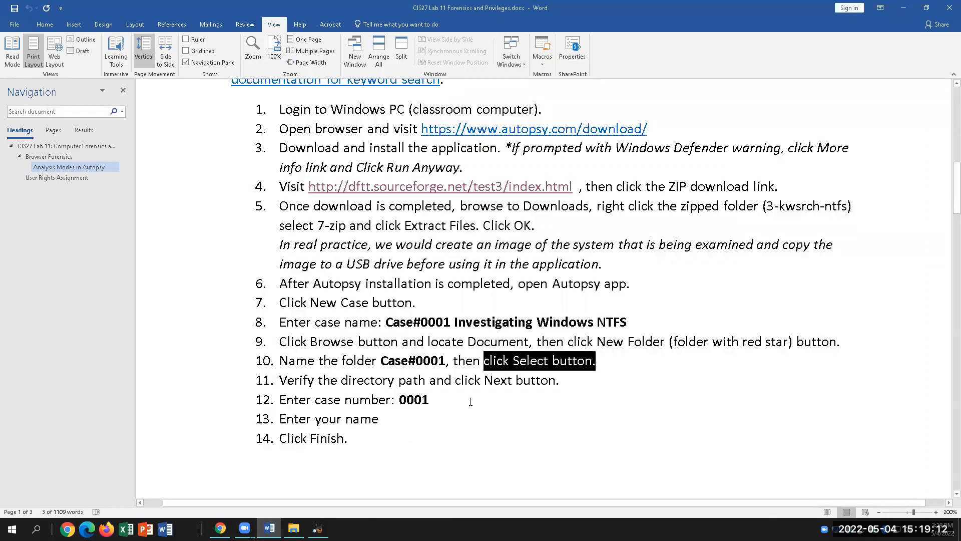
{"action": "left_click", "coordinate": [459, 410]}
{"action": "scroll", "coordinate": [459, 409], "scroll_direction": "down", "scroll_amount": 5}
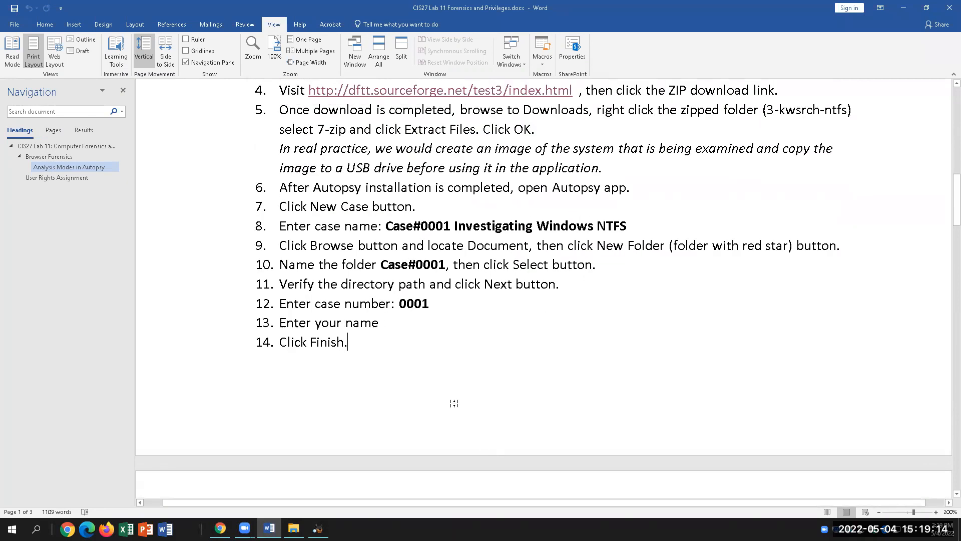
{"action": "scroll", "coordinate": [456, 404], "scroll_direction": "down", "scroll_amount": 3}
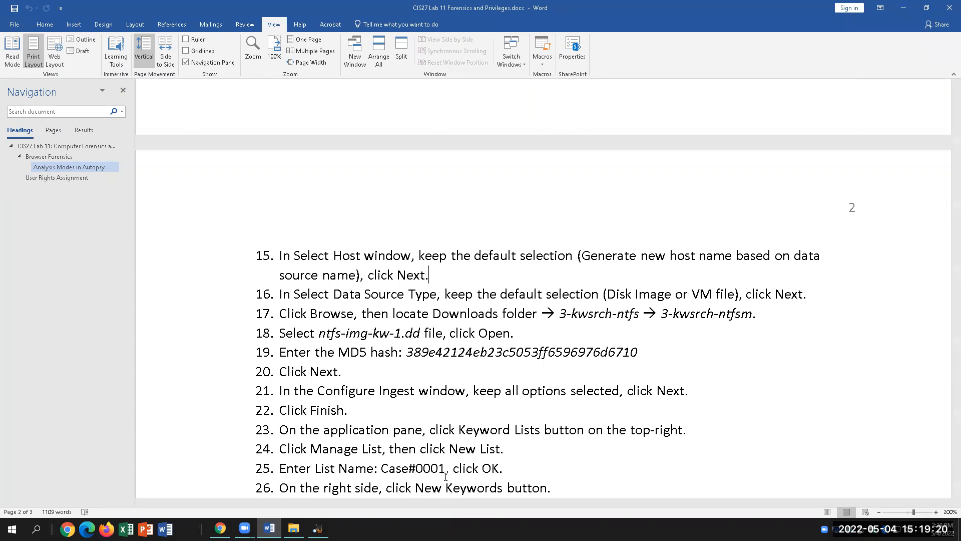
{"action": "left_click", "coordinate": [319, 528]}
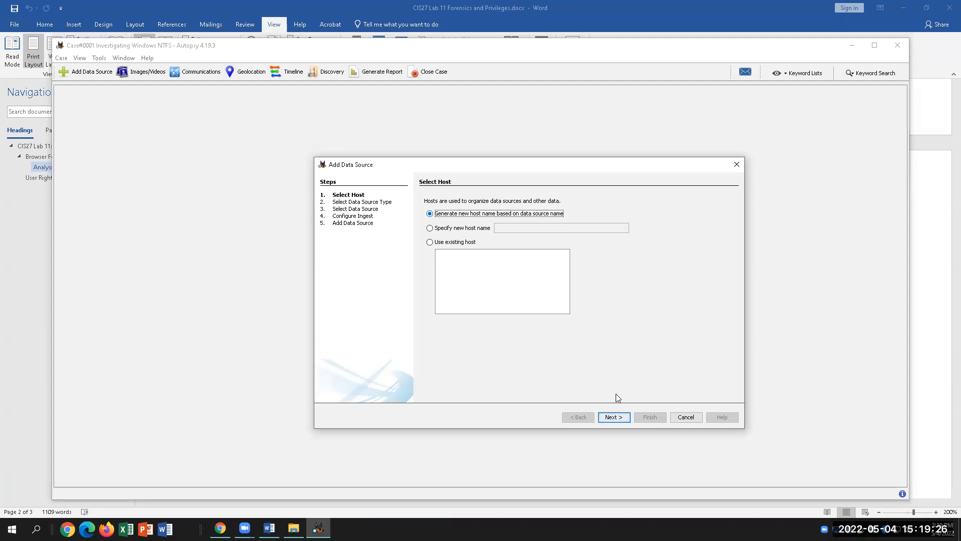
{"action": "left_click", "coordinate": [611, 419]}
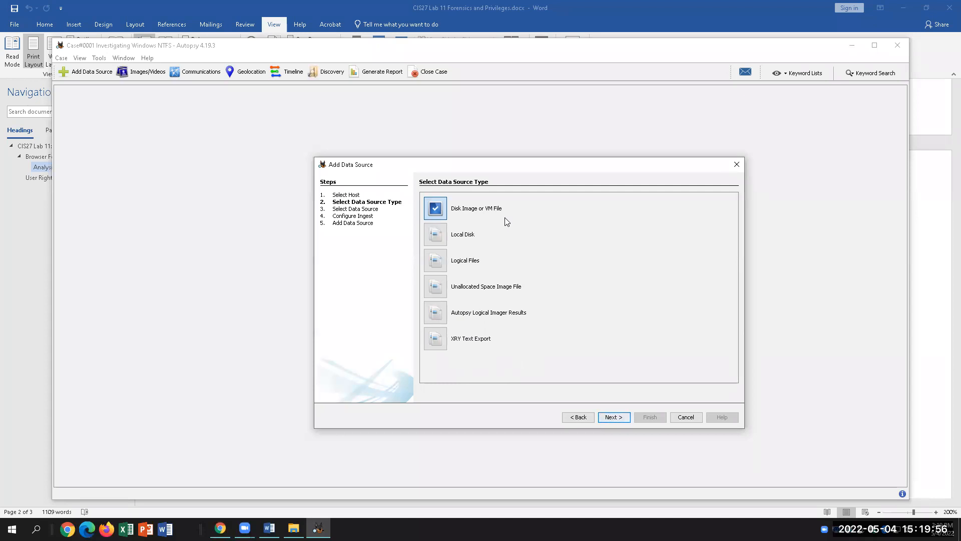
{"action": "left_click", "coordinate": [615, 418]}
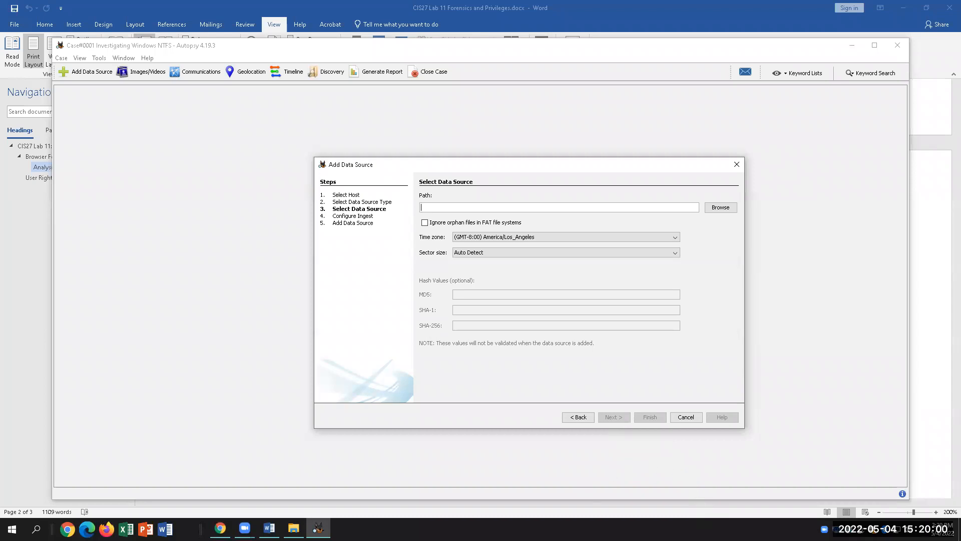
Check the Disk Image or VM File instruction in Word, then browse for the image path.
{"action": "left_click", "coordinate": [269, 528]}
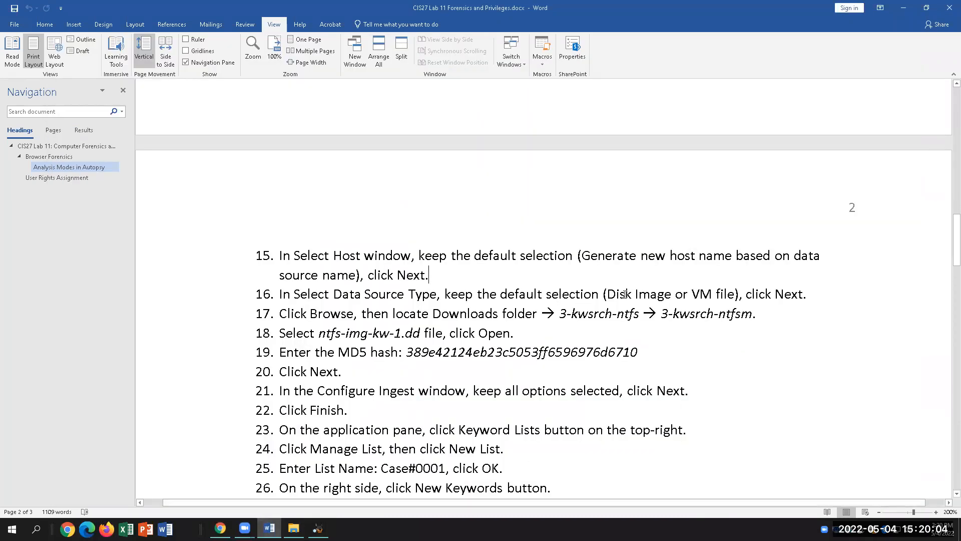
{"action": "left_click_drag", "start_coordinate": [626, 294], "coordinate": [734, 294]}
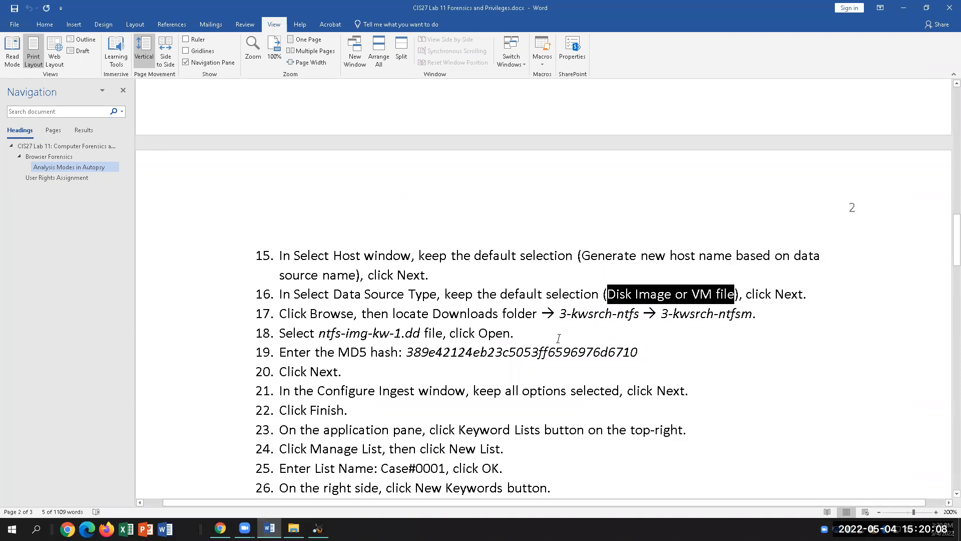
{"action": "left_click", "coordinate": [318, 528]}
{"action": "left_click", "coordinate": [720, 207]}
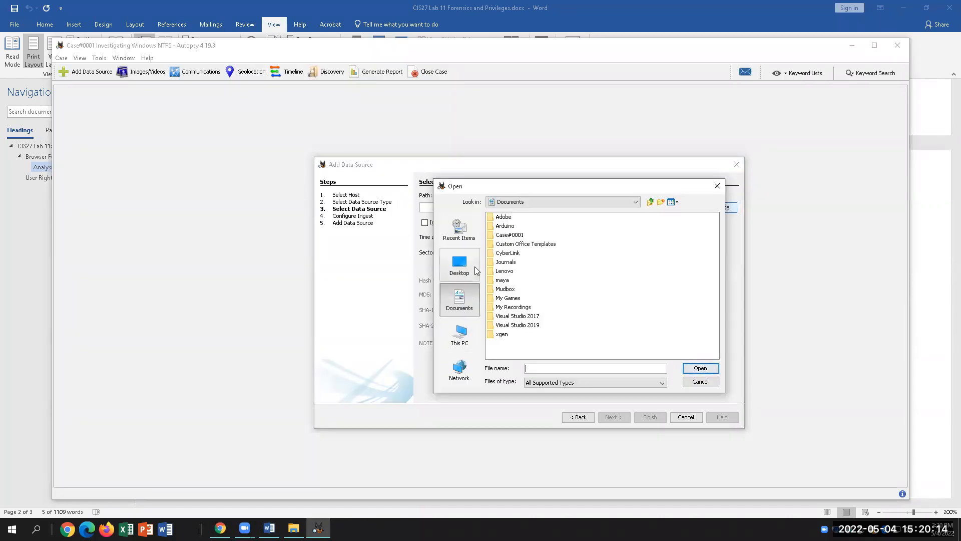
Pick ntfs-img-kw-1.dd from Downloads\3-kwsrch-ntfs\3-kwsrch-ntfs as the data source path.
{"action": "left_click", "coordinate": [462, 333]}
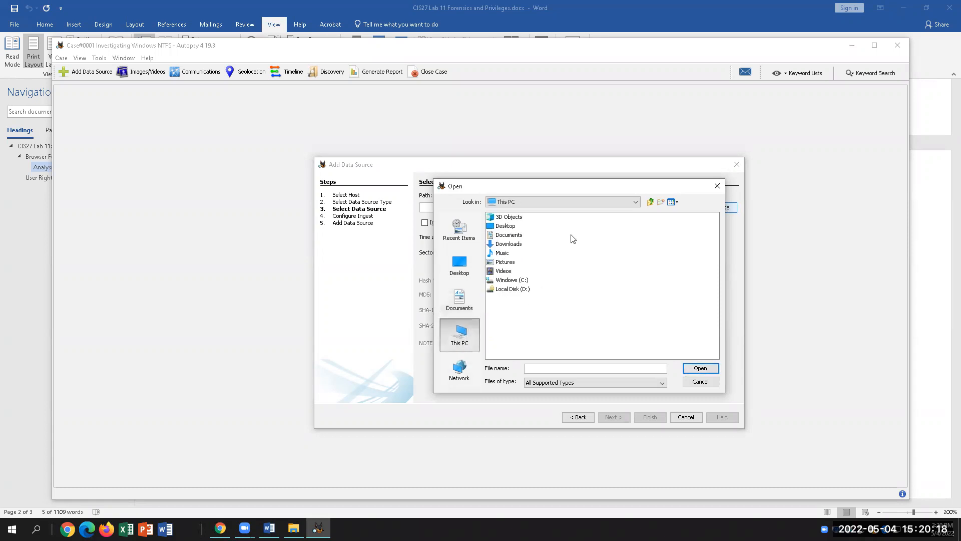
{"action": "left_click", "coordinate": [514, 245]}
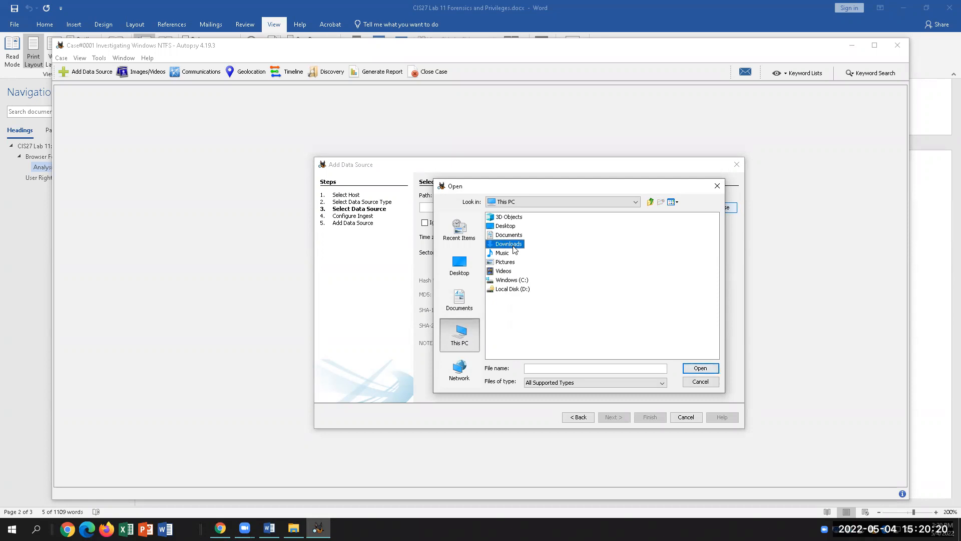
{"action": "double_click", "coordinate": [514, 246]}
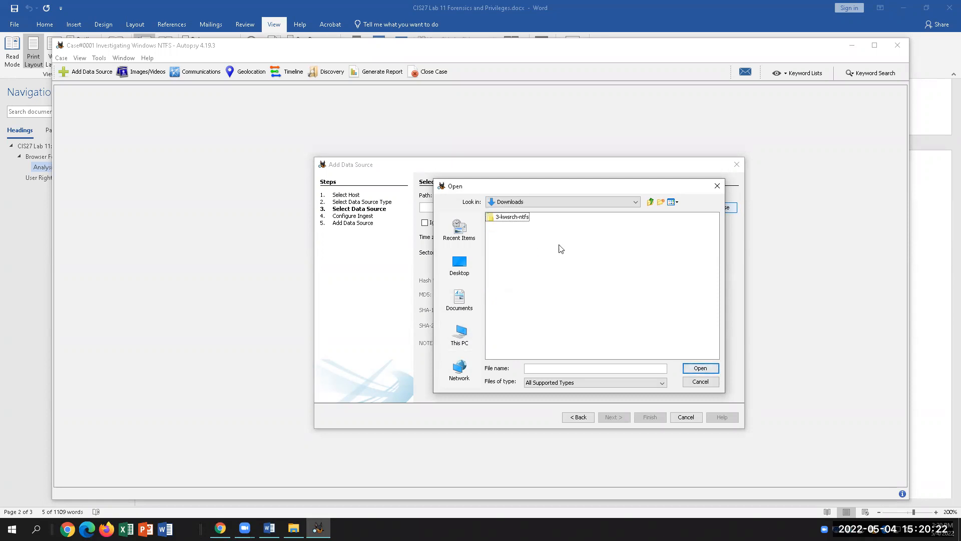
{"action": "left_click", "coordinate": [522, 219]}
{"action": "left_click", "coordinate": [700, 369]}
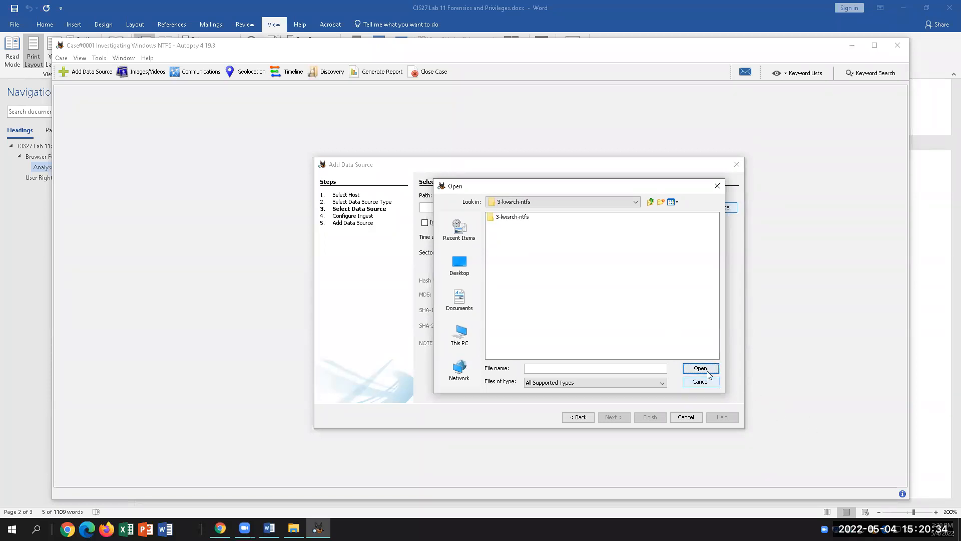
{"action": "left_click", "coordinate": [509, 219]}
{"action": "left_click", "coordinate": [701, 368]}
{"action": "left_click", "coordinate": [527, 220]}
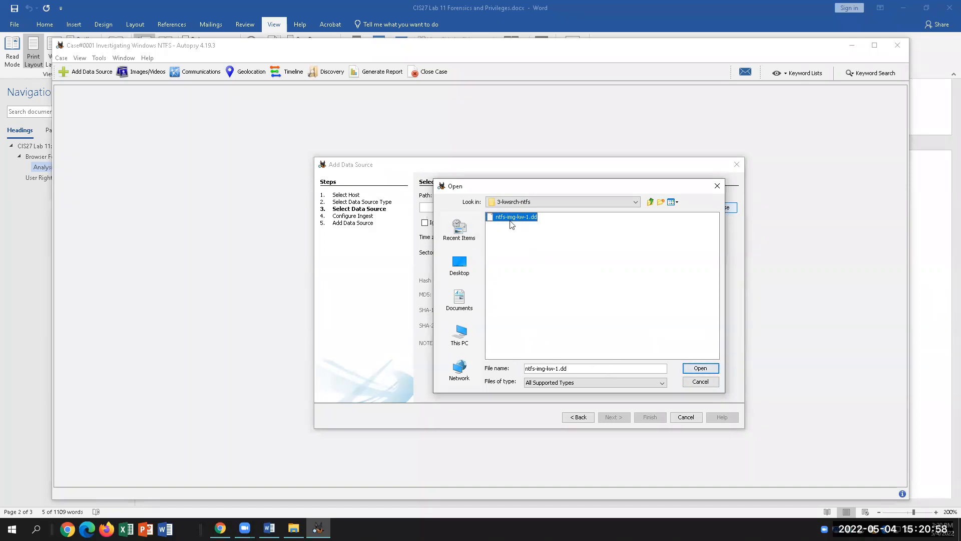
{"action": "left_click", "coordinate": [697, 371]}
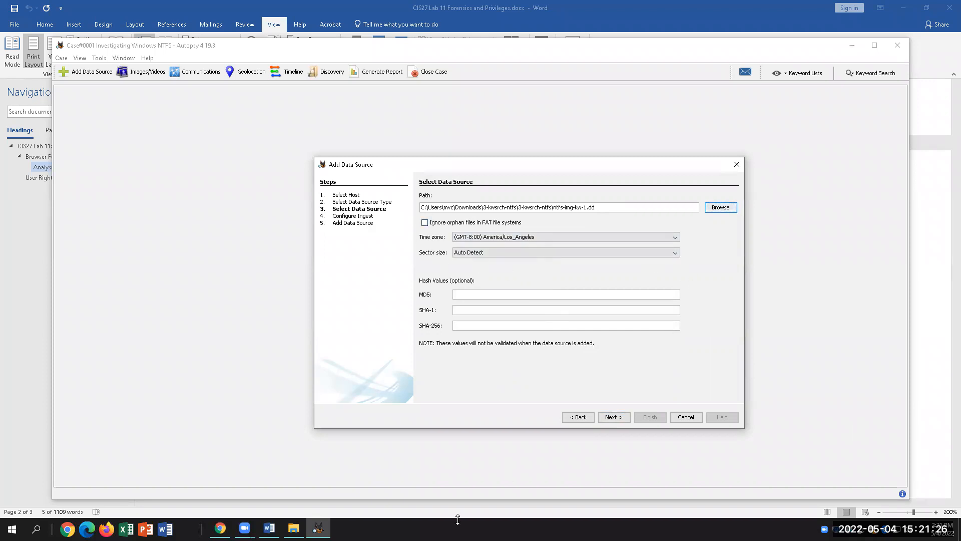
{"action": "left_click", "coordinate": [476, 296]}
Copy the step 19 MD5 hash from Word and go back to the Autopsy wizard.
{"action": "left_click", "coordinate": [270, 528]}
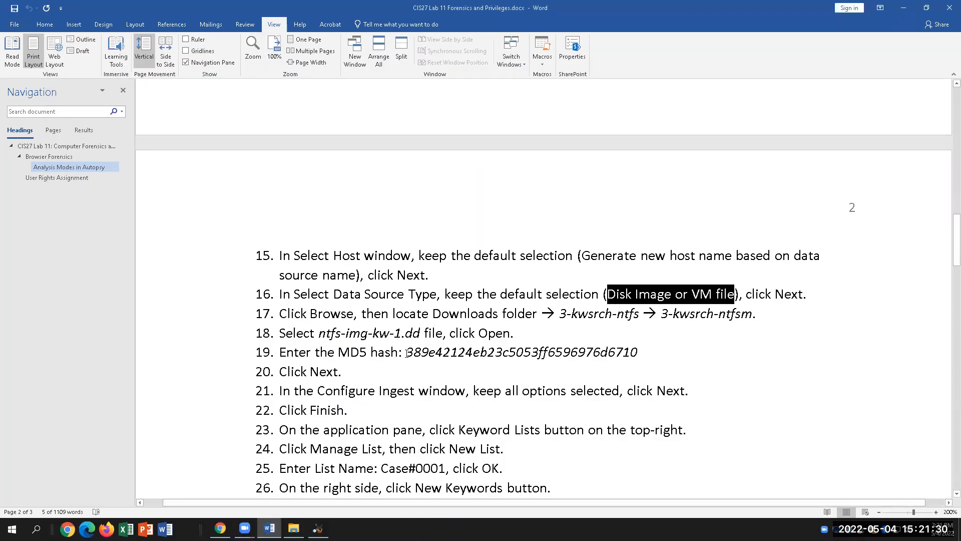
{"action": "mouse_move", "coordinate": [407, 352]}
{"action": "left_mouse_down"}
{"action": "mouse_move", "coordinate": [638, 353]}
{"action": "mouse_move", "coordinate": [371, 334]}
{"action": "mouse_move", "coordinate": [407, 351]}
{"action": "left_mouse_up"}
{"action": "left_click", "coordinate": [611, 356]}
{"action": "right_click", "coordinate": [432, 354]}
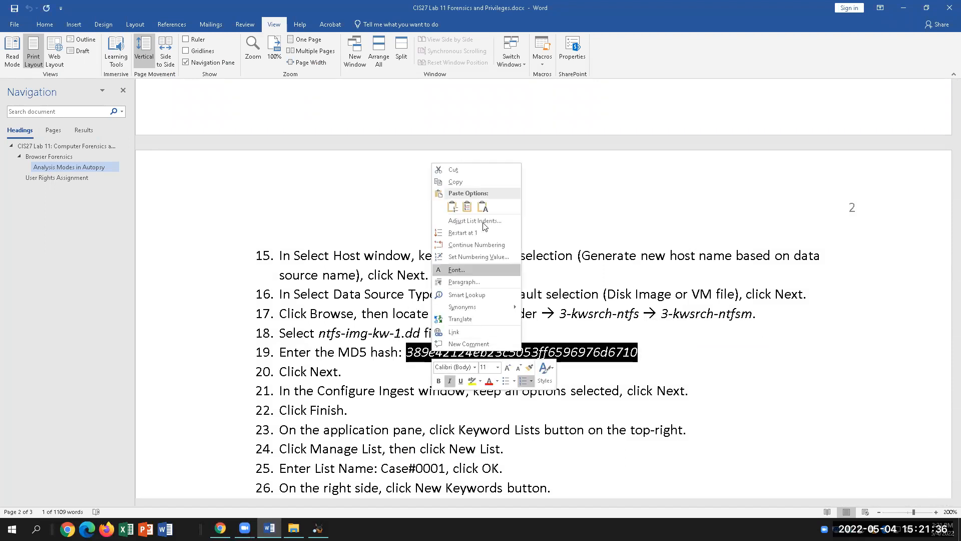
{"action": "left_click", "coordinate": [455, 182]}
{"action": "left_click", "coordinate": [318, 528]}
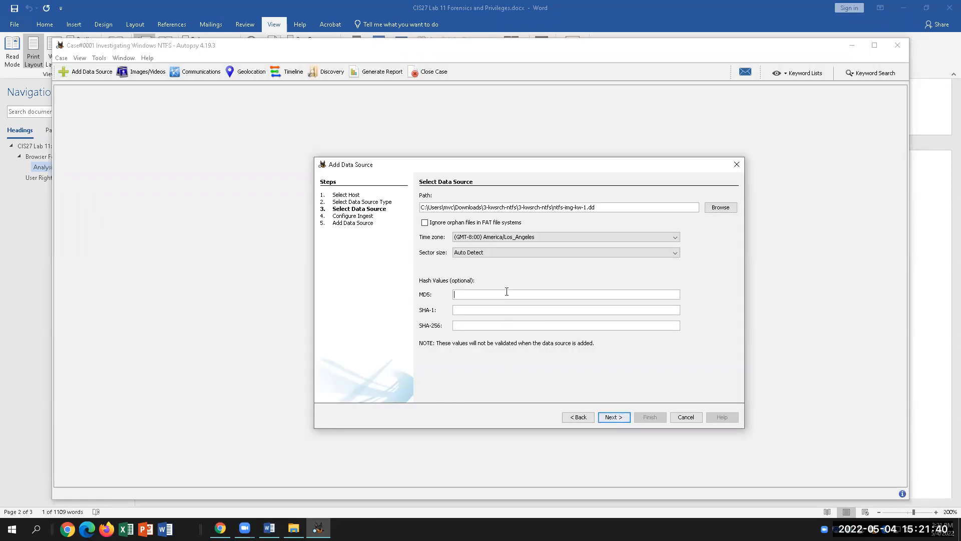
Paste the image's MD5 hash and continue to Configure Ingest, leaving every ingest module enabled.
{"action": "key", "text": "ctrl+v"}
{"action": "left_click", "coordinate": [614, 418]}
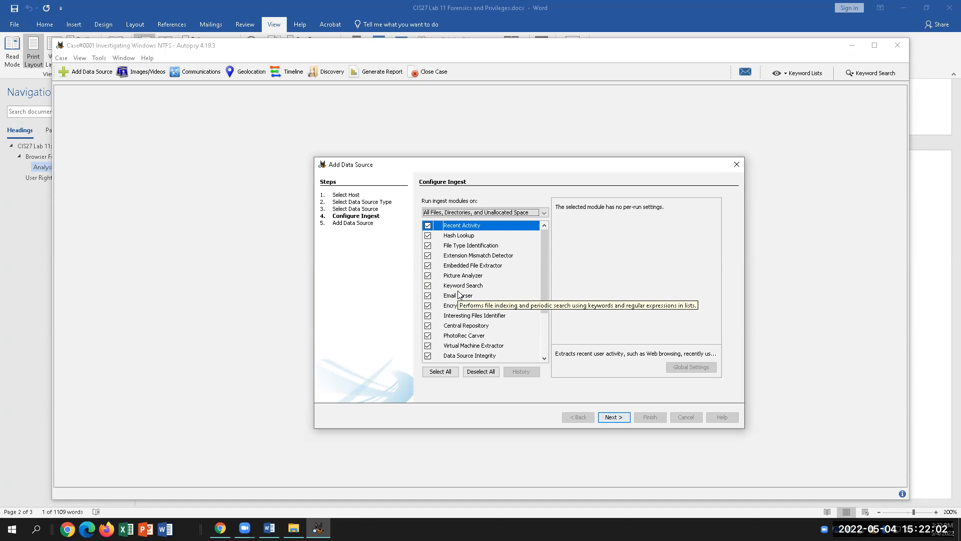
{"action": "mouse_move", "coordinate": [543, 287]}
{"action": "left_mouse_down"}
{"action": "mouse_move", "coordinate": [541, 349]}
{"action": "mouse_move", "coordinate": [548, 269]}
{"action": "left_mouse_up"}
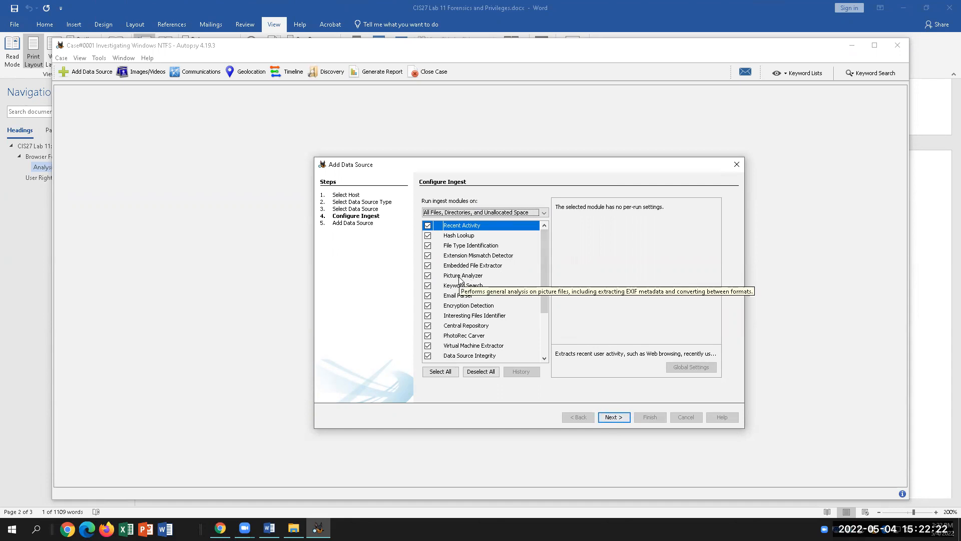
Run ingest with all modules and finish adding ntfs-img-kw-1.dd as the case's data source.
{"action": "left_click", "coordinate": [615, 417]}
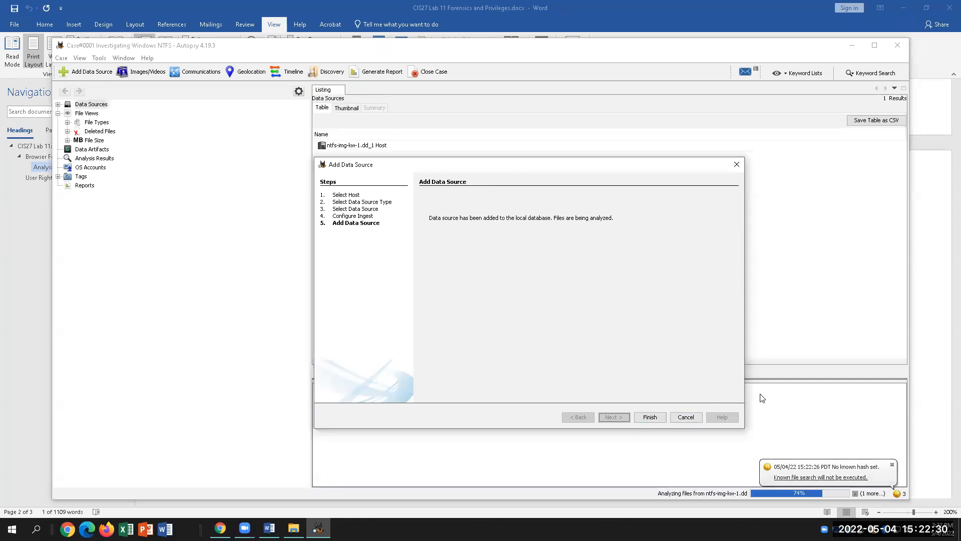
{"action": "left_click", "coordinate": [649, 418]}
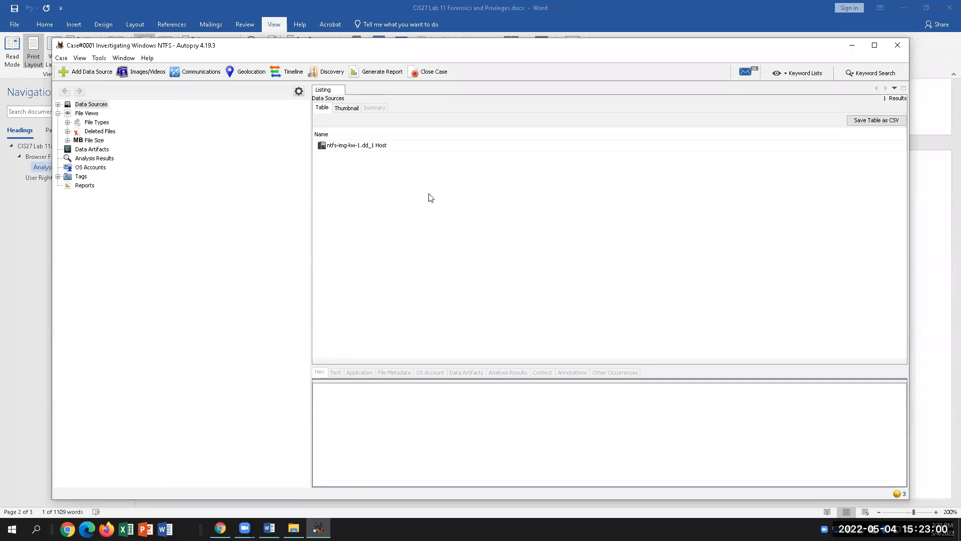
{"action": "left_click", "coordinate": [269, 528]}
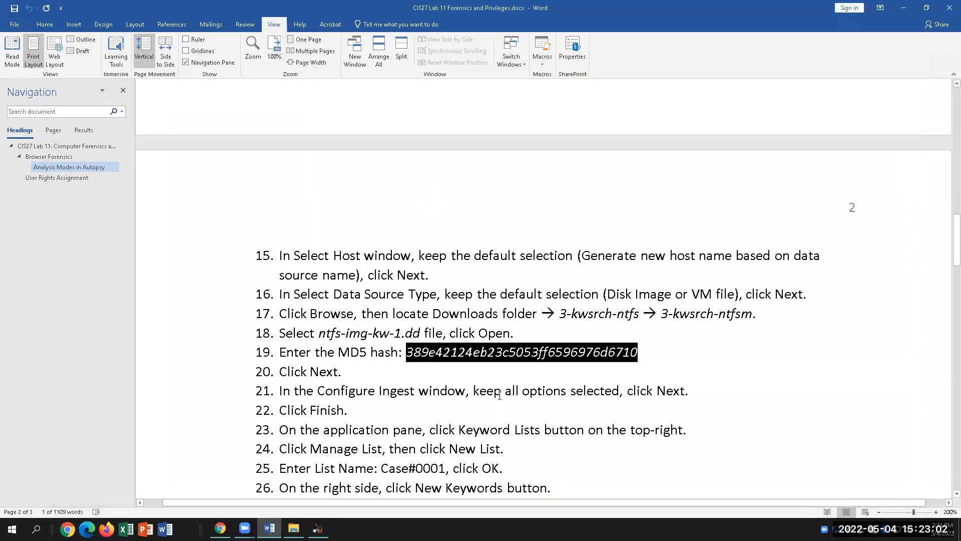
{"action": "left_click", "coordinate": [425, 386]}
{"action": "scroll", "coordinate": [358, 351], "scroll_direction": "down", "scroll_amount": 1}
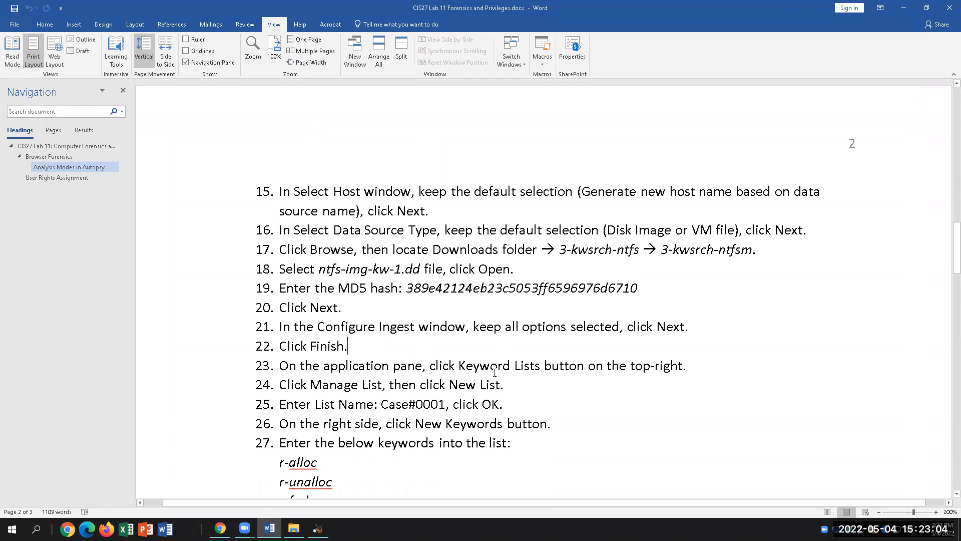
{"action": "scroll", "coordinate": [529, 391], "scroll_direction": "down", "scroll_amount": 1}
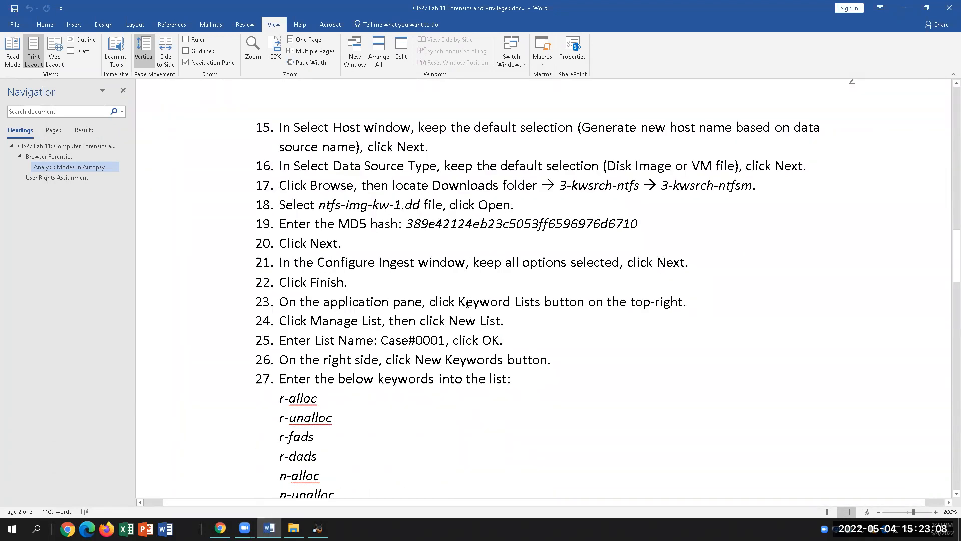
{"action": "left_click", "coordinate": [318, 528]}
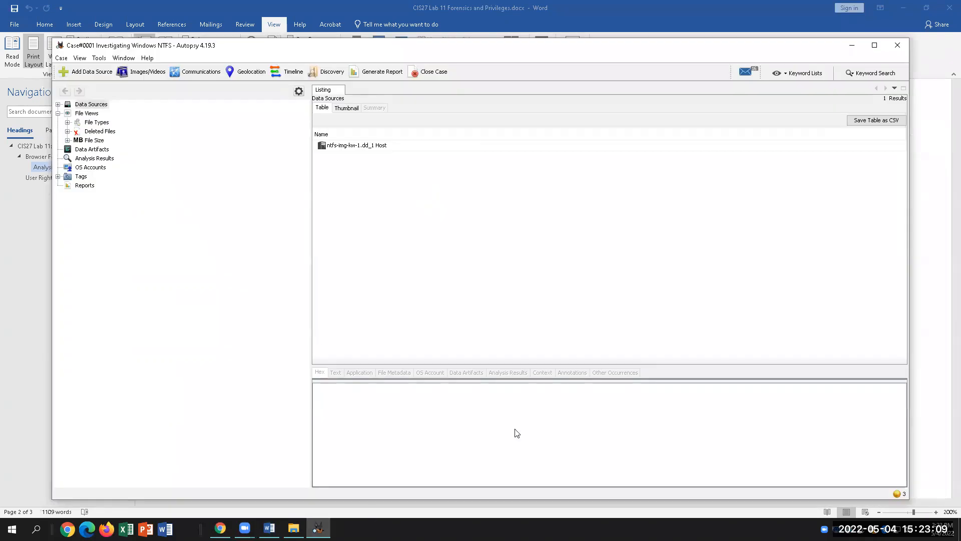
After checking the lab instructions, open Global Keyword Search Settings from the Keyword Lists panel.
{"action": "left_click", "coordinate": [799, 75]}
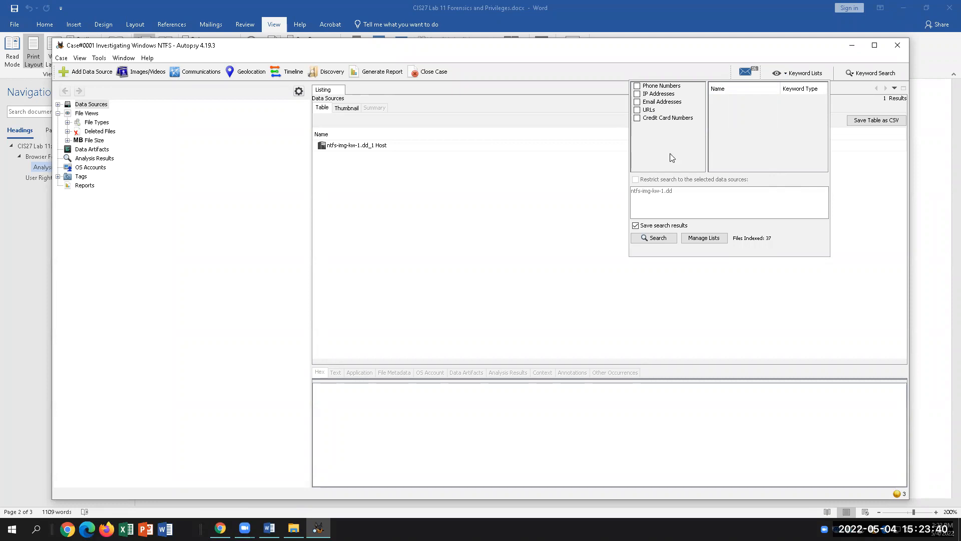
{"action": "left_click", "coordinate": [269, 528]}
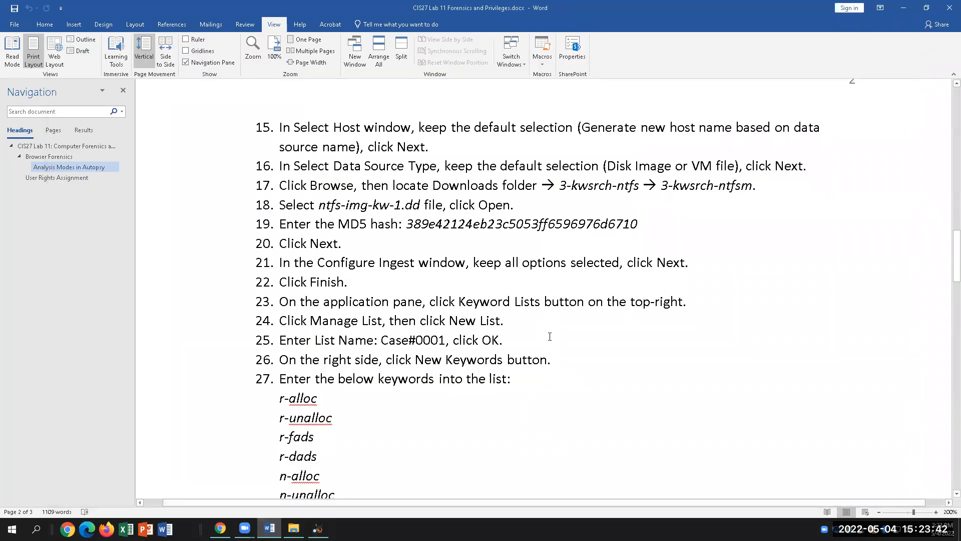
{"action": "left_click", "coordinate": [492, 300]}
{"action": "left_click", "coordinate": [317, 528]}
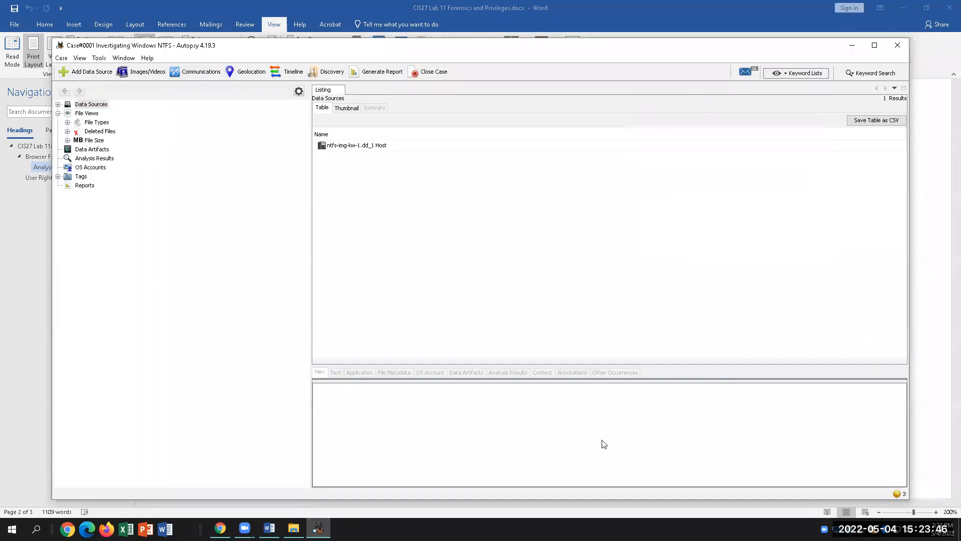
{"action": "left_click", "coordinate": [813, 72]}
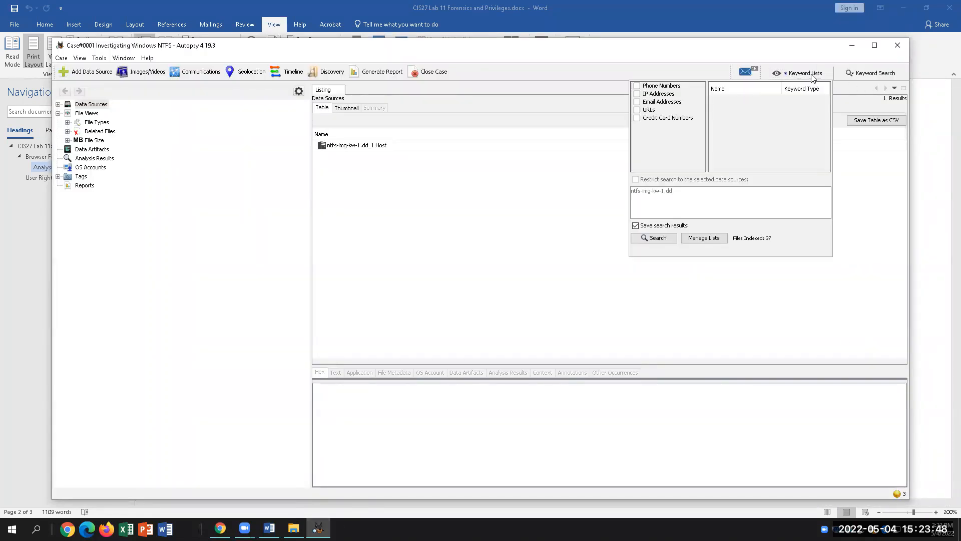
{"action": "left_click", "coordinate": [715, 239]}
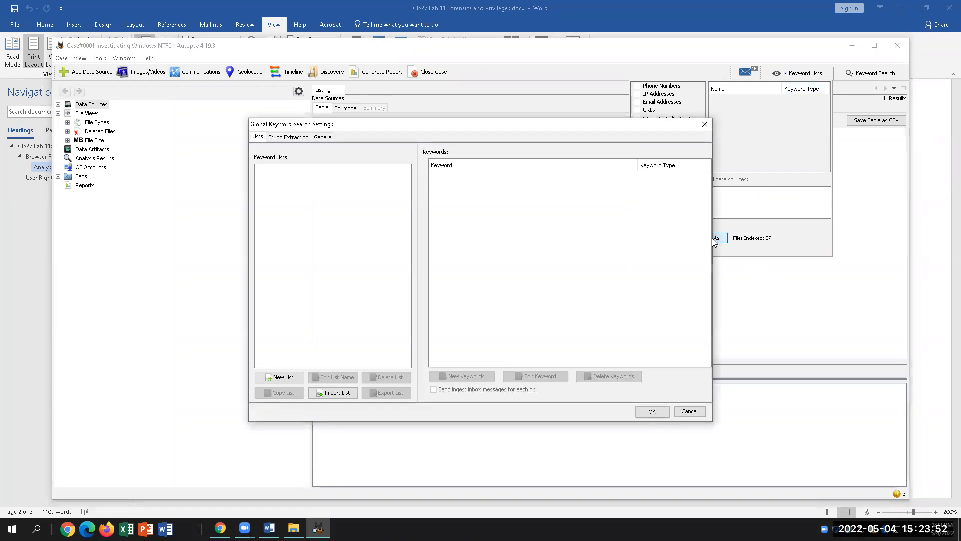
Reopen Global Keyword Search Settings via Manage Lists, reposition the dialog, and start a New List.
{"action": "left_click", "coordinate": [705, 124]}
{"action": "left_click", "coordinate": [790, 74]}
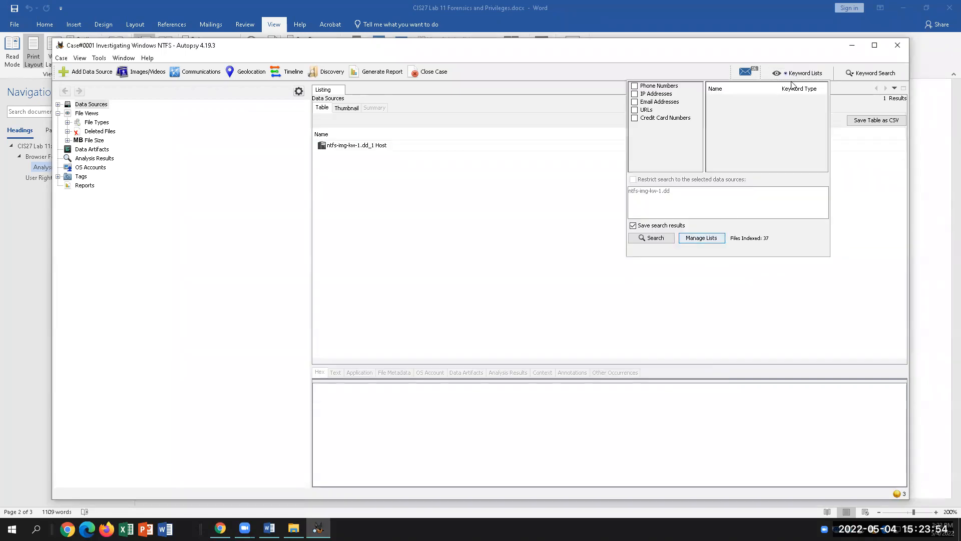
{"action": "left_click", "coordinate": [713, 240]}
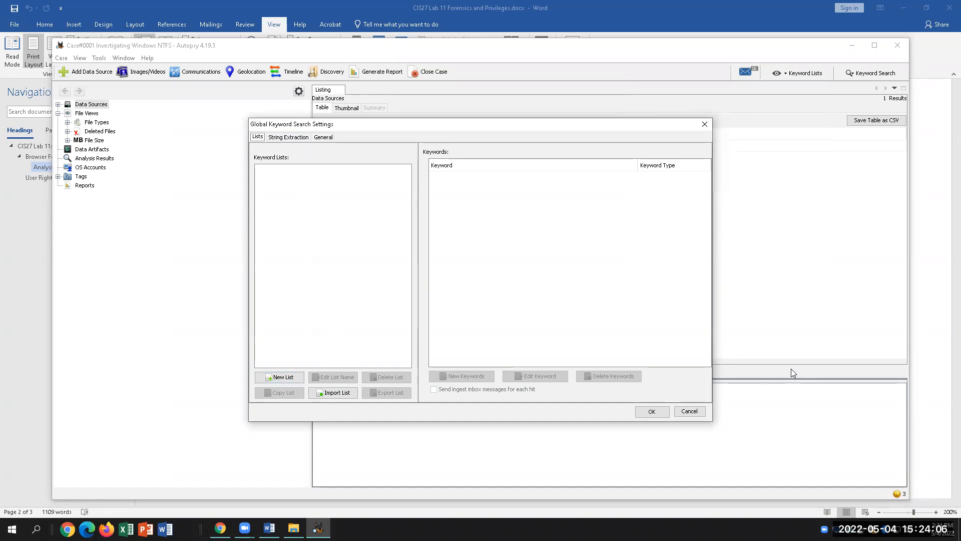
{"action": "left_click_drag", "start_coordinate": [470, 128], "coordinate": [609, 259]}
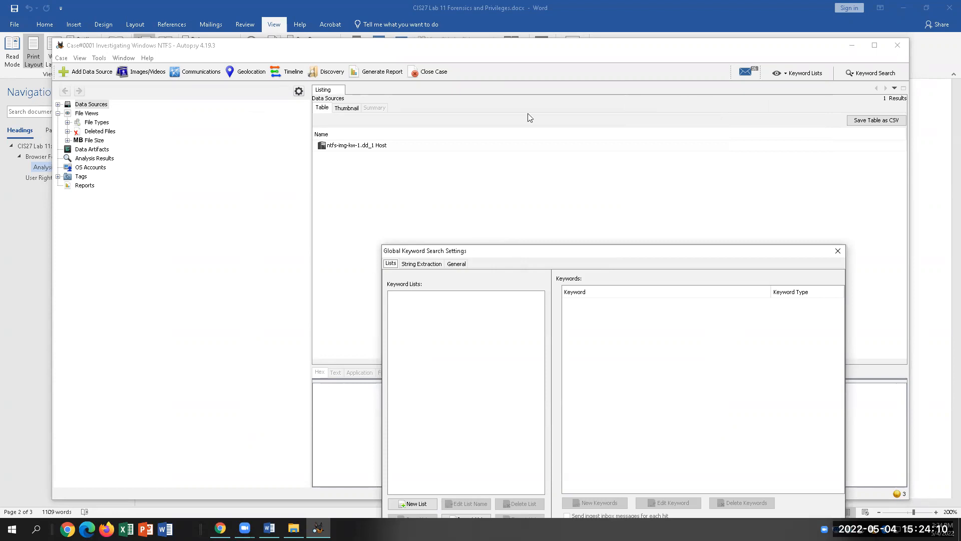
{"action": "left_click", "coordinate": [425, 368]}
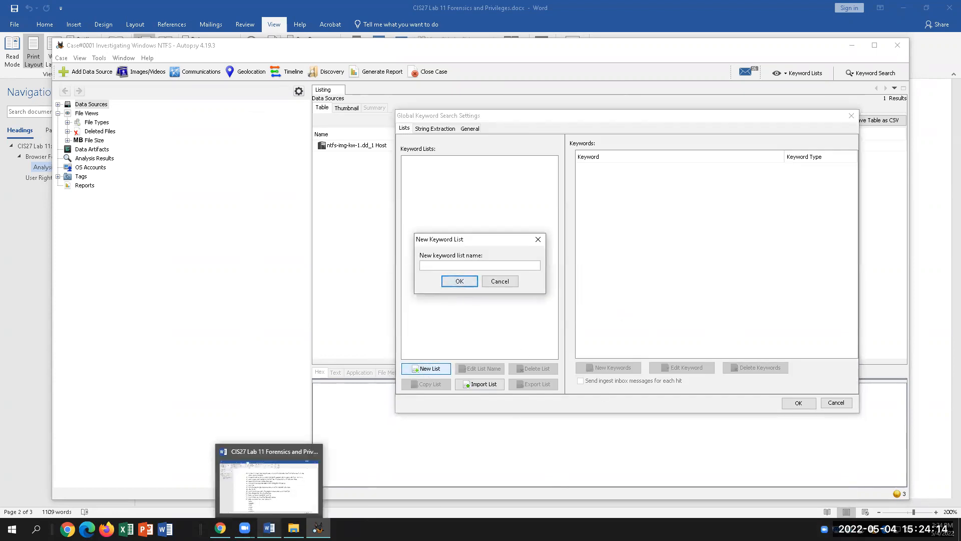
{"action": "left_click", "coordinate": [268, 528]}
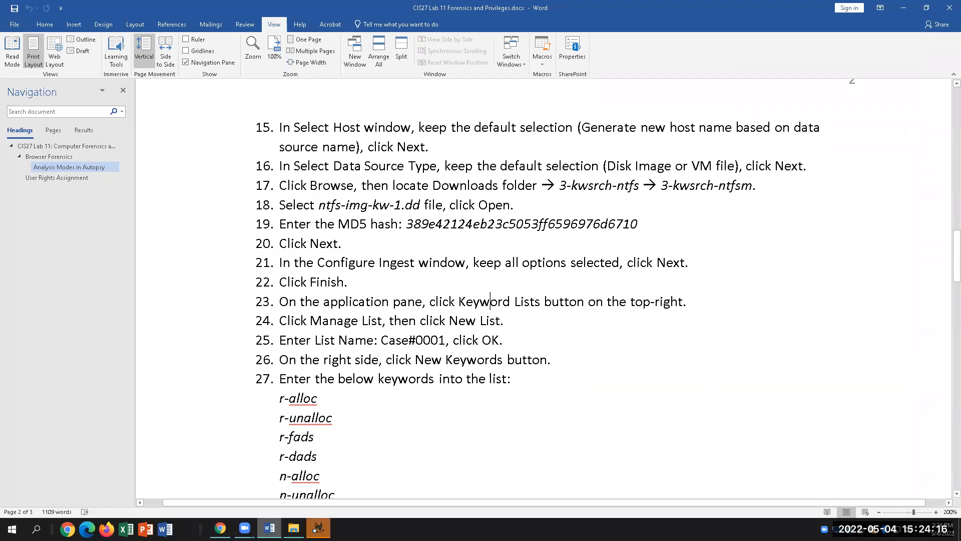
Name the new keyword list Case#0001 and confirm it.
{"action": "left_click", "coordinate": [318, 528]}
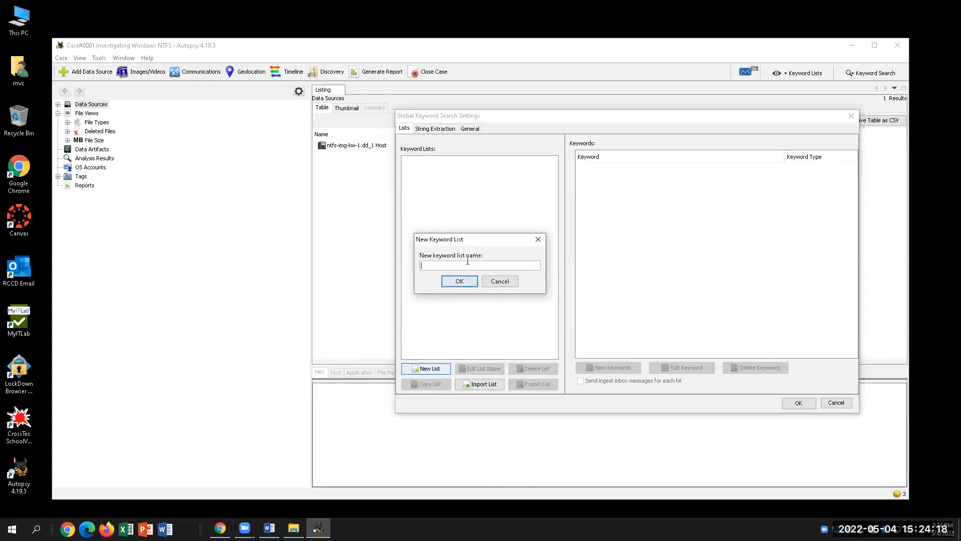
{"action": "type", "text": "Case#0001"}
{"action": "left_click", "coordinate": [465, 283]}
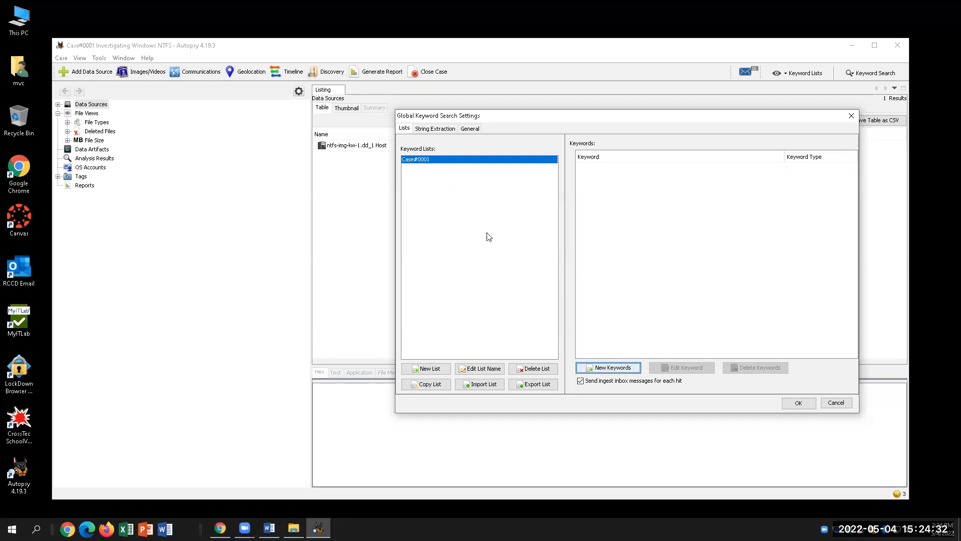
Check the lab steps, then open the New Keywords entry box for the Case#0001 list.
{"action": "left_click", "coordinate": [269, 527]}
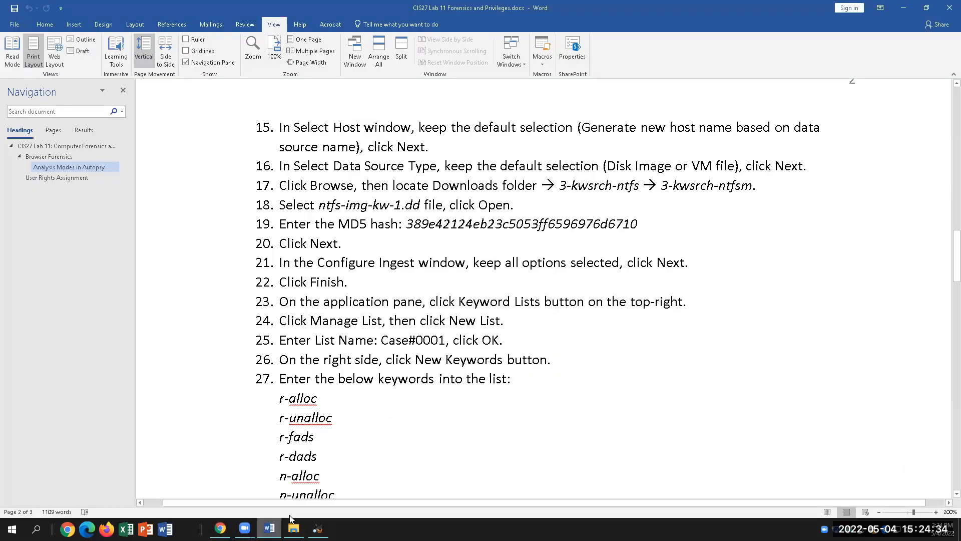
{"action": "left_click", "coordinate": [508, 341]}
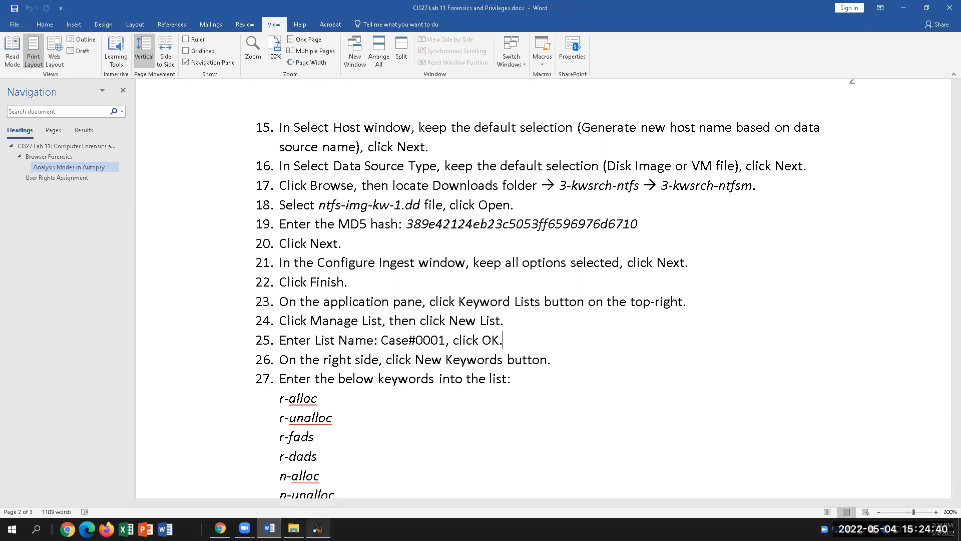
{"action": "left_click", "coordinate": [318, 529]}
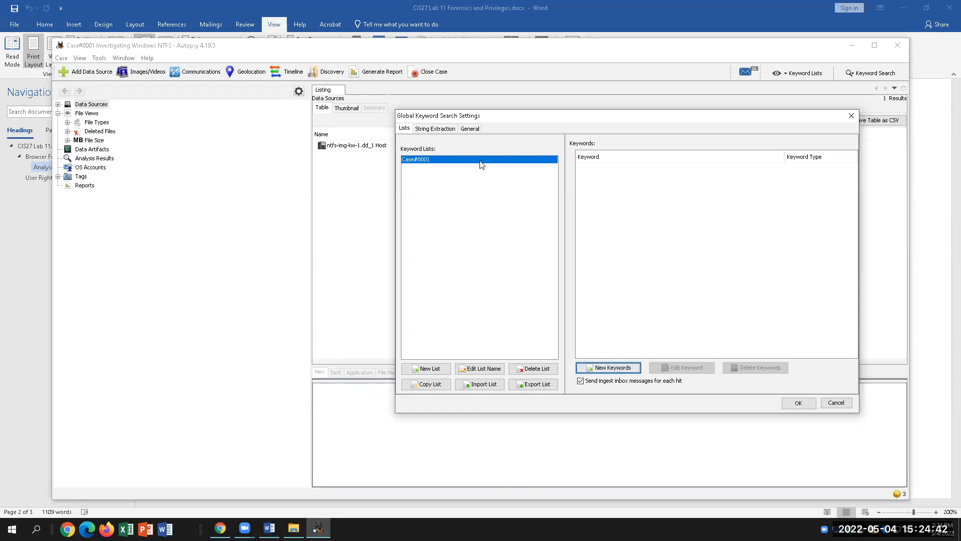
{"action": "left_click", "coordinate": [613, 368]}
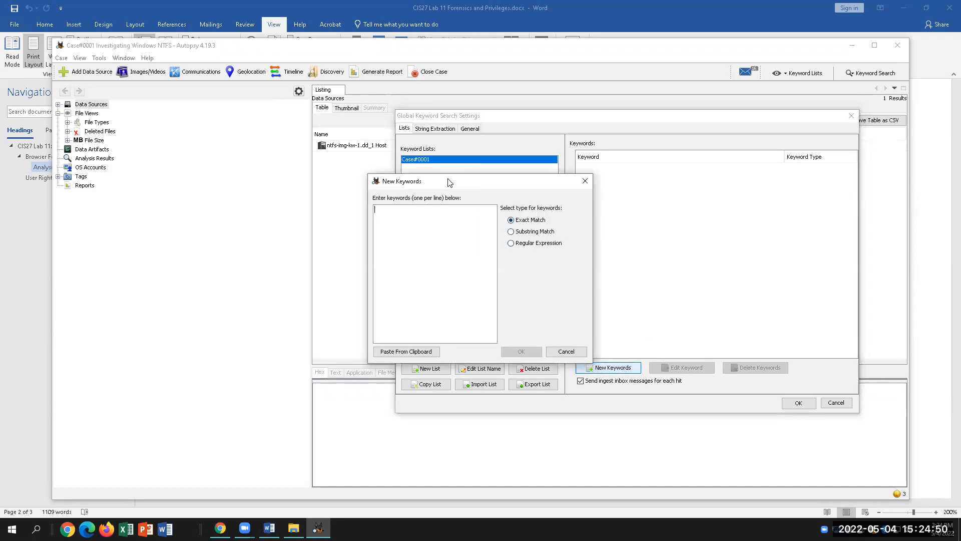
{"action": "left_click", "coordinate": [269, 528]}
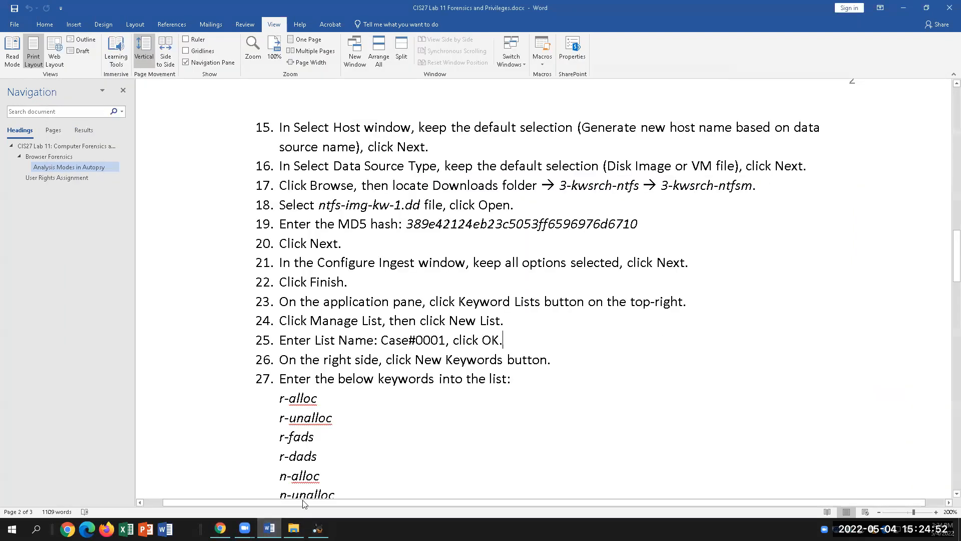
Select the nine keywords r-alloc through n-fads under step 27 in Word and copy them.
{"action": "scroll", "coordinate": [303, 481], "scroll_direction": "down", "scroll_amount": 3}
{"action": "left_click_drag", "start_coordinate": [281, 330], "coordinate": [323, 388]}
{"action": "key", "text": "ctrl+c"}
{"action": "right_click", "coordinate": [301, 279]}
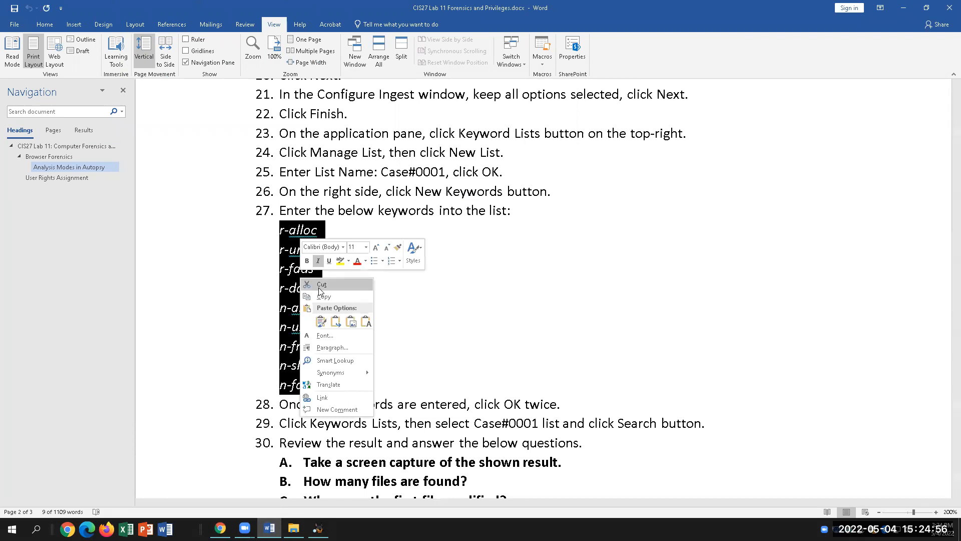
{"action": "left_click", "coordinate": [325, 297]}
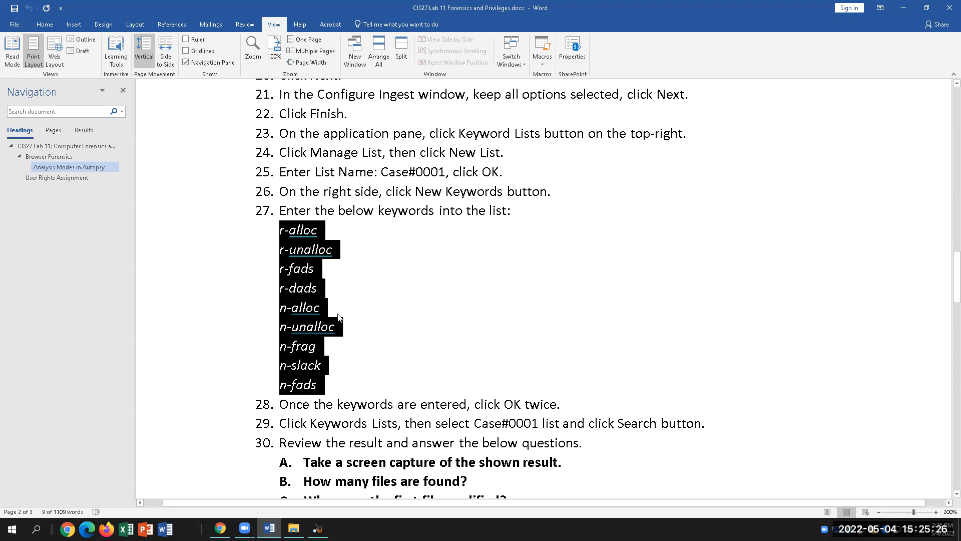
{"action": "right_click", "coordinate": [304, 298]}
{"action": "left_click", "coordinate": [334, 319]}
Paste r-alloc through n-fads into the New Keywords box, add them to Case#0001, and save the settings.
{"action": "left_click", "coordinate": [318, 528]}
{"action": "right_click", "coordinate": [601, 253]}
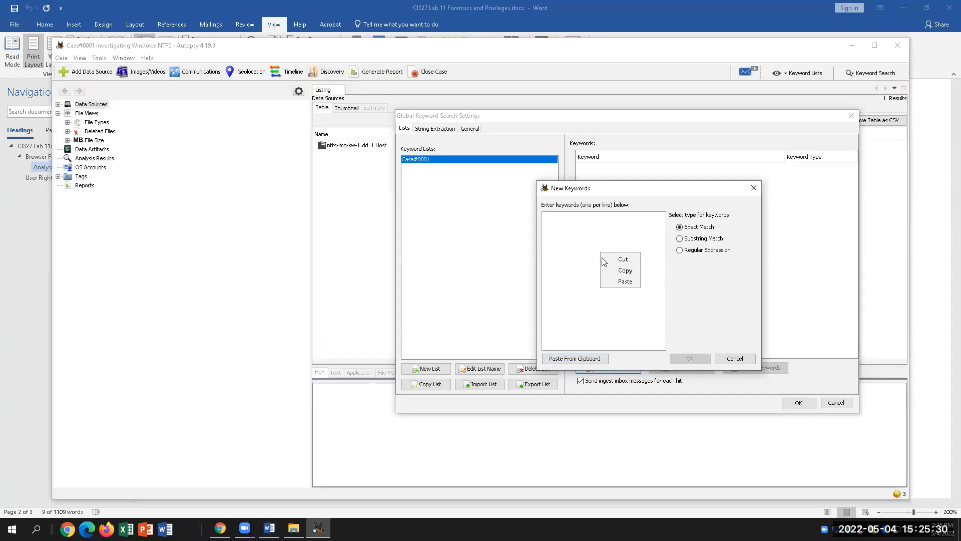
{"action": "left_click", "coordinate": [625, 281]}
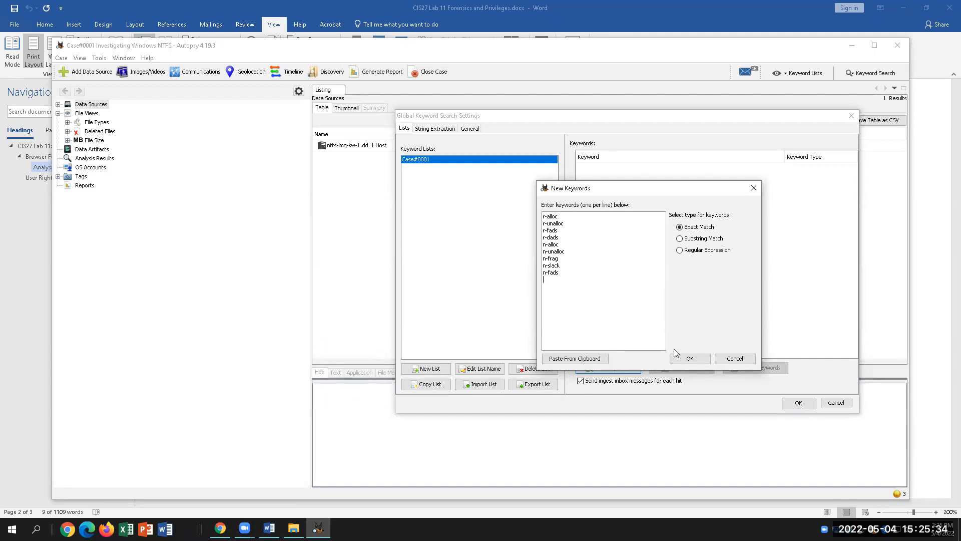
{"action": "left_click", "coordinate": [689, 359]}
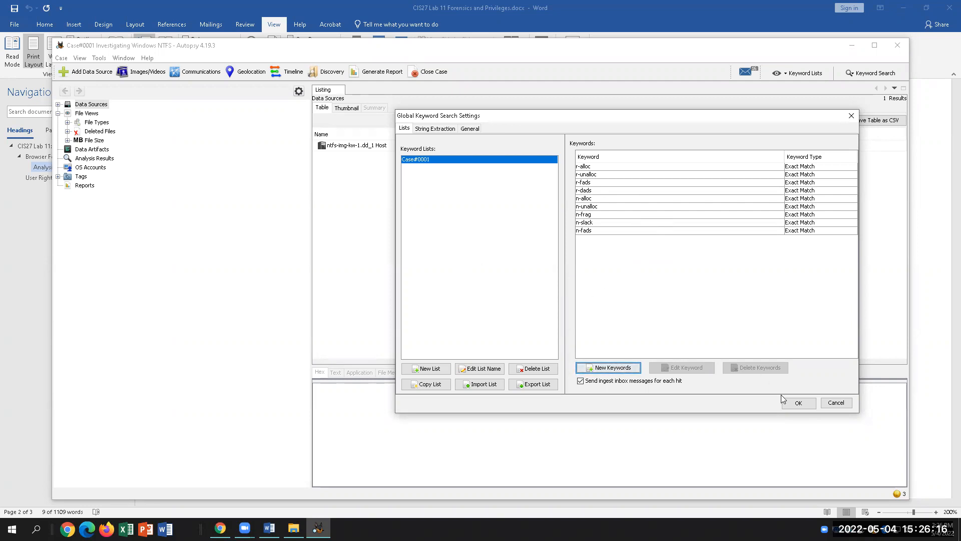
{"action": "left_click", "coordinate": [799, 404]}
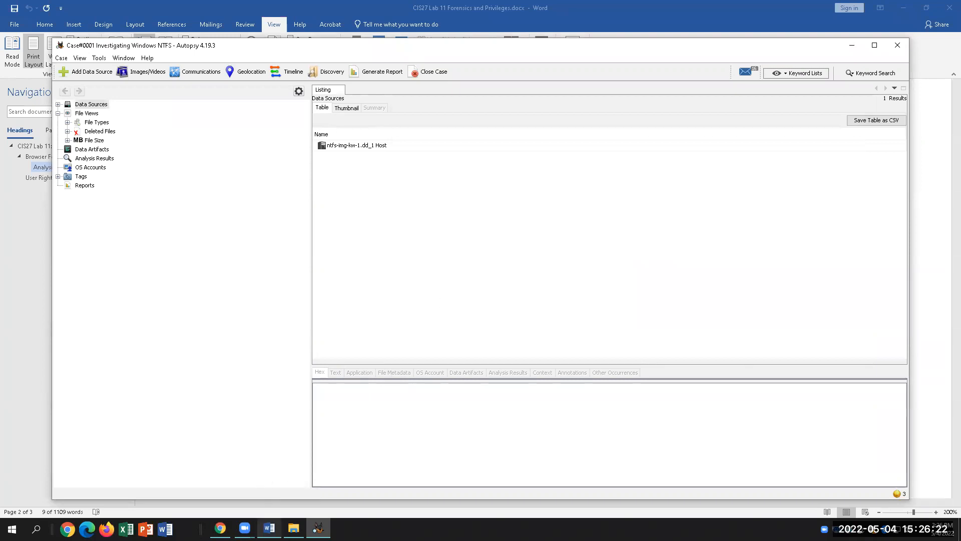
Deselect the keywords in the lab instructions and scroll on to step 28.
{"action": "left_click", "coordinate": [270, 528]}
{"action": "left_click", "coordinate": [505, 385]}
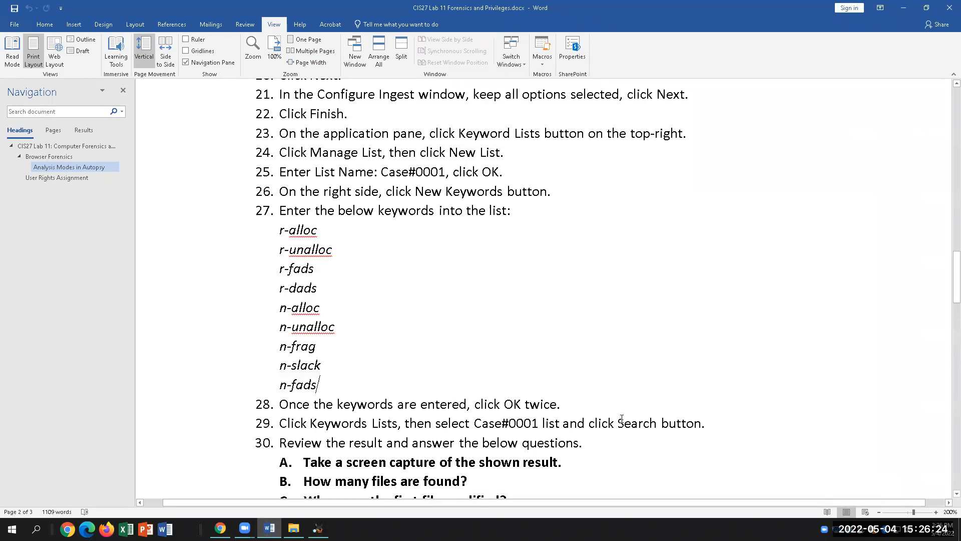
{"action": "scroll", "coordinate": [591, 418], "scroll_direction": "down", "scroll_amount": 1}
{"action": "left_click", "coordinate": [582, 377]}
{"action": "scroll", "coordinate": [691, 423], "scroll_direction": "down", "scroll_amount": 1}
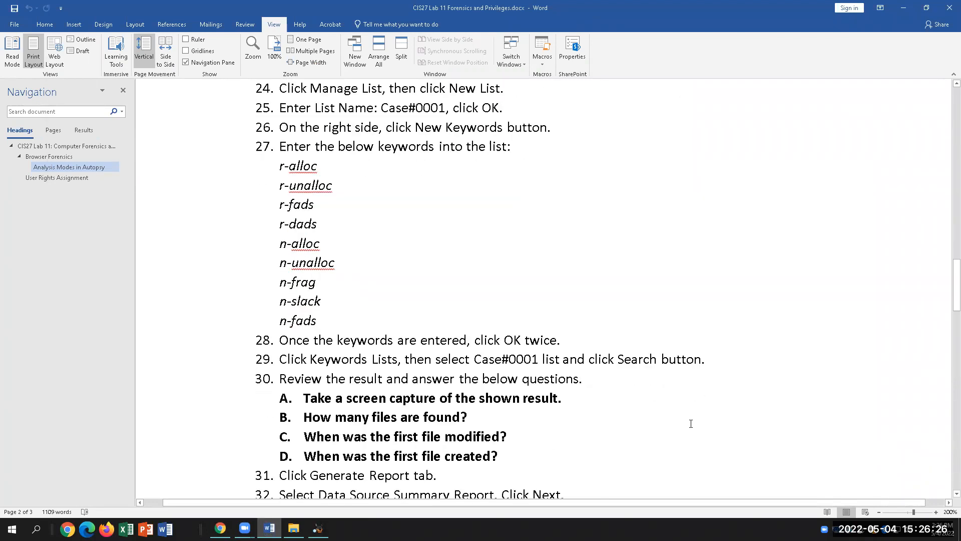
{"action": "scroll", "coordinate": [691, 424], "scroll_direction": "down", "scroll_amount": 1}
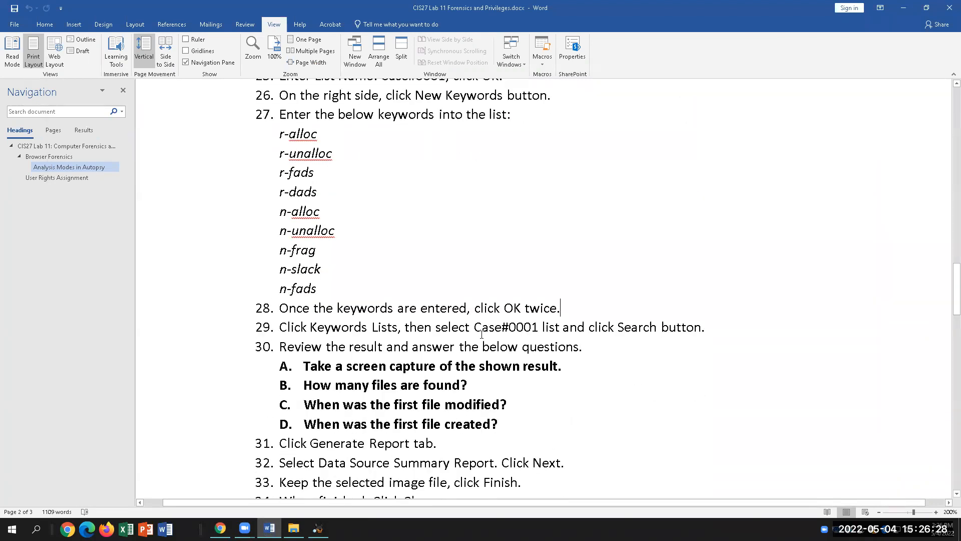
Tick Case#0001 in Keyword Lists and search the ntfs-img-kw-1.dd data source.
{"action": "left_click", "coordinate": [318, 529]}
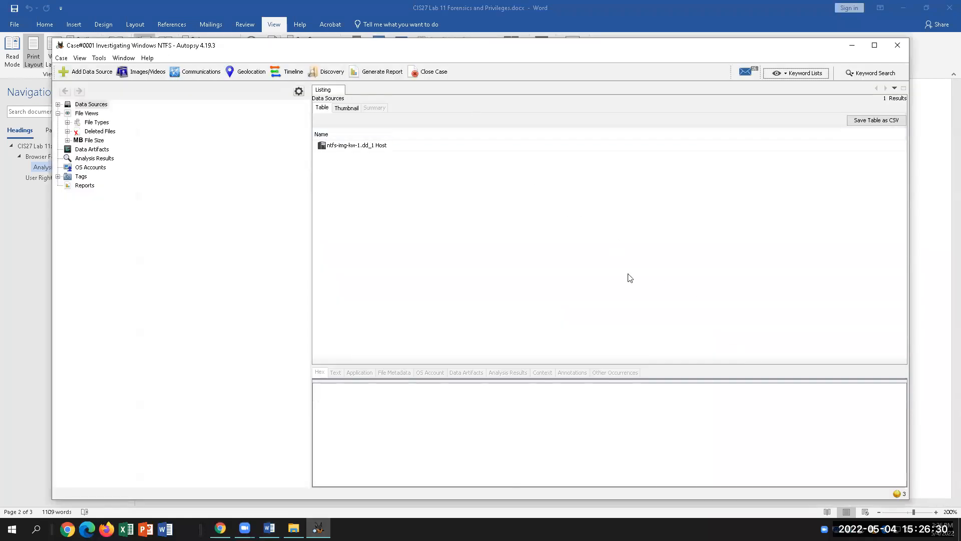
{"action": "left_click", "coordinate": [793, 73]}
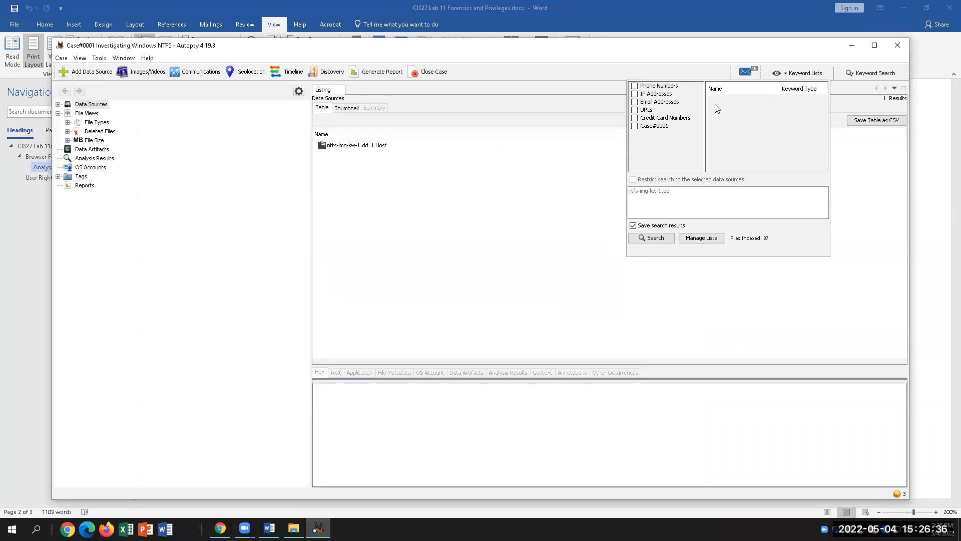
{"action": "left_click", "coordinate": [635, 126]}
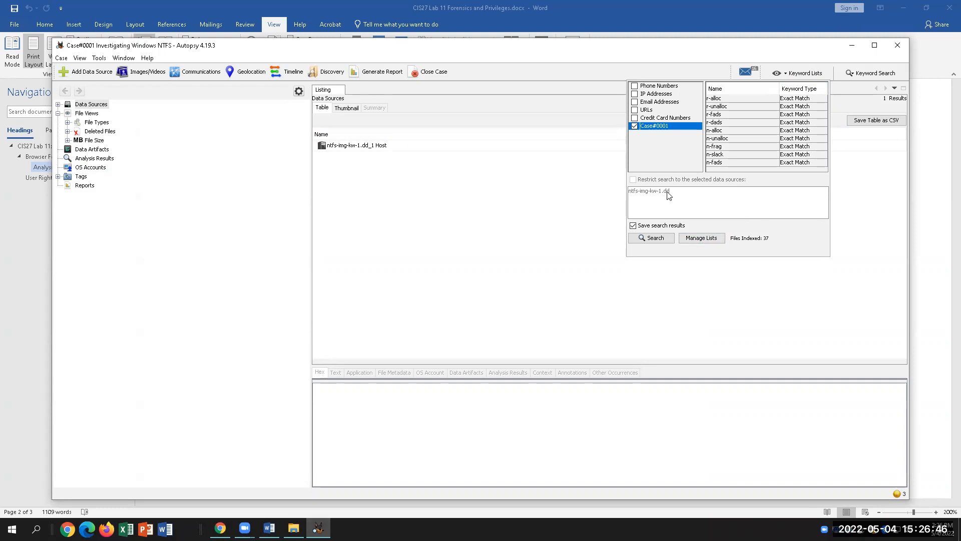
{"action": "left_click", "coordinate": [659, 239]}
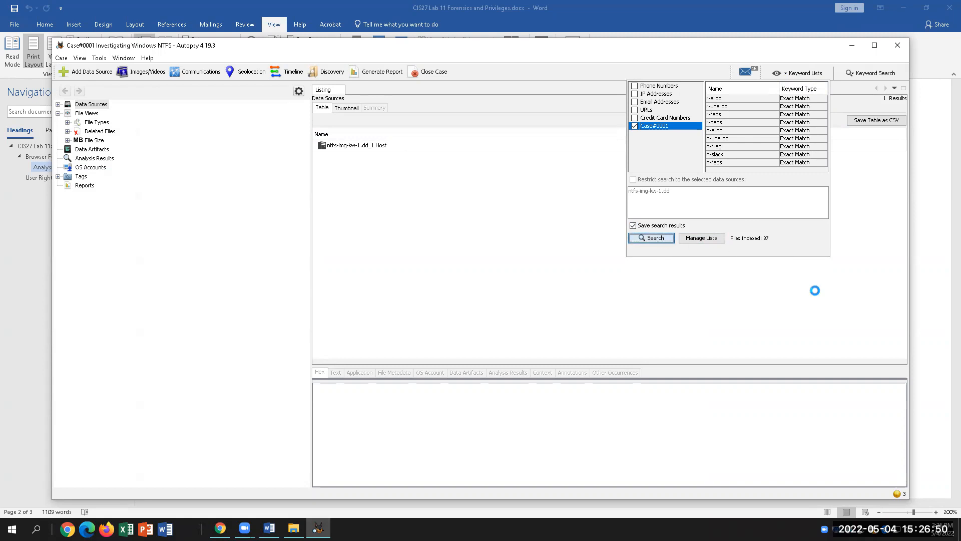
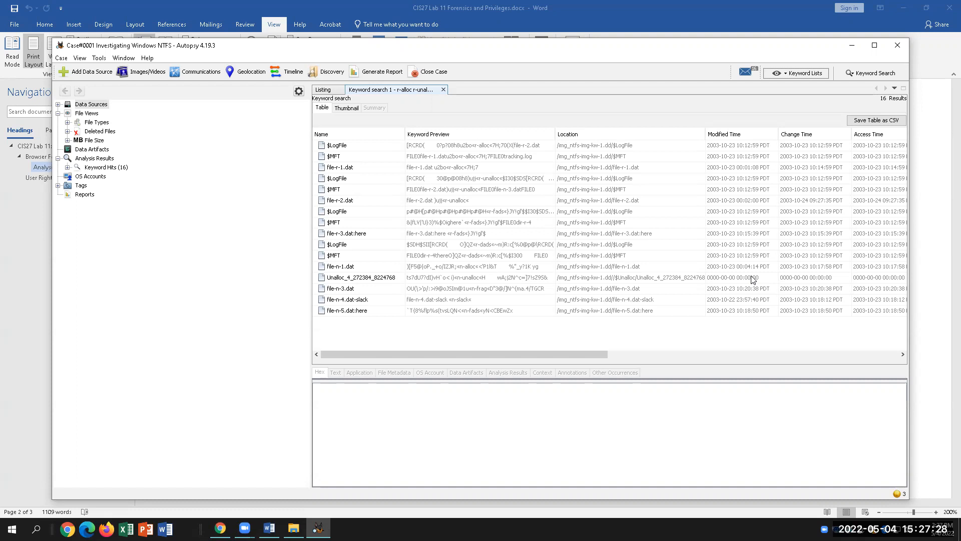
Compare the keyword search hits with lab questions B and C in the Word instructions.
{"action": "left_click", "coordinate": [269, 528]}
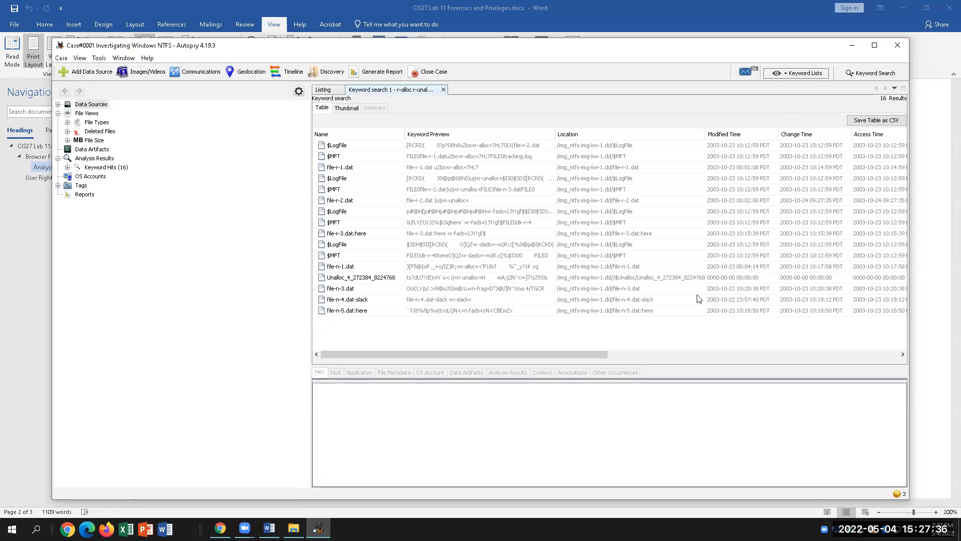
{"action": "left_click", "coordinate": [318, 528]}
{"action": "left_click", "coordinate": [269, 528]}
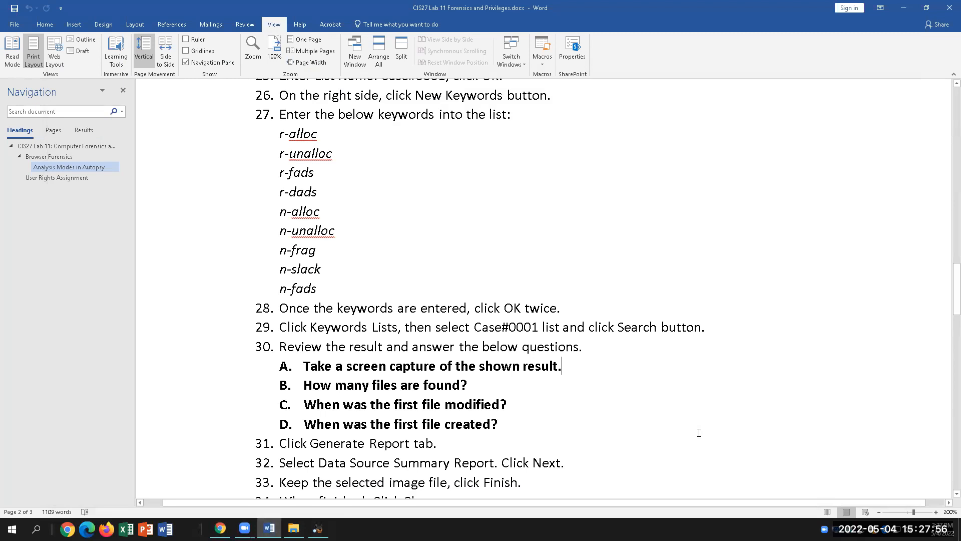
{"action": "scroll", "coordinate": [700, 430], "scroll_direction": "down", "scroll_amount": 1}
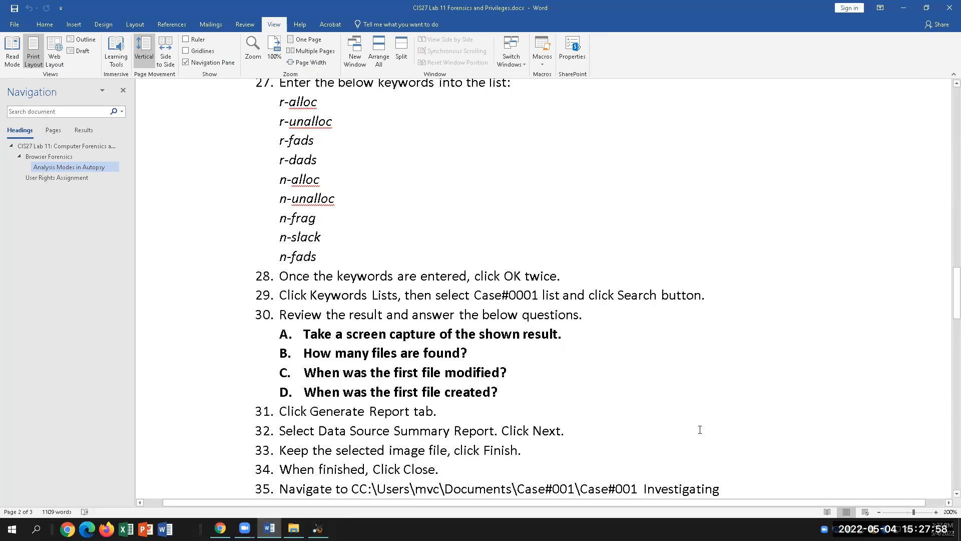
{"action": "left_click", "coordinate": [318, 528]}
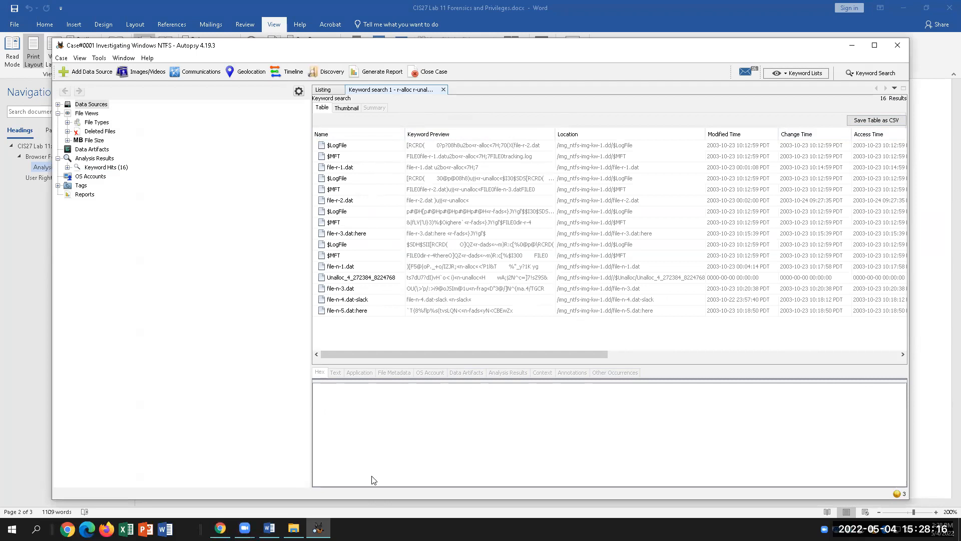
{"action": "left_click", "coordinate": [269, 528]}
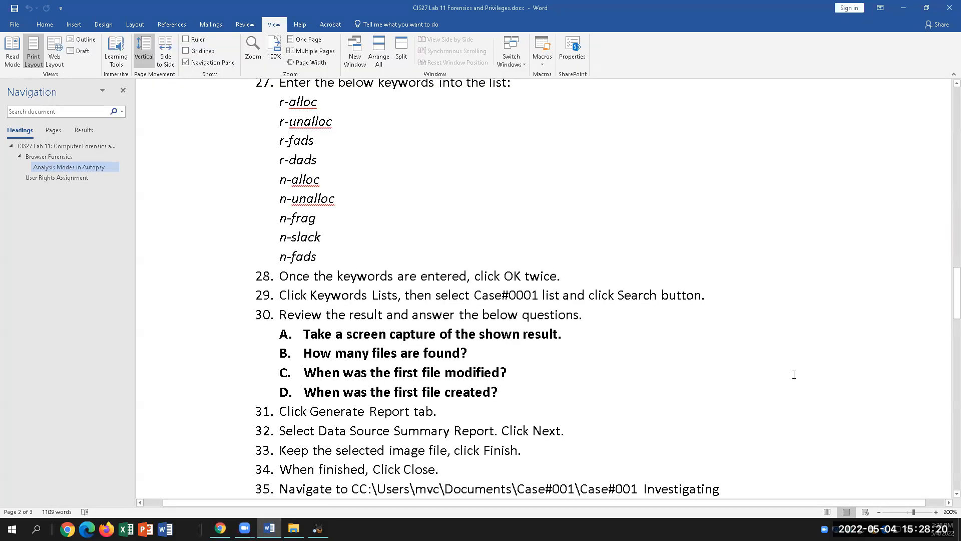
{"action": "key", "text": "Down"}
{"action": "left_click", "coordinate": [524, 376]}
{"action": "left_click", "coordinate": [318, 528]}
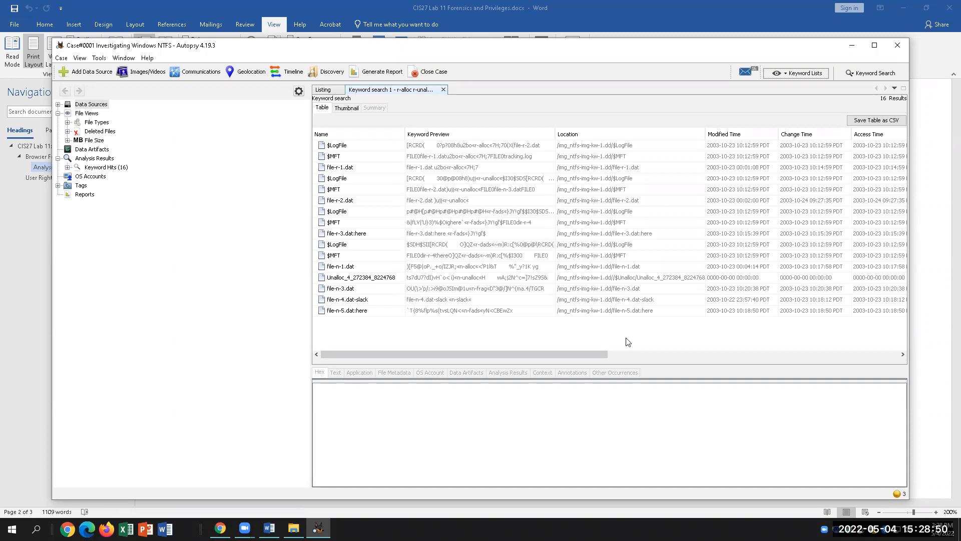
Scroll the results table right to view Created Time, Size and hash columns, then back left.
{"action": "left_click_drag", "start_coordinate": [587, 357], "coordinate": [685, 363]}
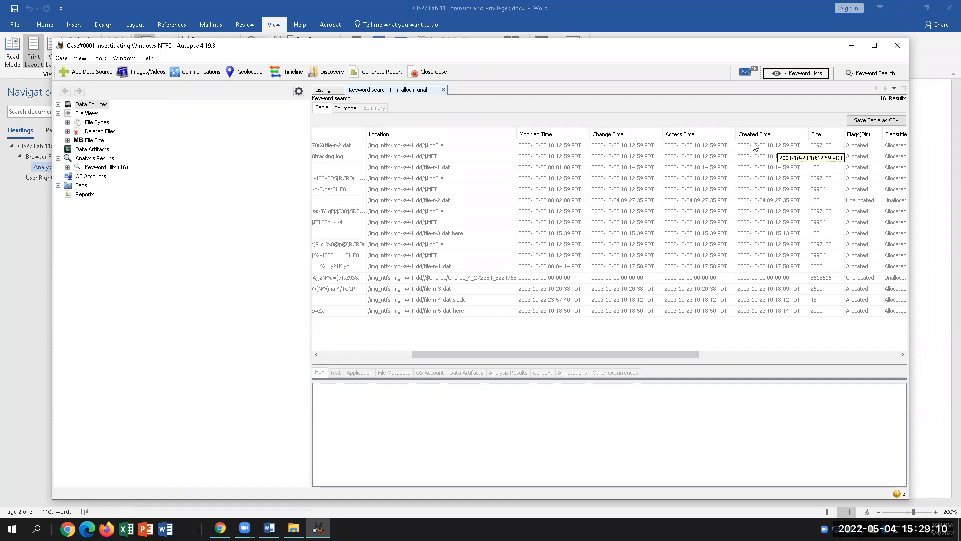
{"action": "left_click_drag", "start_coordinate": [655, 354], "coordinate": [769, 359]}
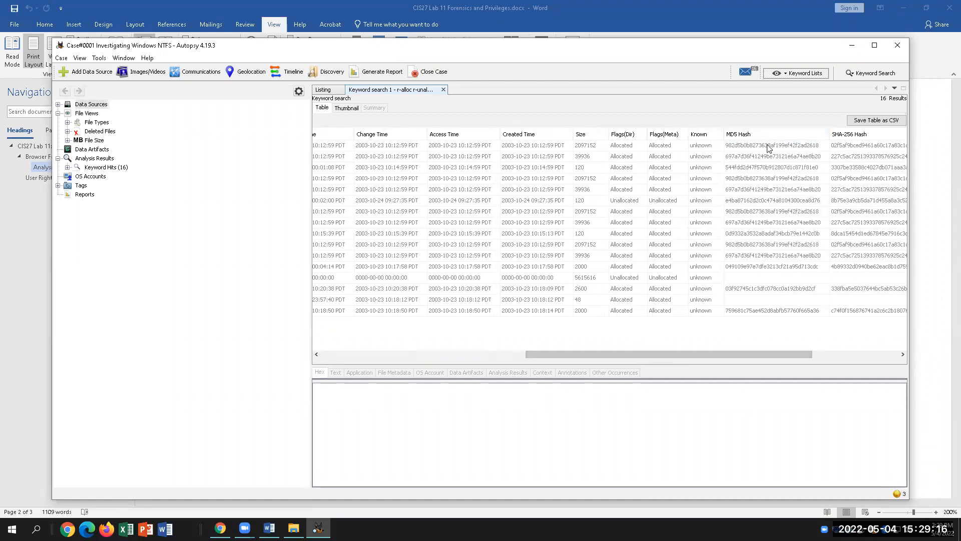
{"action": "left_click_drag", "start_coordinate": [769, 358], "coordinate": [658, 364]}
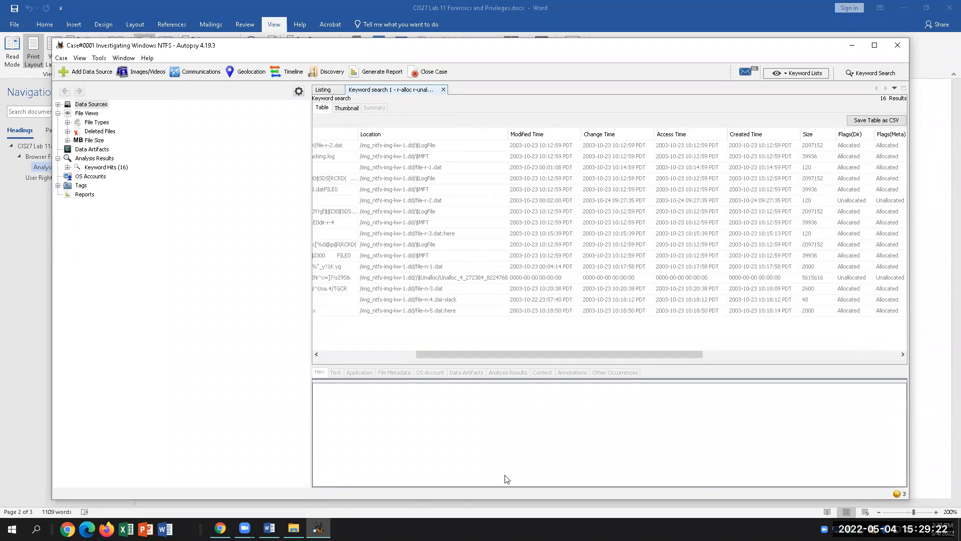
{"action": "left_click", "coordinate": [268, 528]}
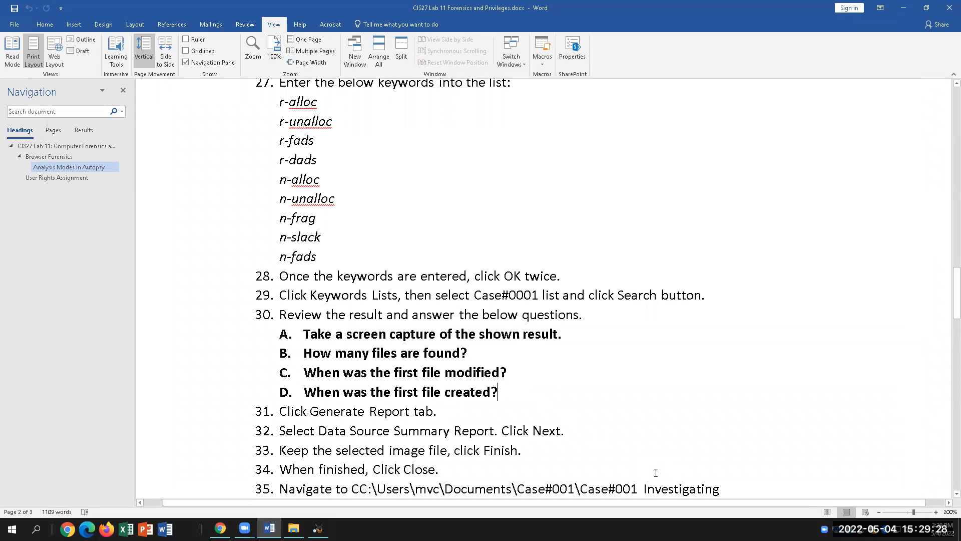
{"action": "left_click", "coordinate": [317, 529]}
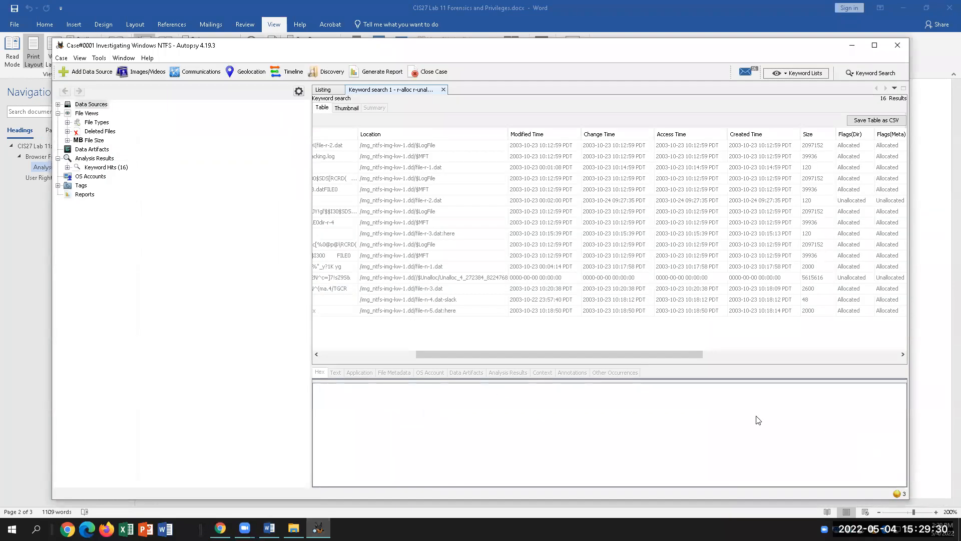
{"action": "left_click_drag", "start_coordinate": [596, 353], "coordinate": [466, 362]}
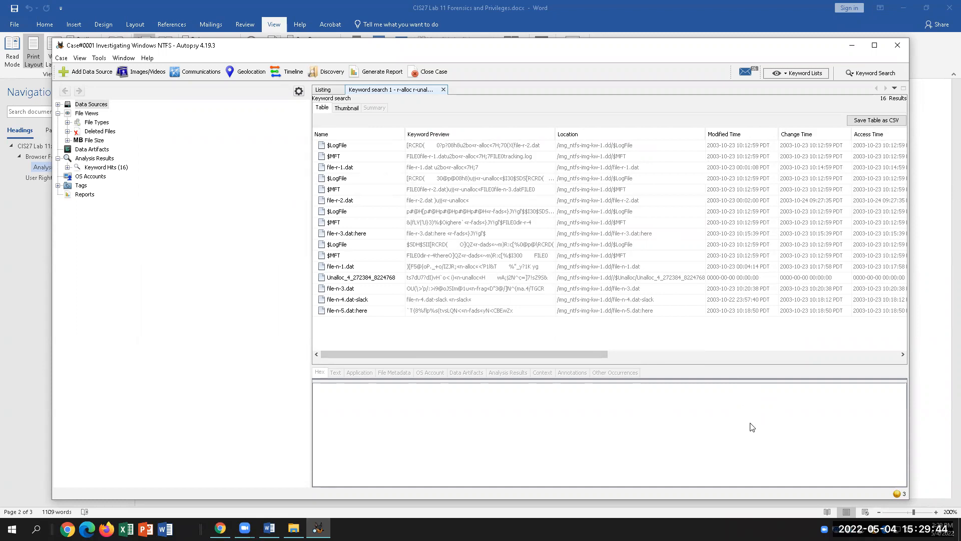
{"action": "left_click", "coordinate": [269, 528]}
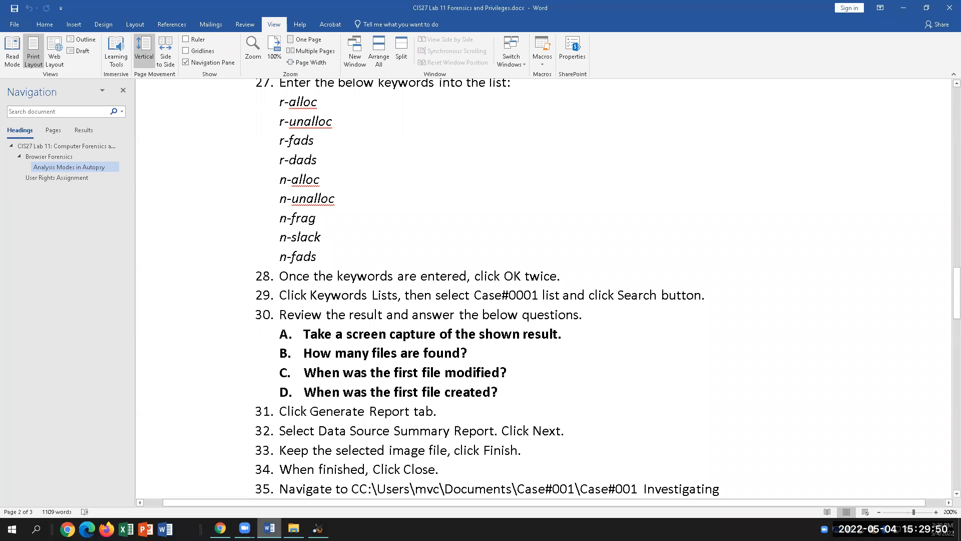
Confirm Case#0001 is ticked in Keyword Lists, review step 18, and return to Autopsy's Listing tab.
{"action": "left_click", "coordinate": [903, 8]}
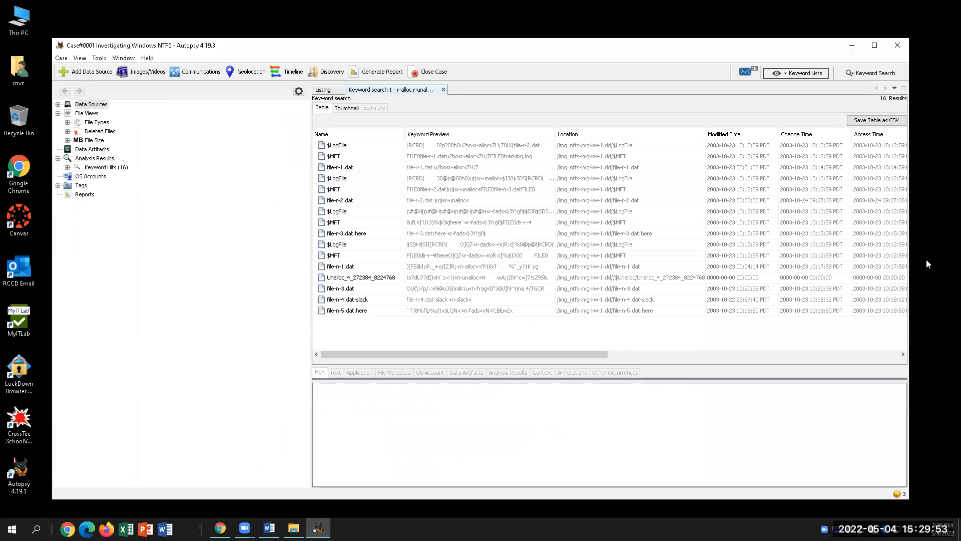
{"action": "left_click", "coordinate": [797, 73]}
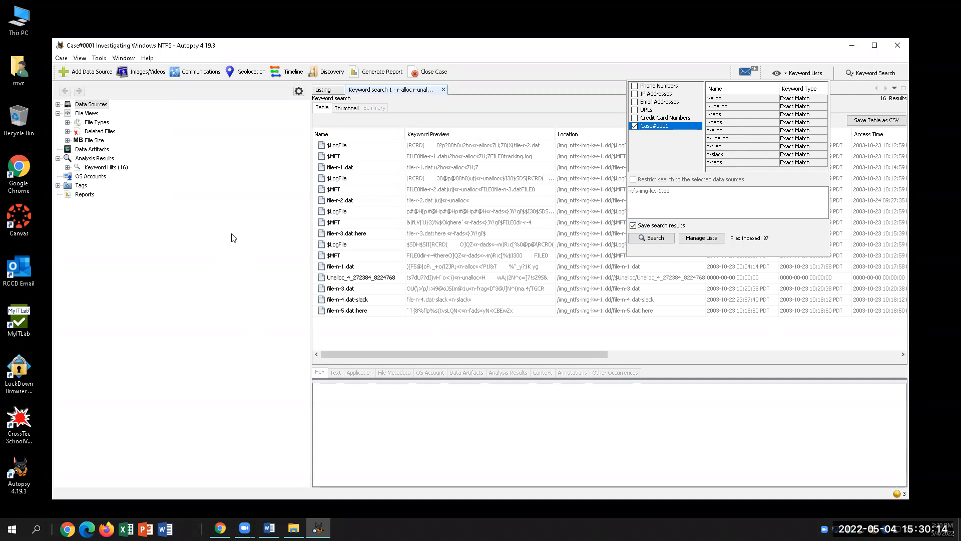
{"action": "left_click", "coordinate": [269, 528]}
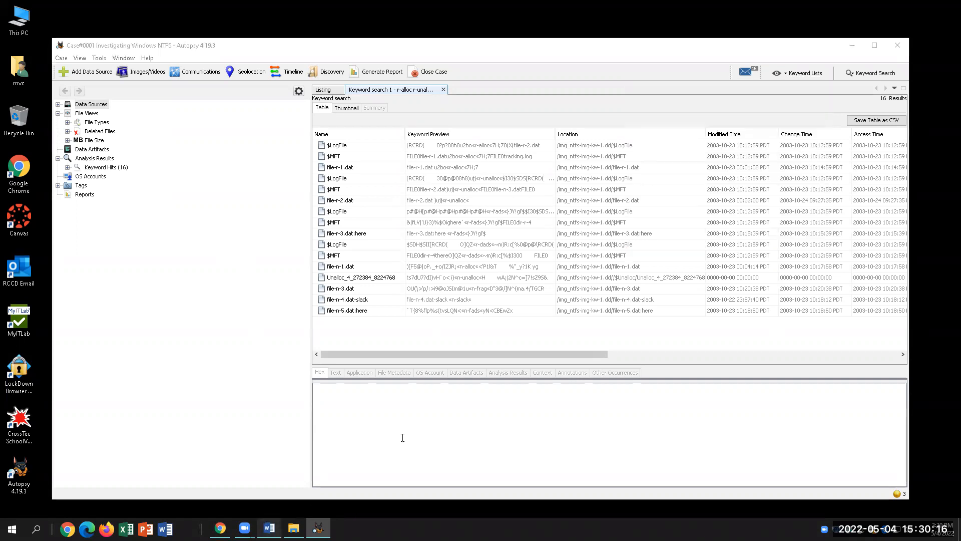
{"action": "scroll", "coordinate": [410, 230], "scroll_direction": "up", "scroll_amount": 4}
{"action": "scroll", "coordinate": [412, 230], "scroll_direction": "up", "scroll_amount": 3}
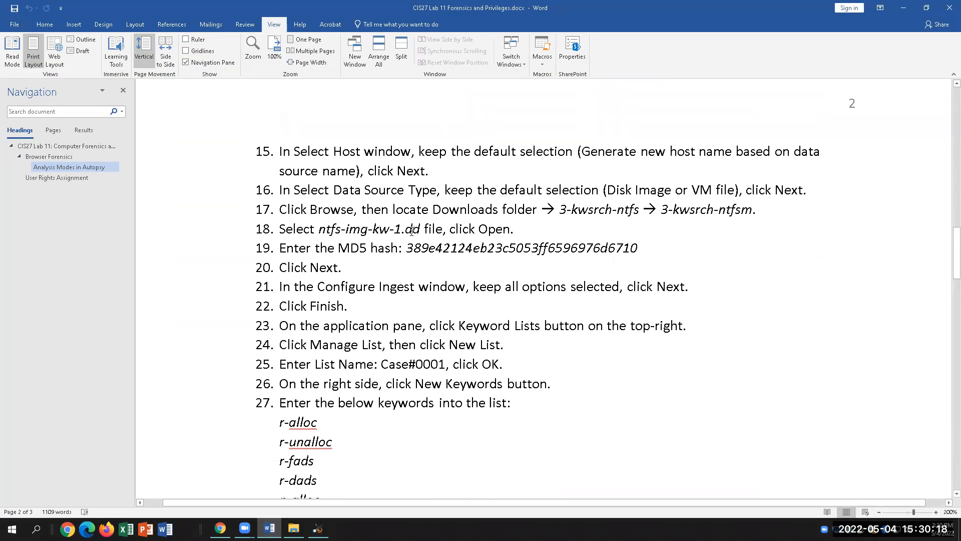
{"action": "left_click_drag", "start_coordinate": [510, 228], "coordinate": [278, 228]}
{"action": "left_click", "coordinate": [318, 528]}
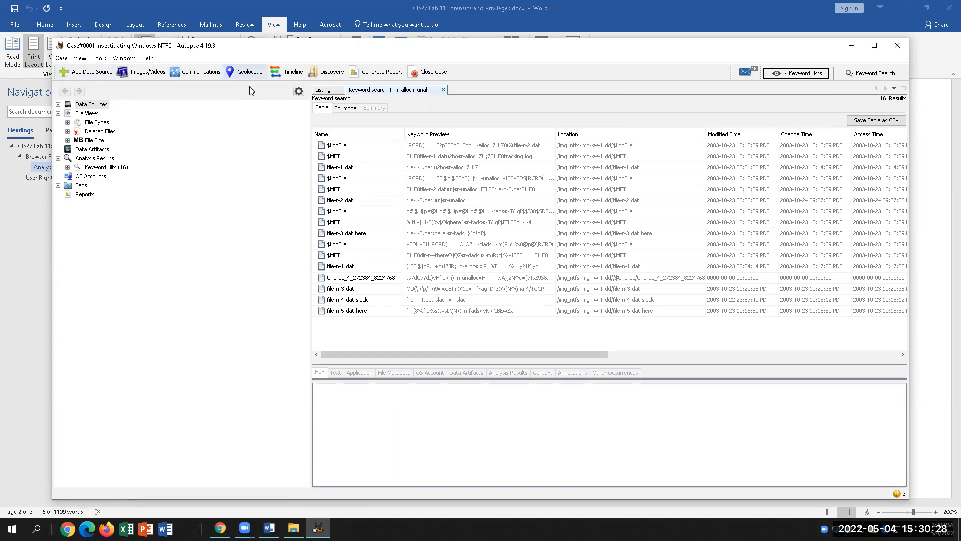
{"action": "left_click", "coordinate": [323, 89]}
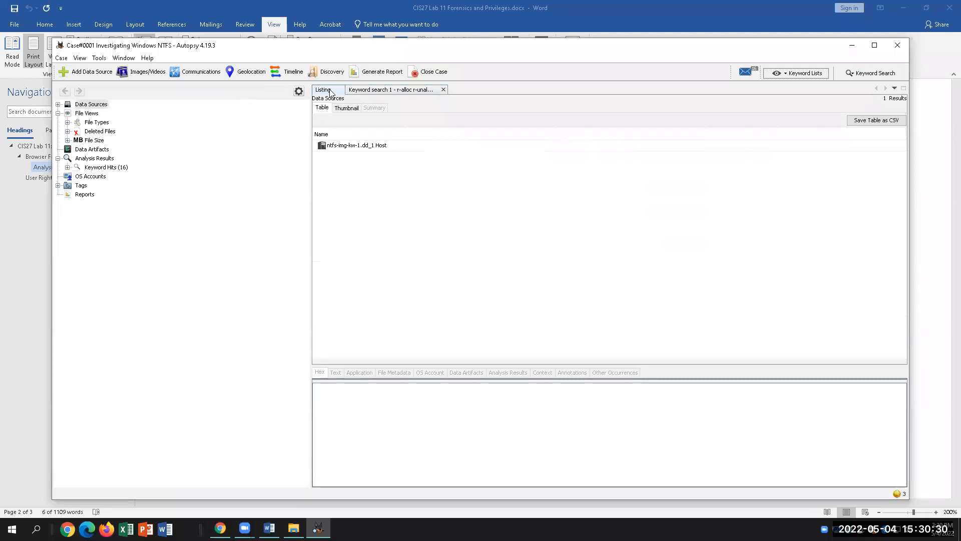
Select the ntfs-img-kw-1.dd_1 Host data source and toggle between Keyword search and Listing.
{"action": "left_click", "coordinate": [356, 149]}
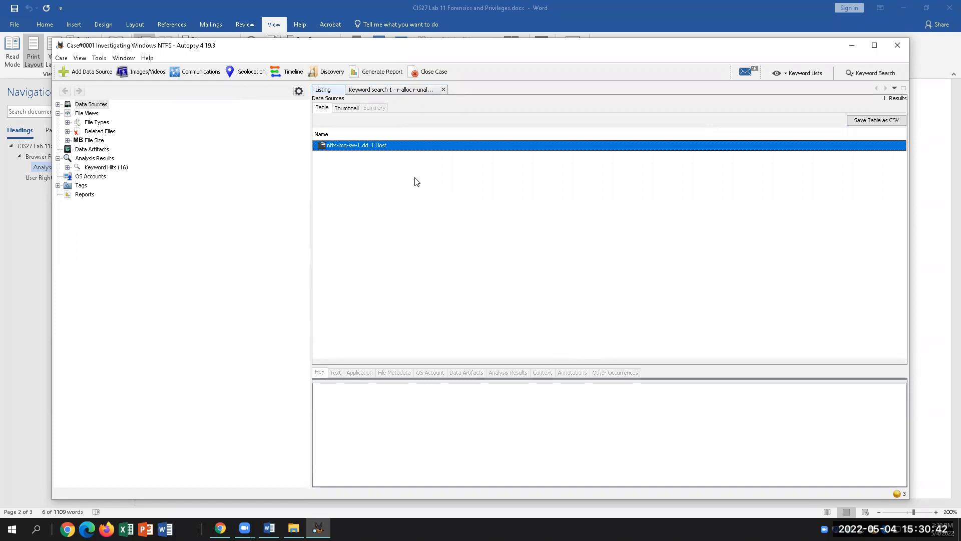
{"action": "left_click", "coordinate": [379, 91]}
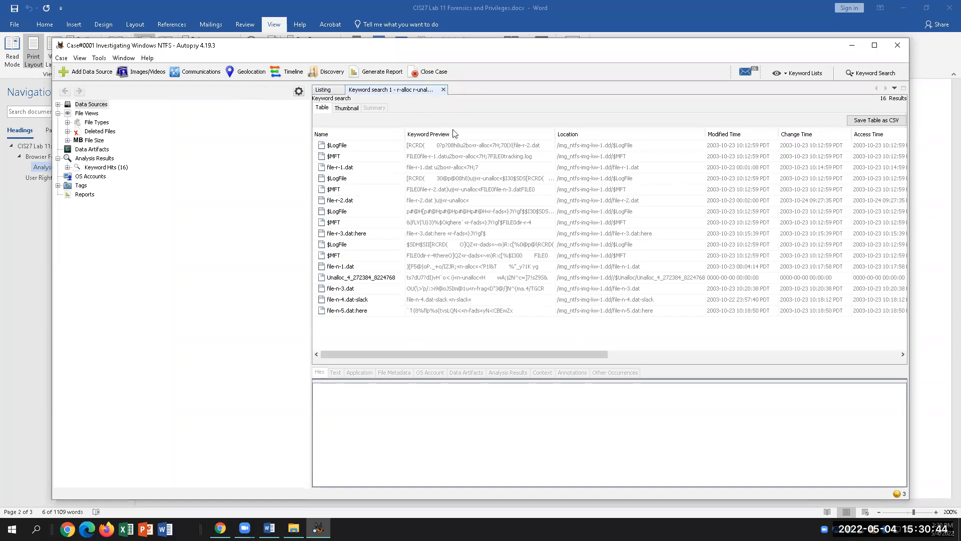
{"action": "left_click", "coordinate": [324, 90]}
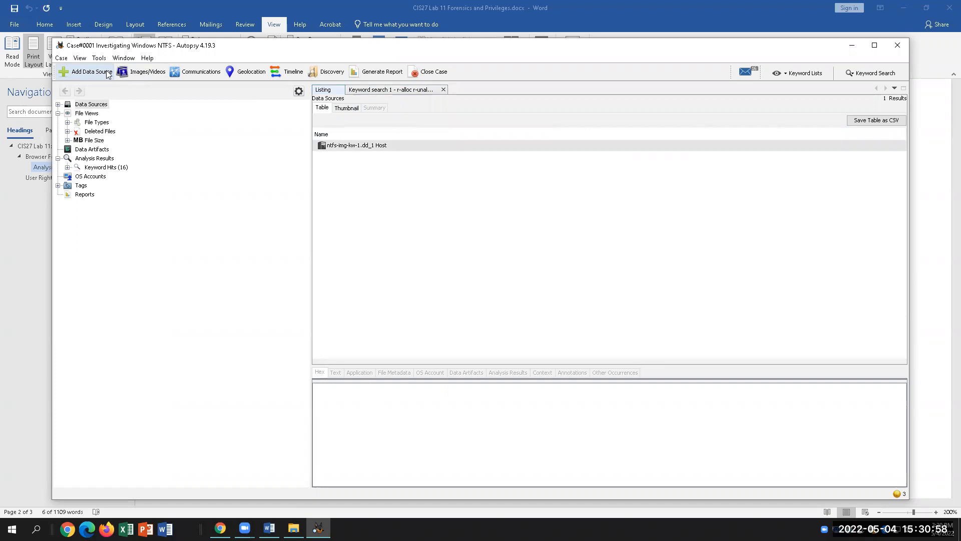
Review questions B, C and D in steps 31–37 of the lab instructions.
{"action": "left_click", "coordinate": [269, 529]}
{"action": "scroll", "coordinate": [482, 364], "scroll_direction": "down", "scroll_amount": 8}
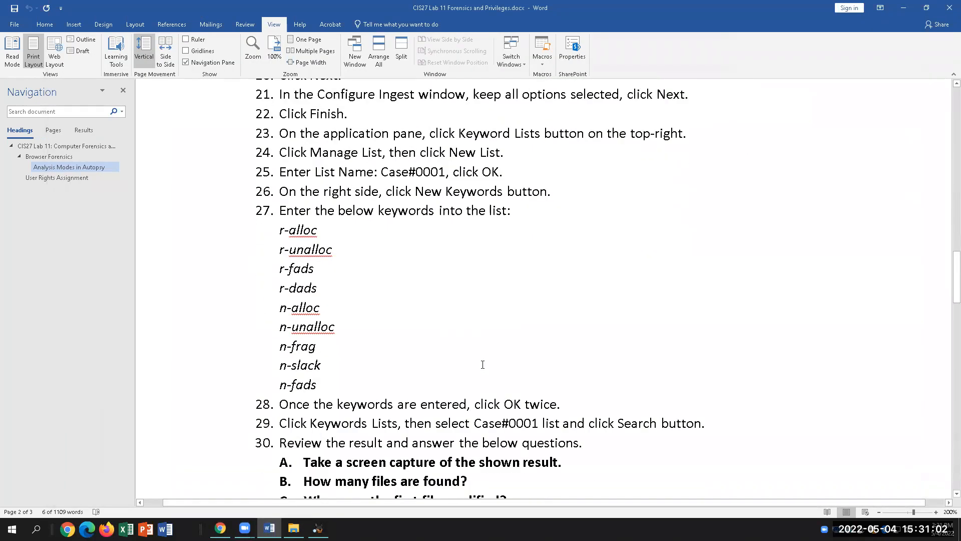
{"action": "scroll", "coordinate": [483, 365], "scroll_direction": "down", "scroll_amount": 2}
{"action": "left_click", "coordinate": [571, 325]}
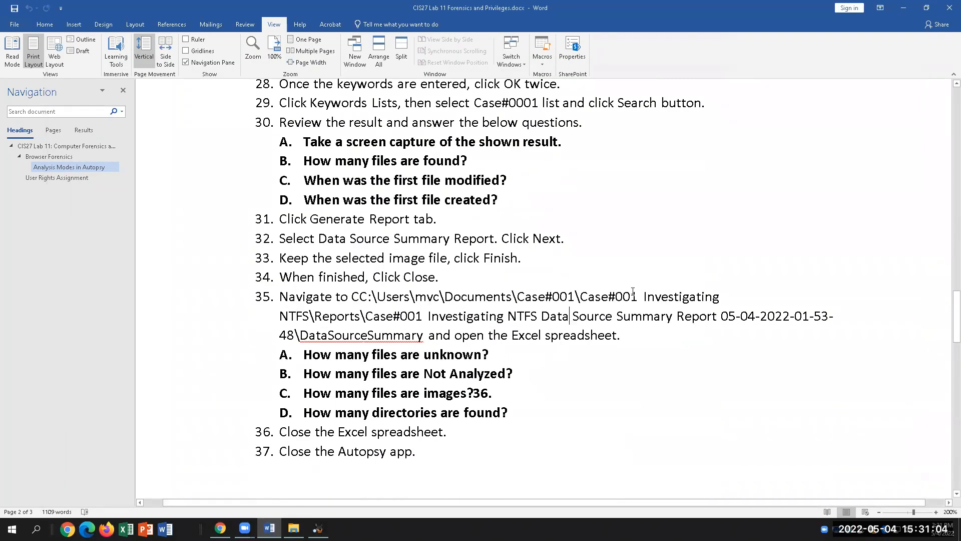
{"action": "left_click_drag", "start_coordinate": [503, 207], "coordinate": [304, 161]}
{"action": "left_click", "coordinate": [444, 221]}
{"action": "left_click", "coordinate": [318, 528]}
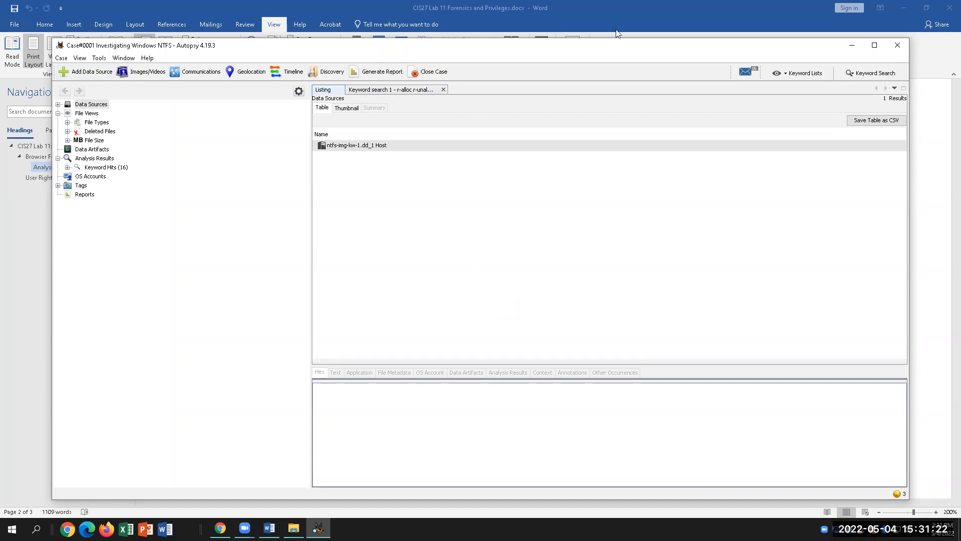
Start a case report and choose the Data Source Summary Report module named in step 32.
{"action": "left_click", "coordinate": [385, 71]}
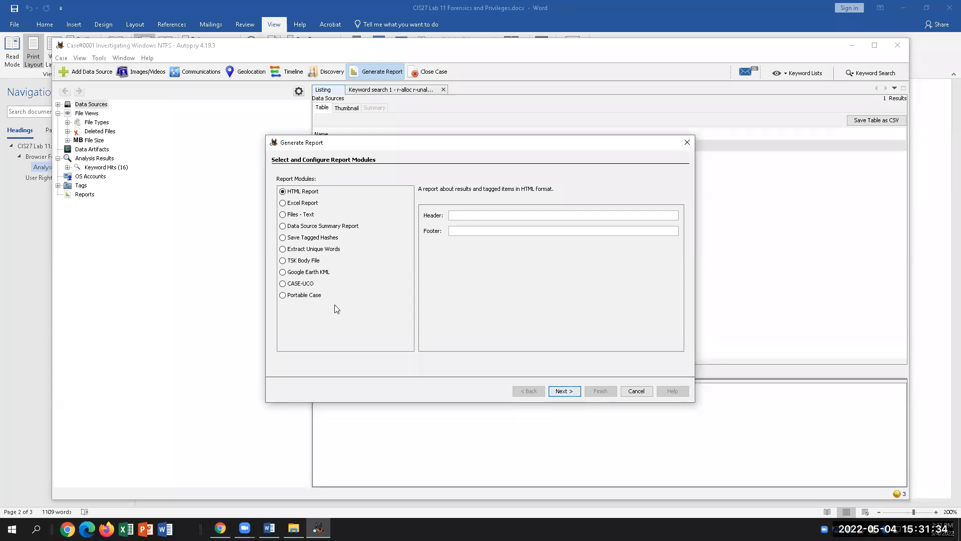
{"action": "left_click", "coordinate": [269, 528]}
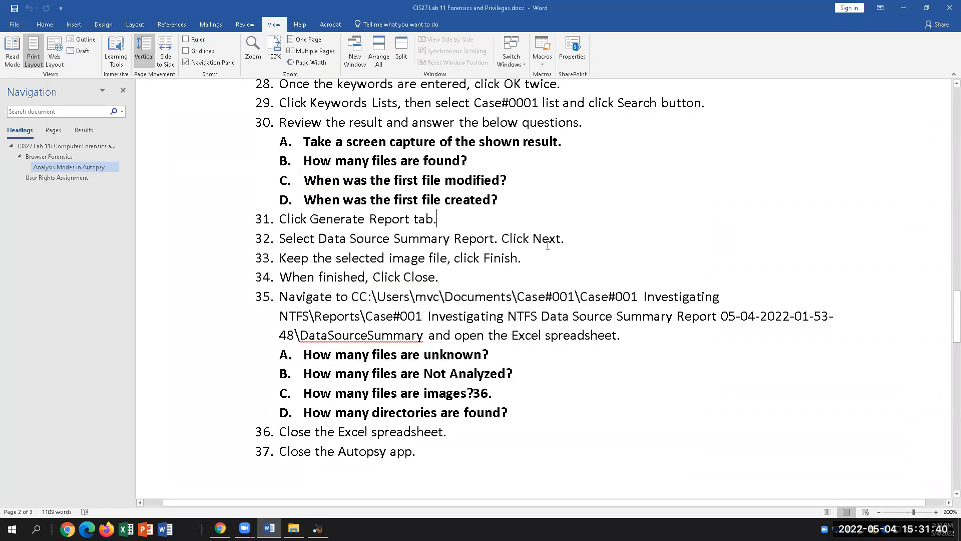
{"action": "left_click_drag", "start_coordinate": [318, 239], "coordinate": [494, 239]}
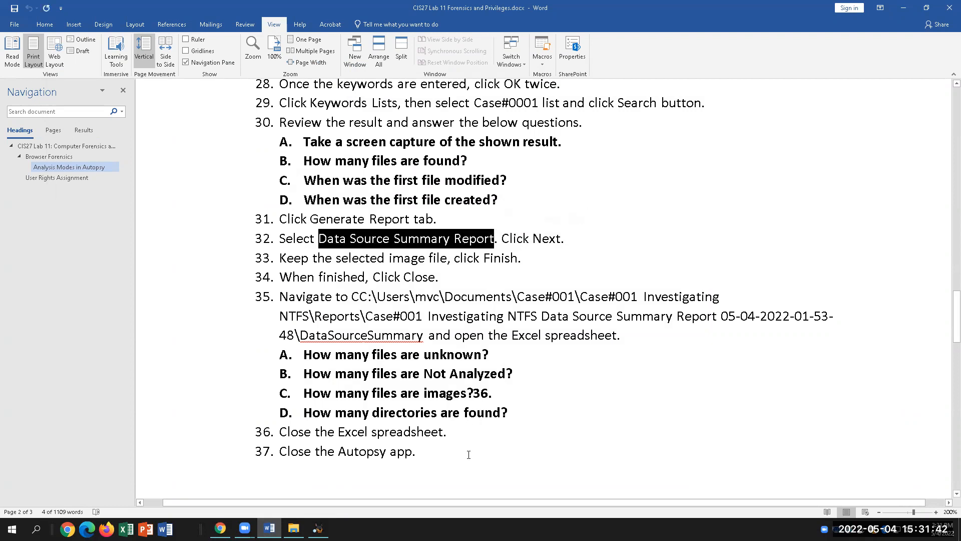
{"action": "left_click", "coordinate": [317, 528]}
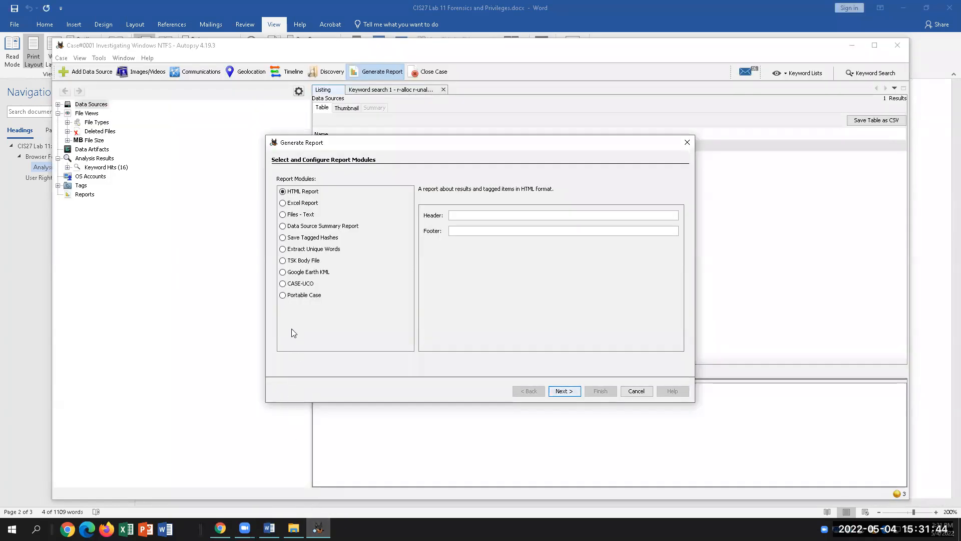
{"action": "left_click", "coordinate": [288, 226]}
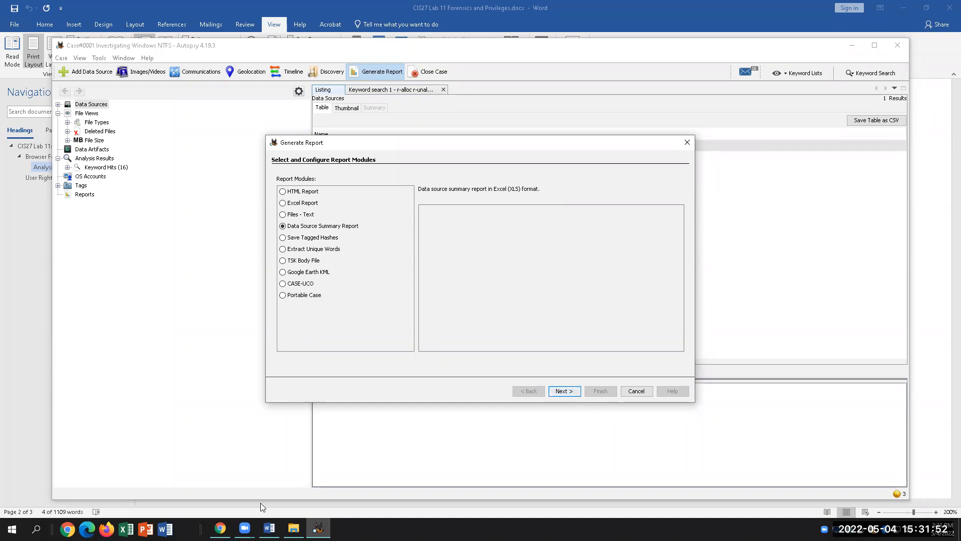
Generate the report for ntfs-img-kw-1.dd and close the completed progress window.
{"action": "left_click", "coordinate": [269, 529]}
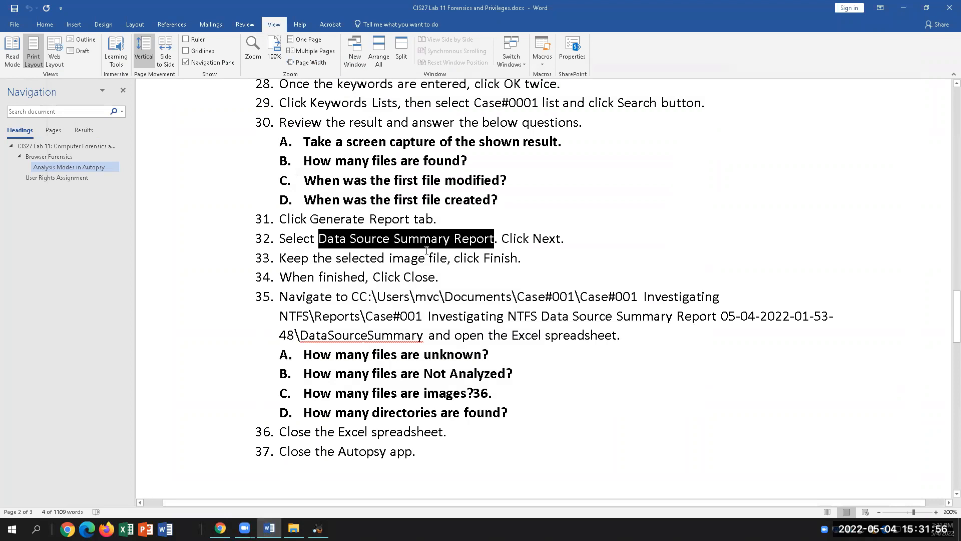
{"action": "left_click", "coordinate": [550, 258]}
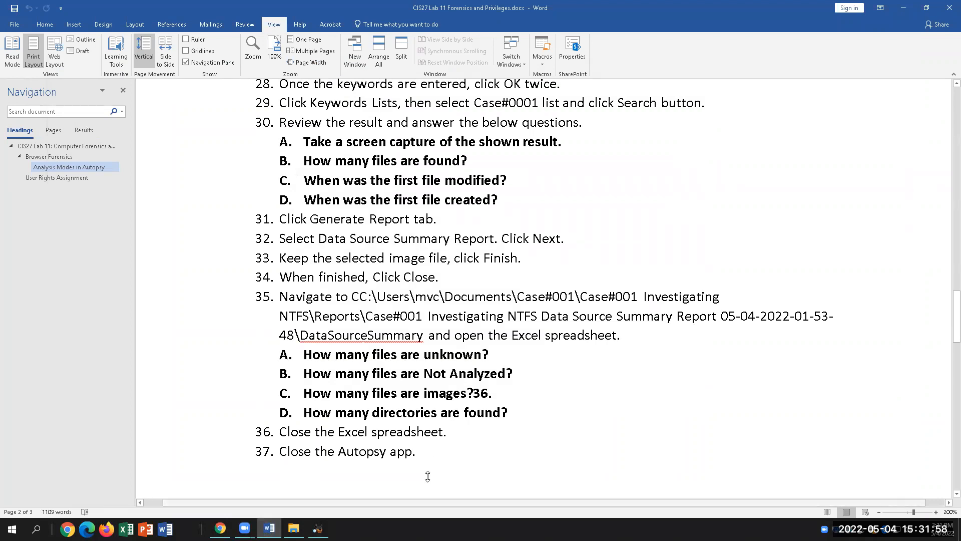
{"action": "left_click", "coordinate": [318, 528]}
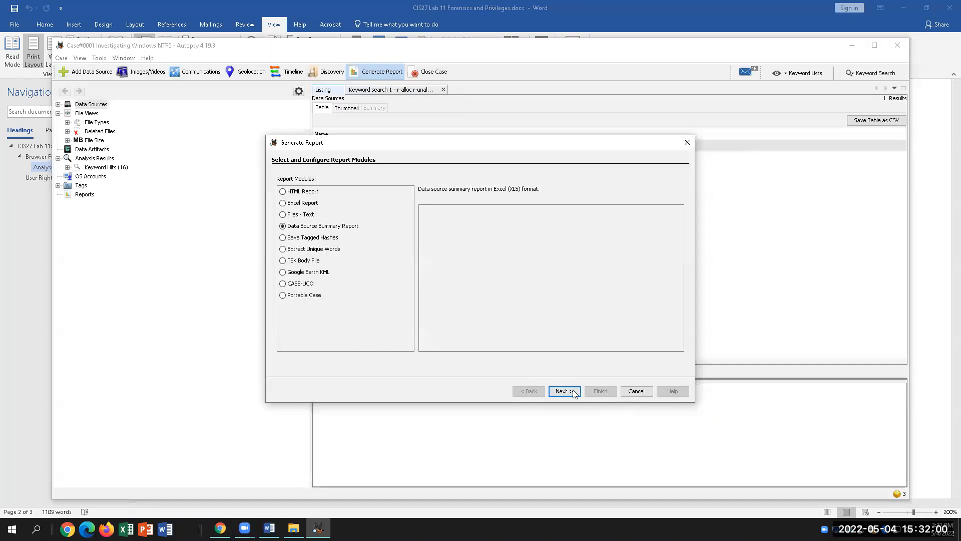
{"action": "left_click", "coordinate": [573, 392]}
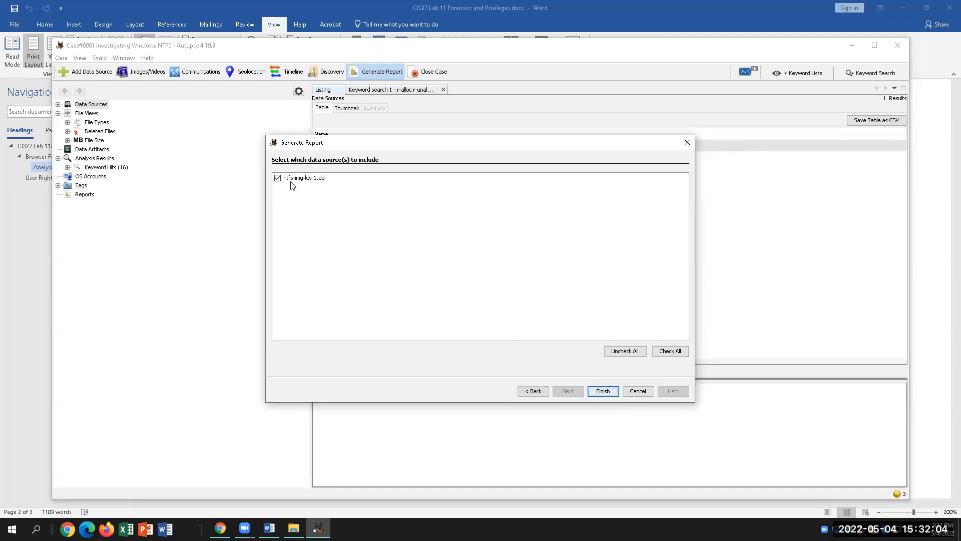
{"action": "left_click", "coordinate": [603, 393]}
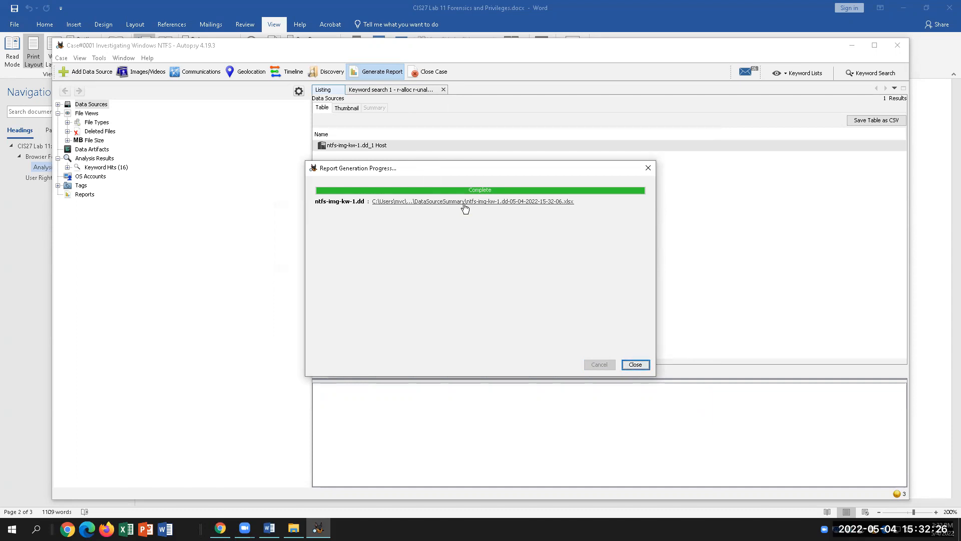
{"action": "left_click", "coordinate": [642, 367]}
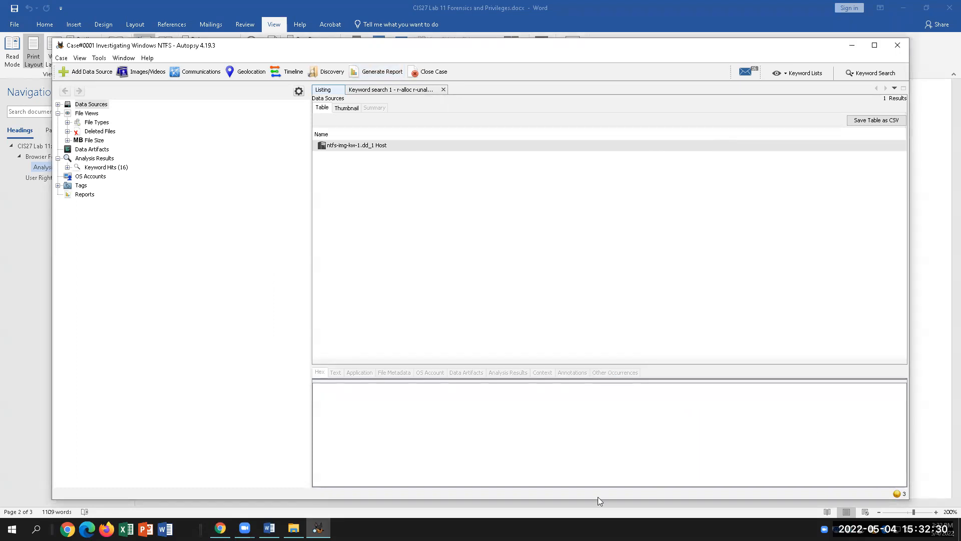
Browse This PC and the Desktop folder in File Explorer, then close it and minimize Word.
{"action": "left_click", "coordinate": [269, 528]}
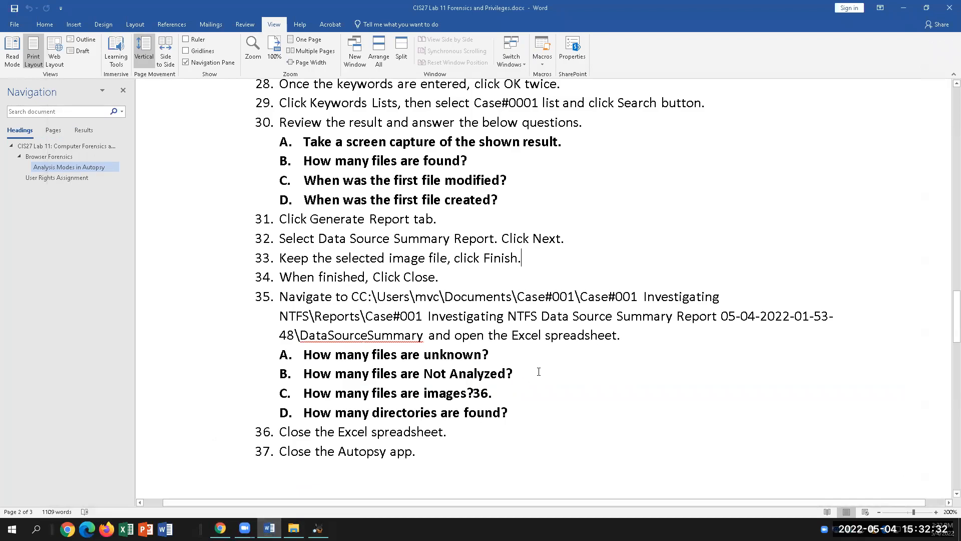
{"action": "left_click", "coordinate": [654, 335]}
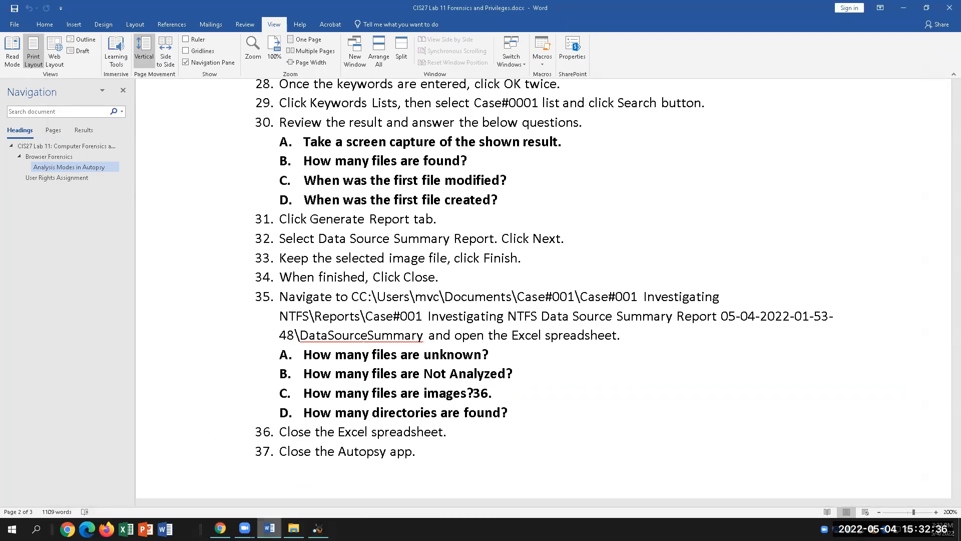
{"action": "left_click", "coordinate": [293, 528]}
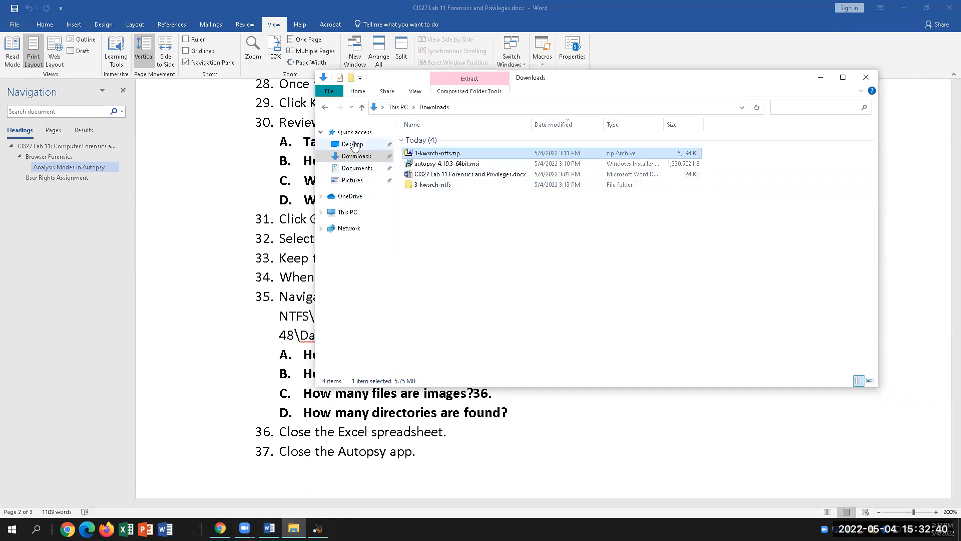
{"action": "left_click", "coordinate": [347, 212]}
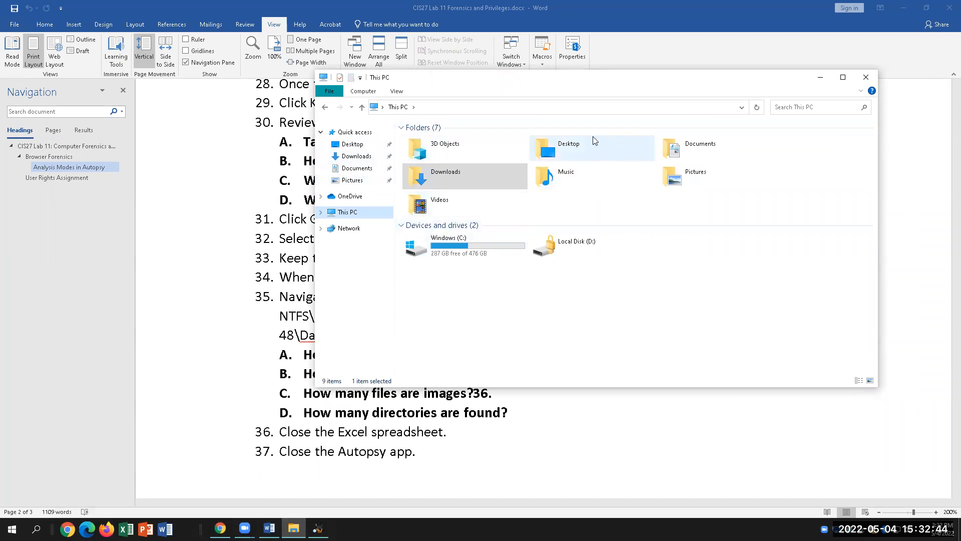
{"action": "double_click", "coordinate": [599, 147]}
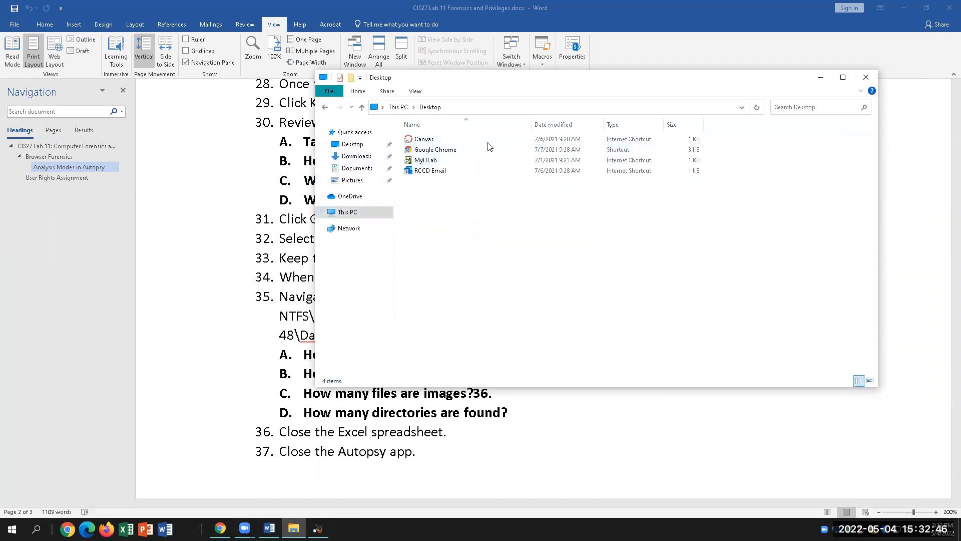
{"action": "left_click", "coordinate": [866, 77]}
{"action": "left_click", "coordinate": [906, 7]}
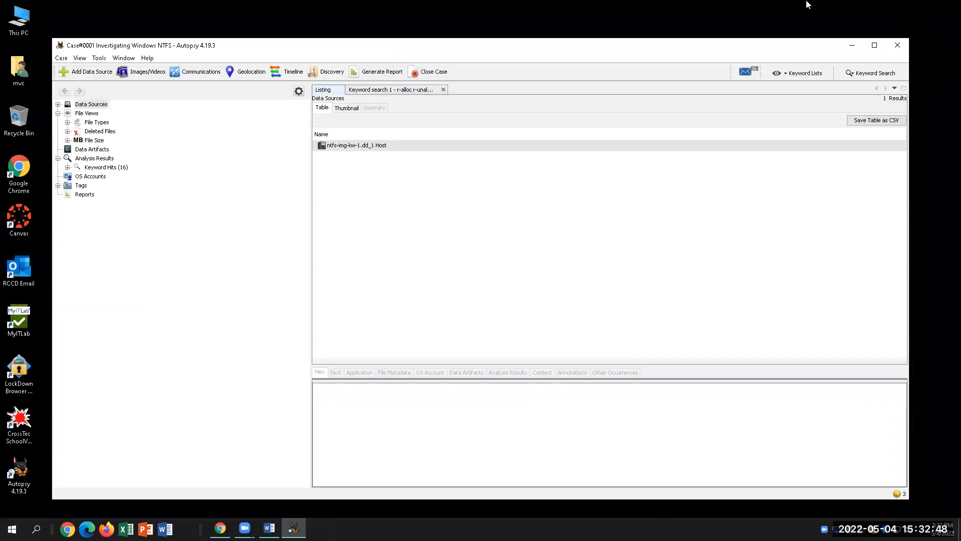
Navigate Documents > Case#0001 > Case#0001 Investigating Windows NTFS > Reports > DataSourceSummary, then close Explorer.
{"action": "double_click", "coordinate": [20, 62]}
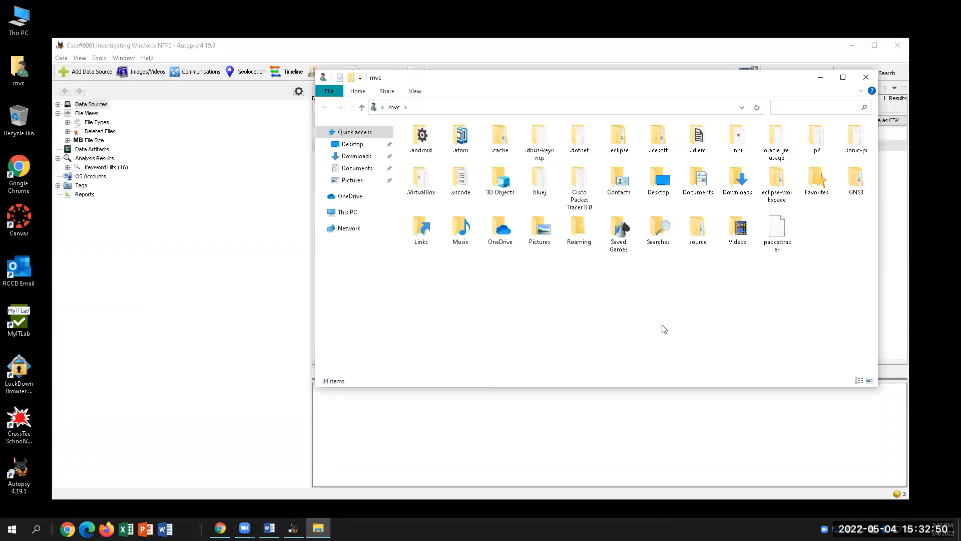
{"action": "left_click", "coordinate": [358, 168]}
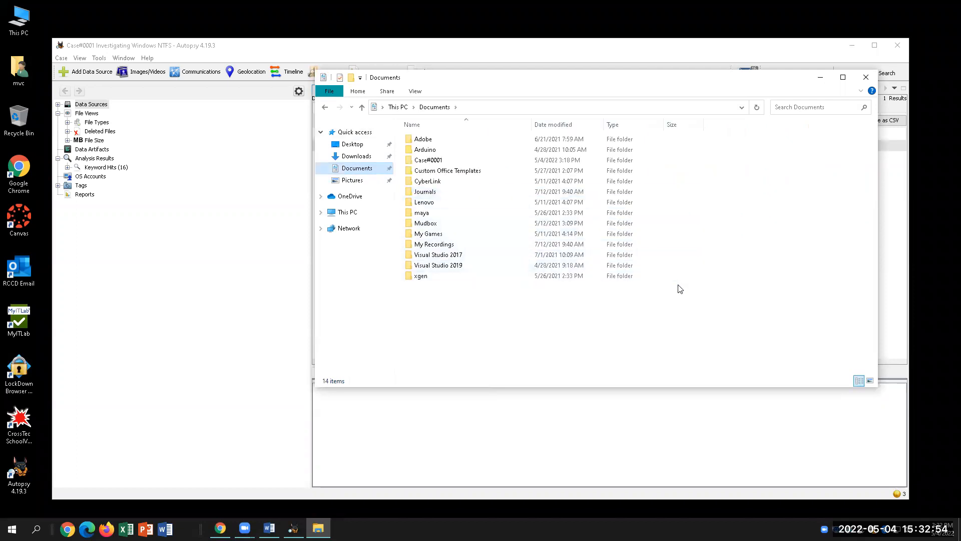
{"action": "double_click", "coordinate": [436, 161]}
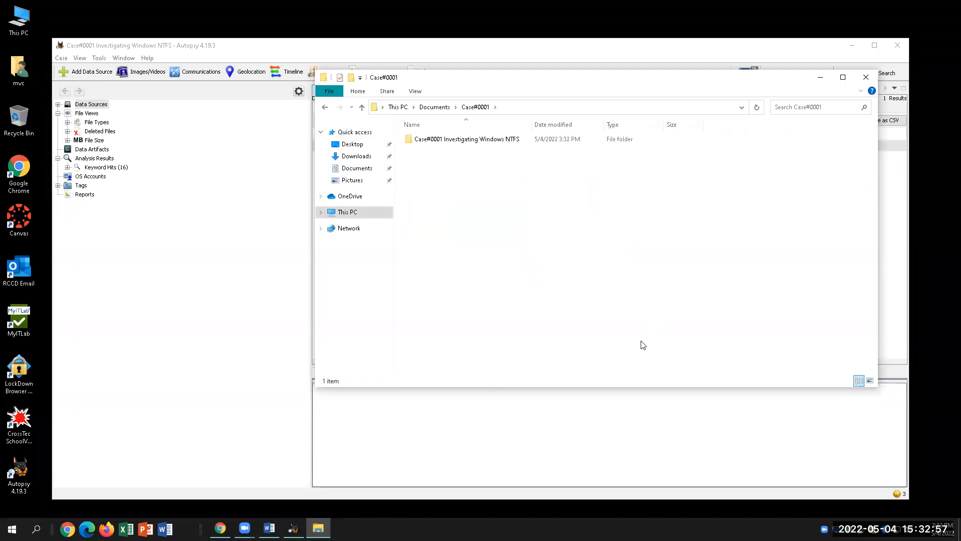
{"action": "double_click", "coordinate": [443, 139]}
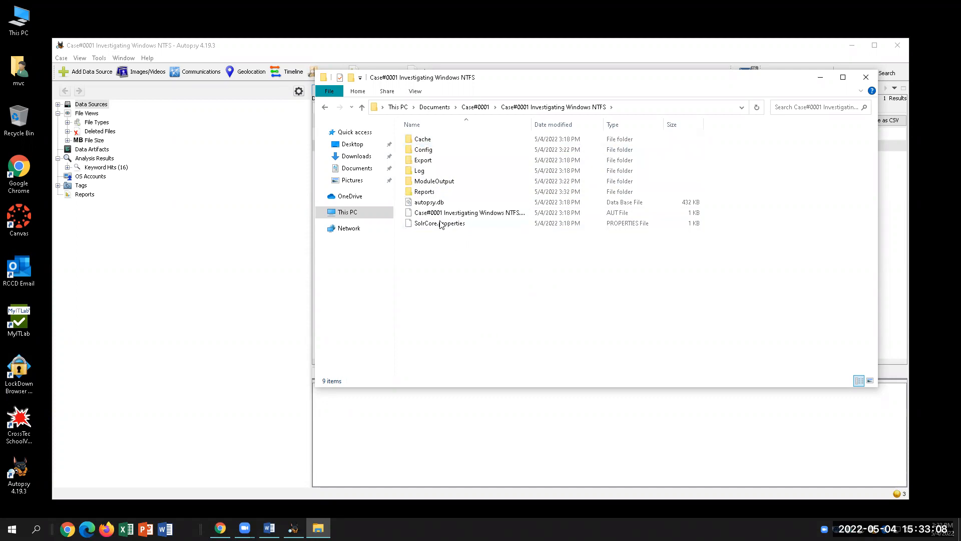
{"action": "double_click", "coordinate": [432, 193]}
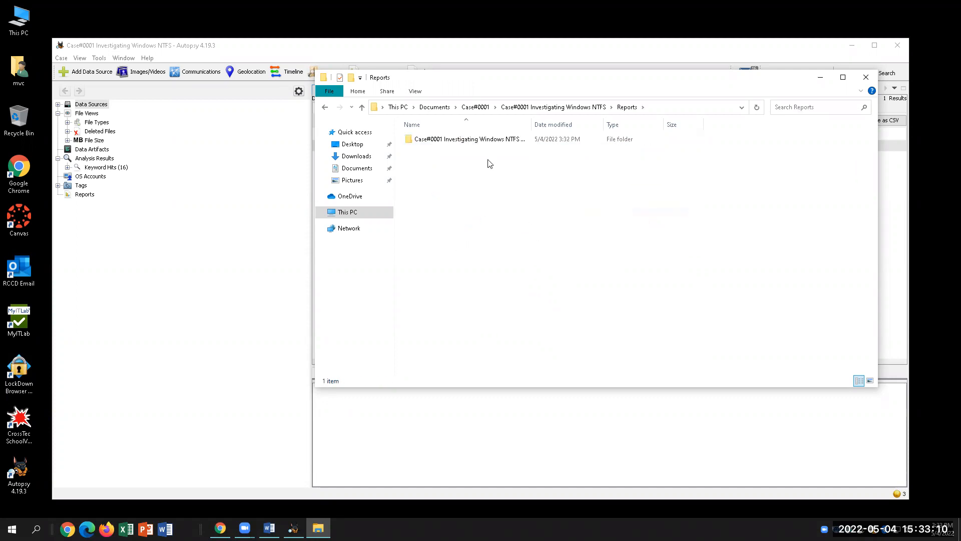
{"action": "double_click", "coordinate": [461, 145]}
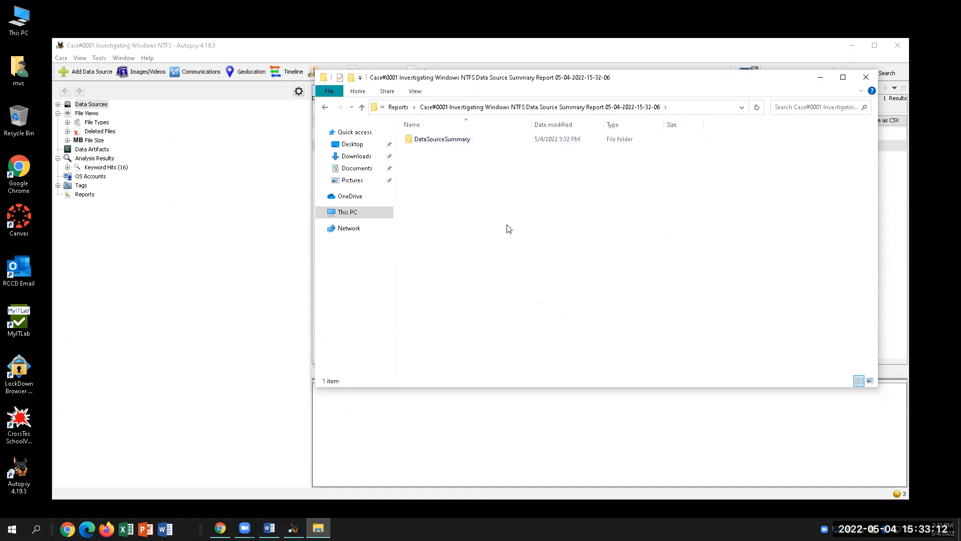
{"action": "double_click", "coordinate": [456, 143]}
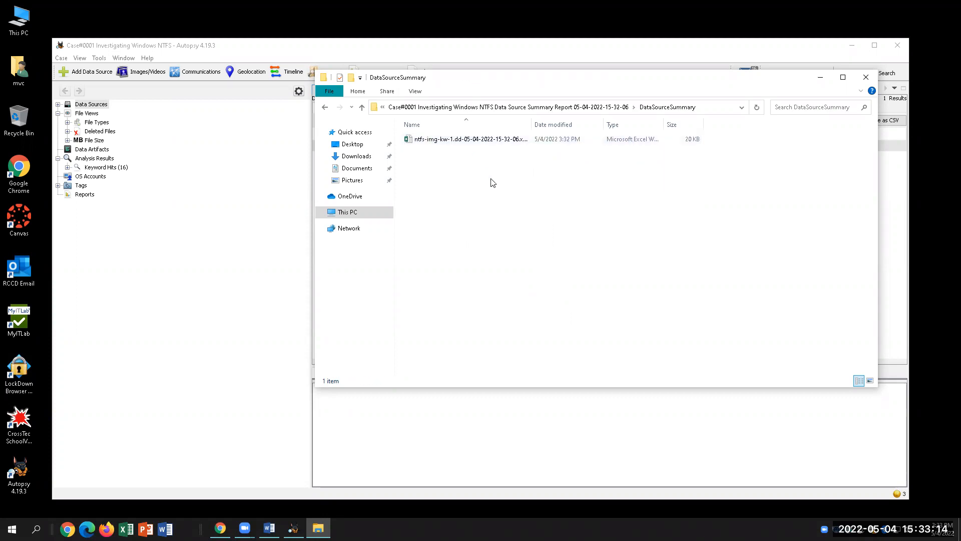
{"action": "left_click", "coordinate": [866, 78]}
{"action": "double_click", "coordinate": [19, 69]}
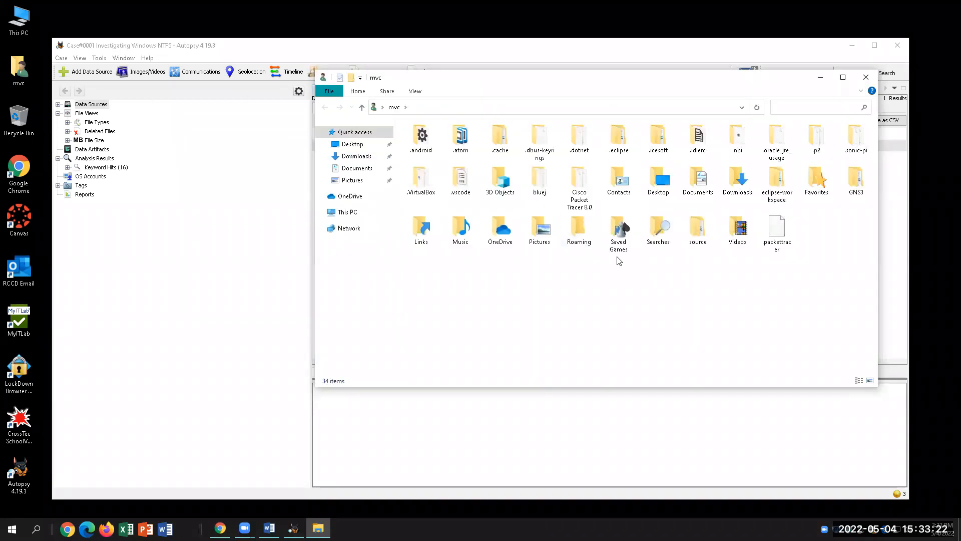
{"action": "left_click", "coordinate": [367, 168]}
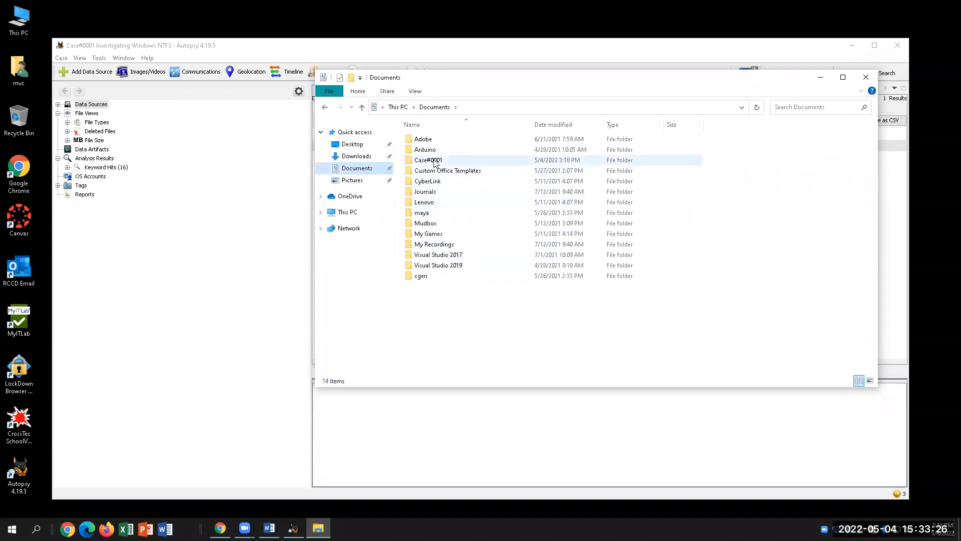
{"action": "double_click", "coordinate": [435, 163]}
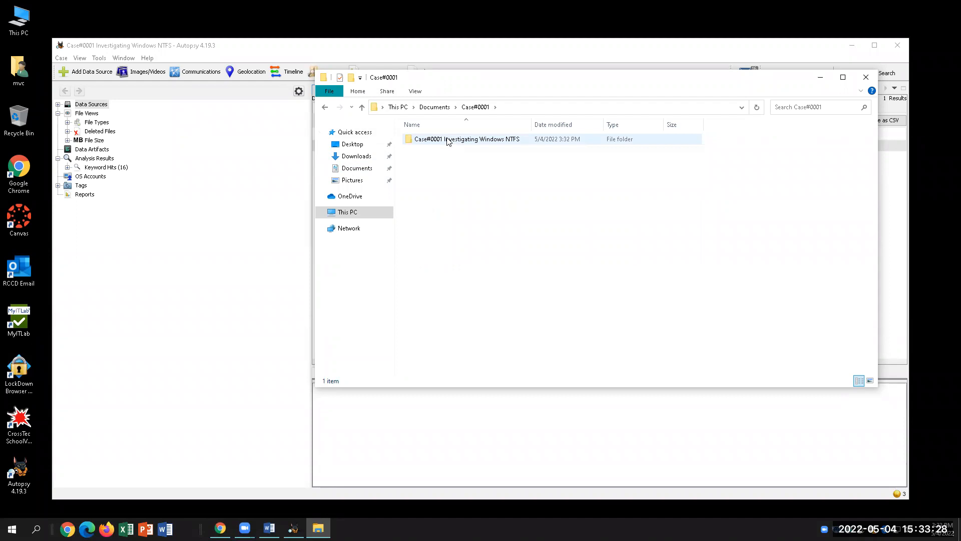
{"action": "double_click", "coordinate": [448, 140]}
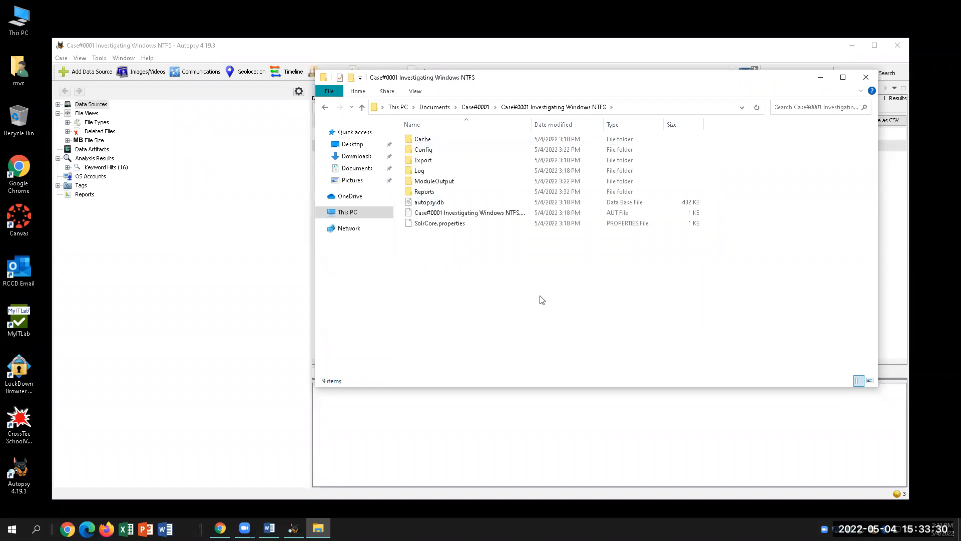
{"action": "double_click", "coordinate": [424, 192]}
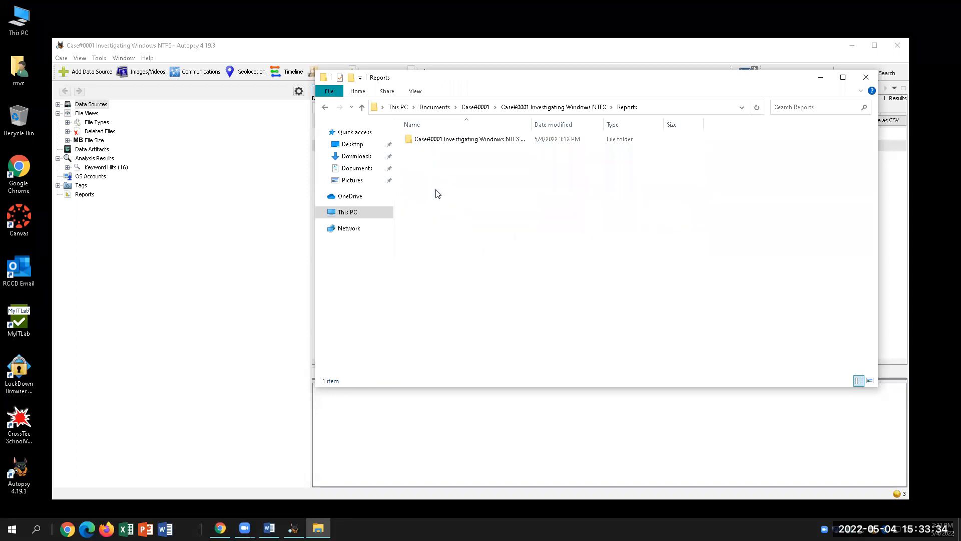
{"action": "double_click", "coordinate": [450, 141]}
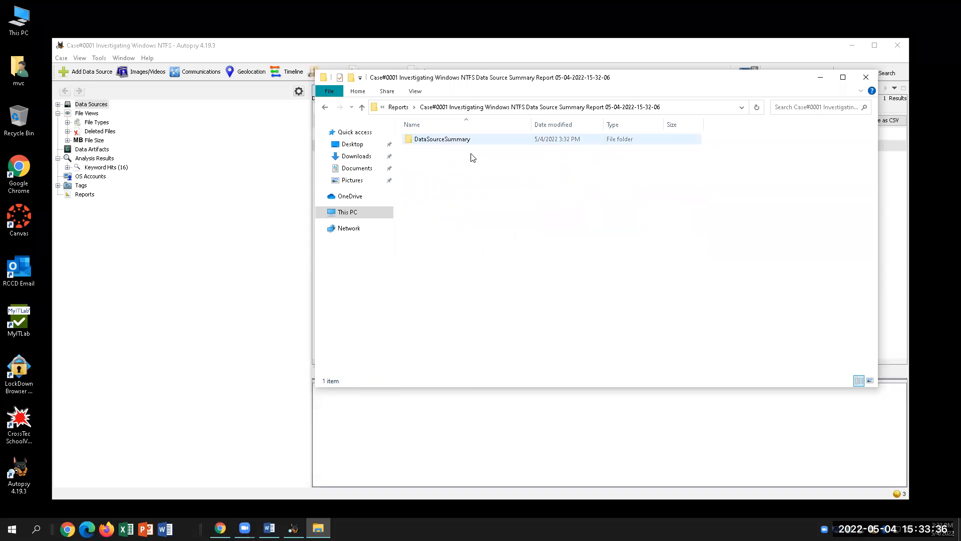
{"action": "double_click", "coordinate": [443, 142]}
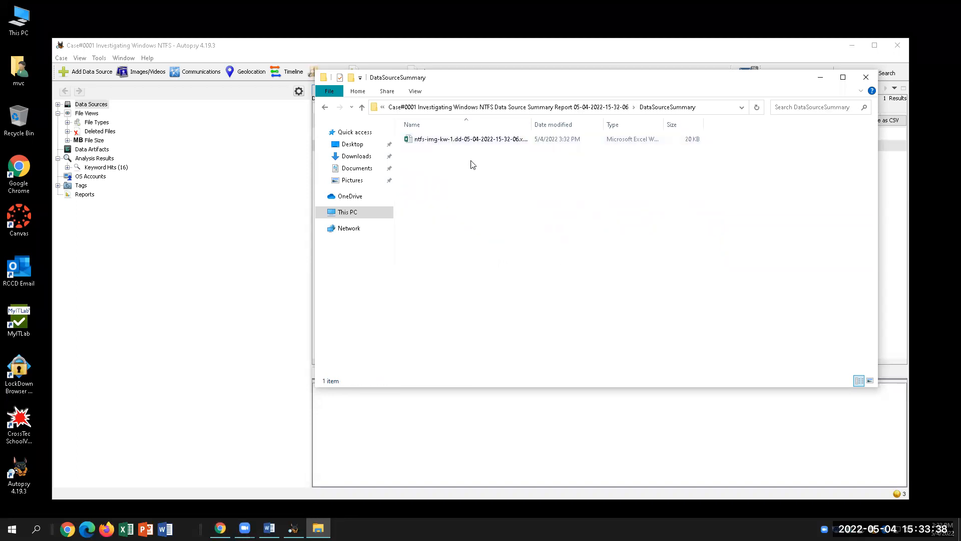
{"action": "left_click", "coordinate": [509, 143]}
{"action": "double_click", "coordinate": [499, 143]}
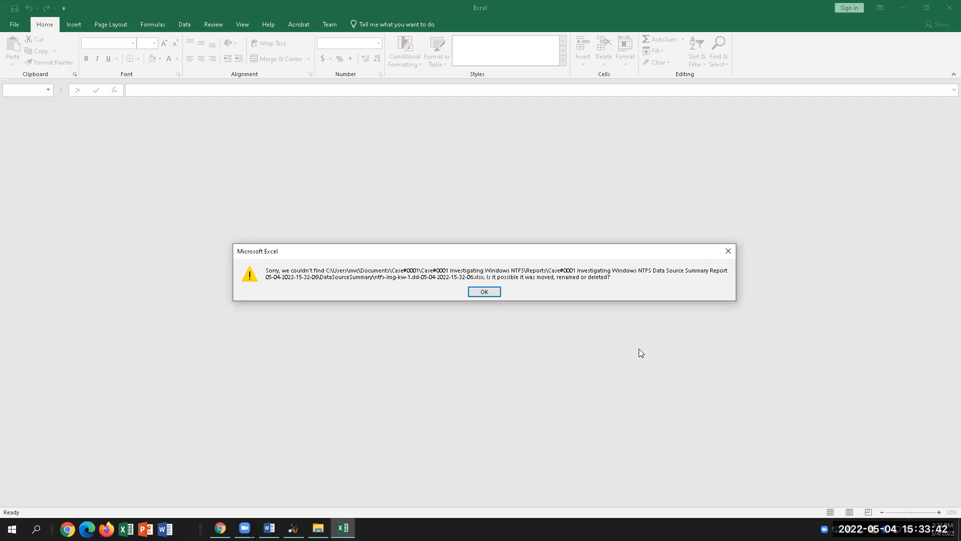
Dismiss Excel's file-not-found error, close Excel, and check the lab instructions.
{"action": "left_click", "coordinate": [494, 292]}
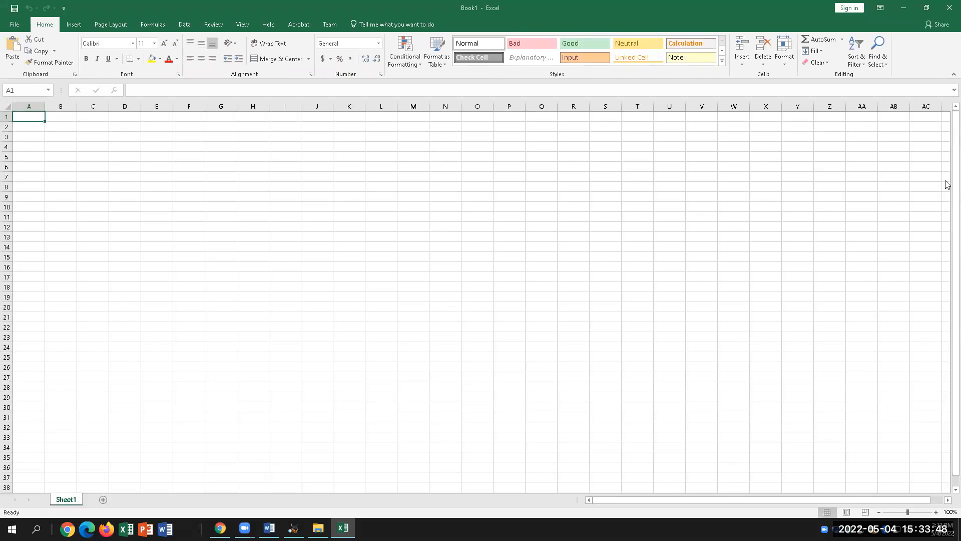
{"action": "left_click", "coordinate": [948, 5]}
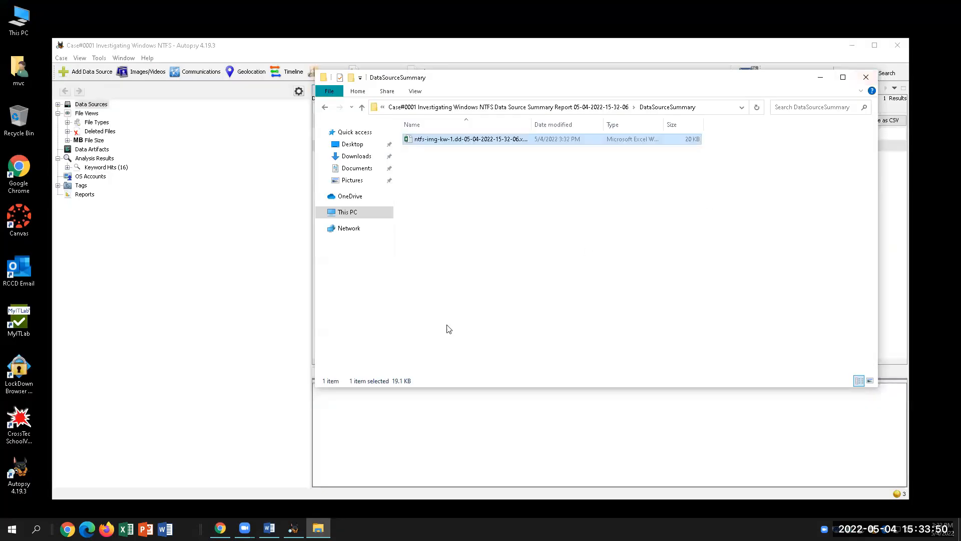
{"action": "left_click", "coordinate": [581, 263]}
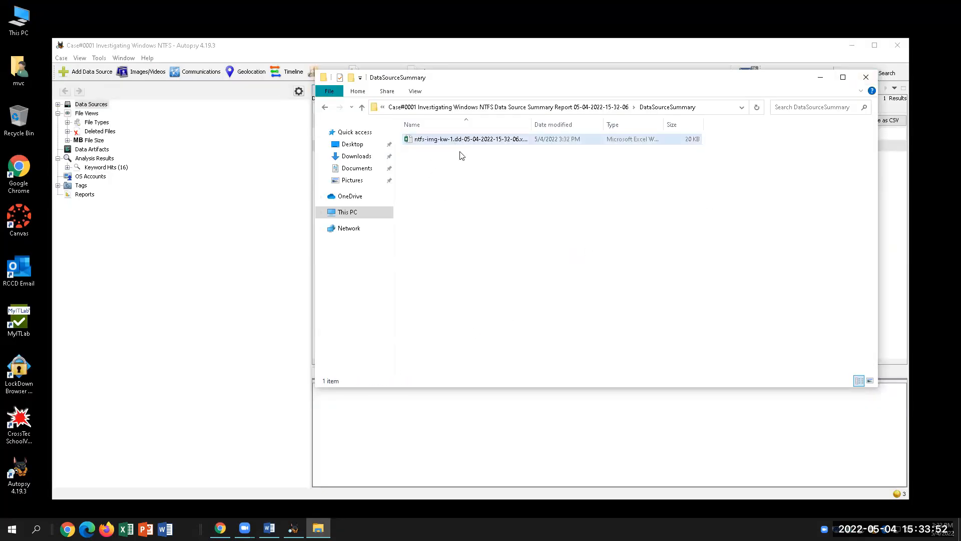
{"action": "left_click", "coordinate": [269, 527]}
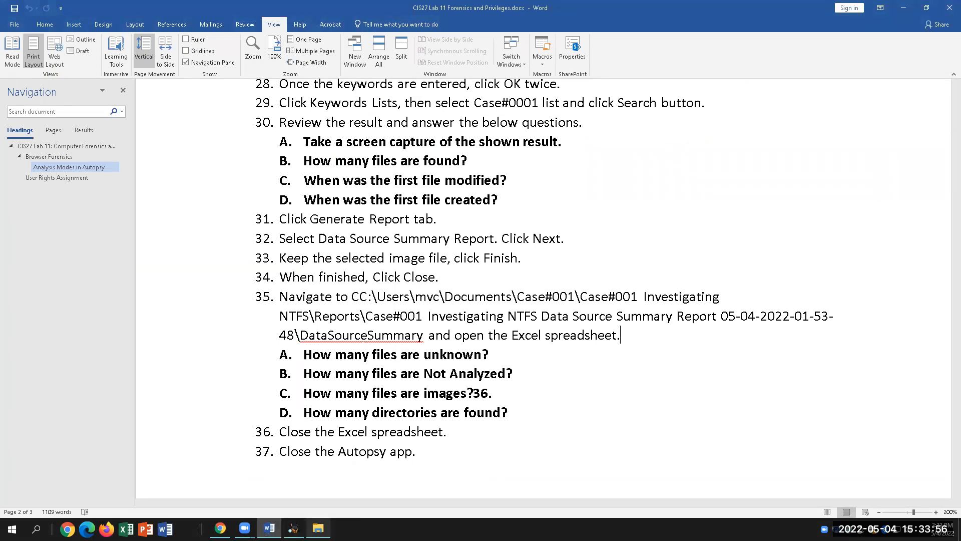
{"action": "mouse_move", "coordinate": [268, 527]}
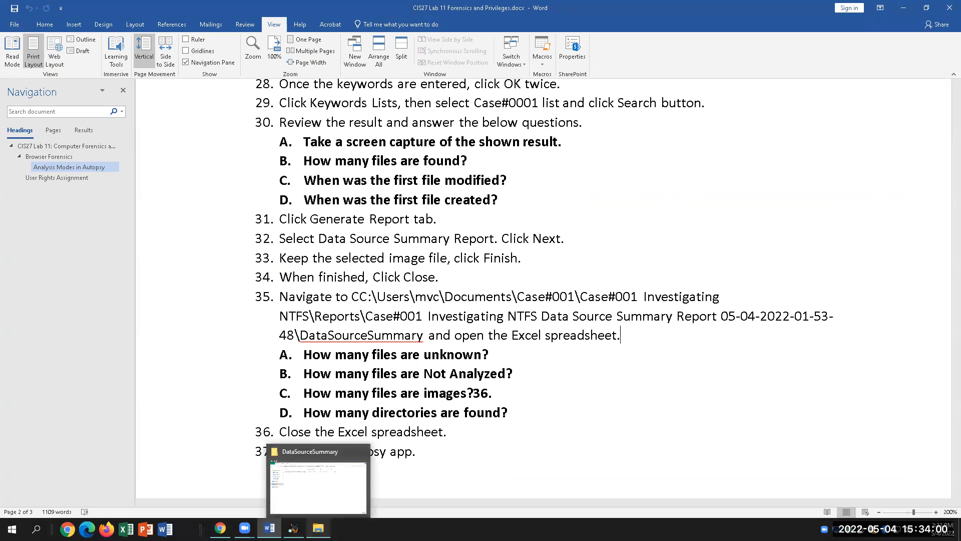
{"action": "left_click", "coordinate": [319, 528]}
Retry opening the summary spreadsheet, dismiss the same error, close Excel, Word and the folder.
{"action": "left_click", "coordinate": [447, 140]}
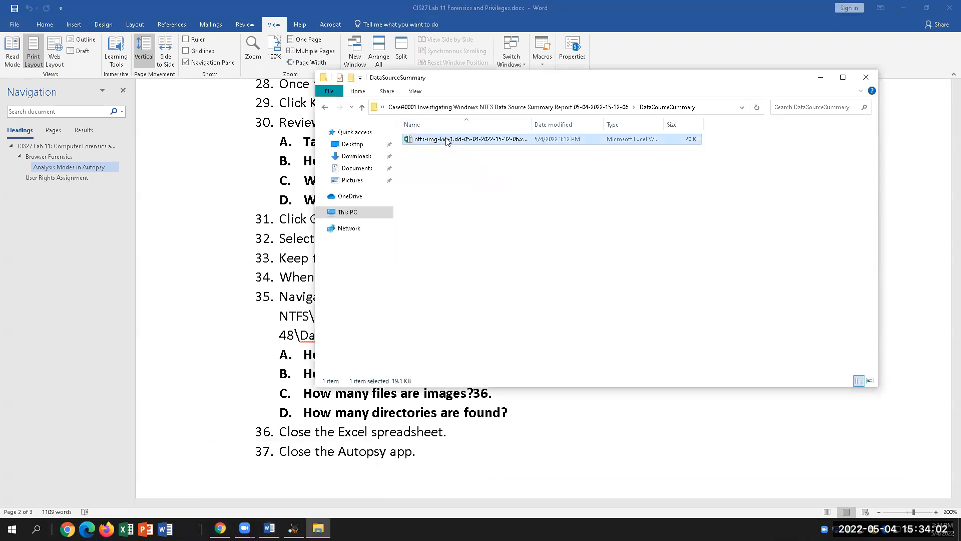
{"action": "double_click", "coordinate": [447, 141]}
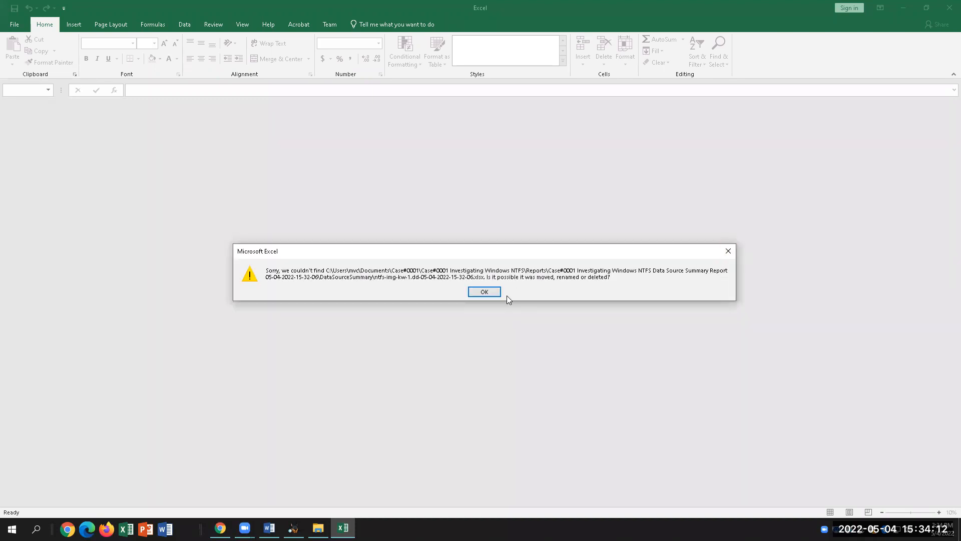
{"action": "left_click", "coordinate": [726, 249]}
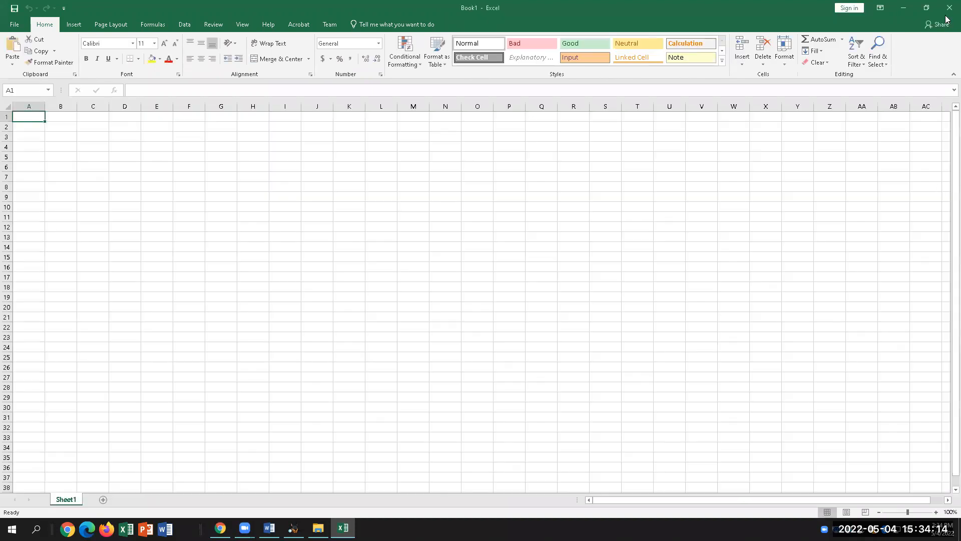
{"action": "left_click", "coordinate": [949, 7]}
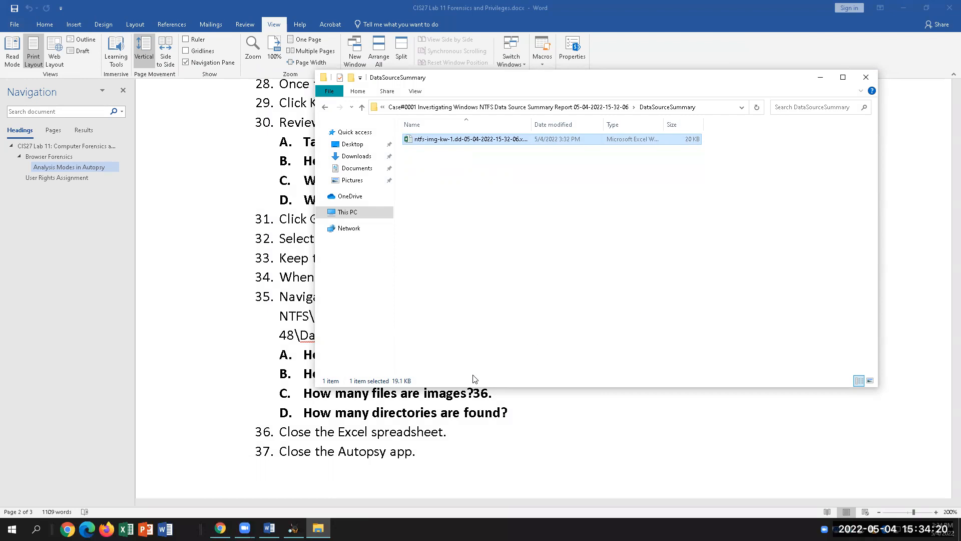
{"action": "left_click", "coordinate": [269, 529]}
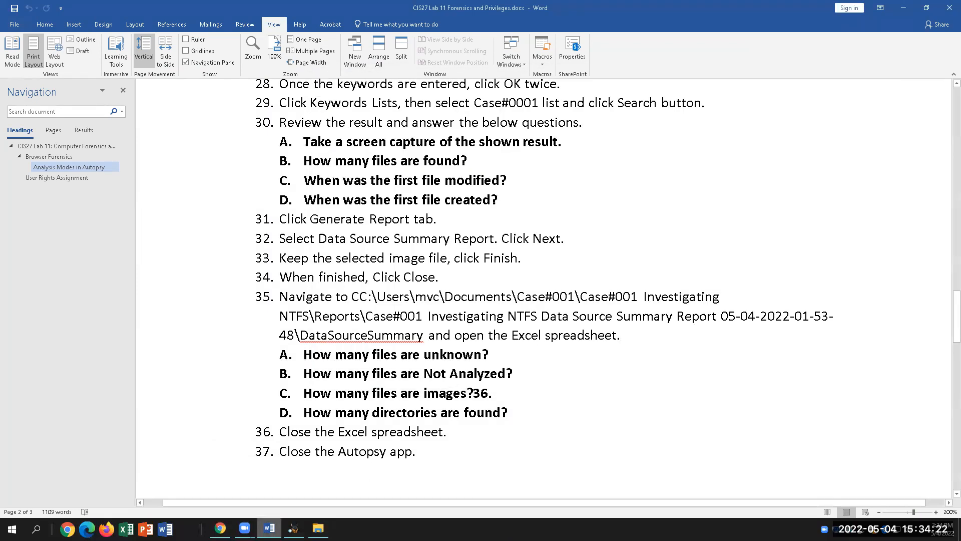
{"action": "left_click", "coordinate": [269, 528]}
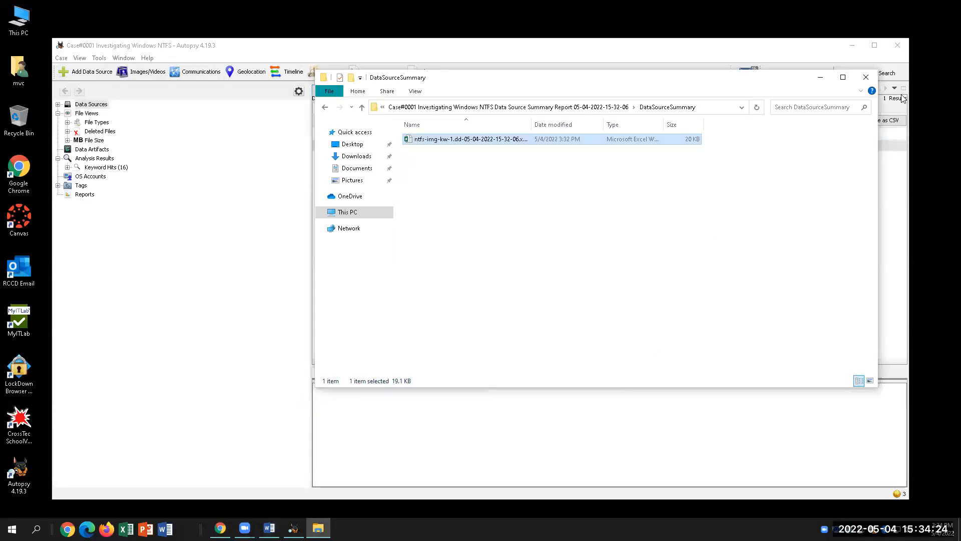
{"action": "left_click", "coordinate": [866, 77]}
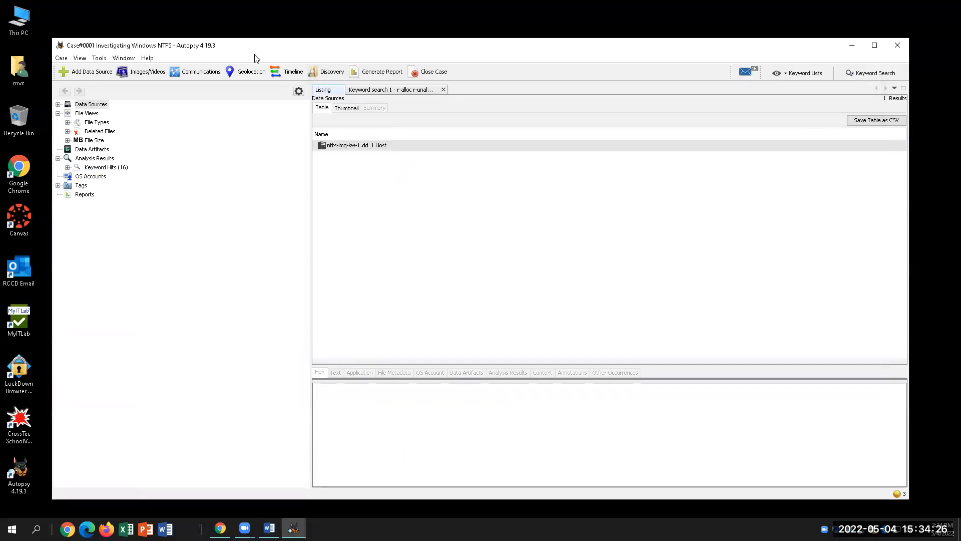
{"action": "left_click", "coordinate": [380, 72]}
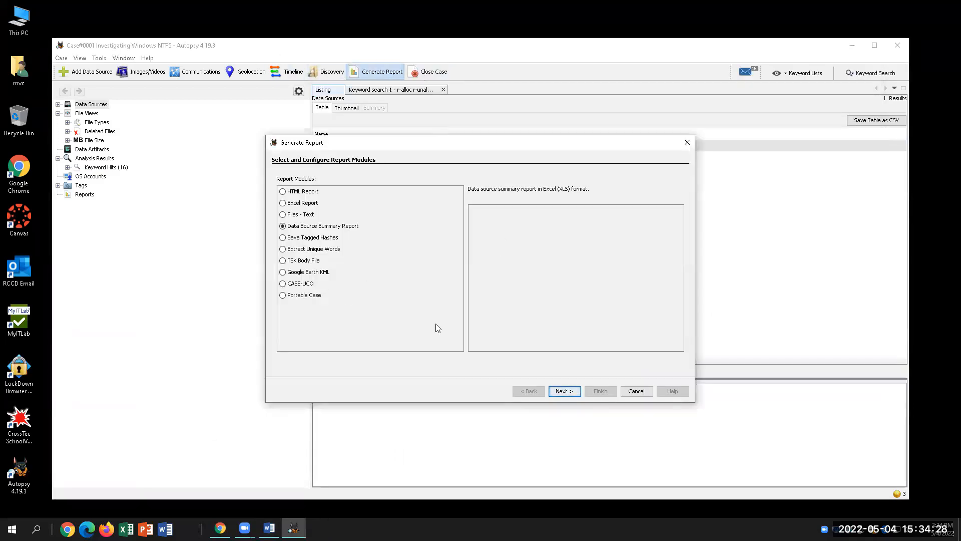
{"action": "left_click", "coordinate": [576, 392]}
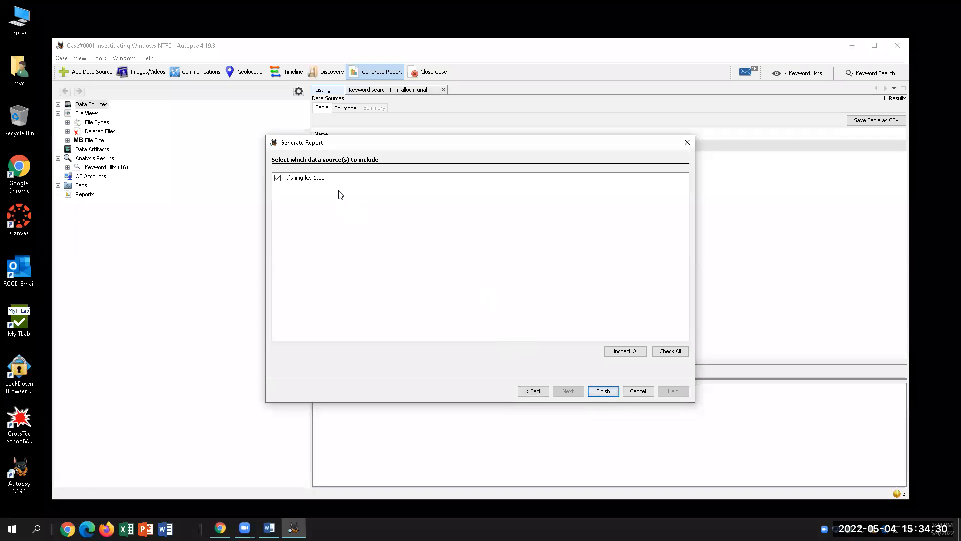
{"action": "left_click", "coordinate": [603, 391]}
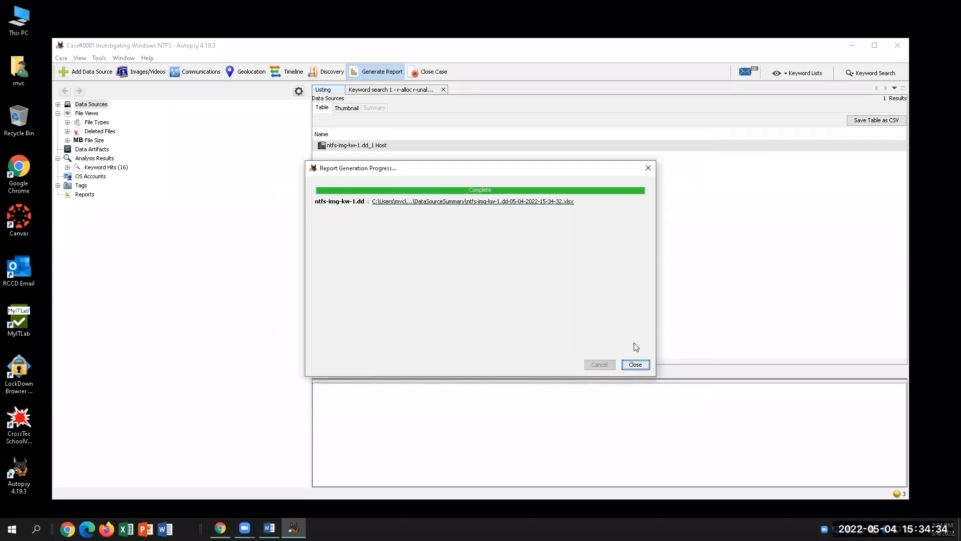
{"action": "left_click", "coordinate": [635, 364]}
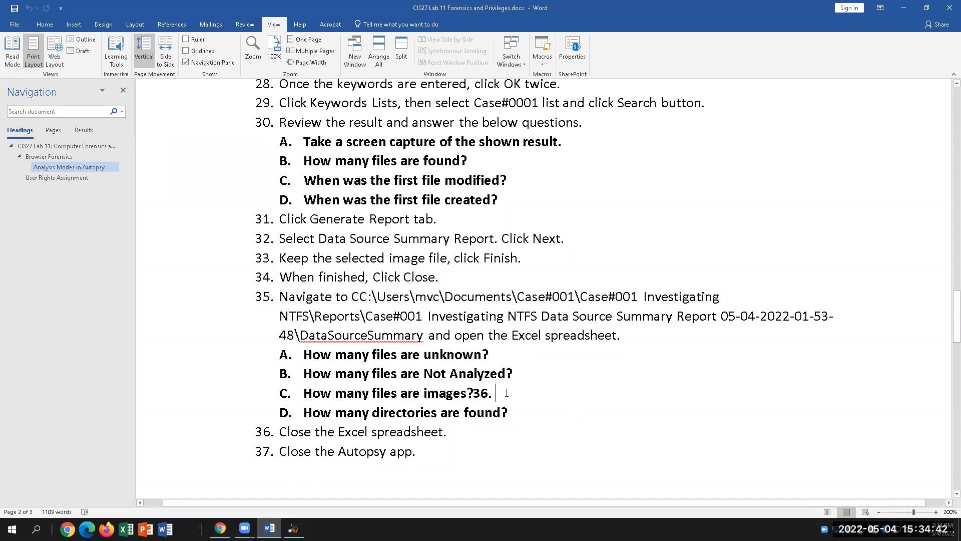
Delete the stray '36.' in Word, then open the 15-34-32 report link from Autopsy.
{"action": "key", "text": "BackSpace"}
{"action": "key", "text": "BackSpace"}
{"action": "key", "text": "BackSpace"}
{"action": "key", "text": "BackSpace"}
{"action": "left_click", "coordinate": [294, 528]}
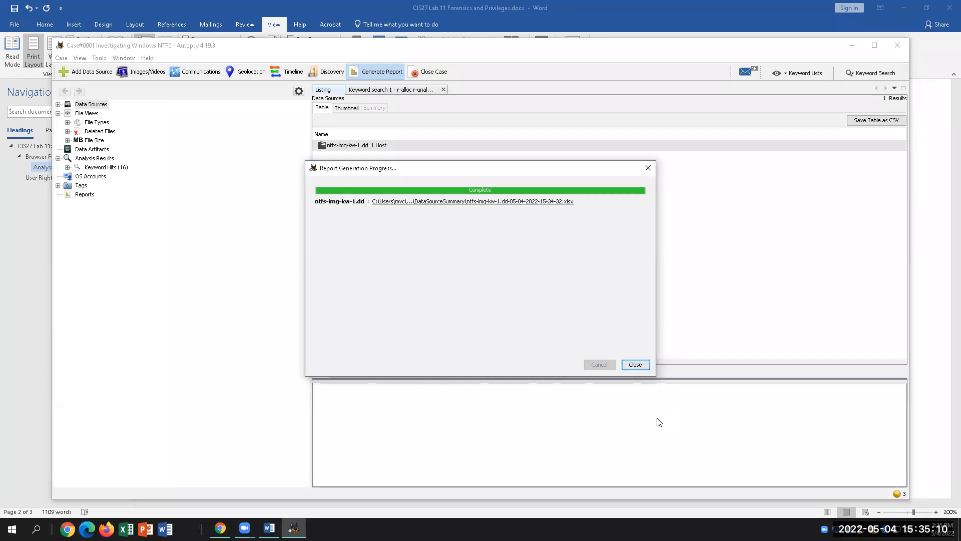
{"action": "left_click", "coordinate": [506, 202]}
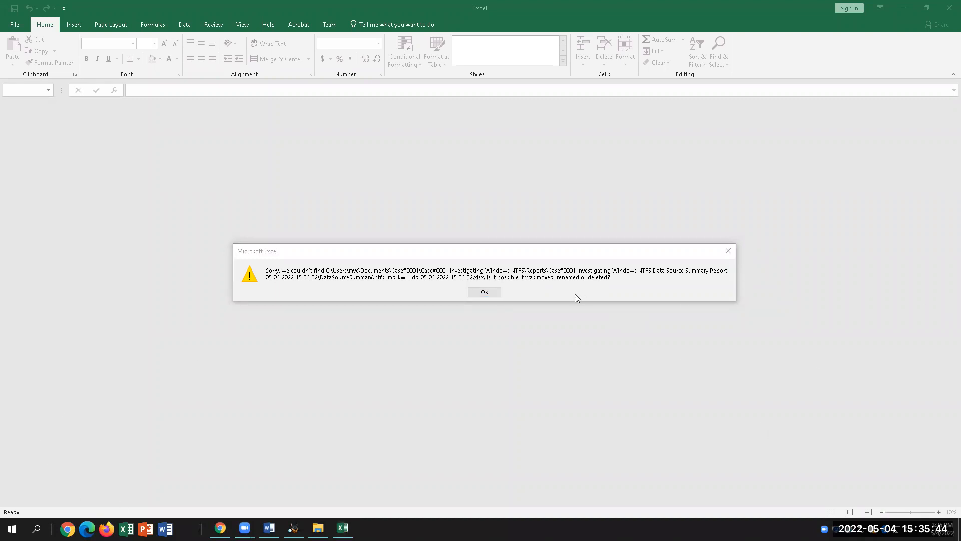
Dismiss the file-not-found error and browse Documents > Case#0001 to the case's Reports folder.
{"action": "left_click", "coordinate": [496, 291]}
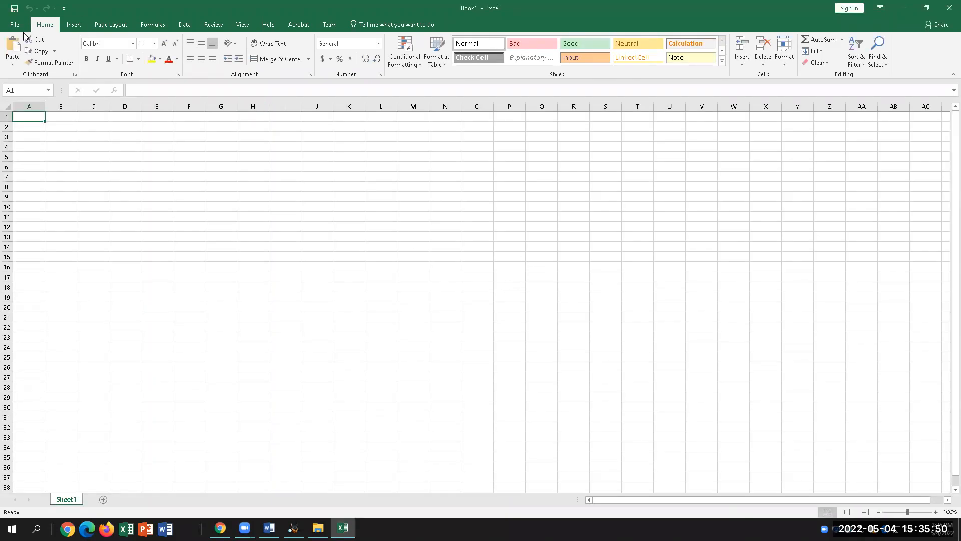
{"action": "key", "text": "ctrl+o"}
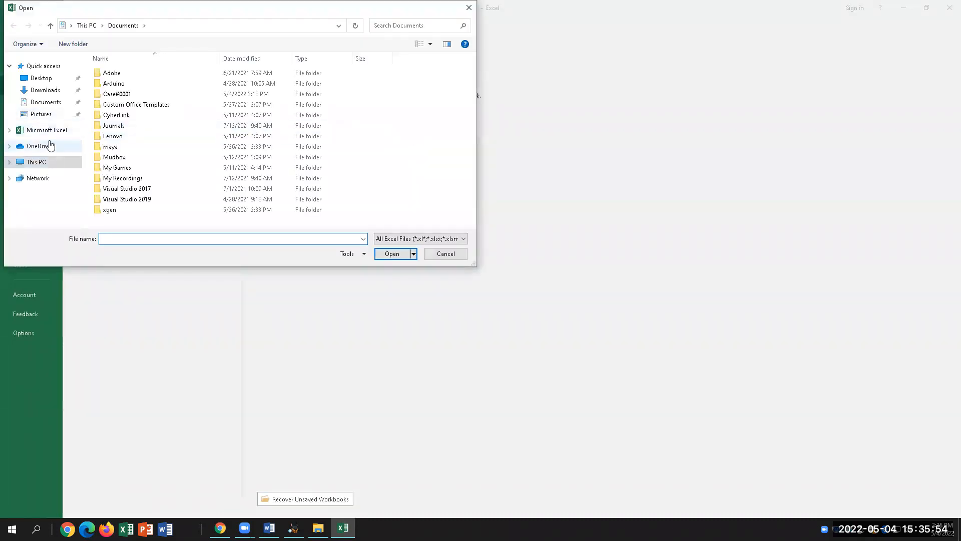
{"action": "left_click", "coordinate": [46, 102]}
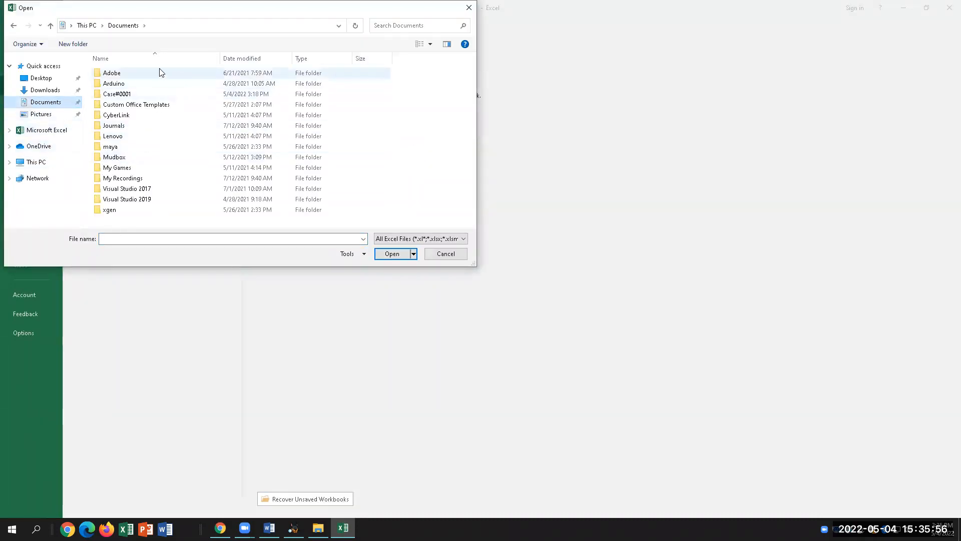
{"action": "double_click", "coordinate": [131, 94]}
{"action": "double_click", "coordinate": [125, 73]}
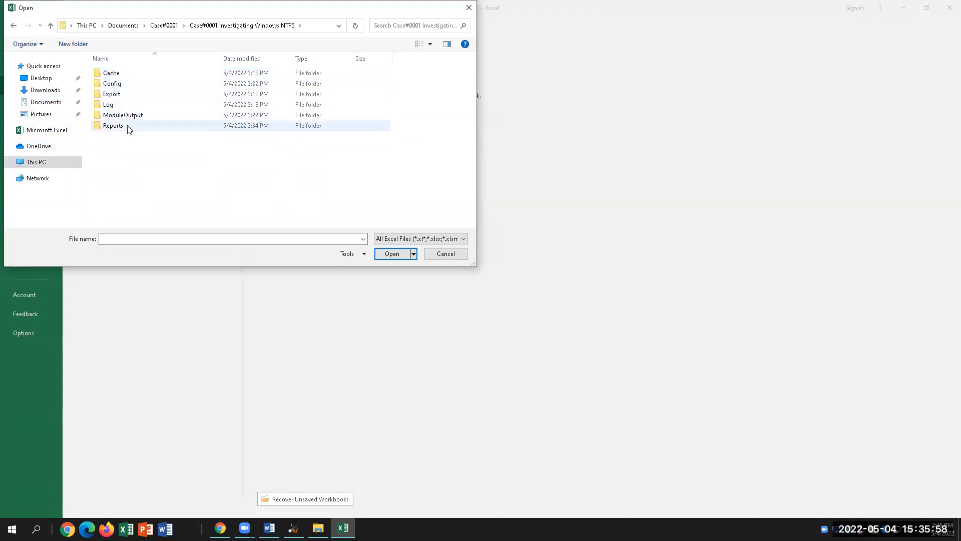
{"action": "double_click", "coordinate": [136, 127]}
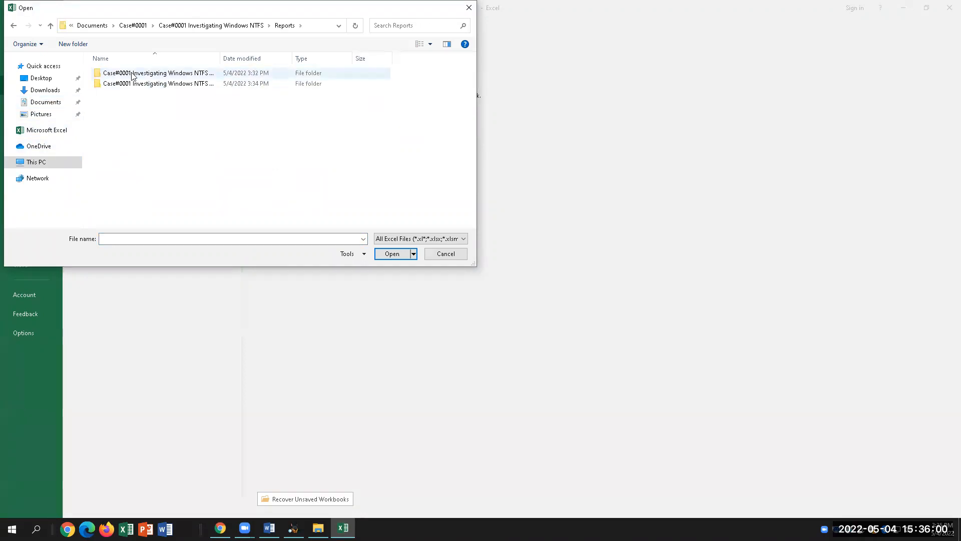
Open the DataSourceSummary xlsx from the 3:34 PM report folder and dismiss the resulting error.
{"action": "left_click", "coordinate": [219, 86]}
{"action": "left_click", "coordinate": [392, 255]}
{"action": "left_click", "coordinate": [146, 76]}
{"action": "double_click", "coordinate": [145, 75]}
{"action": "left_click", "coordinate": [146, 75]}
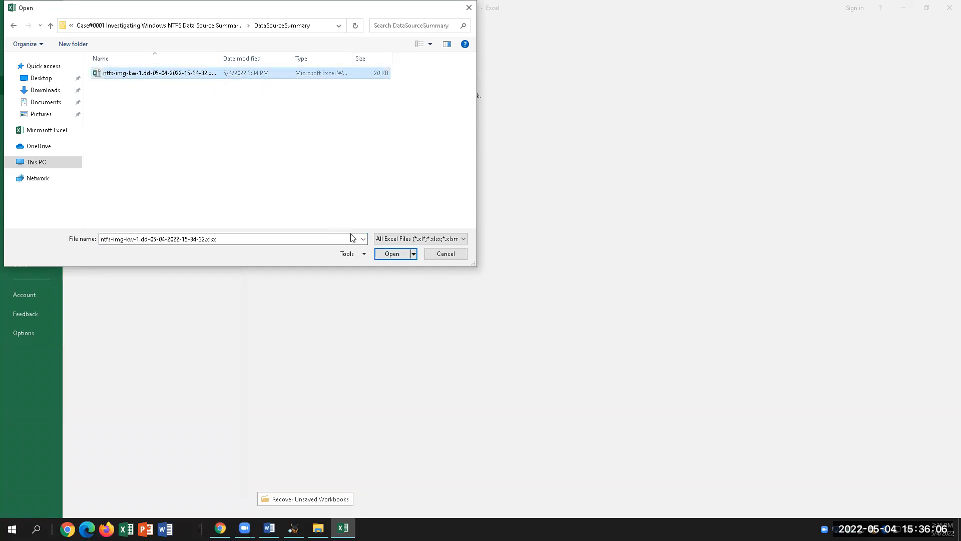
{"action": "left_click", "coordinate": [394, 259]}
{"action": "key", "text": "Return"}
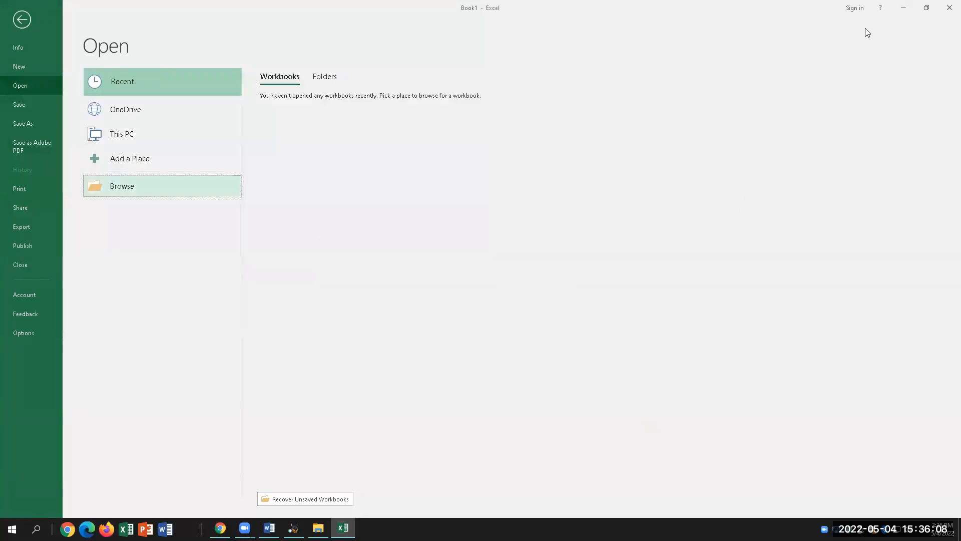
In File Explorer, go up from the summary report folder to Reports, then close the window.
{"action": "left_click", "coordinate": [653, 376]}
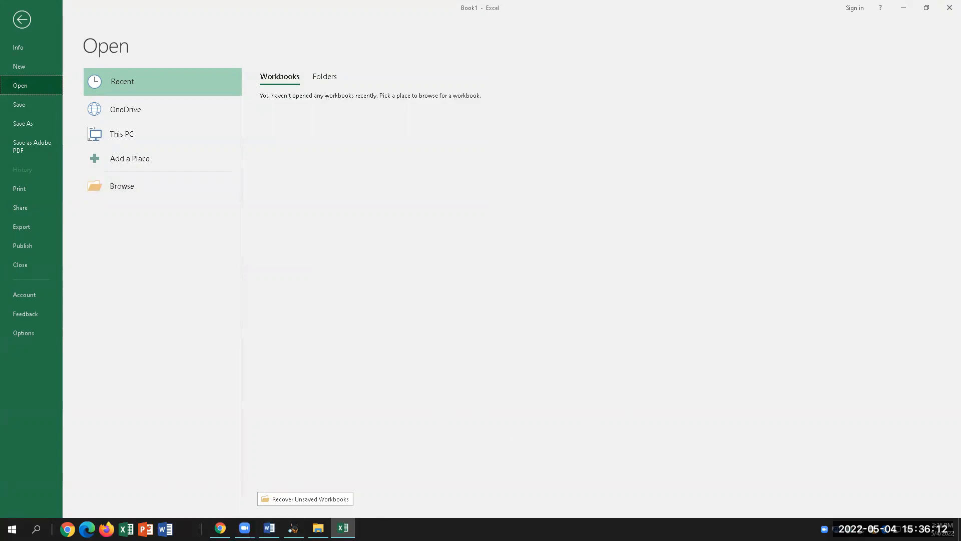
{"action": "left_click", "coordinate": [343, 528]}
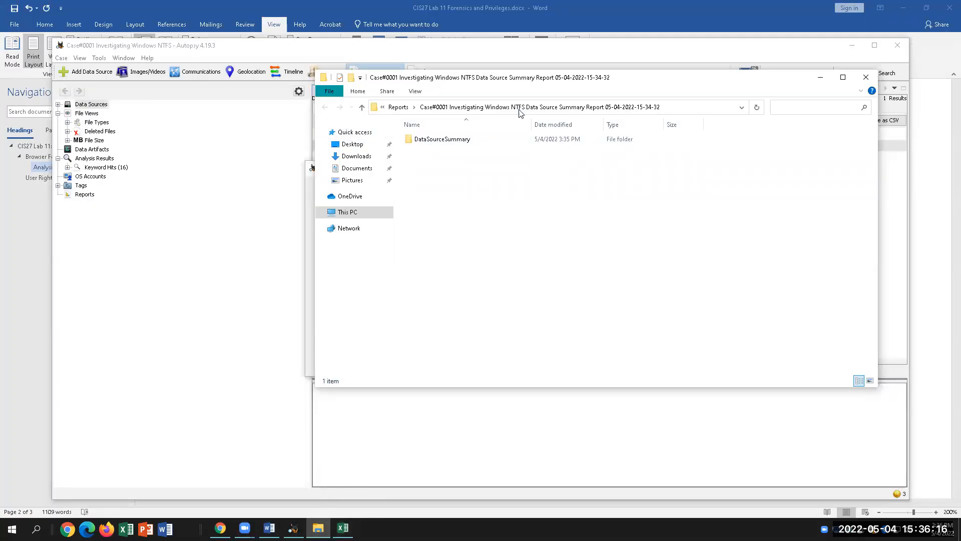
{"action": "left_click", "coordinate": [399, 107]}
{"action": "left_click", "coordinate": [456, 141]}
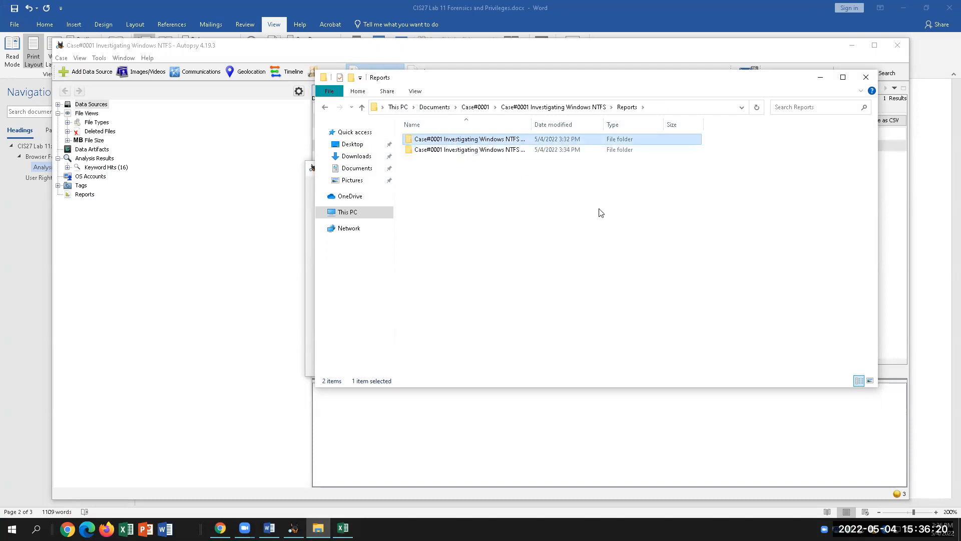
{"action": "left_click", "coordinate": [866, 77]}
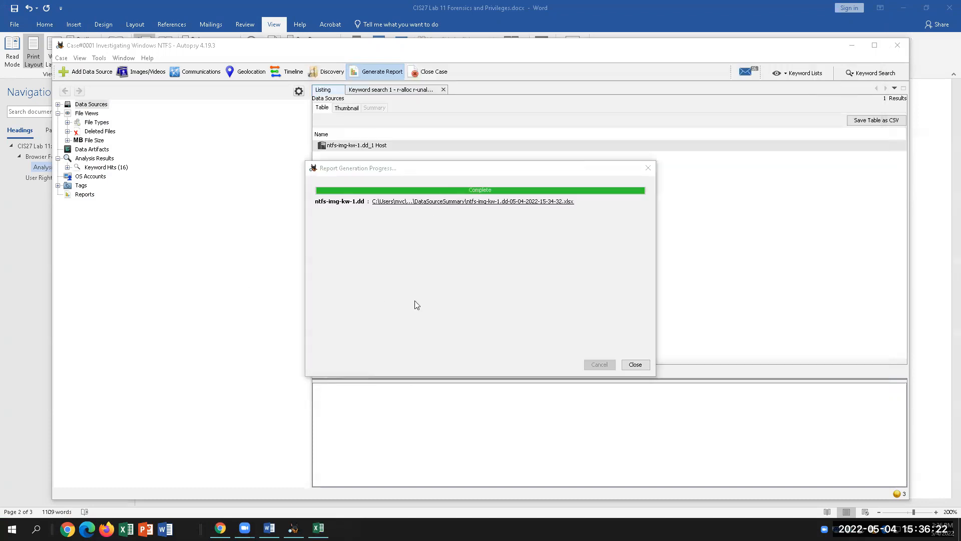
Generate a Files - Text report with all columns for ntfs-img-kw-1.dd and open file-report.txt.
{"action": "left_click", "coordinate": [626, 365]}
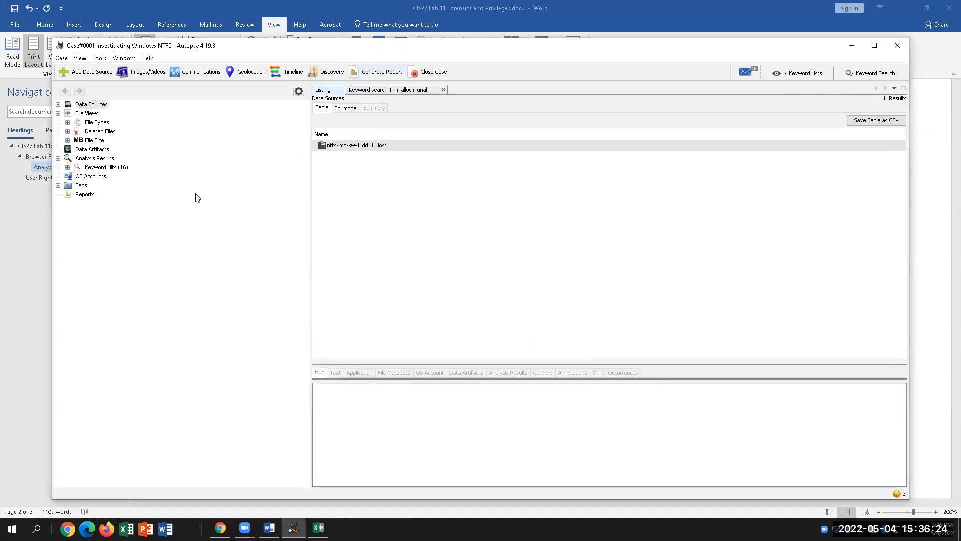
{"action": "left_click", "coordinate": [375, 72]}
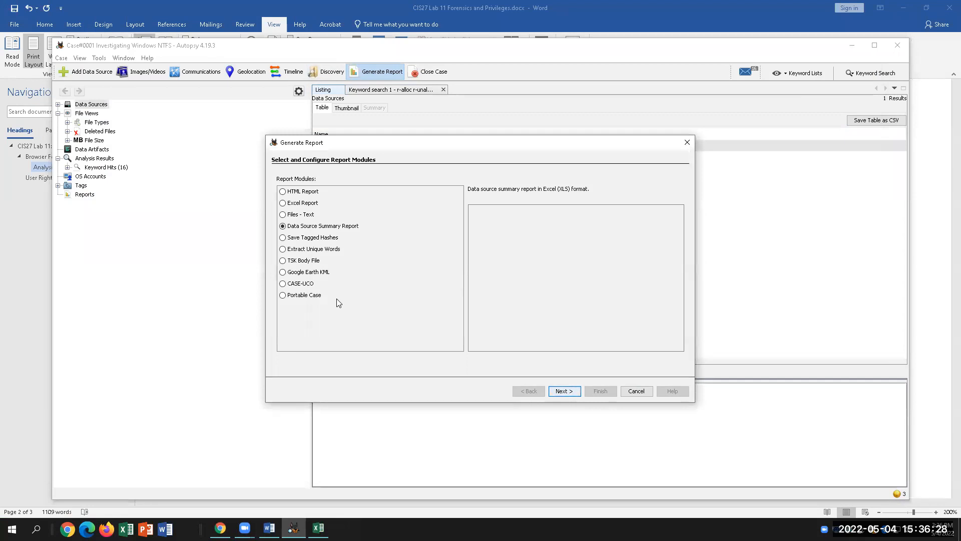
{"action": "left_click", "coordinate": [283, 214]}
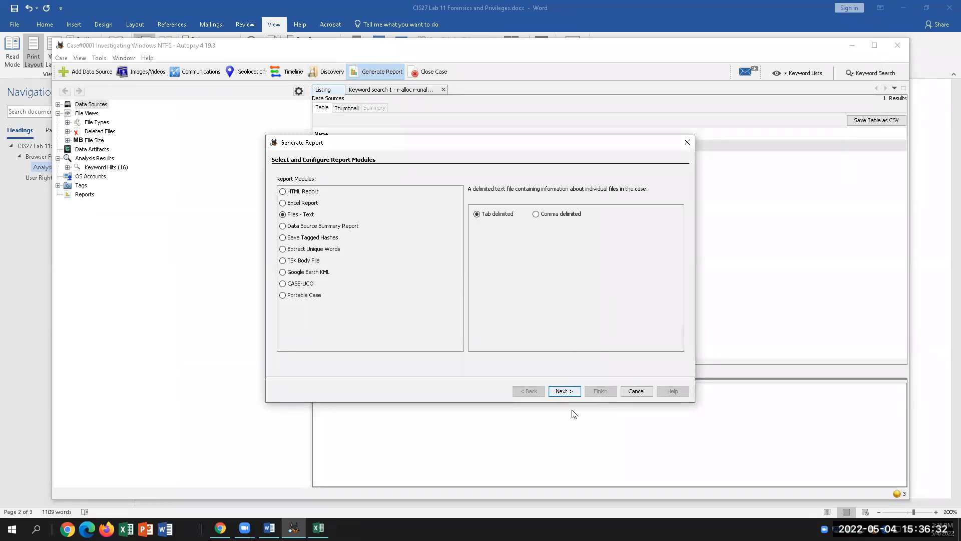
{"action": "left_click", "coordinate": [564, 391]}
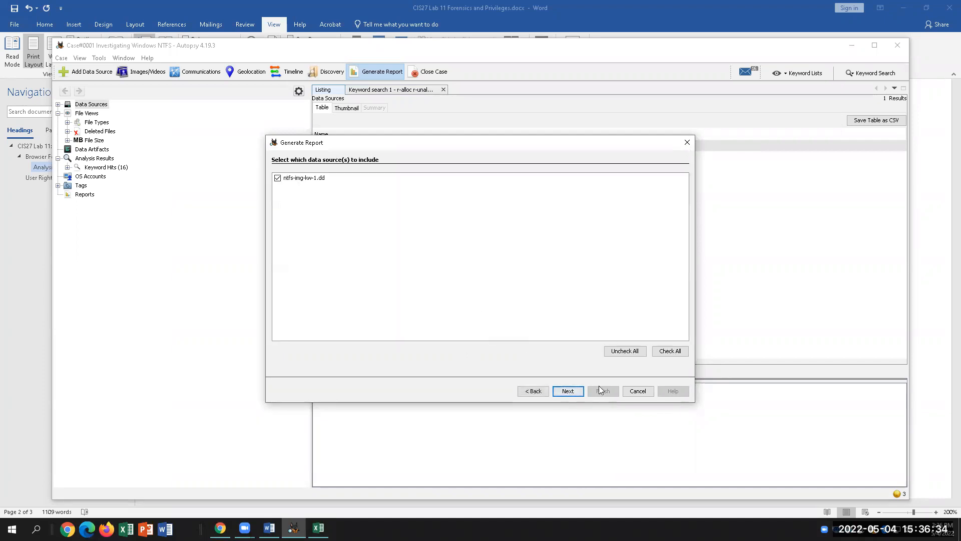
{"action": "left_click", "coordinate": [570, 393]}
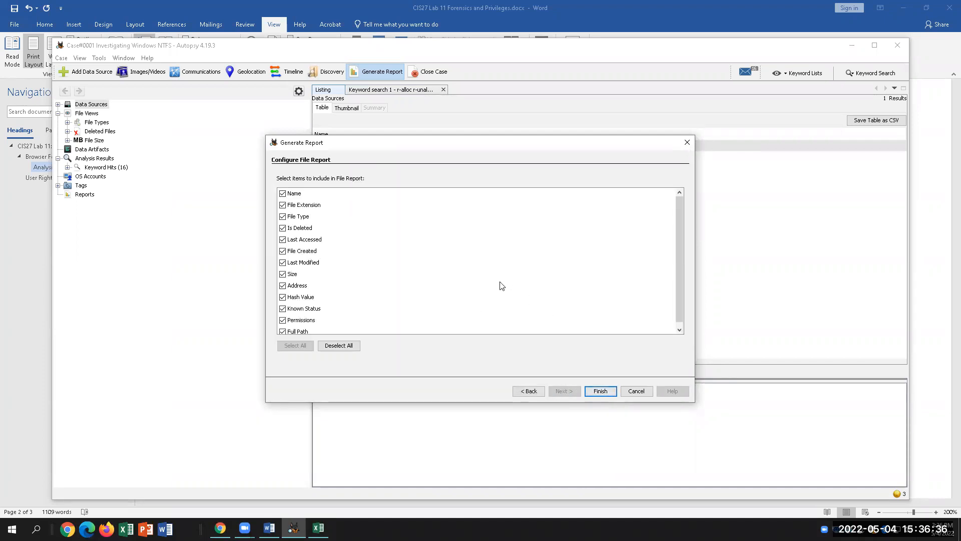
{"action": "left_click", "coordinate": [600, 391]}
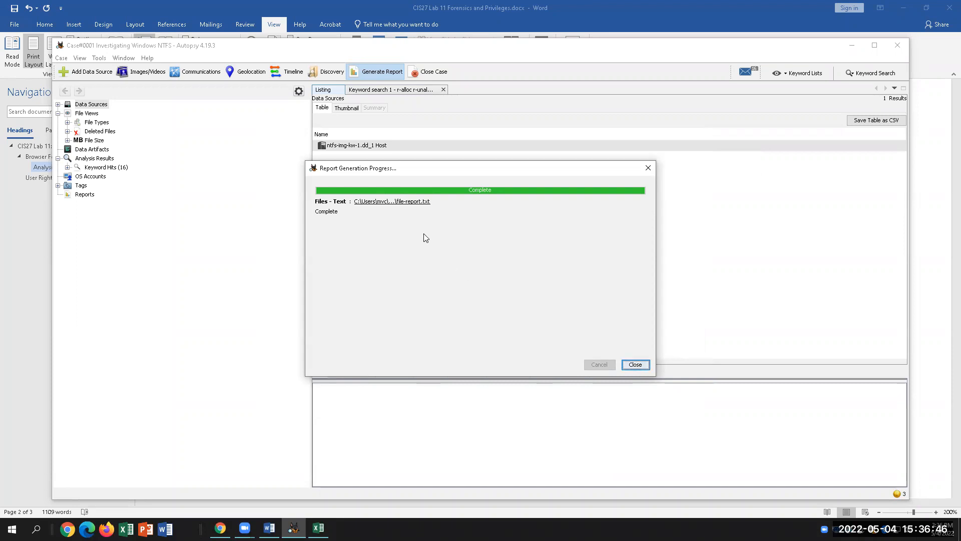
{"action": "left_click", "coordinate": [416, 202]}
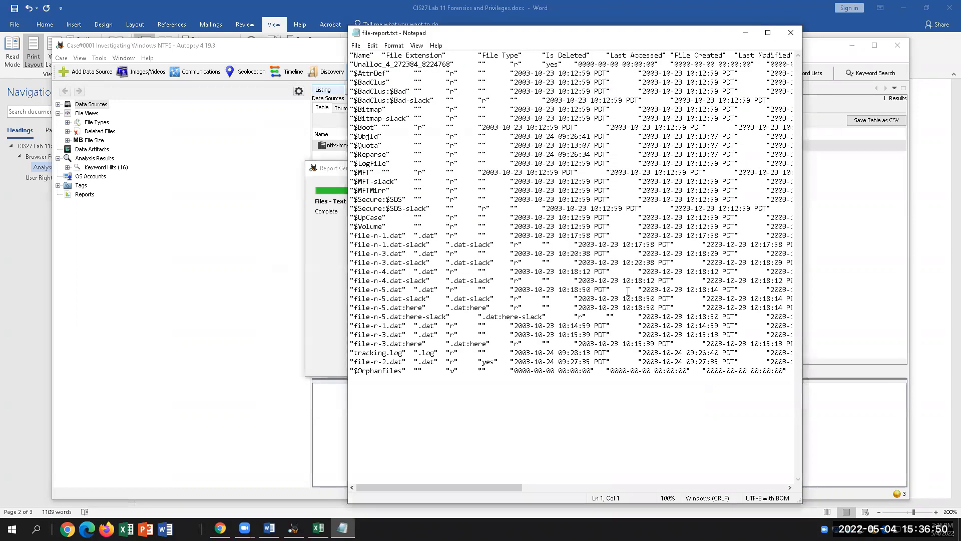
Scroll across file-report.txt's columns in Notepad, then return to the Word lab instructions.
{"action": "scroll", "coordinate": [628, 291], "scroll_direction": "right", "scroll_amount": 2}
{"action": "scroll", "coordinate": [629, 287], "scroll_direction": "left", "scroll_amount": 2}
{"action": "scroll", "coordinate": [629, 287], "scroll_direction": "right", "scroll_amount": 3}
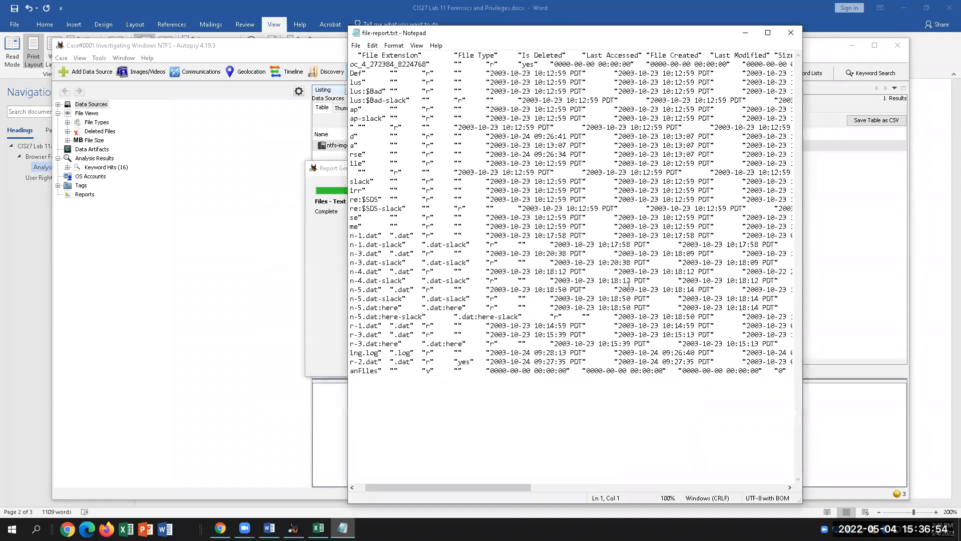
{"action": "scroll", "coordinate": [629, 286], "scroll_direction": "right", "scroll_amount": 6}
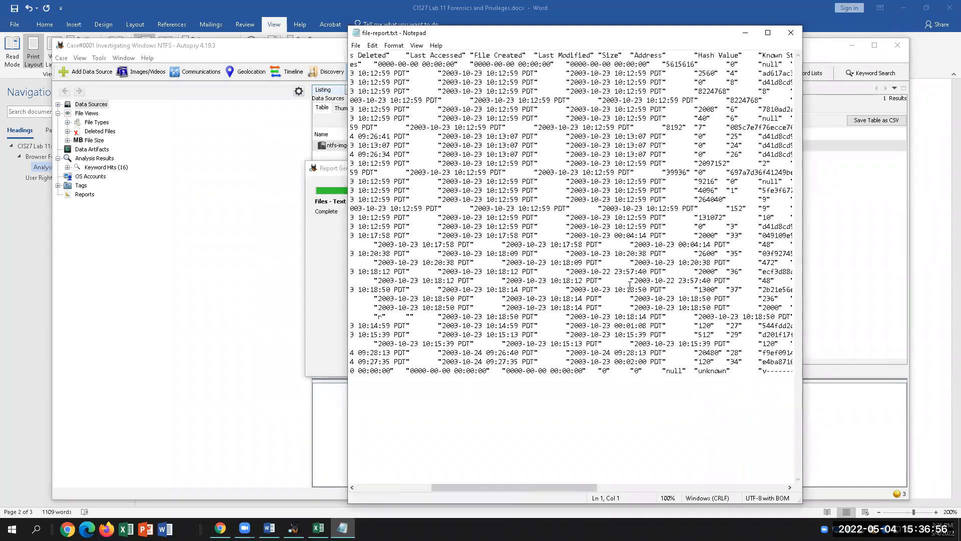
{"action": "scroll", "coordinate": [630, 285], "scroll_direction": "right", "scroll_amount": 4}
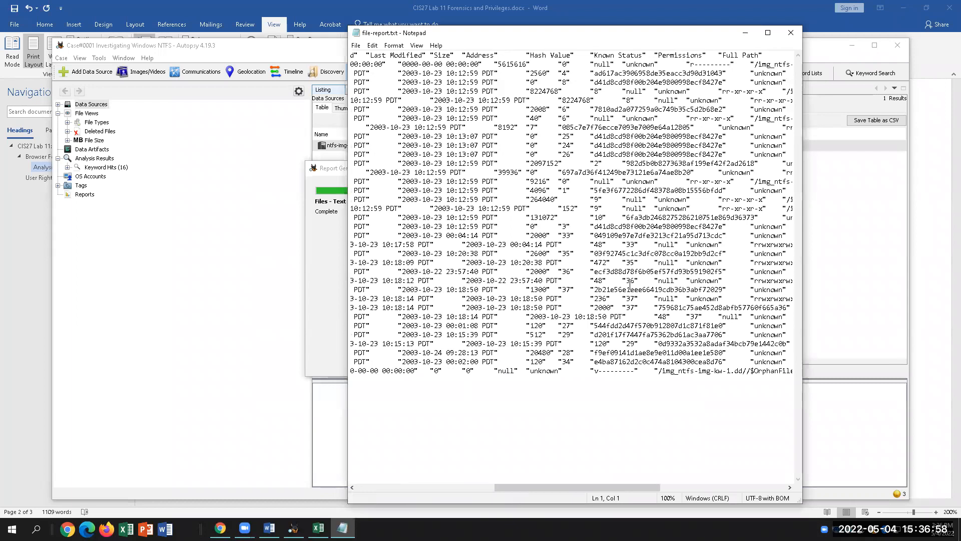
{"action": "scroll", "coordinate": [629, 286], "scroll_direction": "left", "scroll_amount": 3}
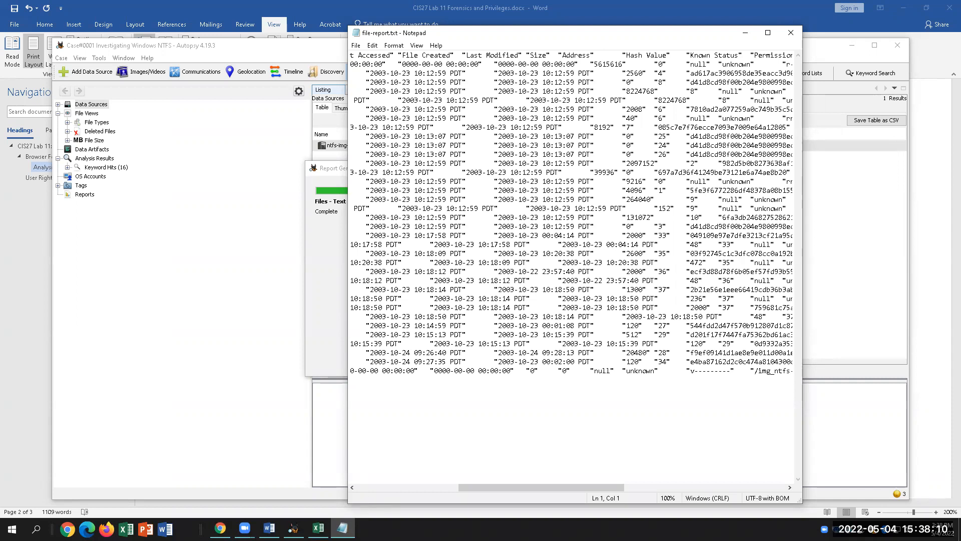
{"action": "left_click", "coordinate": [270, 529]}
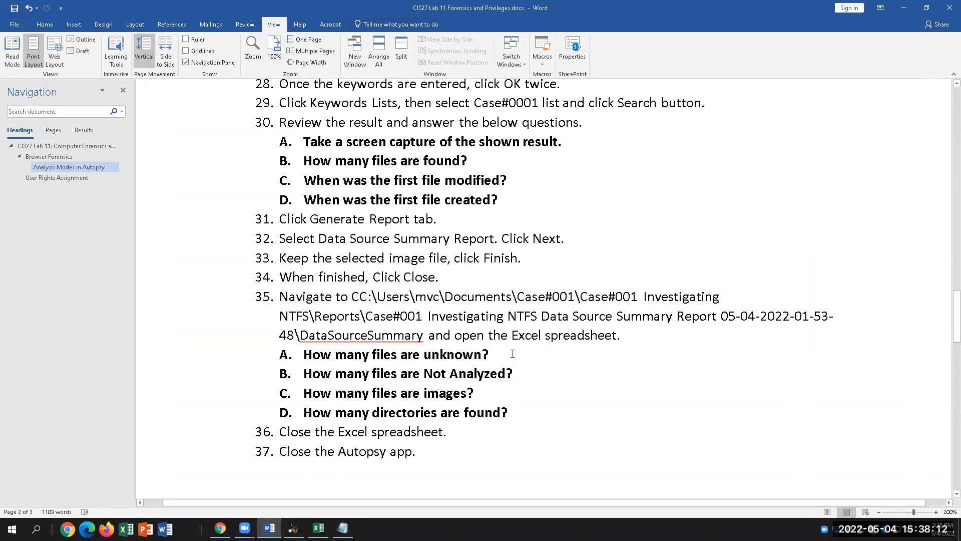
Type the answers 22, 2, 1 and 17 after questions 35A–D.
{"action": "type", "text": "22"}
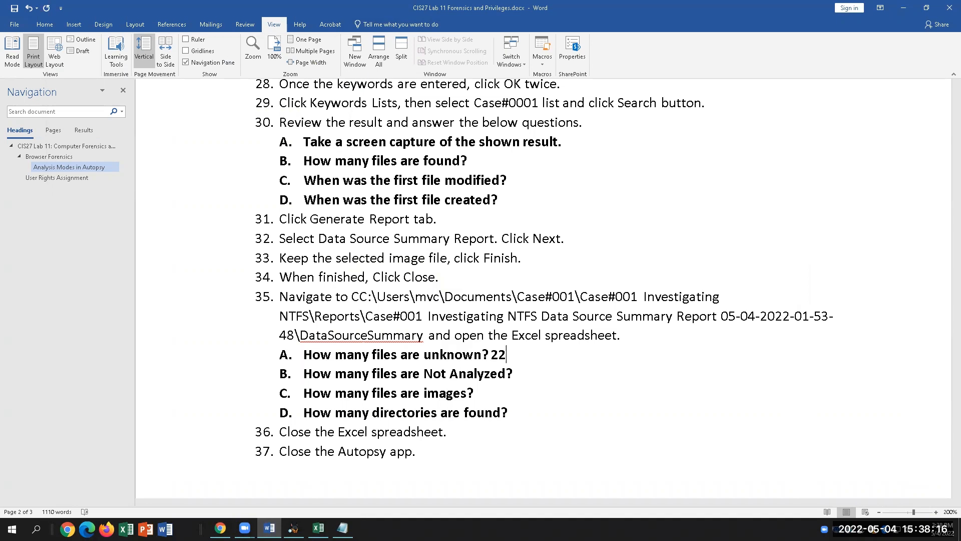
{"action": "left_click", "coordinate": [523, 378]}
{"action": "type", "text": "2"}
{"action": "left_click", "coordinate": [484, 391]}
{"action": "type", "text": "1"}
{"action": "left_click", "coordinate": [528, 411]}
{"action": "type", "text": "17"}
Highlight the answers 22, 2, 1 and 17 in yellow, then return to Autopsy.
{"action": "left_click_drag", "start_coordinate": [510, 355], "coordinate": [490, 355]}
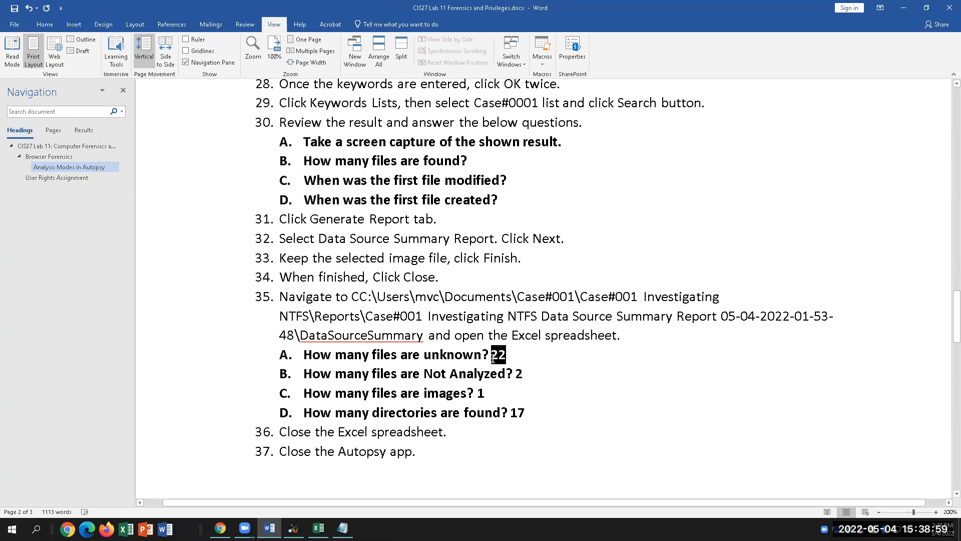
{"action": "left_click", "coordinate": [44, 24]}
{"action": "left_click", "coordinate": [180, 59]}
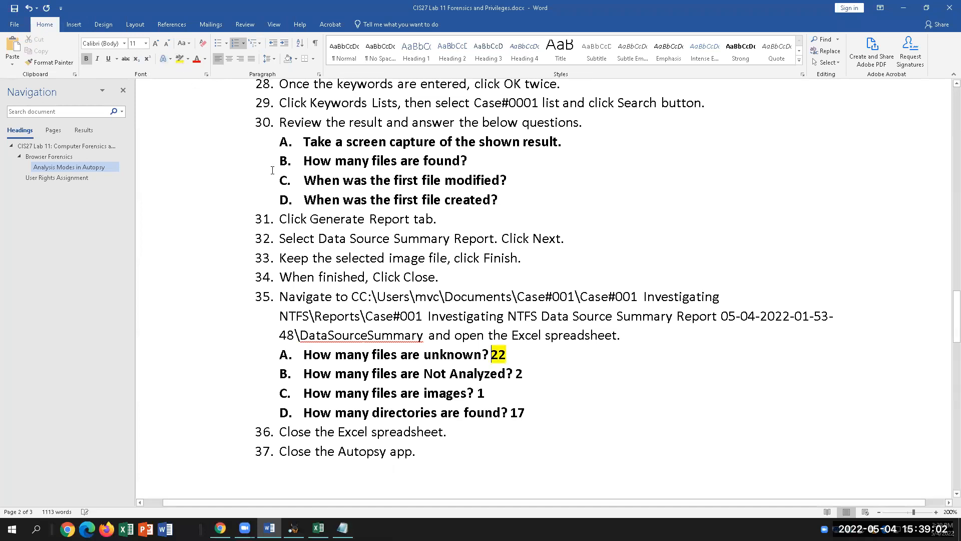
{"action": "left_click_drag", "start_coordinate": [524, 374], "coordinate": [475, 394]}
{"action": "left_click", "coordinate": [179, 58]}
{"action": "left_click", "coordinate": [494, 393]}
{"action": "left_click", "coordinate": [179, 59]}
{"action": "left_click_drag", "start_coordinate": [526, 413], "coordinate": [508, 413]}
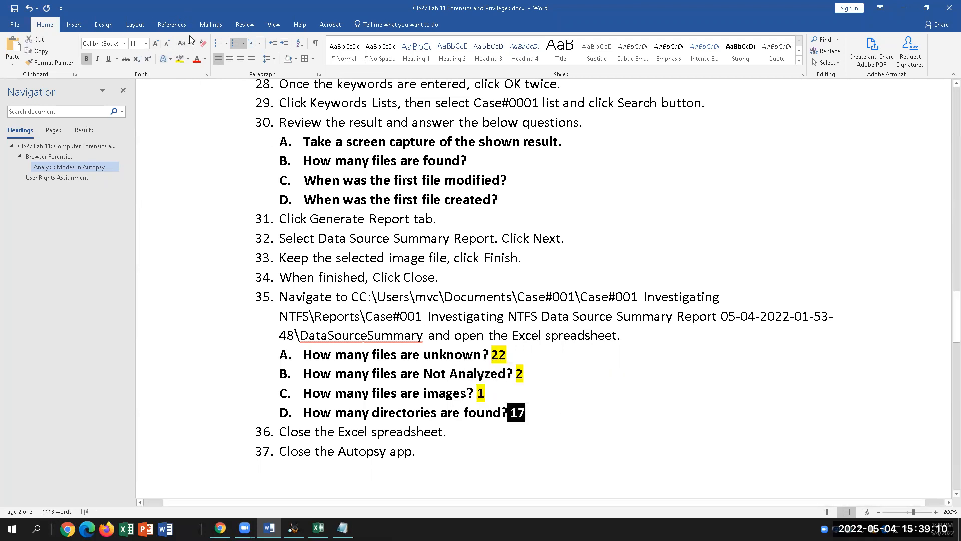
{"action": "left_click", "coordinate": [179, 59]}
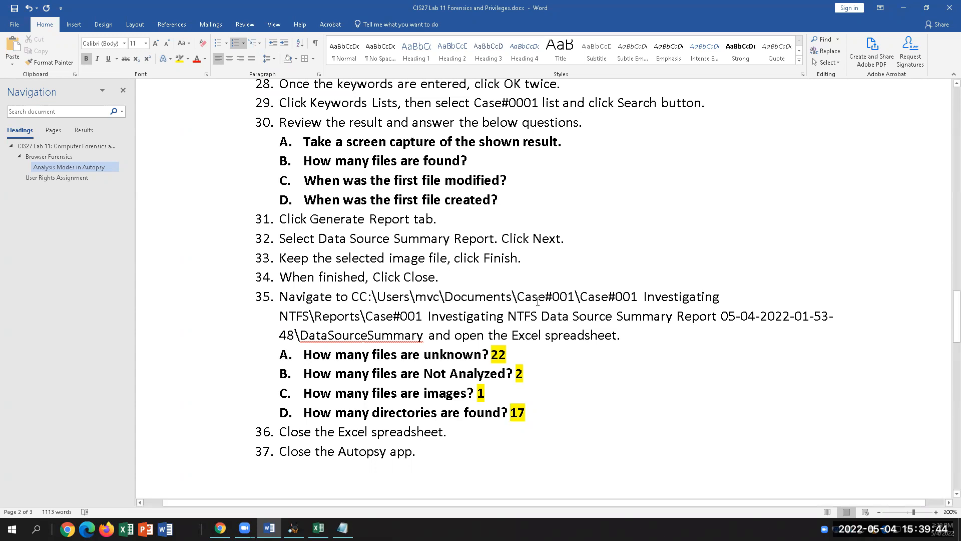
{"action": "left_click", "coordinate": [293, 528]}
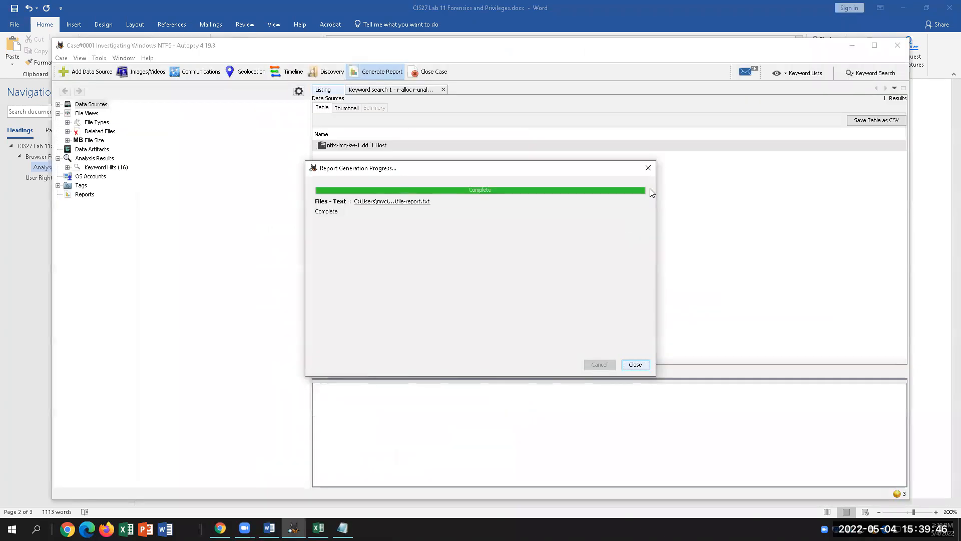
Close the report dialog and Autopsy, then scroll Word to the User Rights Assignment section.
{"action": "left_click", "coordinate": [643, 366]}
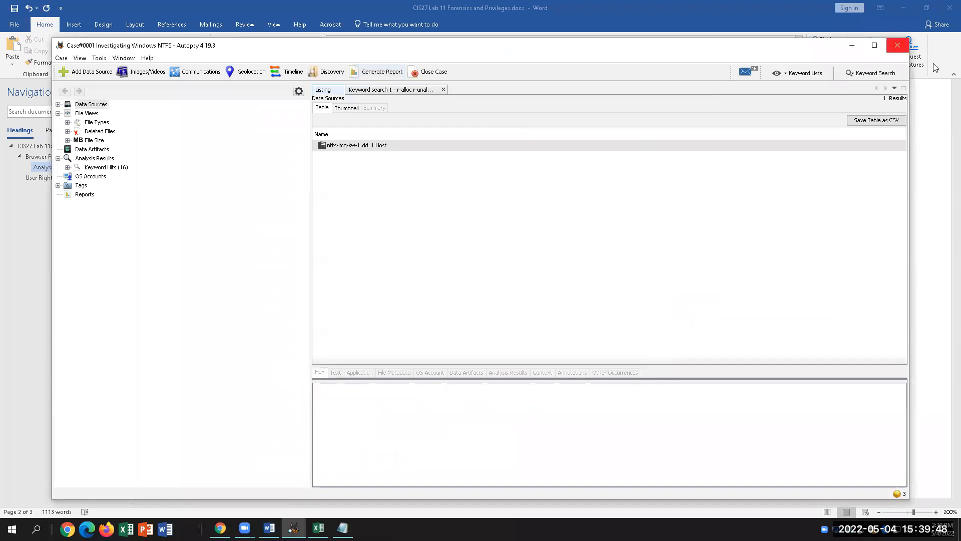
{"action": "left_click", "coordinate": [897, 45]}
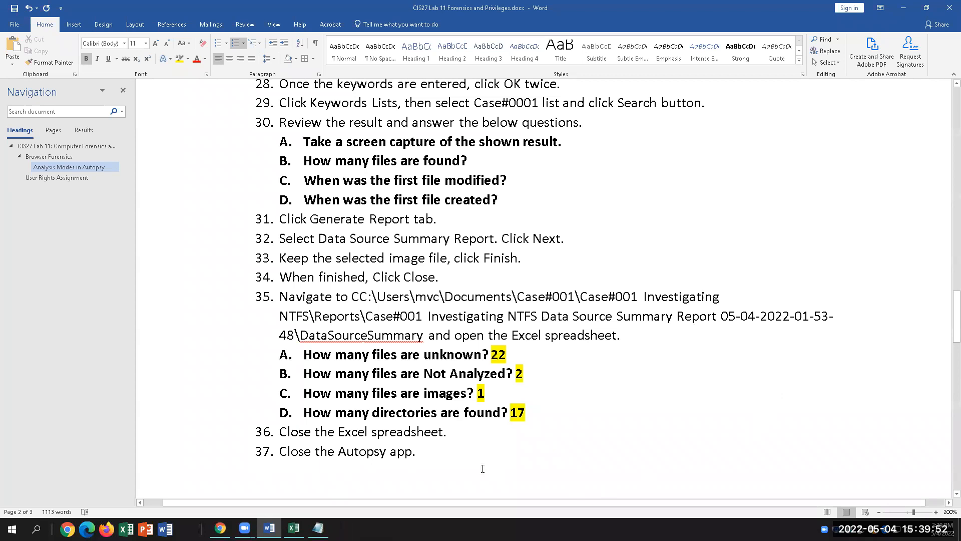
{"action": "scroll", "coordinate": [466, 445], "scroll_direction": "down", "scroll_amount": 7}
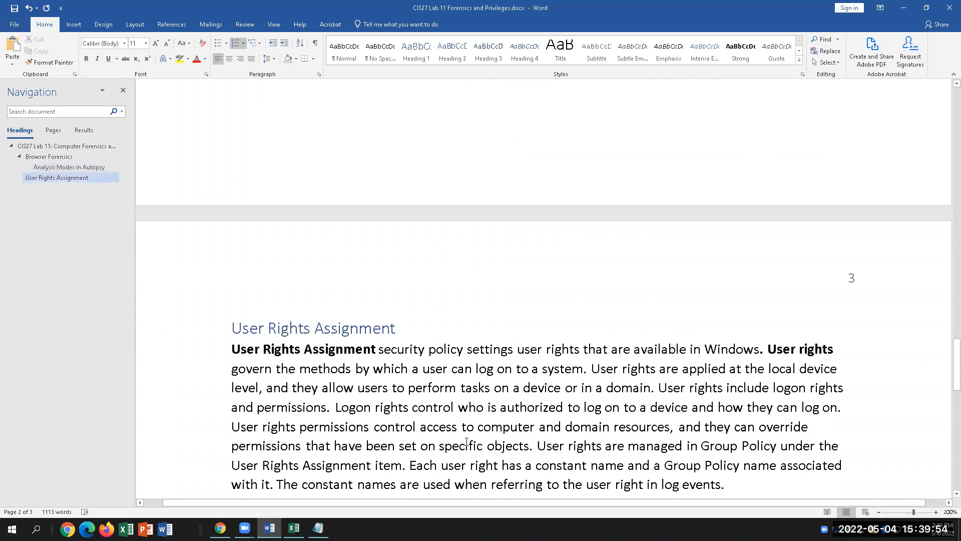
{"action": "scroll", "coordinate": [467, 442], "scroll_direction": "down", "scroll_amount": 4}
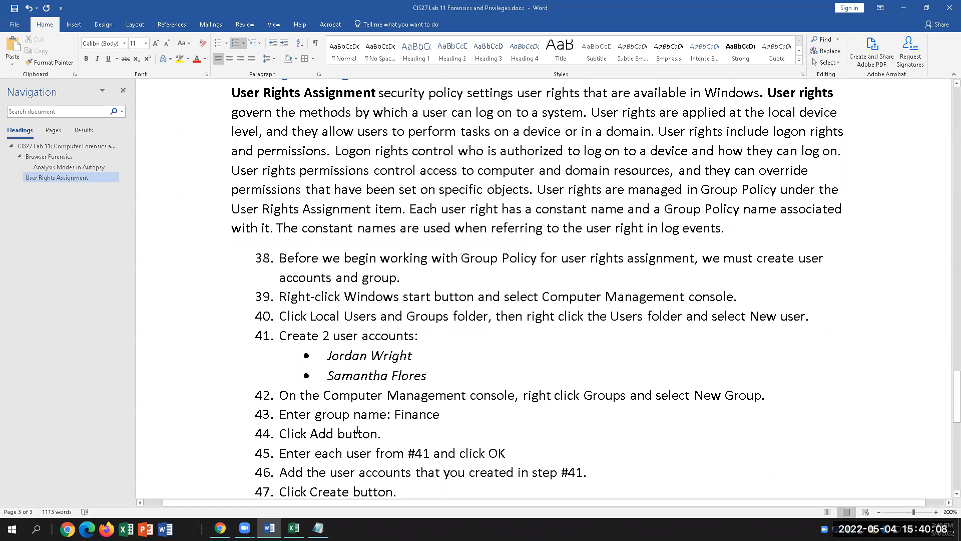
{"action": "scroll", "coordinate": [371, 416], "scroll_direction": "up", "scroll_amount": 1}
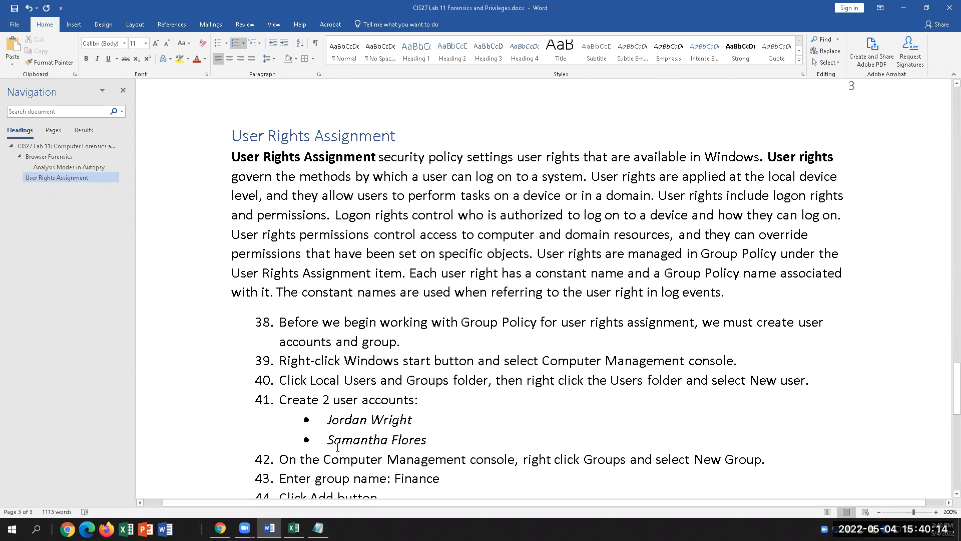
{"action": "scroll", "coordinate": [338, 447], "scroll_direction": "down", "scroll_amount": 2}
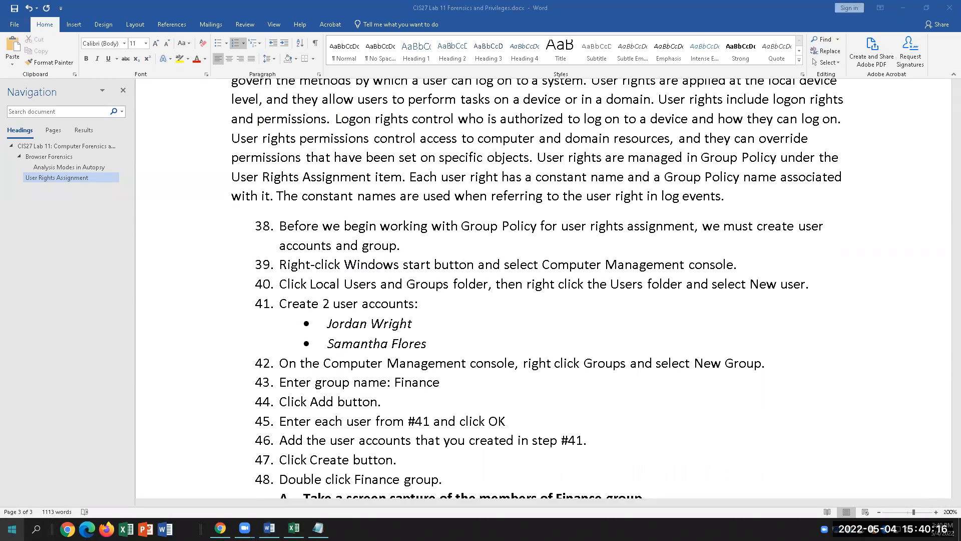
Open Computer Management from the Win+X menu and show Local Users and Groups.
{"action": "right_click", "coordinate": [11, 529]}
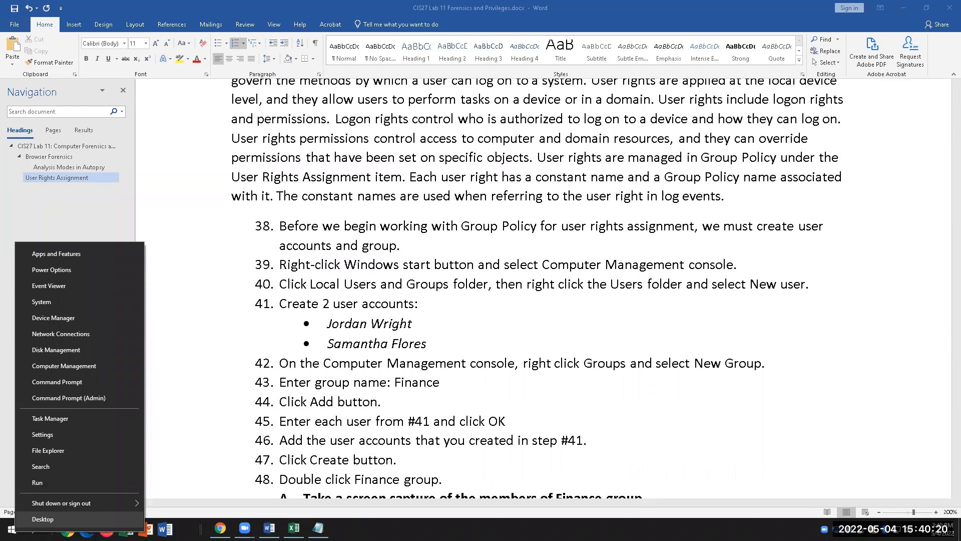
{"action": "left_click", "coordinate": [99, 365]}
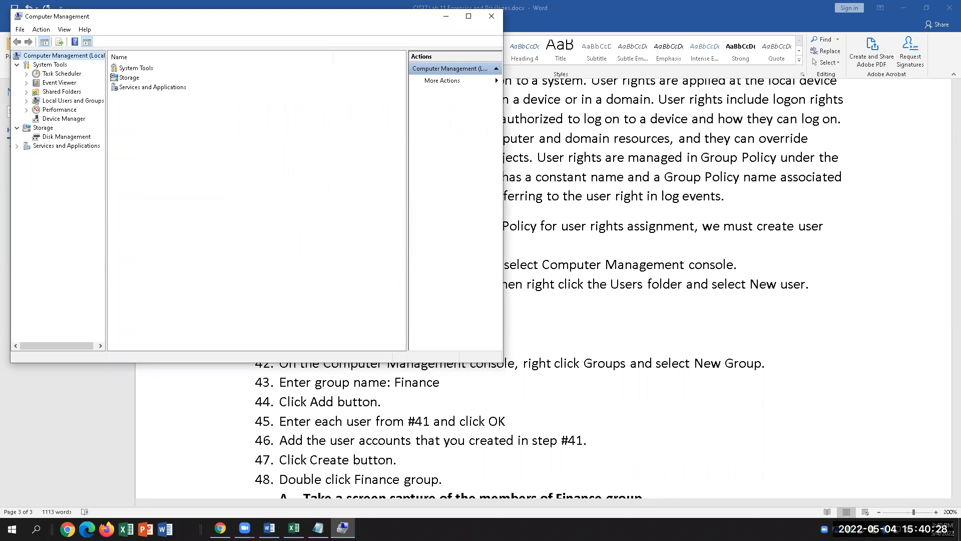
{"action": "left_click", "coordinate": [76, 100]}
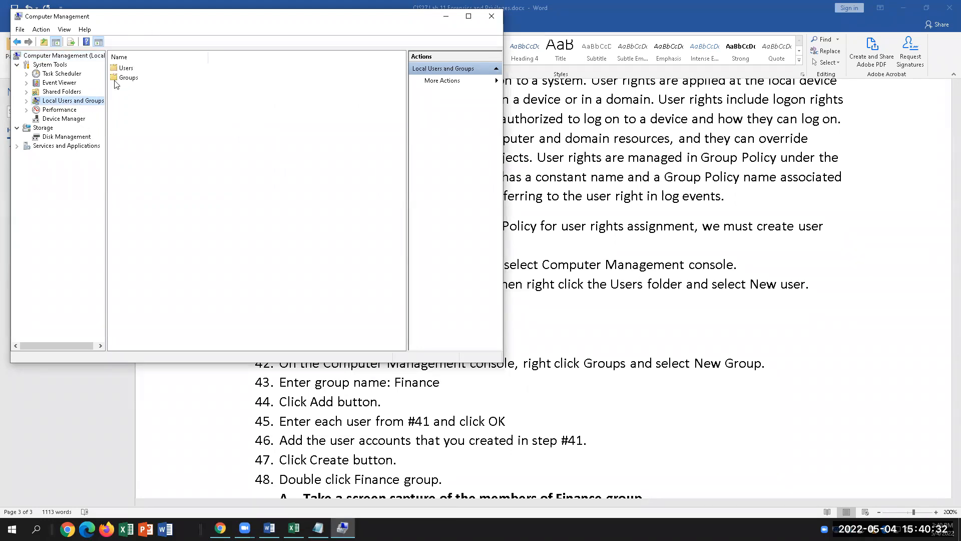
Open the New User dialog from the Users folder, checking steps 40–41 in the instructions.
{"action": "right_click", "coordinate": [132, 72]}
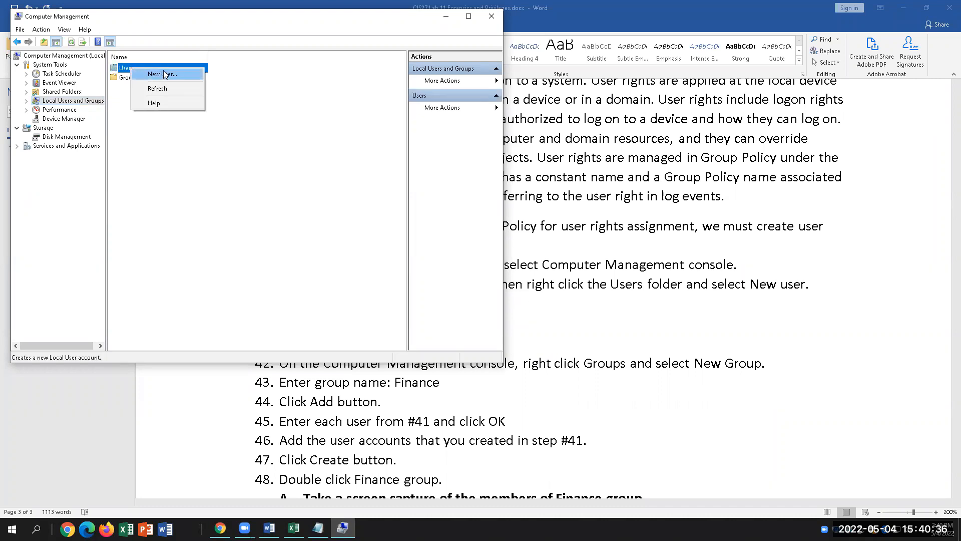
{"action": "left_click", "coordinate": [164, 74]}
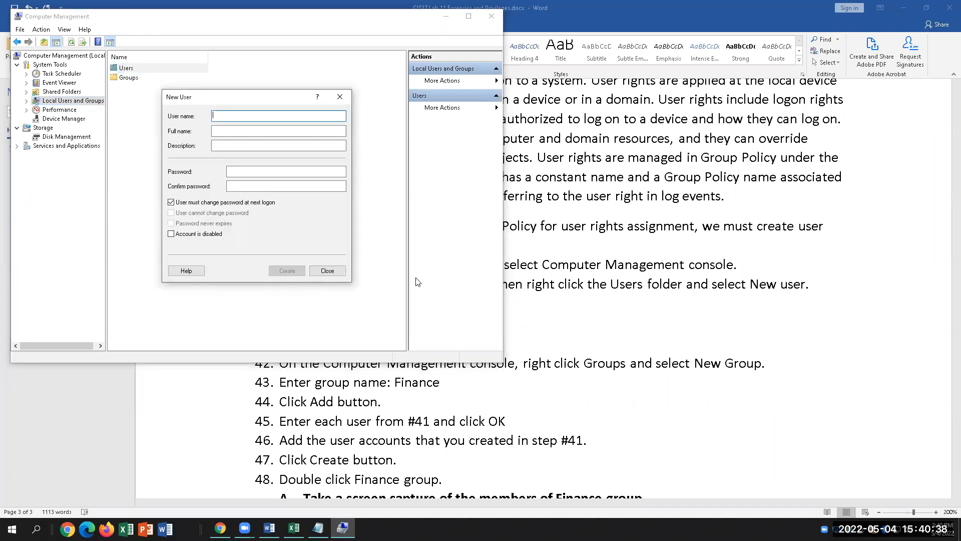
{"action": "left_click", "coordinate": [719, 446]}
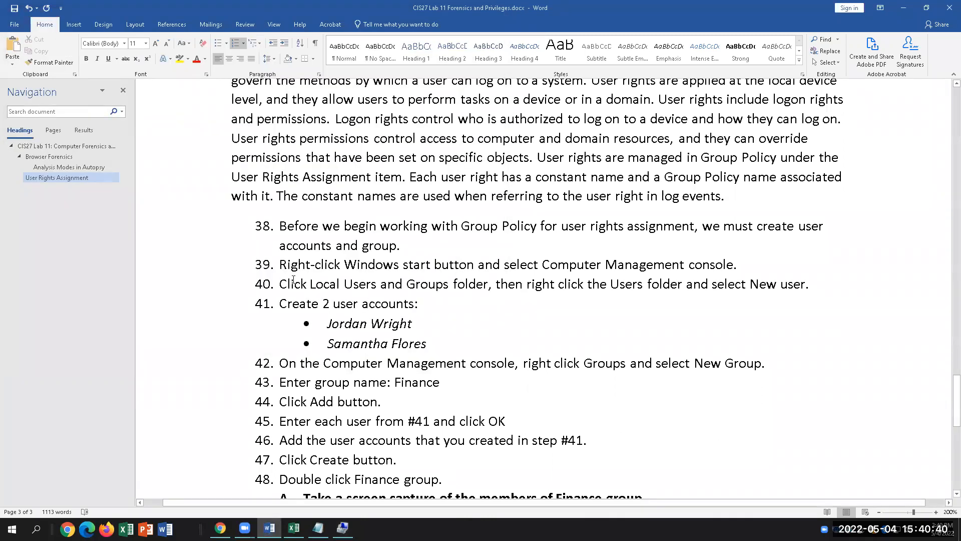
{"action": "left_click_drag", "start_coordinate": [281, 284], "coordinate": [804, 284]}
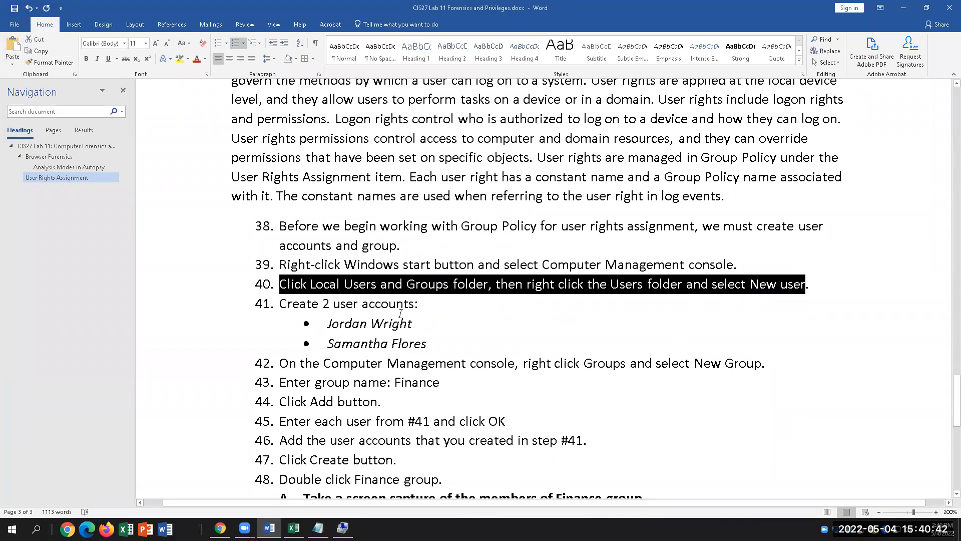
{"action": "left_click", "coordinate": [449, 307]}
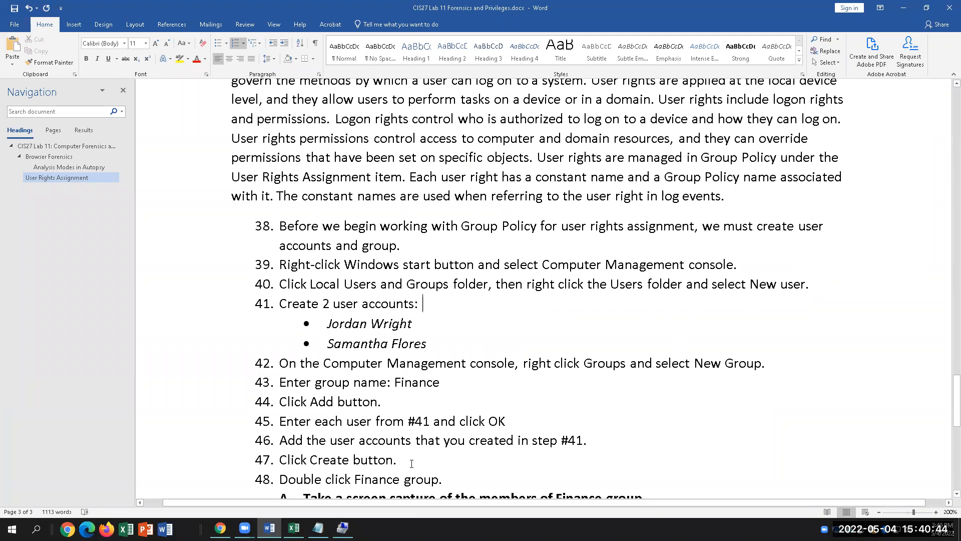
{"action": "left_click", "coordinate": [342, 527]}
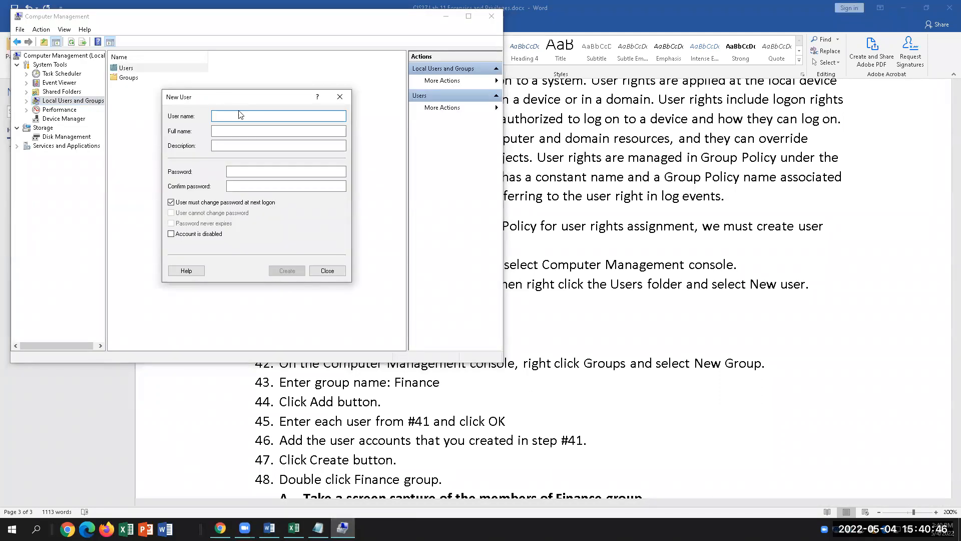
{"action": "left_click", "coordinate": [274, 18]}
{"action": "left_click", "coordinate": [672, 332]}
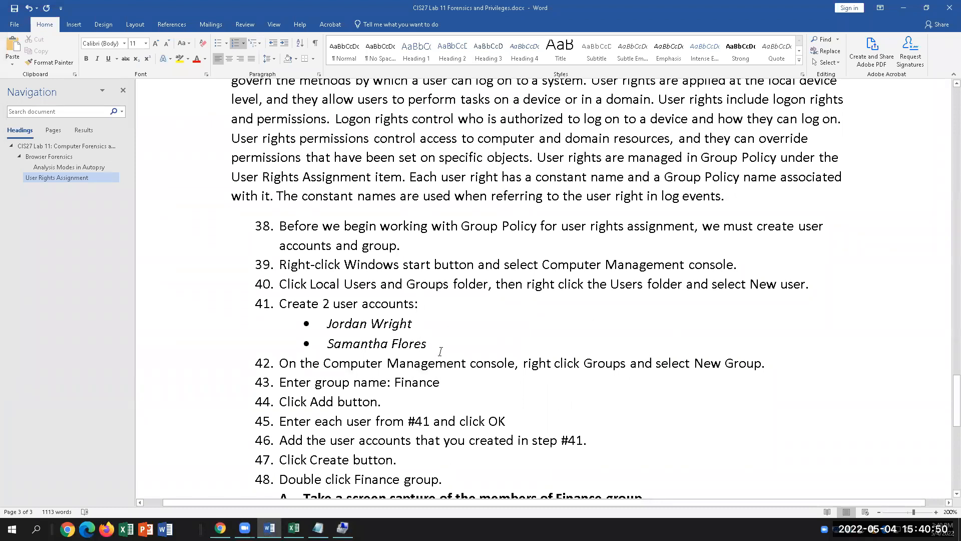
{"action": "left_click", "coordinate": [343, 528]}
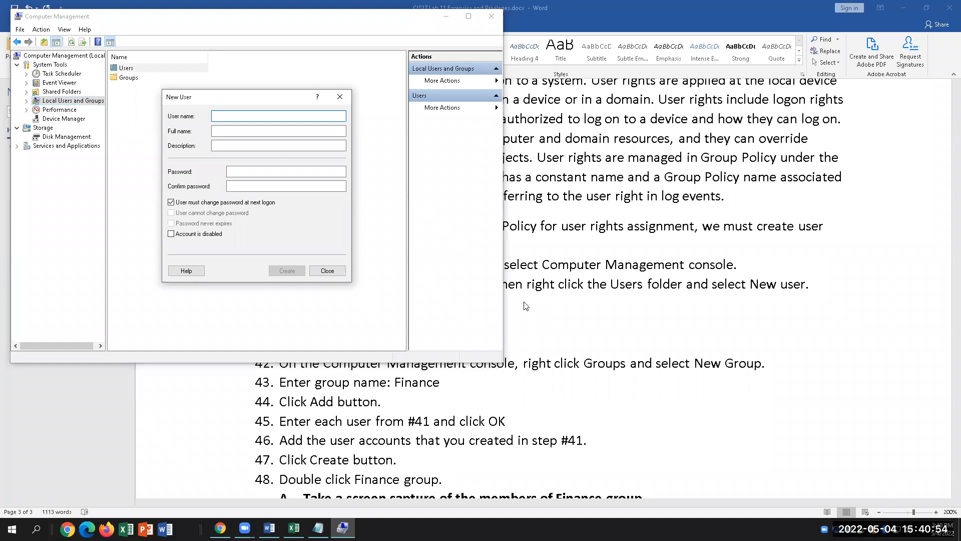
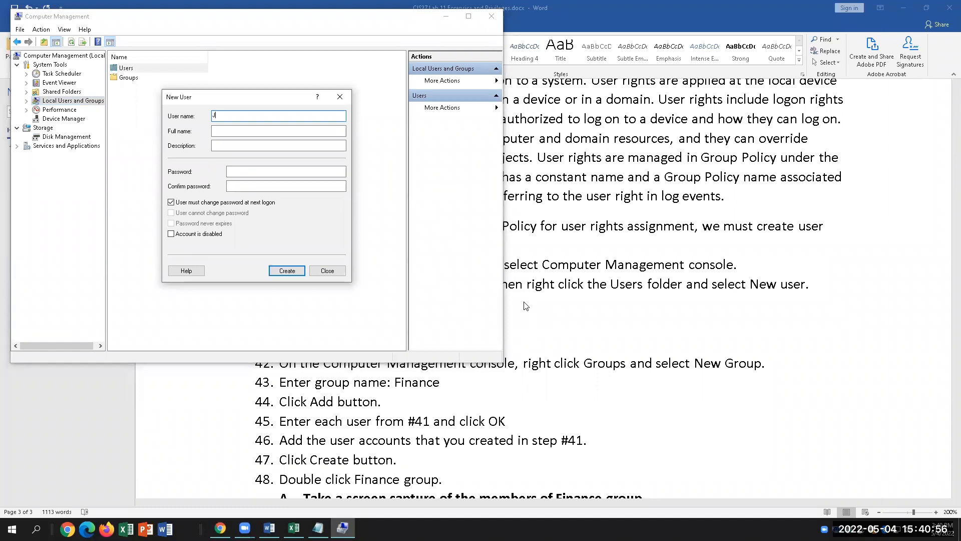
Create the first local user account with its user name and full name.
{"action": "left_click", "coordinate": [235, 131]}
{"action": "left_click", "coordinate": [235, 132]}
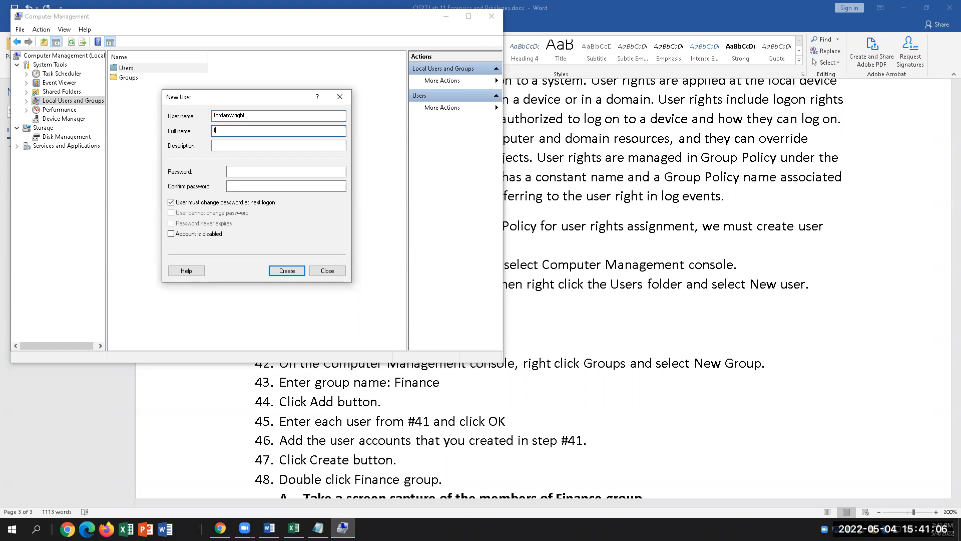
{"action": "left_click", "coordinate": [280, 273]}
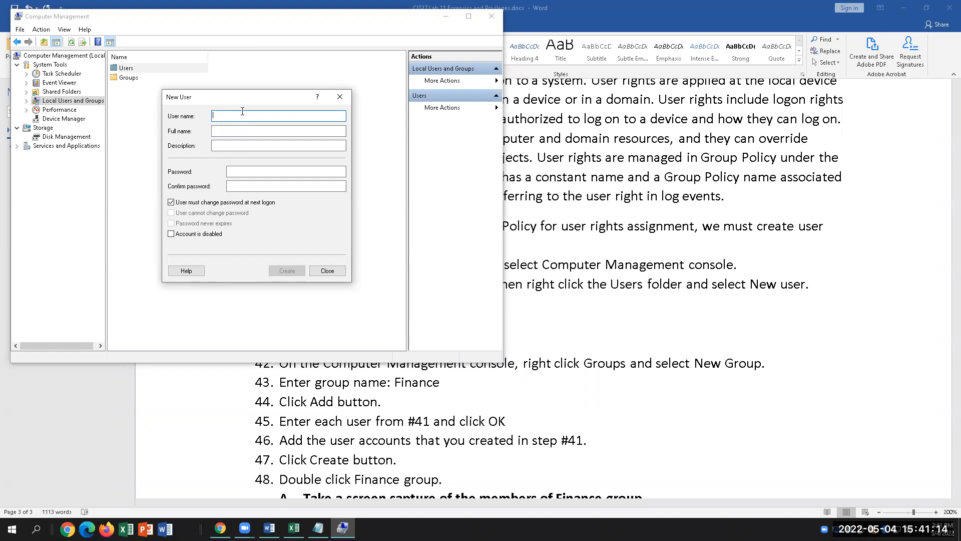
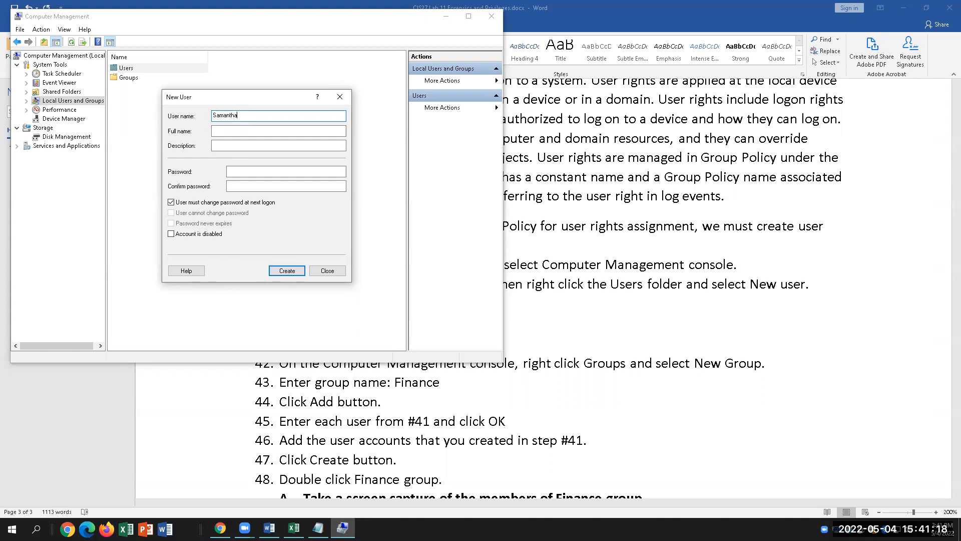
Create the second local user account with its user name and full name, then close the form.
{"action": "left_click", "coordinate": [235, 133]}
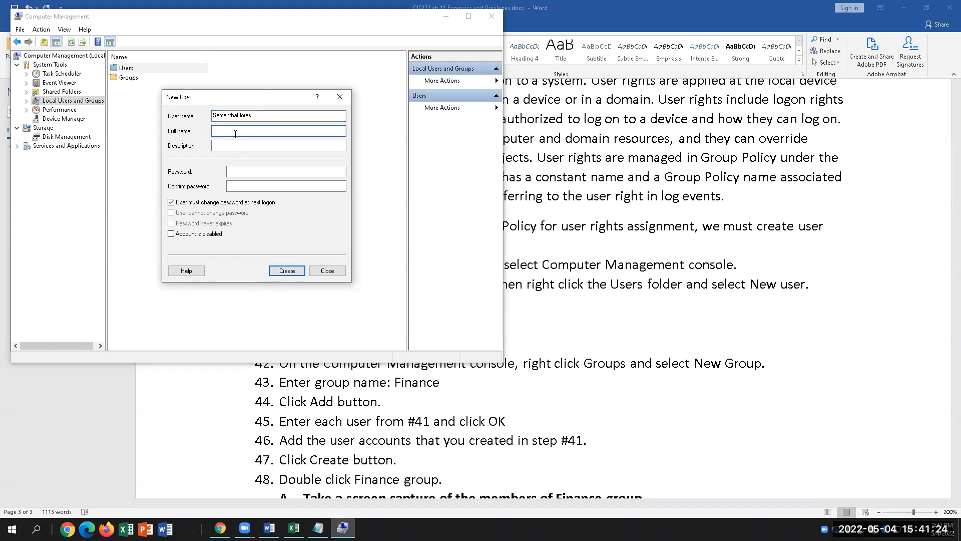
{"action": "left_click", "coordinate": [285, 270]}
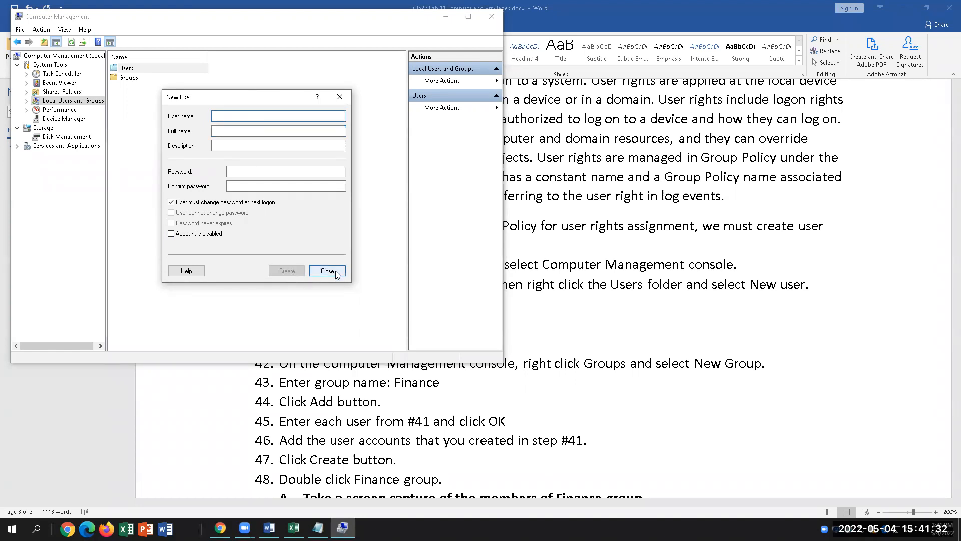
{"action": "left_click", "coordinate": [327, 271]}
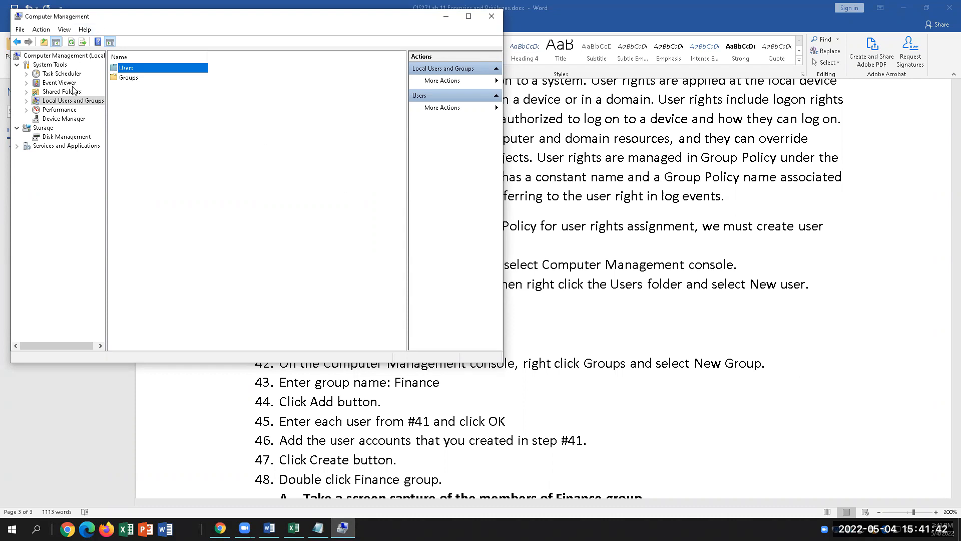
Create a new group named Finance and open Select Users to add its members.
{"action": "right_click", "coordinate": [128, 79]}
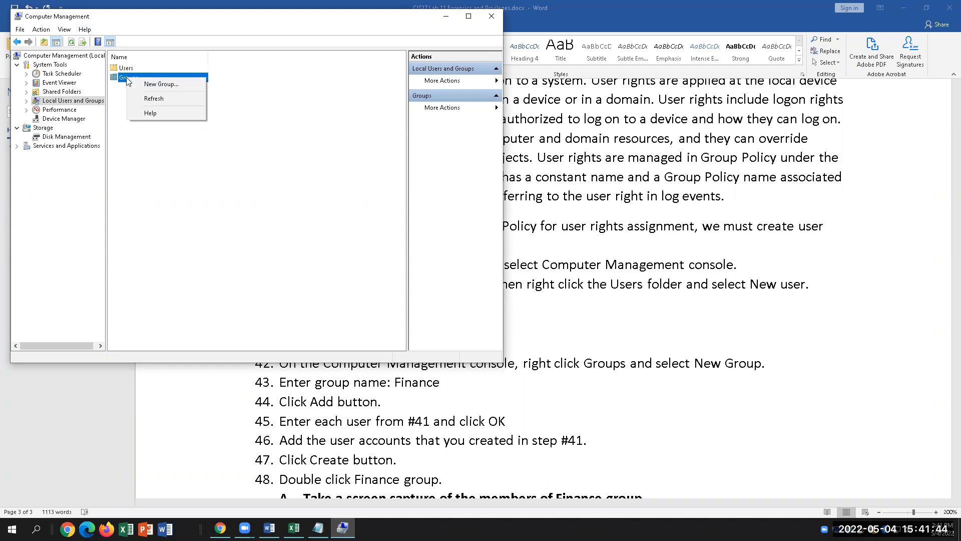
{"action": "left_click", "coordinate": [161, 84]}
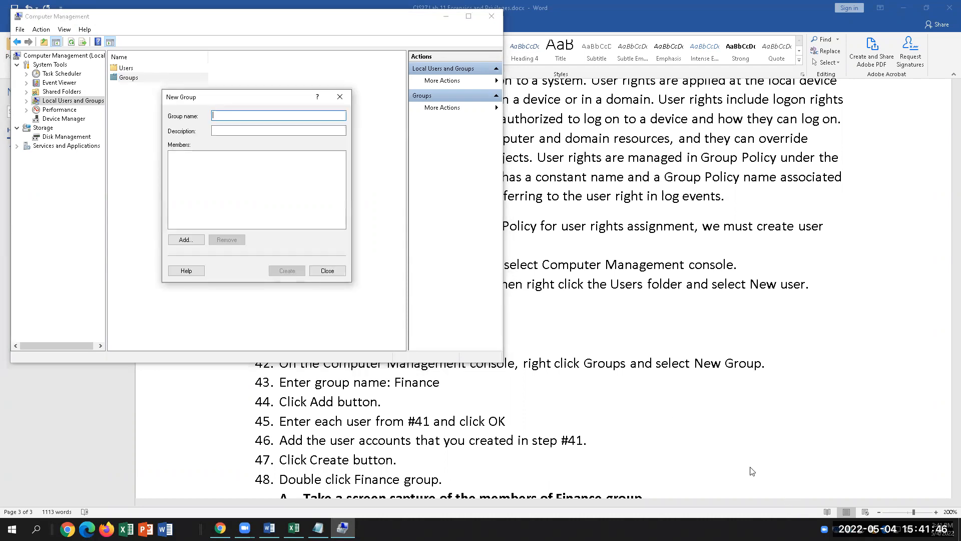
{"action": "left_click", "coordinate": [636, 348]}
{"action": "left_click_drag", "start_coordinate": [463, 340], "coordinate": [281, 303]}
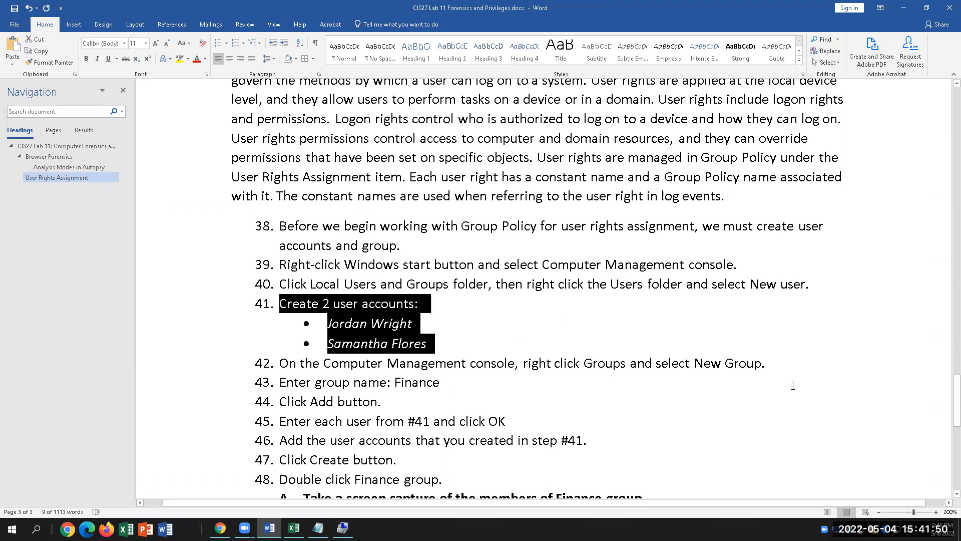
{"action": "left_click", "coordinate": [793, 364]}
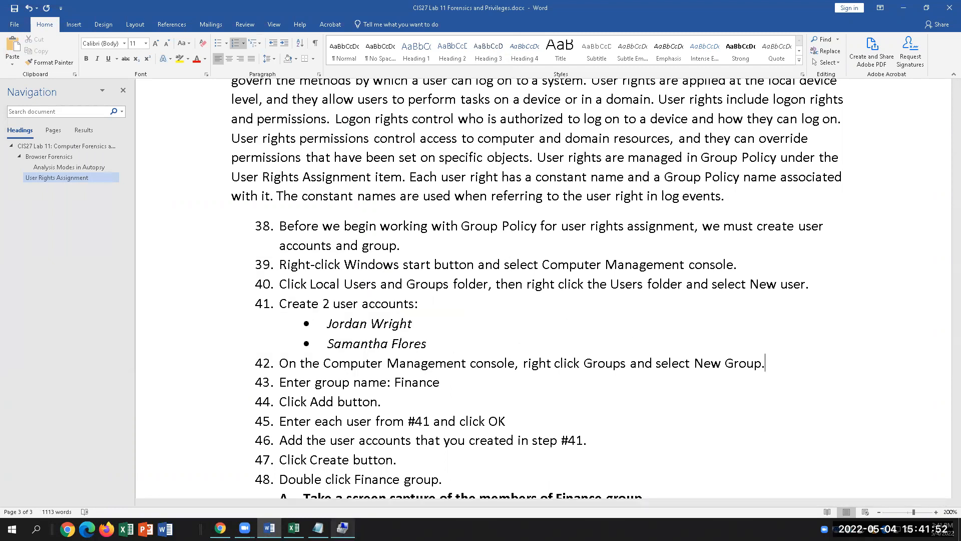
{"action": "left_click", "coordinate": [342, 528]}
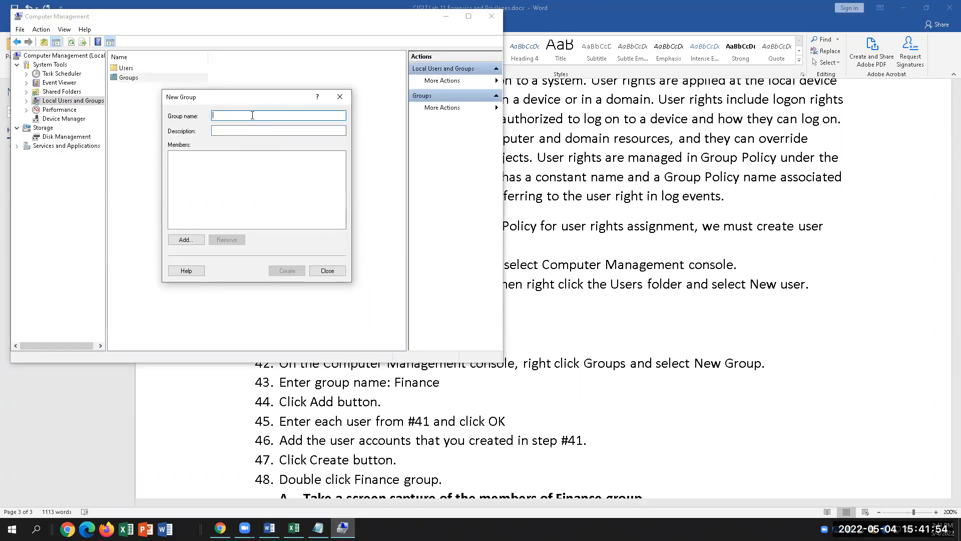
{"action": "type", "text": "Finance"}
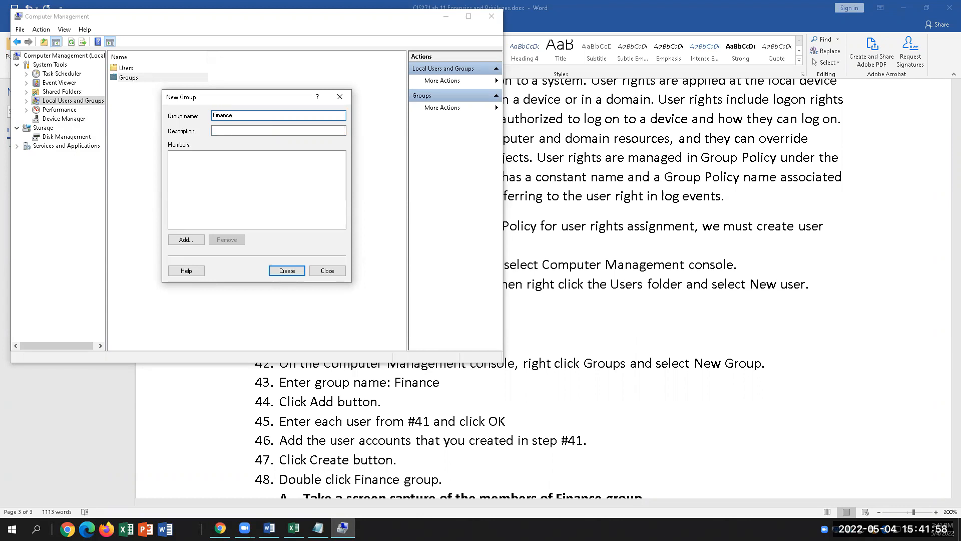
{"action": "left_click", "coordinate": [183, 240]}
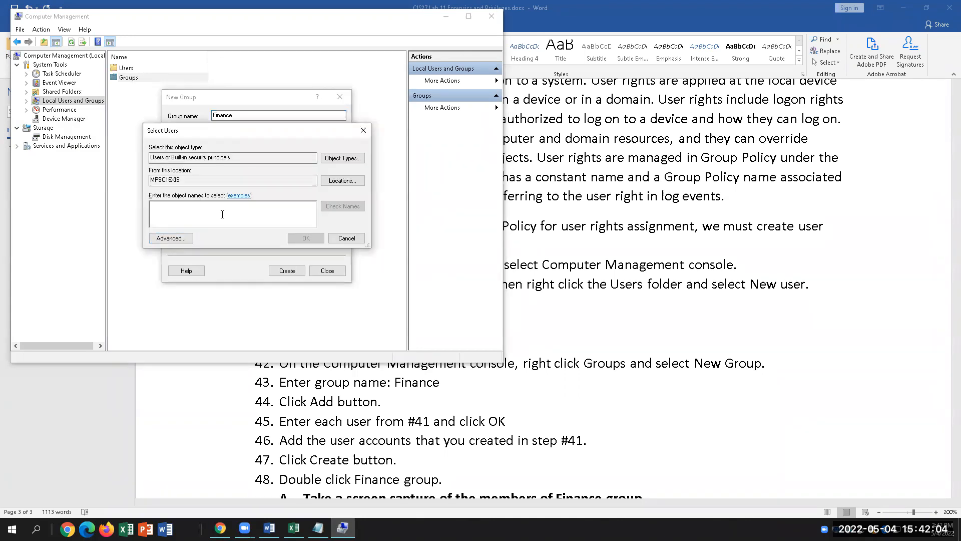
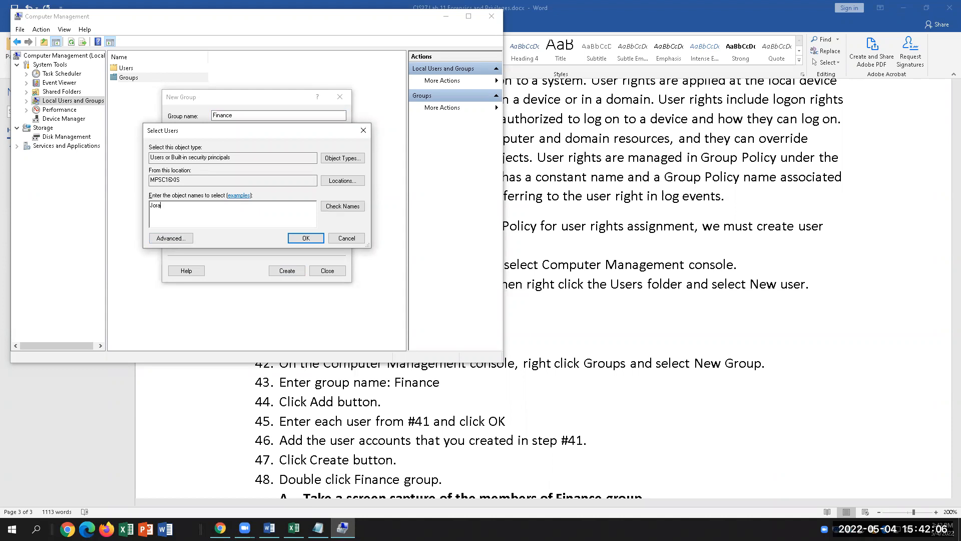
Add the first and second lab user accounts as Finance members and create the group.
{"action": "key", "text": "Return"}
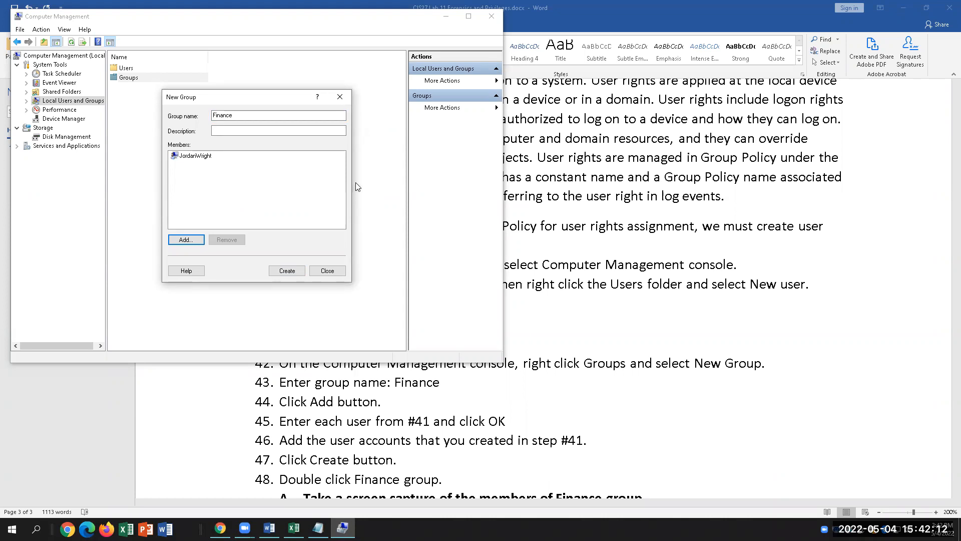
{"action": "left_click", "coordinate": [186, 240]}
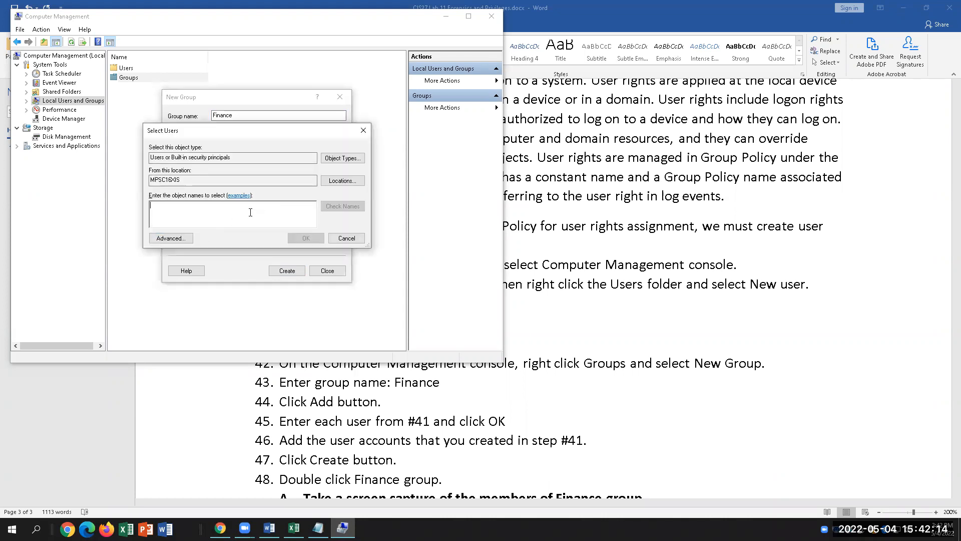
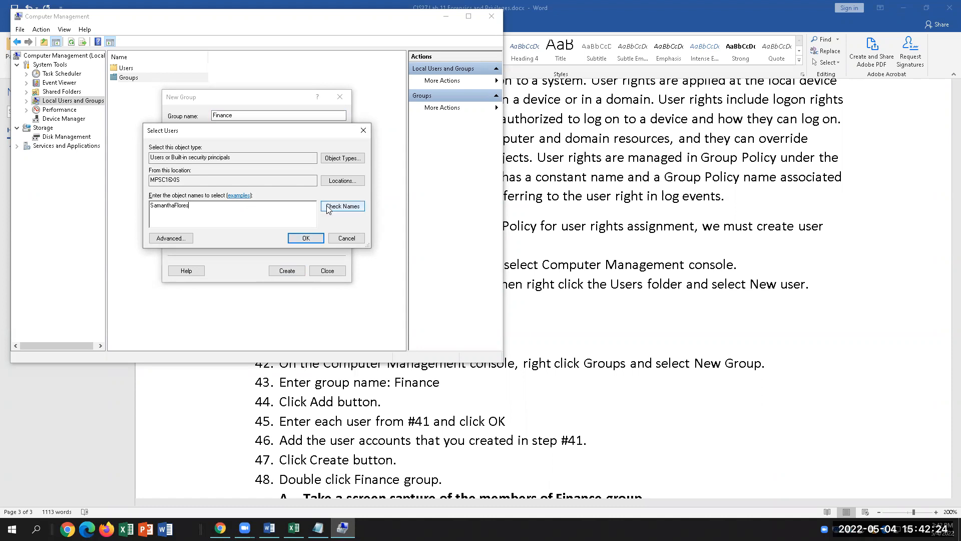
{"action": "left_click", "coordinate": [305, 239]}
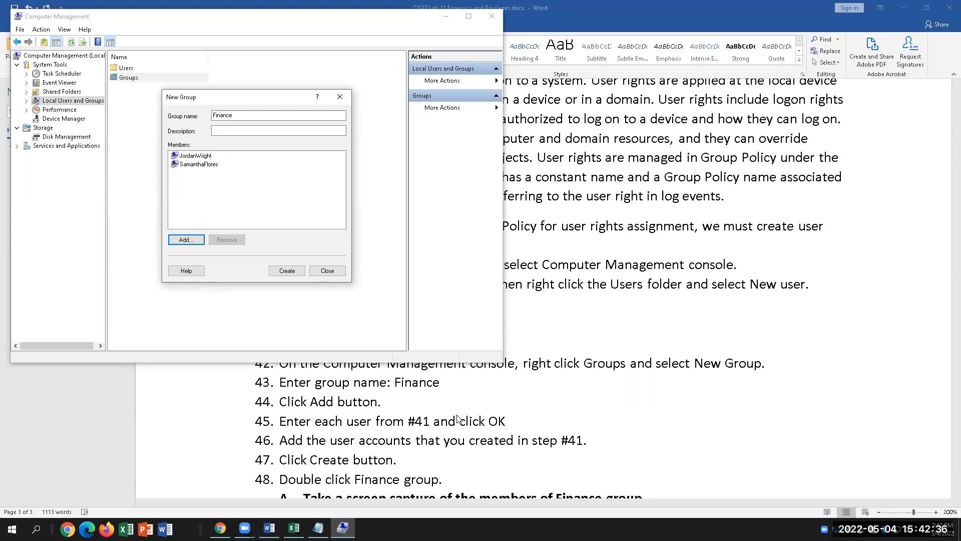
{"action": "left_click", "coordinate": [298, 271]}
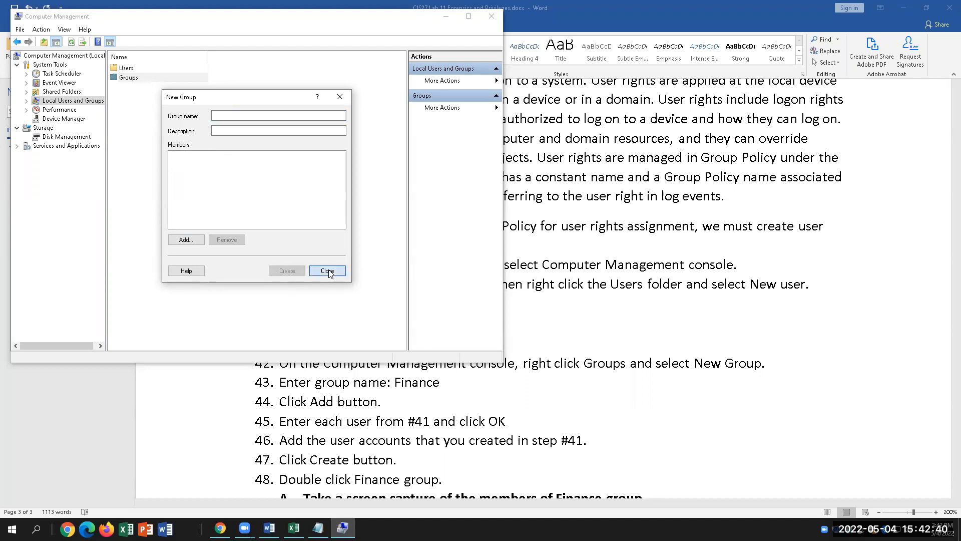
Close the New Group form and open the Finance group's properties from the Groups list.
{"action": "left_click", "coordinate": [328, 271]}
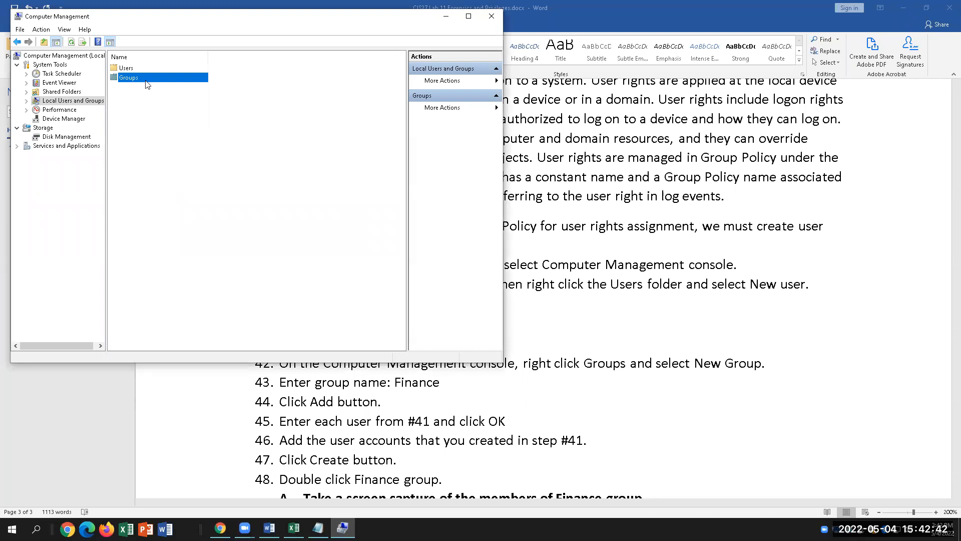
{"action": "double_click", "coordinate": [132, 79]}
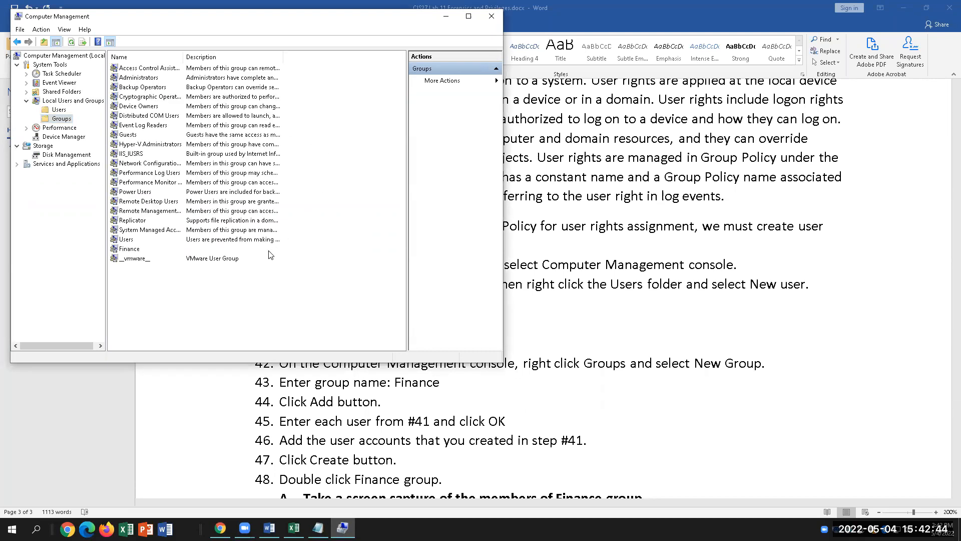
{"action": "left_click", "coordinate": [123, 250]}
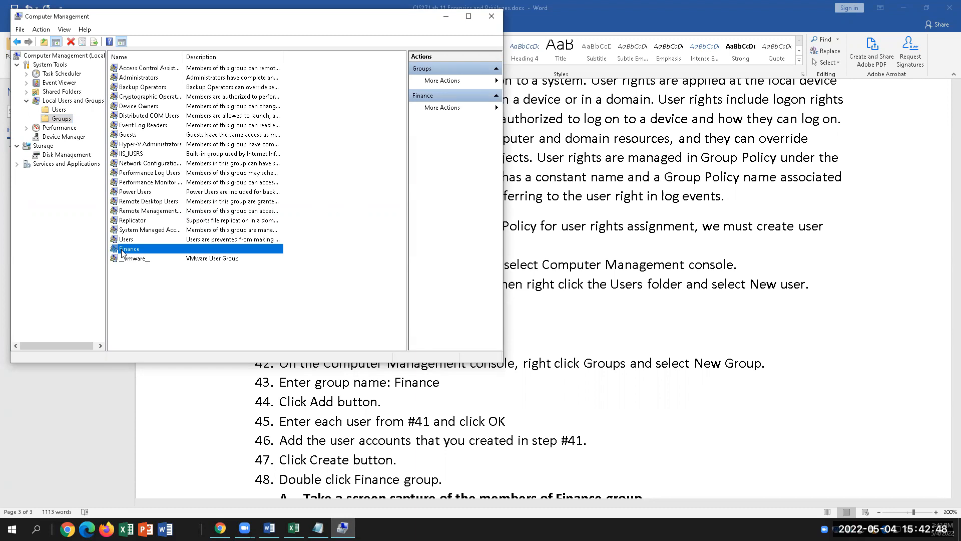
{"action": "double_click", "coordinate": [122, 250]}
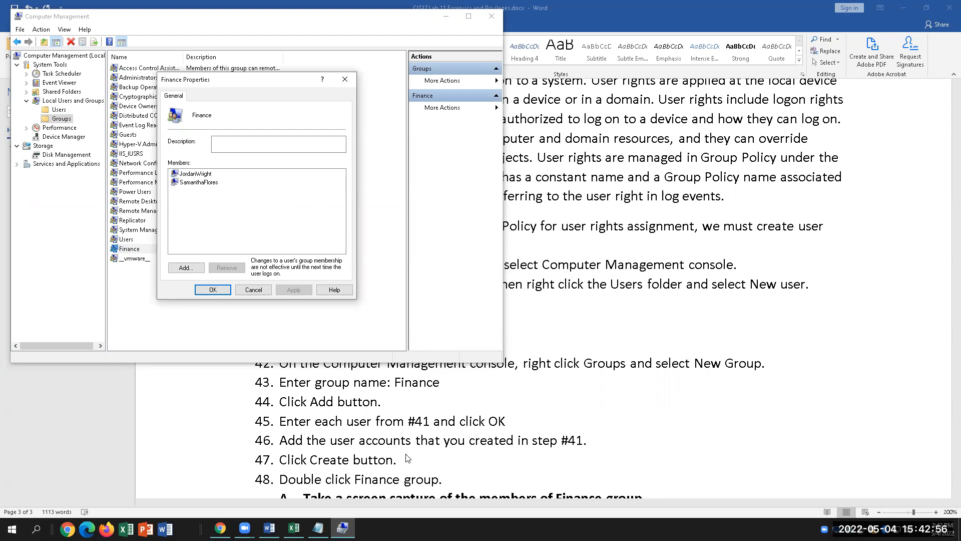
Review steps 45–47 in the Word lab instructions.
{"action": "left_click", "coordinate": [430, 450]}
{"action": "left_click", "coordinate": [535, 426]}
{"action": "scroll", "coordinate": [531, 395], "scroll_direction": "down", "scroll_amount": 2}
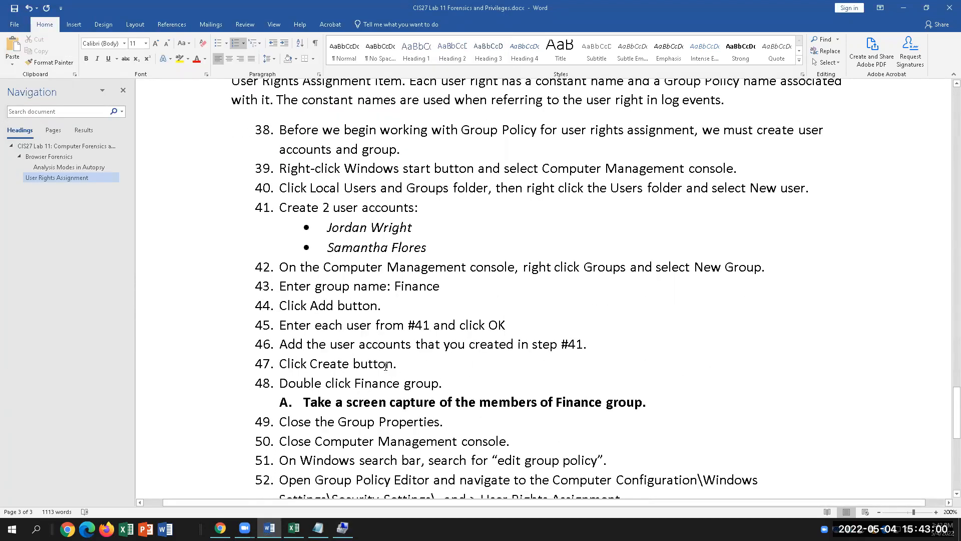
{"action": "left_click", "coordinate": [423, 364]}
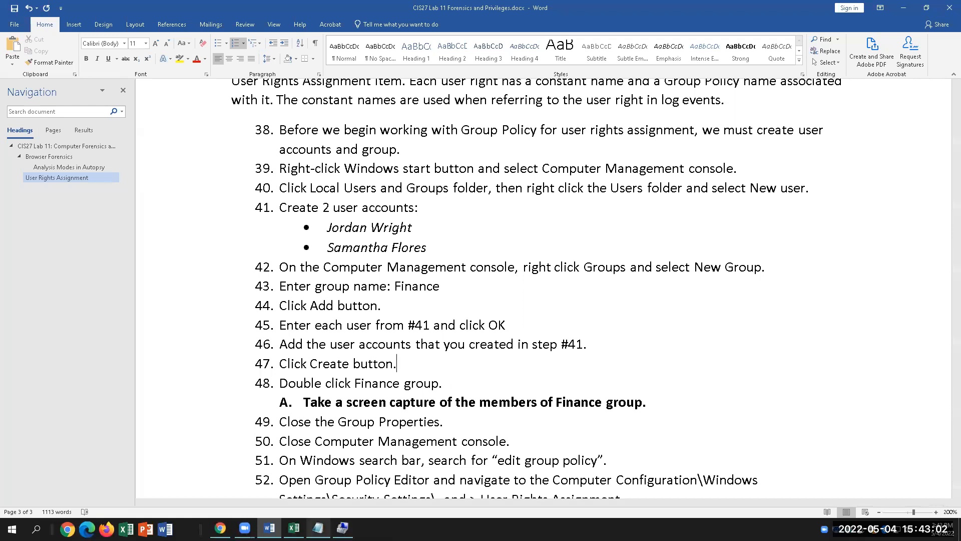
Reopen the Finance group's properties in Computer Management to verify its members, then close them.
{"action": "left_click", "coordinate": [342, 527]}
{"action": "left_click", "coordinate": [67, 120]}
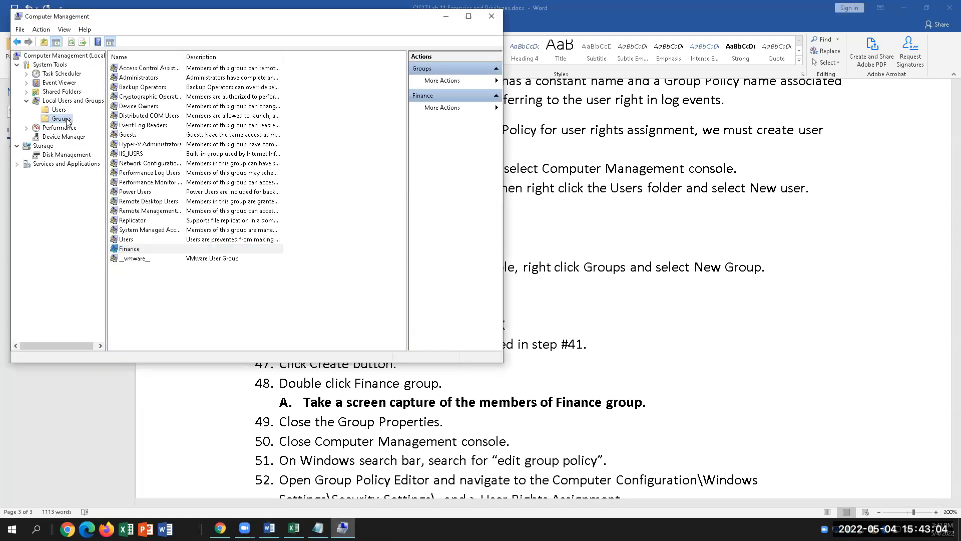
{"action": "left_click", "coordinate": [143, 250]}
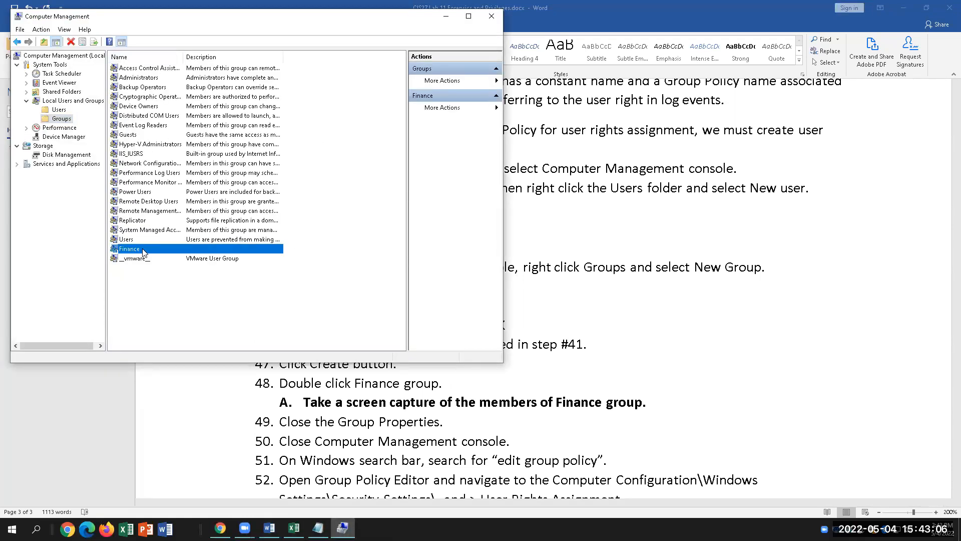
{"action": "double_click", "coordinate": [143, 250]}
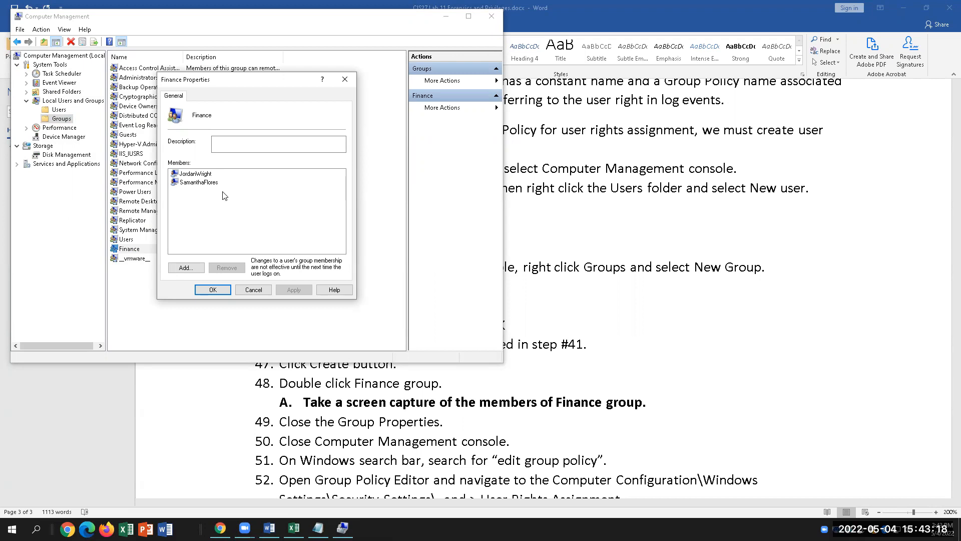
{"action": "left_click", "coordinate": [345, 79]}
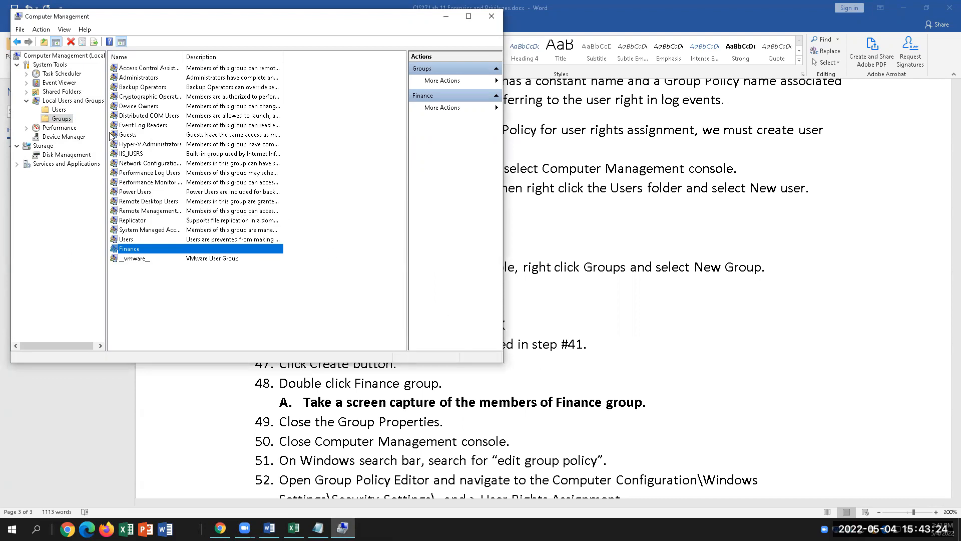
Highlight the wording of steps 41 and 42 in the lab instructions for reference.
{"action": "left_click", "coordinate": [621, 260]}
{"action": "left_click_drag", "start_coordinate": [324, 267], "coordinate": [661, 268]}
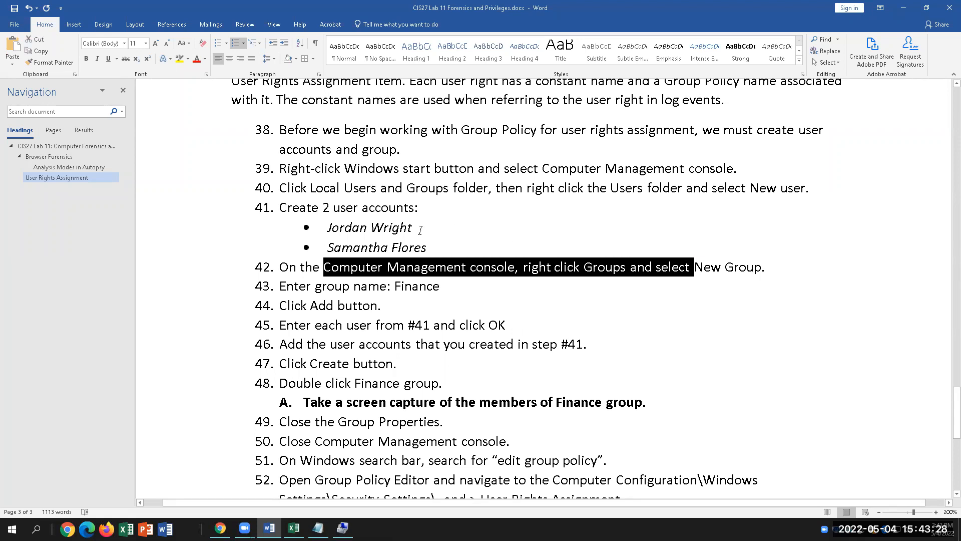
{"action": "left_click", "coordinate": [427, 207]}
{"action": "left_click_drag", "start_coordinate": [427, 207], "coordinate": [333, 208]}
{"action": "left_click", "coordinate": [575, 287]}
{"action": "left_click", "coordinate": [342, 528]}
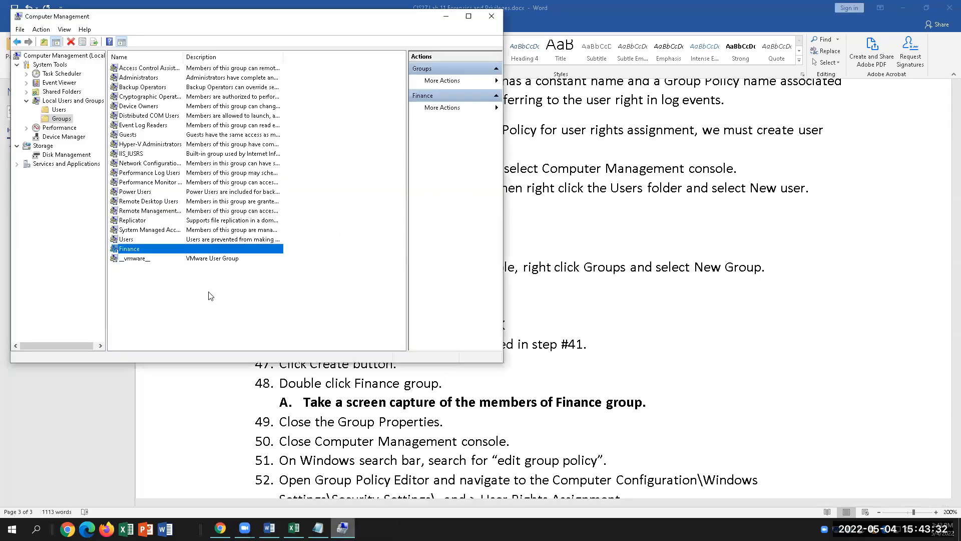
{"action": "right_click", "coordinate": [61, 122]}
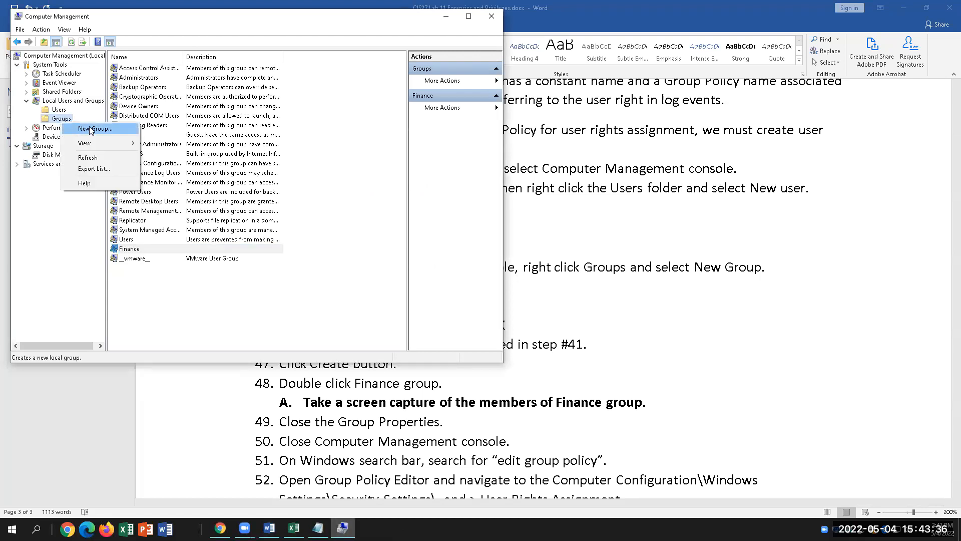
{"action": "left_click", "coordinate": [91, 130]}
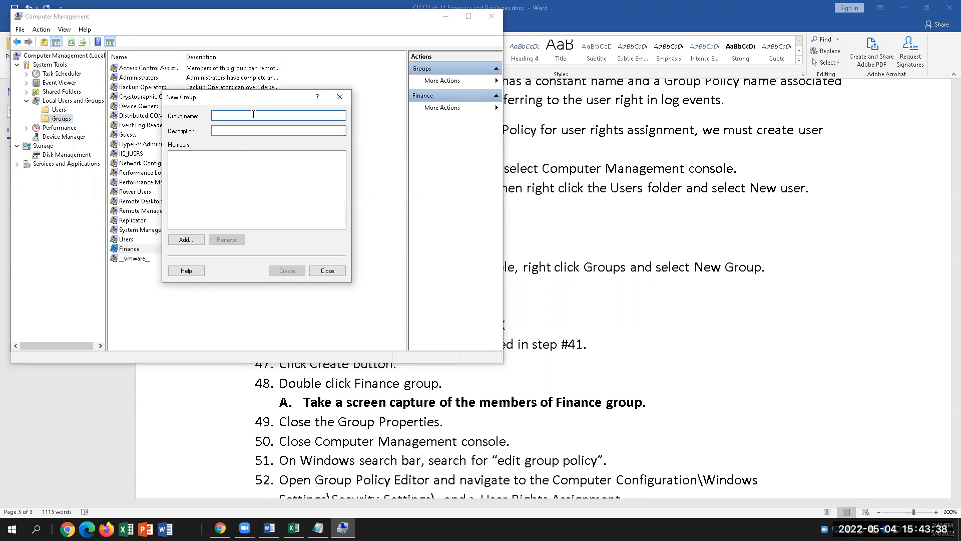
{"action": "left_click", "coordinate": [195, 242]}
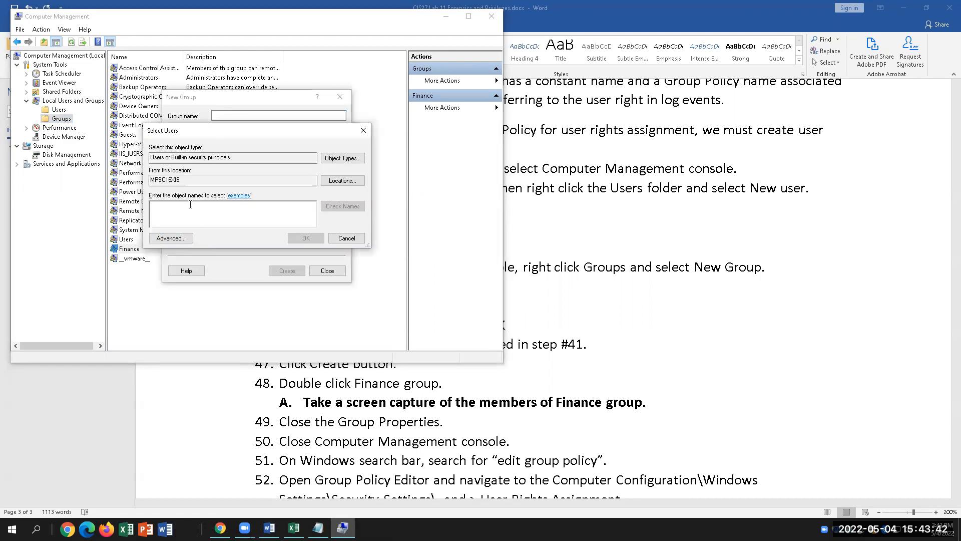
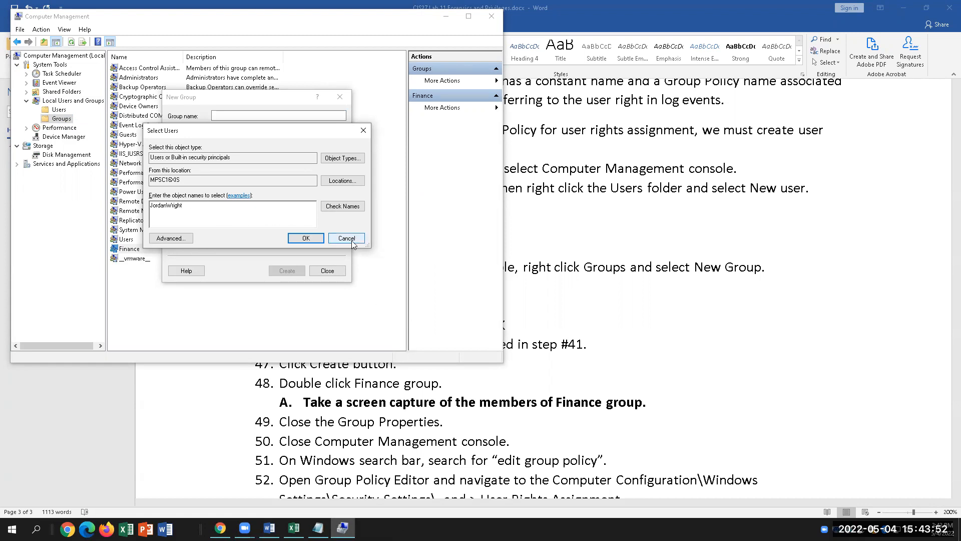
{"action": "left_click", "coordinate": [346, 238]}
{"action": "left_click", "coordinate": [327, 271]}
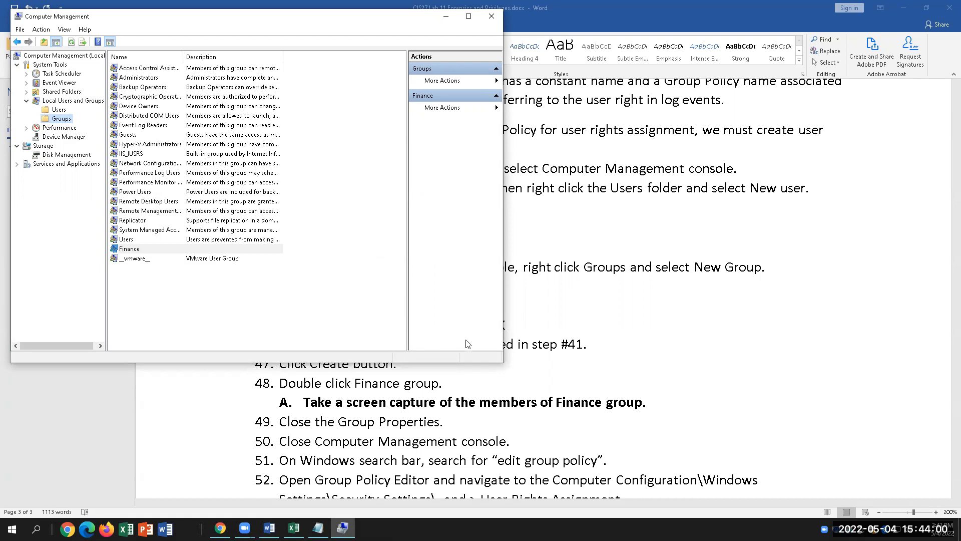
{"action": "left_click", "coordinate": [611, 415]}
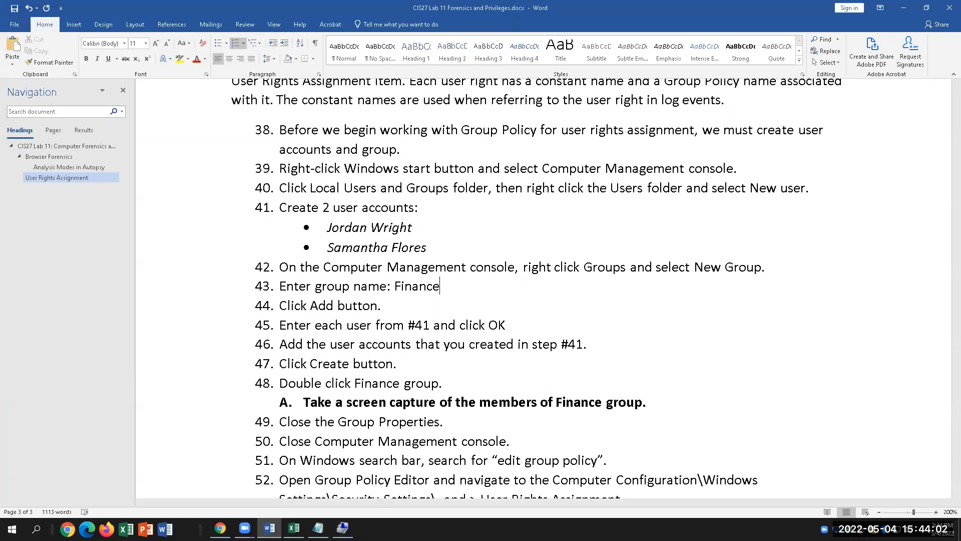
Check the Finance group's two members in its properties, then close Computer Management.
{"action": "left_click", "coordinate": [342, 527]}
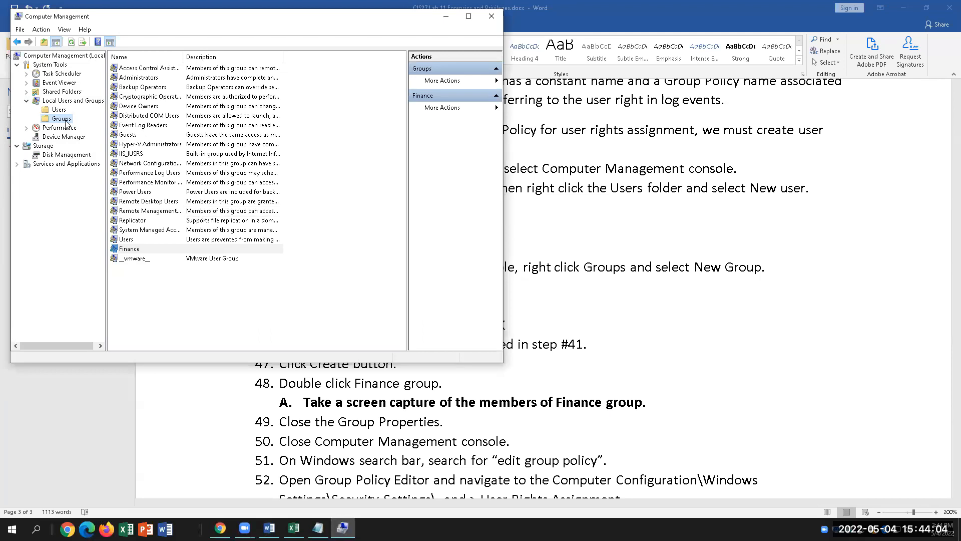
{"action": "double_click", "coordinate": [135, 249]}
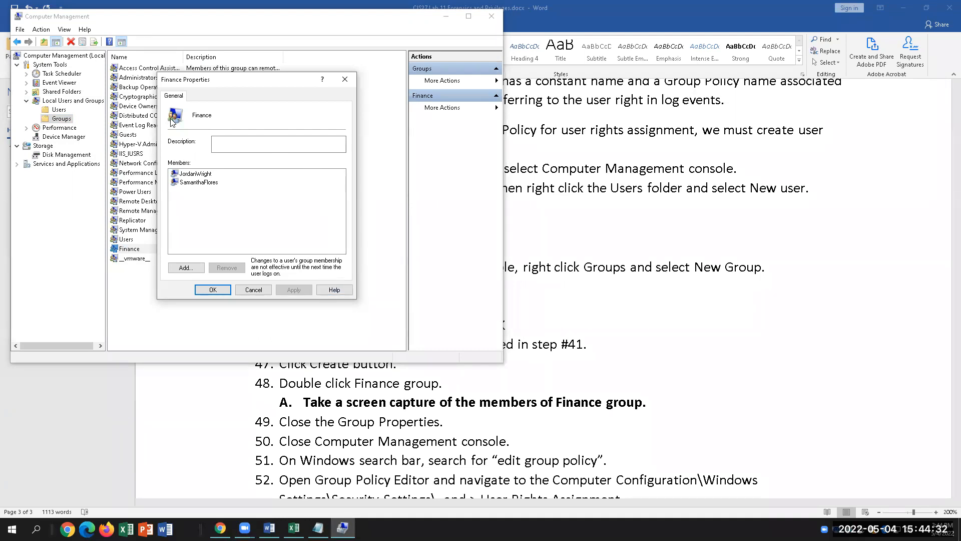
{"action": "left_click", "coordinate": [345, 80]}
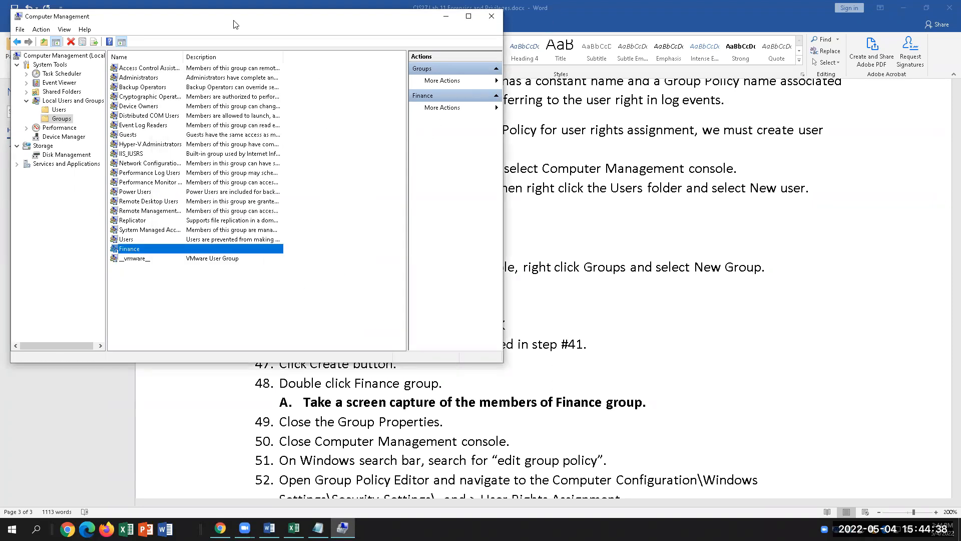
{"action": "left_click_drag", "start_coordinate": [235, 22], "coordinate": [241, 91]}
{"action": "left_click", "coordinate": [501, 86]}
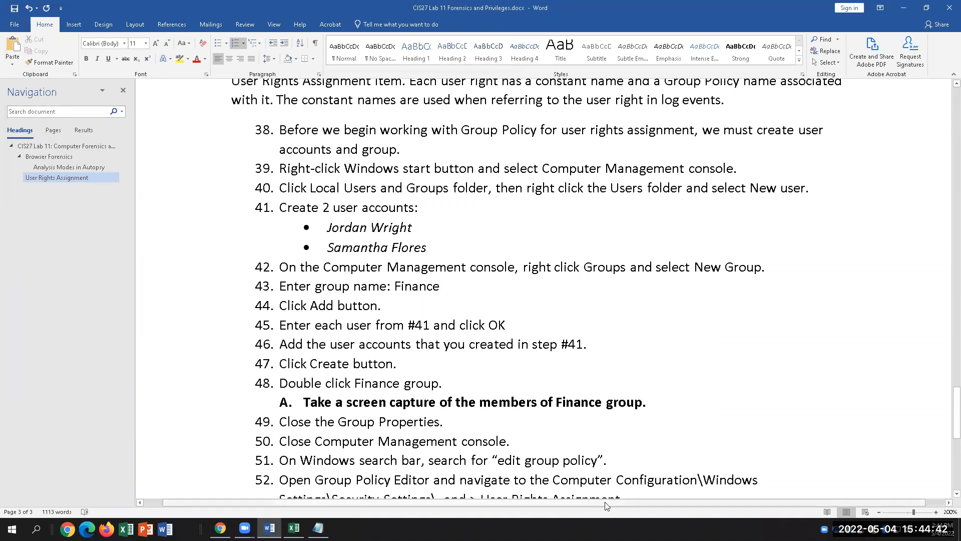
Search Windows for 'edit' and launch the Edit group policy tool.
{"action": "scroll", "coordinate": [536, 449], "scroll_direction": "down", "scroll_amount": 2}
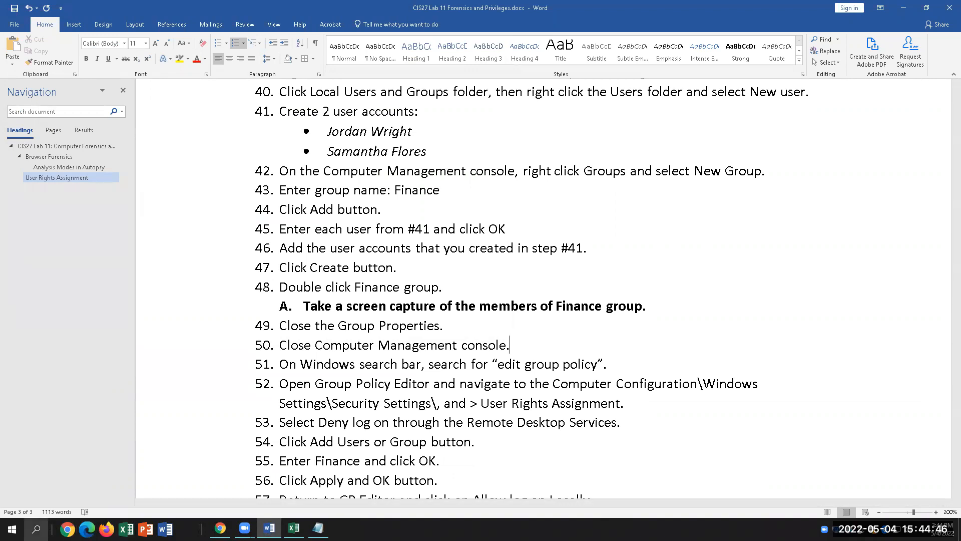
{"action": "left_click", "coordinate": [36, 528]}
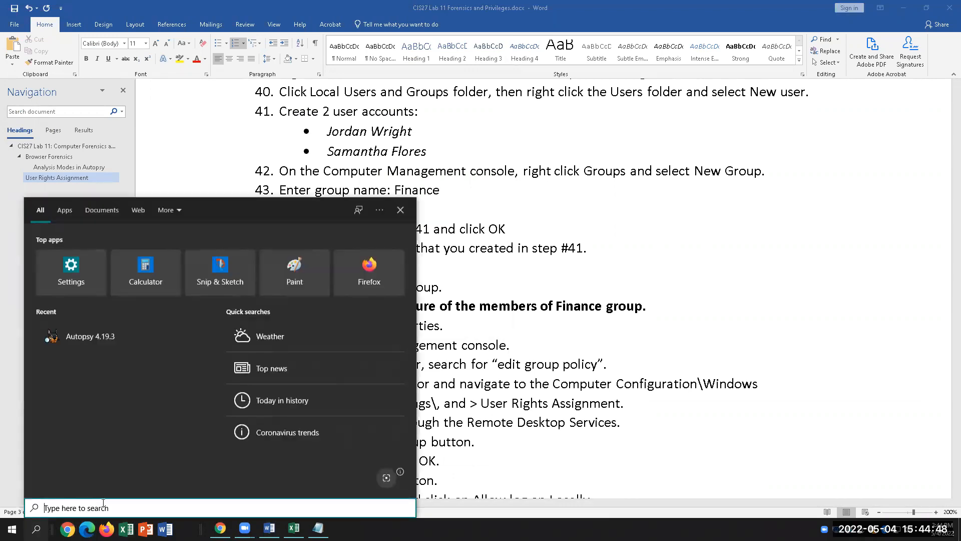
{"action": "type", "text": "edit"}
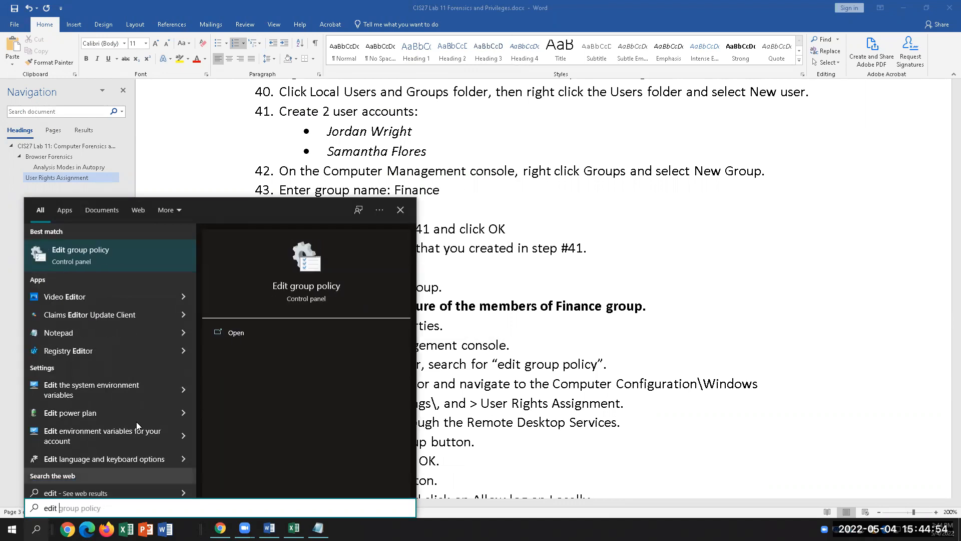
{"action": "left_click", "coordinate": [84, 256]}
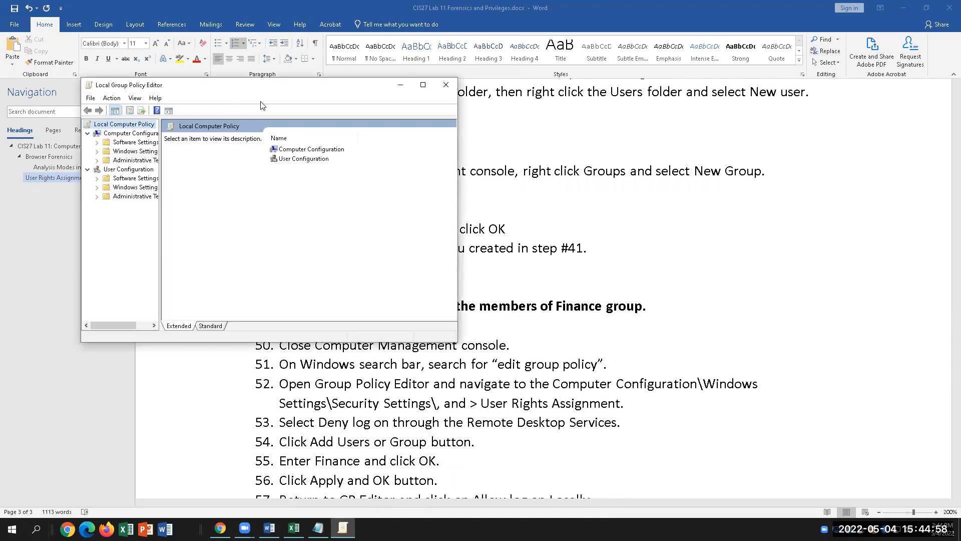
Expand Computer Configuration > Windows Settings in the Local Group Policy Editor tree.
{"action": "left_click_drag", "start_coordinate": [251, 92], "coordinate": [203, 72]}
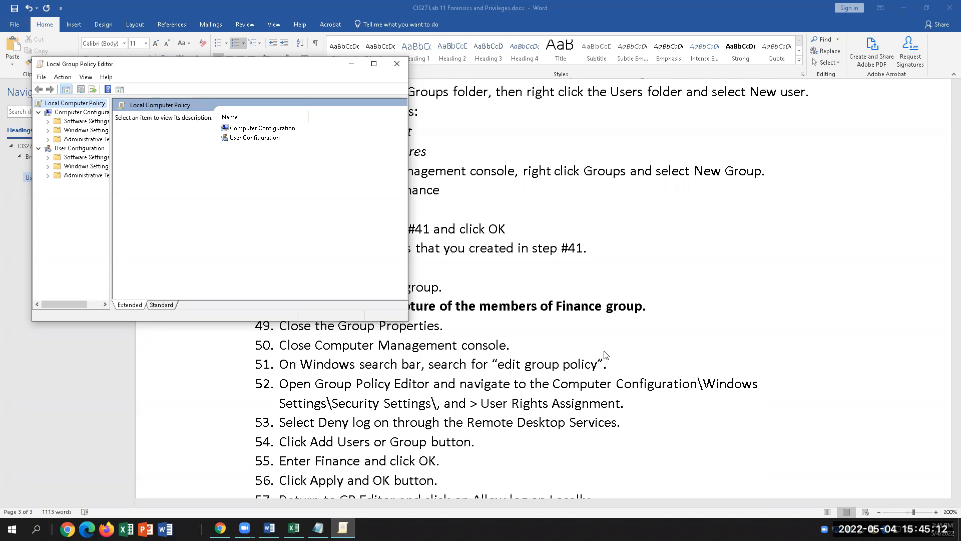
{"action": "left_click", "coordinate": [75, 113]}
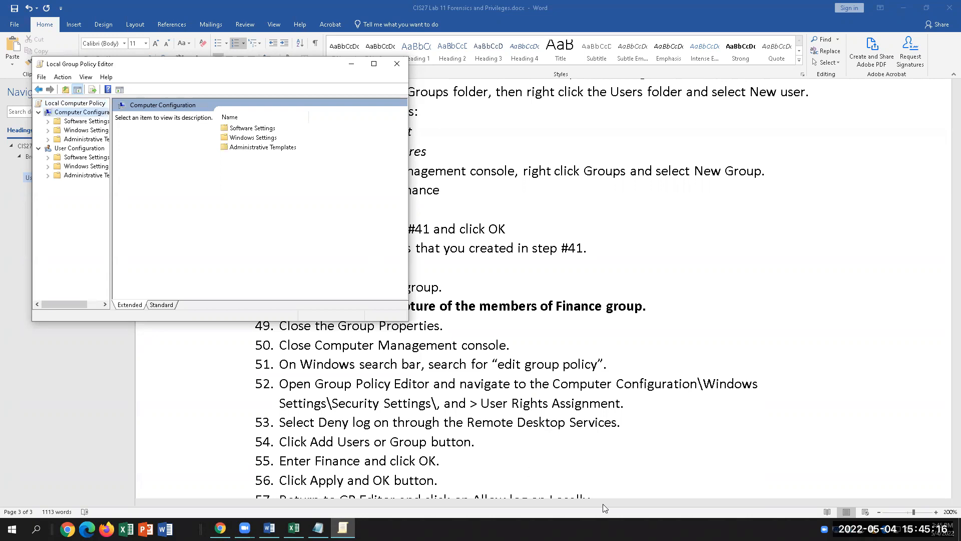
{"action": "left_click", "coordinate": [257, 138]}
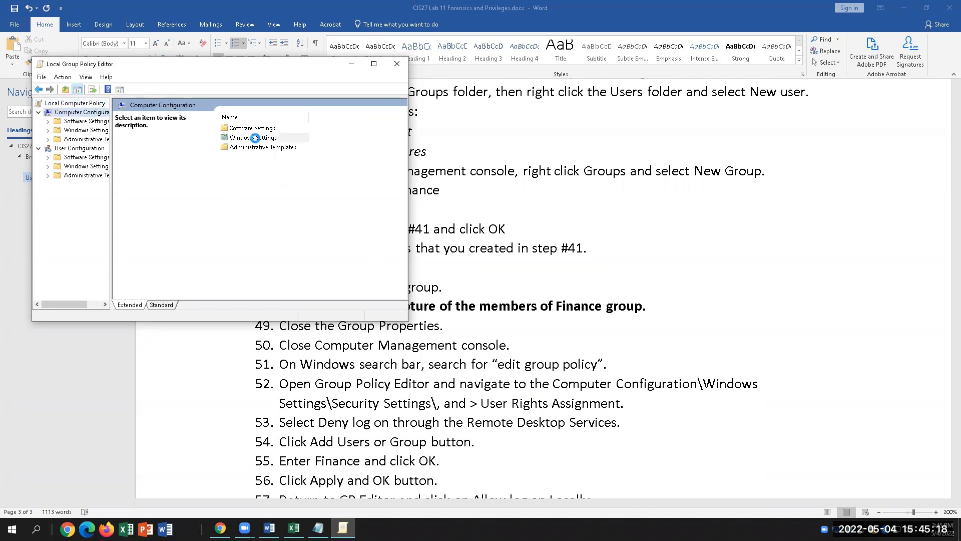
{"action": "left_click", "coordinate": [77, 131]}
{"action": "left_click", "coordinate": [48, 130]}
Expand Security Settings > Local Policies, then return to step 52 in the Word instructions.
{"action": "left_click_drag", "start_coordinate": [111, 200], "coordinate": [174, 201]}
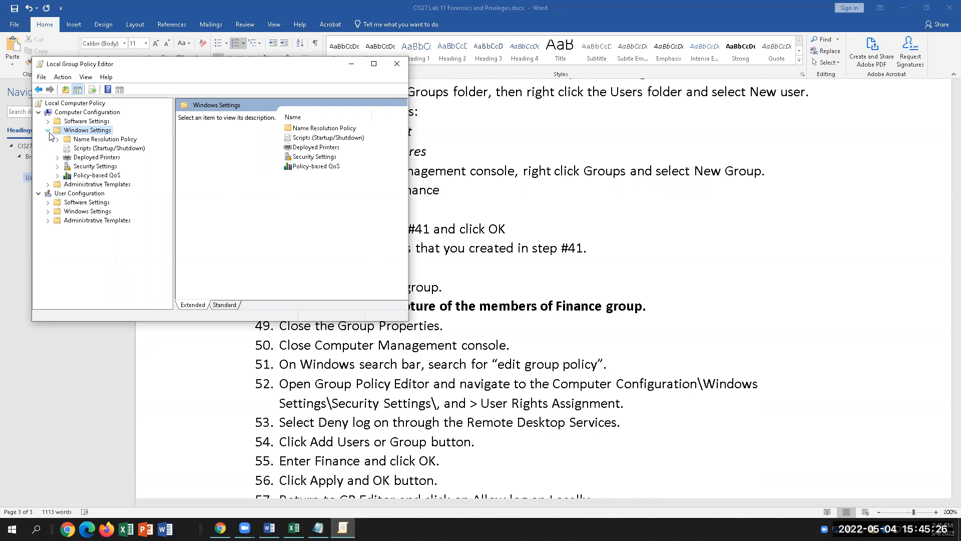
{"action": "left_click", "coordinate": [75, 167]}
{"action": "left_click", "coordinate": [58, 167]}
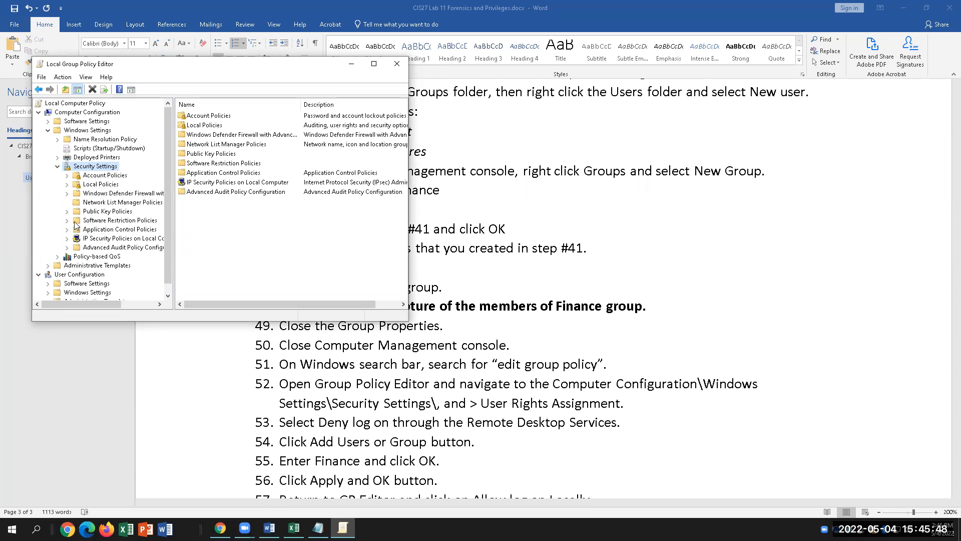
{"action": "left_click", "coordinate": [67, 185]}
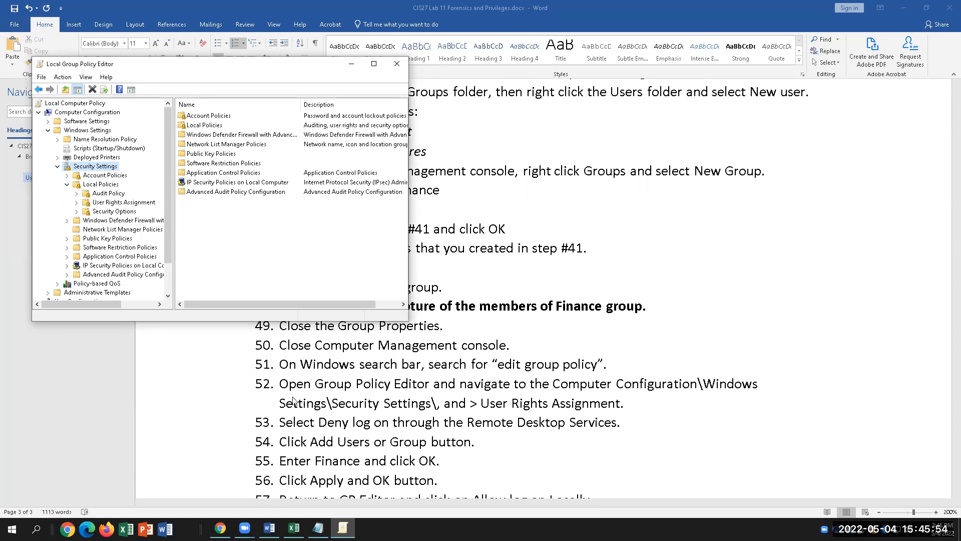
{"action": "left_click", "coordinate": [332, 400]}
{"action": "left_click", "coordinate": [332, 402]}
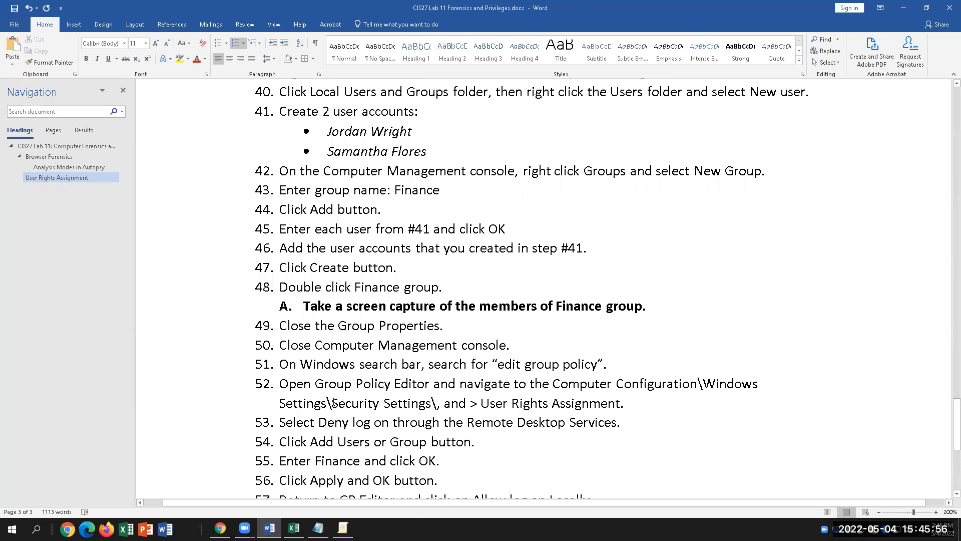
Replace the comma after Settings\ in step 52 with 'Local Policies'.
{"action": "key", "text": "Right"}
{"action": "key", "text": "Right"}
{"action": "key", "text": "Right"}
{"action": "key", "text": "Right"}
{"action": "key", "text": "Right"}
{"action": "key", "text": "Right"}
{"action": "key", "text": "Right"}
{"action": "key", "text": "Right"}
{"action": "key", "text": "Right"}
{"action": "key", "text": "Right"}
{"action": "key", "text": "Right"}
{"action": "key", "text": "Right"}
{"action": "key", "text": "Right"}
{"action": "key", "text": "Right"}
{"action": "key", "text": "Right"}
{"action": "key", "text": "Right"}
{"action": "key", "text": "Right"}
{"action": "key", "text": "Right"}
{"action": "key", "text": "Right"}
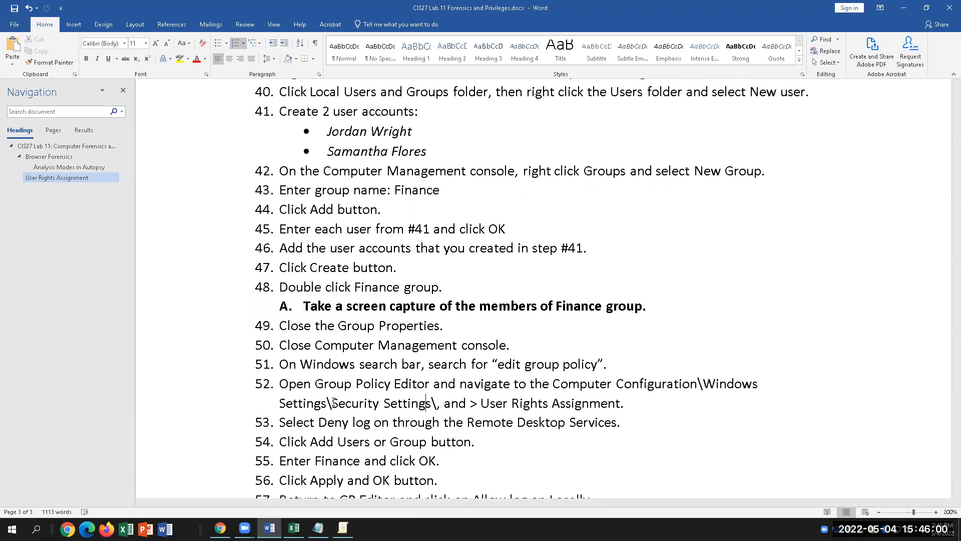
{"action": "key", "text": "BackSpace"}
{"action": "type", "text": "Local Poli"}
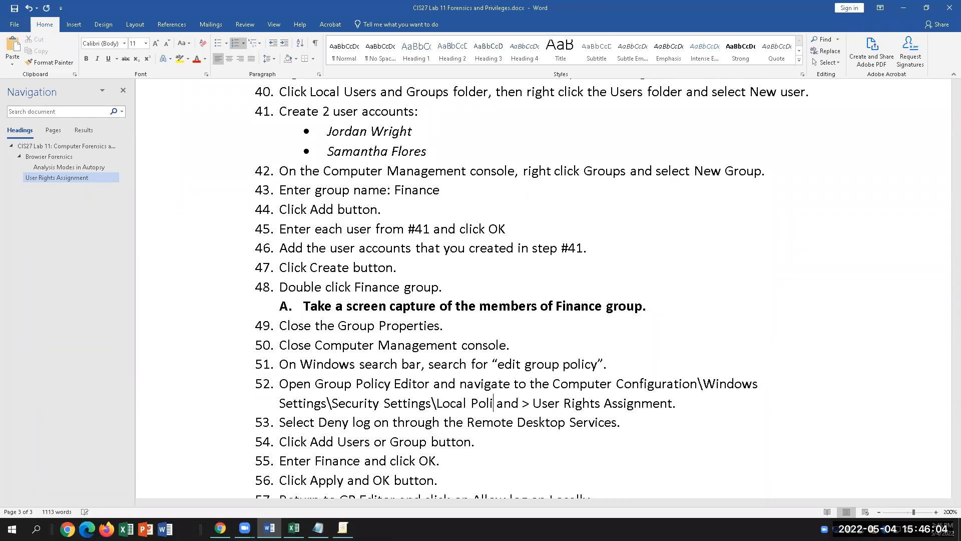
{"action": "type", "text": "cies"}
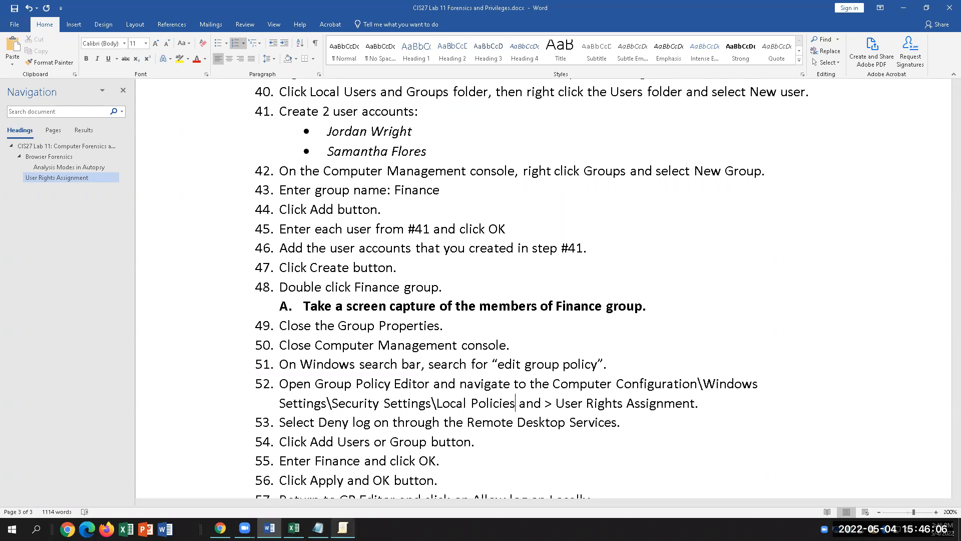
{"action": "key", "text": "alt+Tab"}
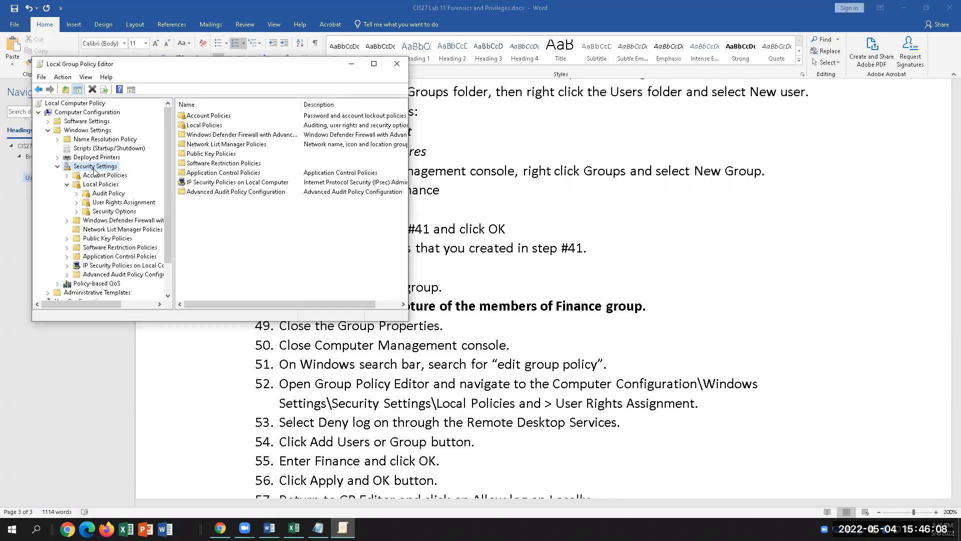
In User Rights Assignment, open Properties of Deny log on through Remote Desktop Services.
{"action": "left_click", "coordinate": [92, 185]}
{"action": "left_click", "coordinate": [96, 203]}
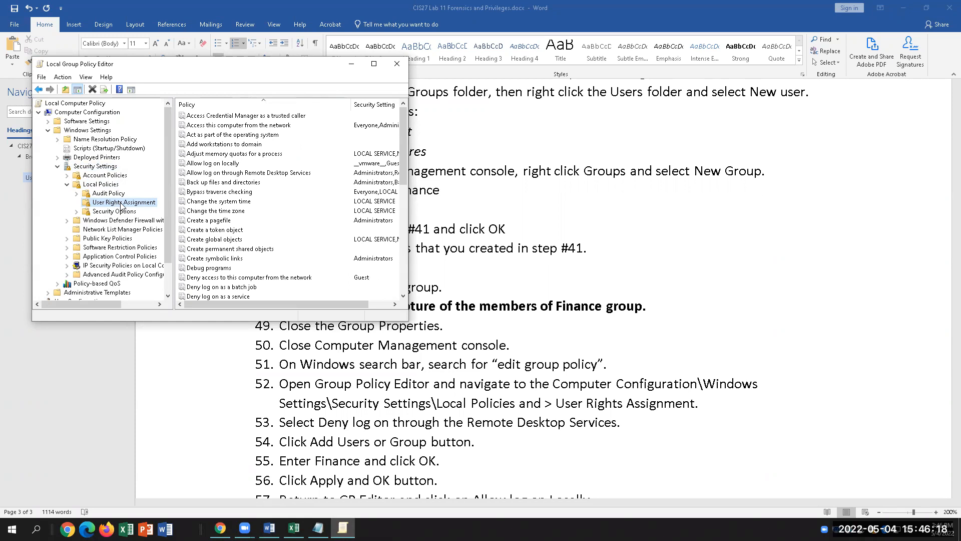
{"action": "scroll", "coordinate": [249, 238], "scroll_direction": "down", "scroll_amount": 1}
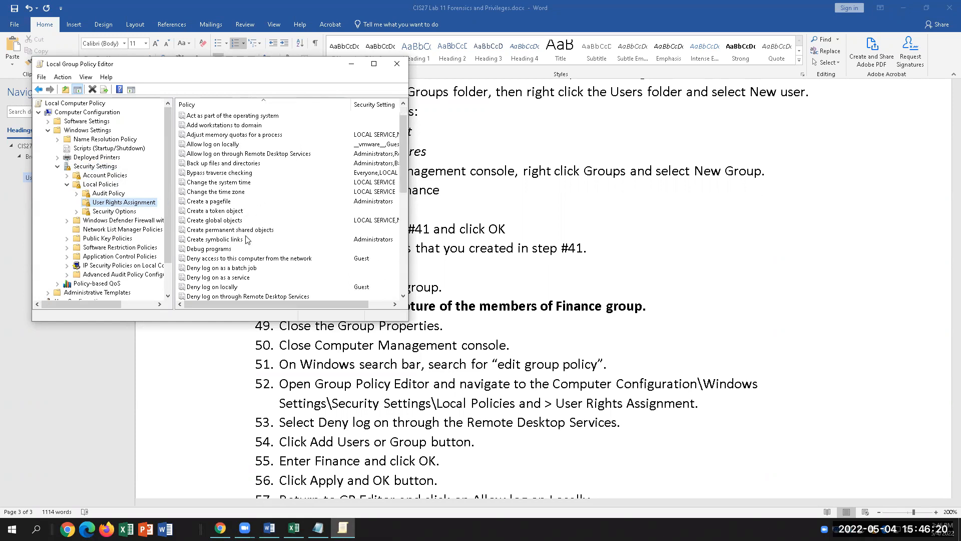
{"action": "scroll", "coordinate": [226, 279], "scroll_direction": "down", "scroll_amount": 1}
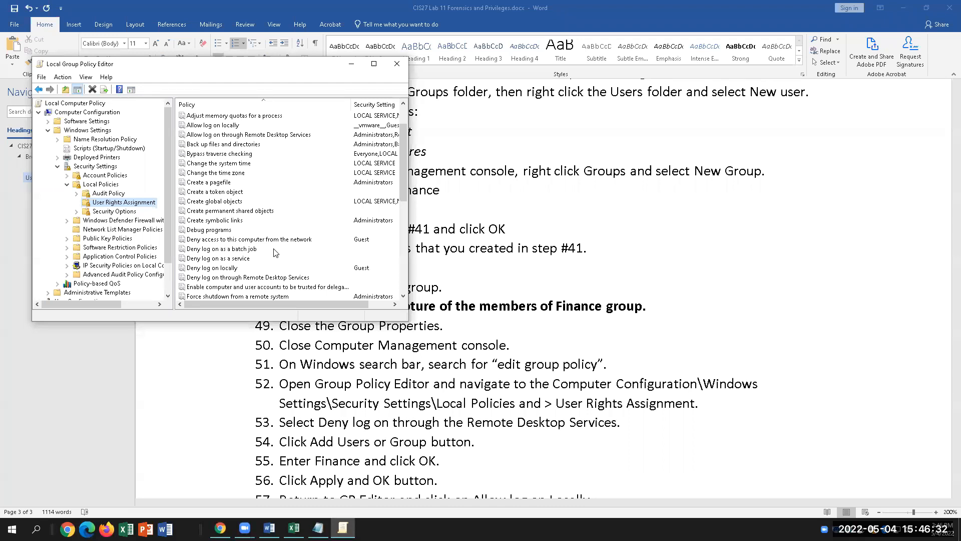
{"action": "left_click", "coordinate": [248, 278]}
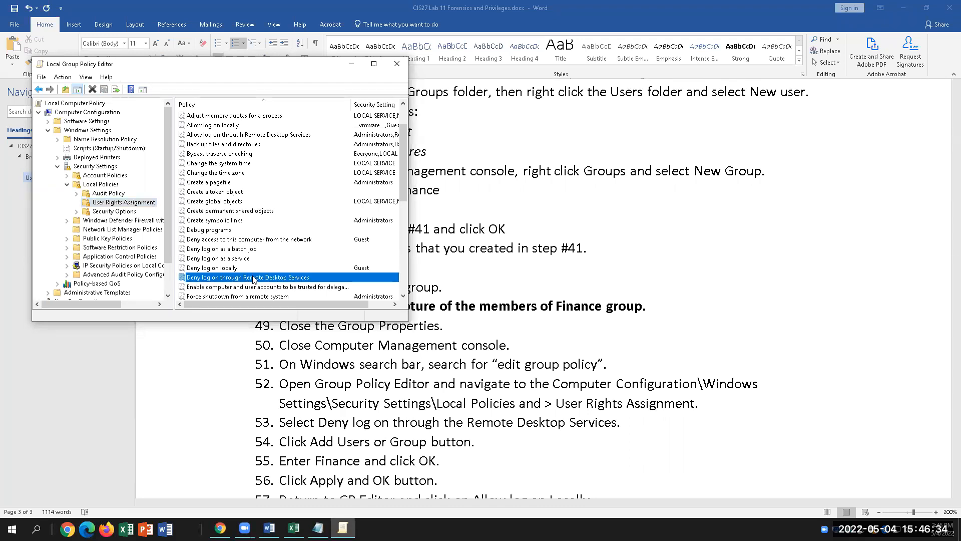
{"action": "right_click", "coordinate": [254, 278]}
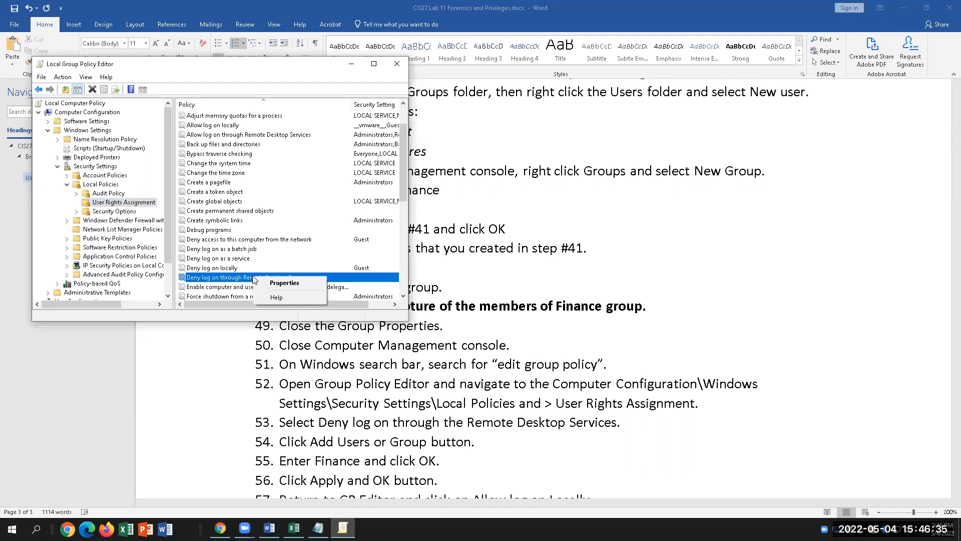
{"action": "left_click", "coordinate": [284, 283]}
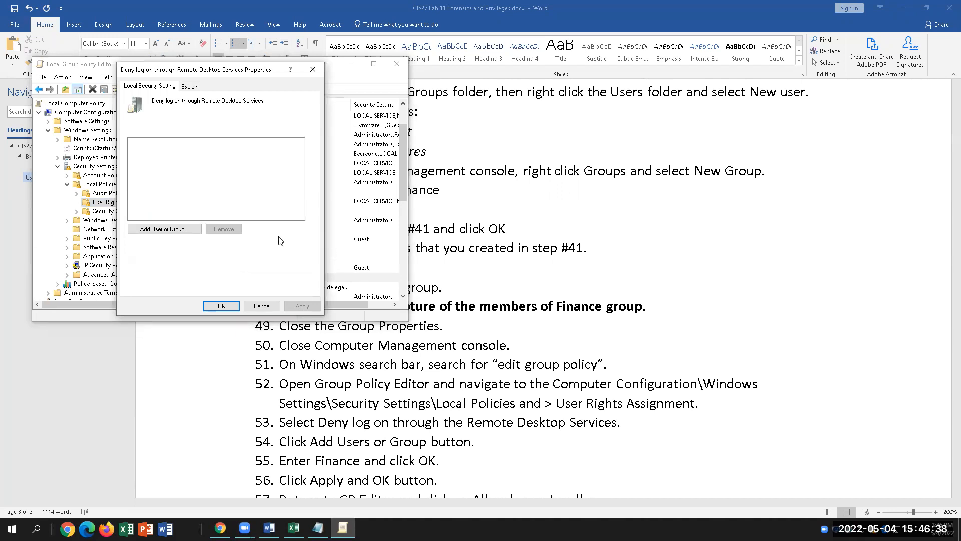
Try the name Finance, which fails to resolve, then add the first lab user account instead.
{"action": "left_click", "coordinate": [179, 231]}
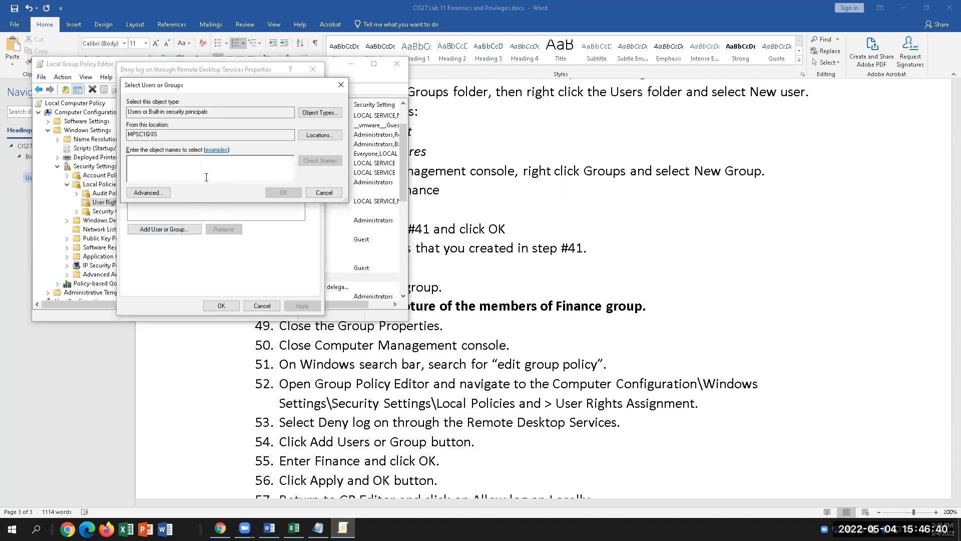
{"action": "type", "text": "Fi"}
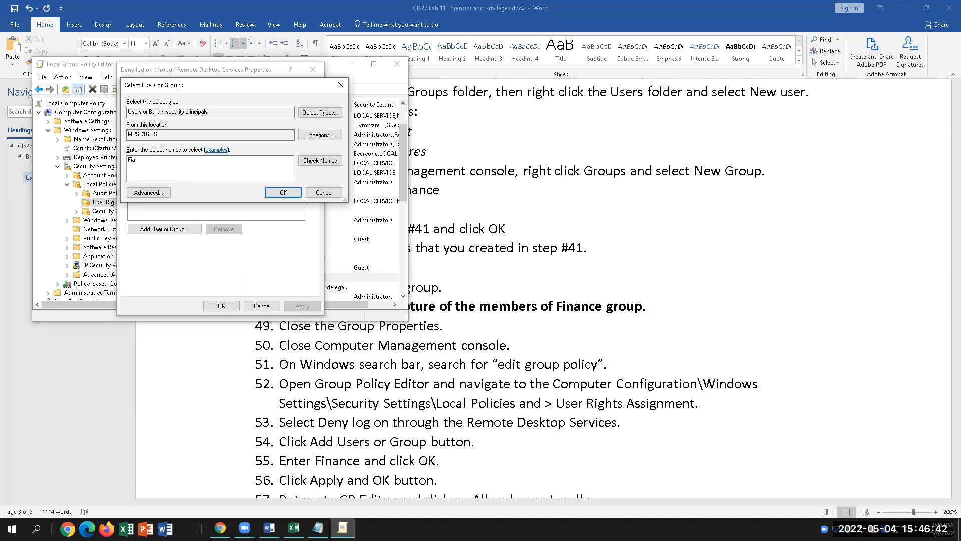
{"action": "type", "text": "nance"}
{"action": "left_click", "coordinate": [309, 161]}
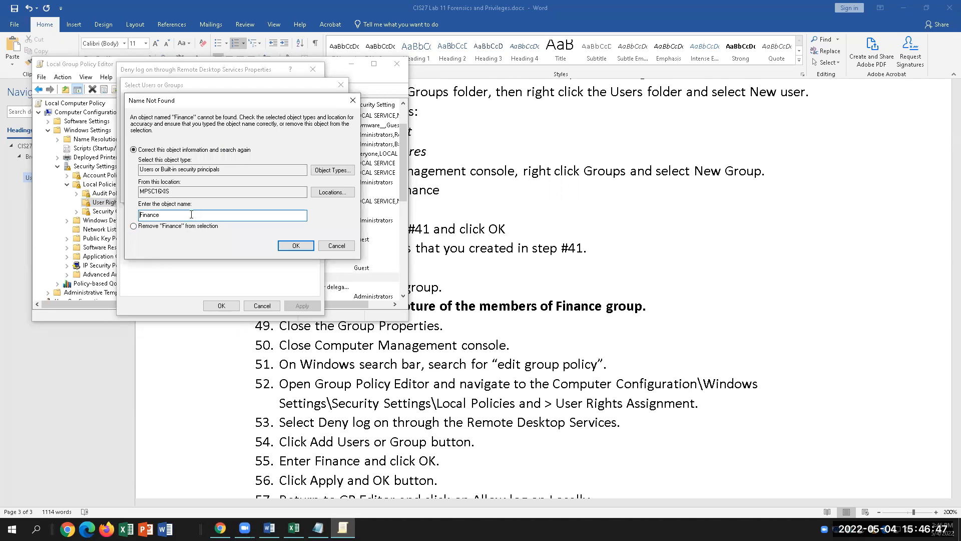
{"action": "left_click", "coordinate": [334, 246]}
{"action": "key", "text": "BackSpace"}
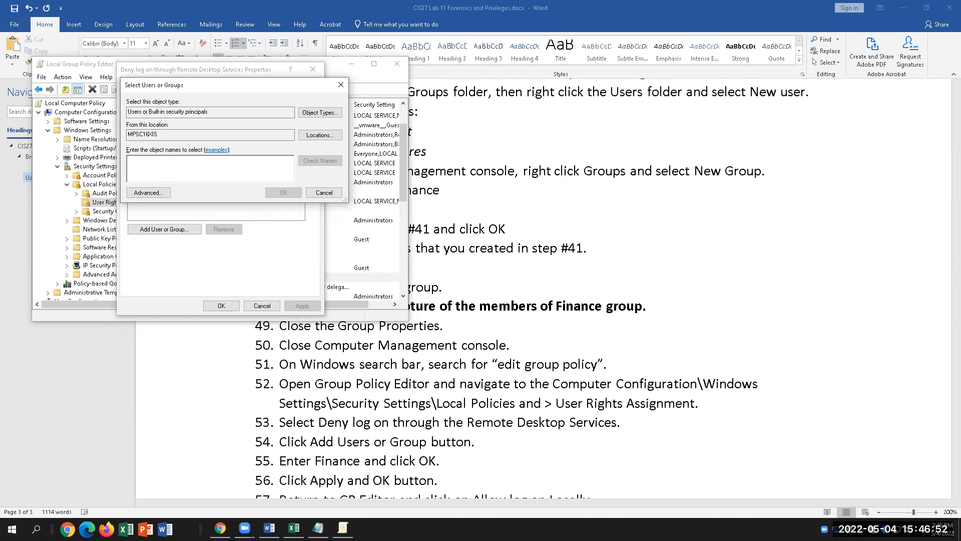
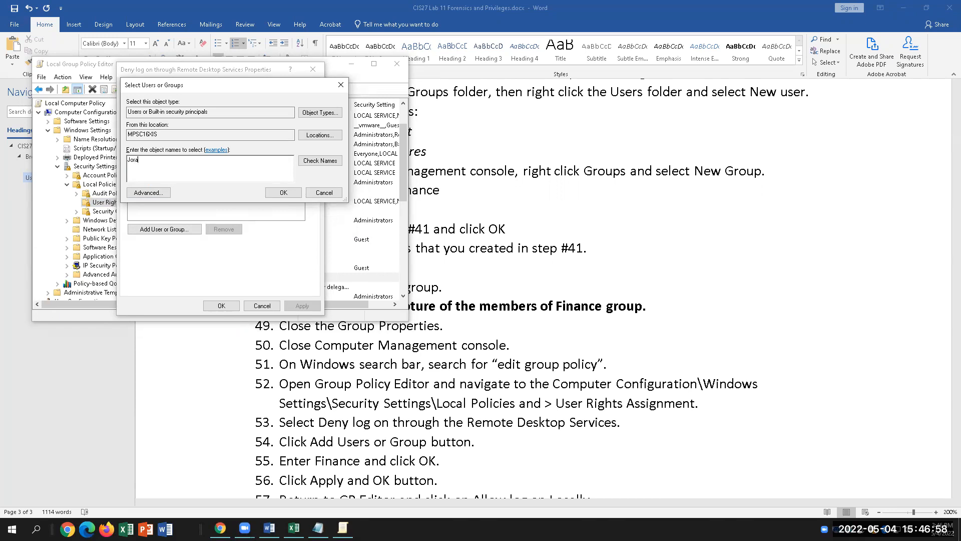
{"action": "left_click", "coordinate": [312, 161]}
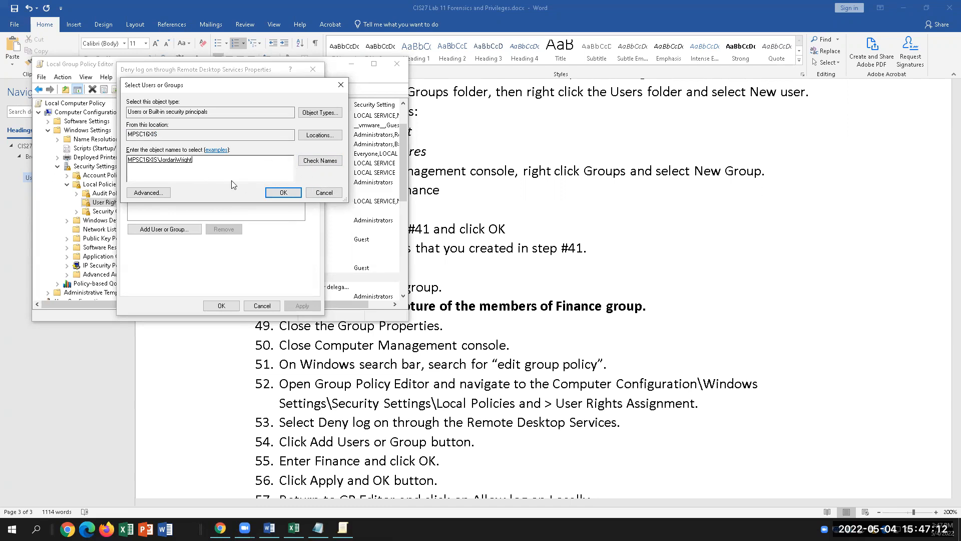
{"action": "left_click", "coordinate": [270, 194]}
Add the second lab user account and commit the Remote Desktop deny setting.
{"action": "left_click", "coordinate": [158, 230]}
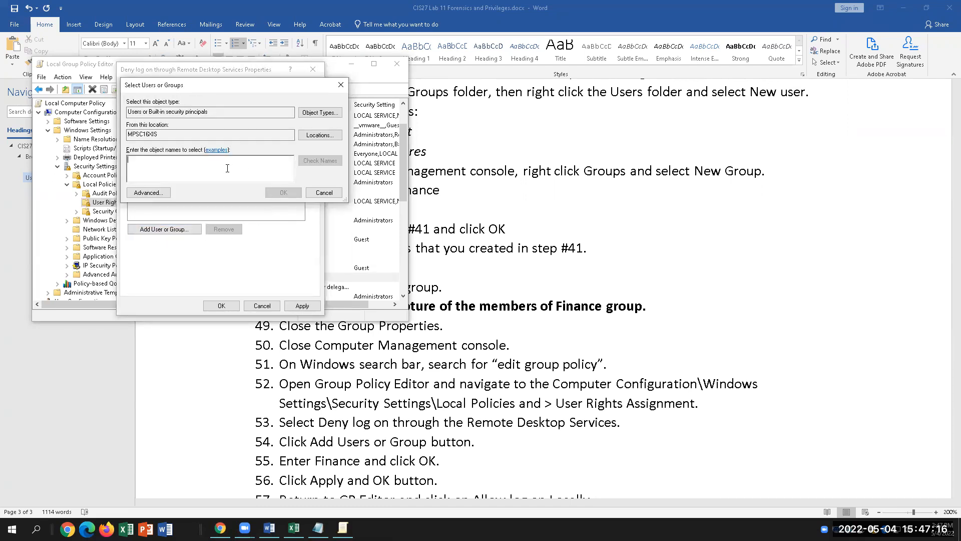
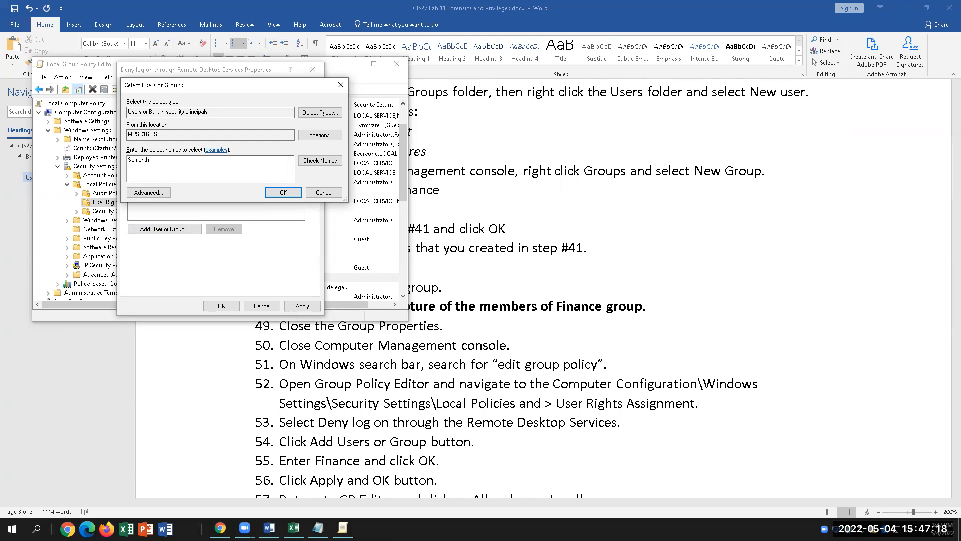
{"action": "left_click", "coordinate": [320, 160]}
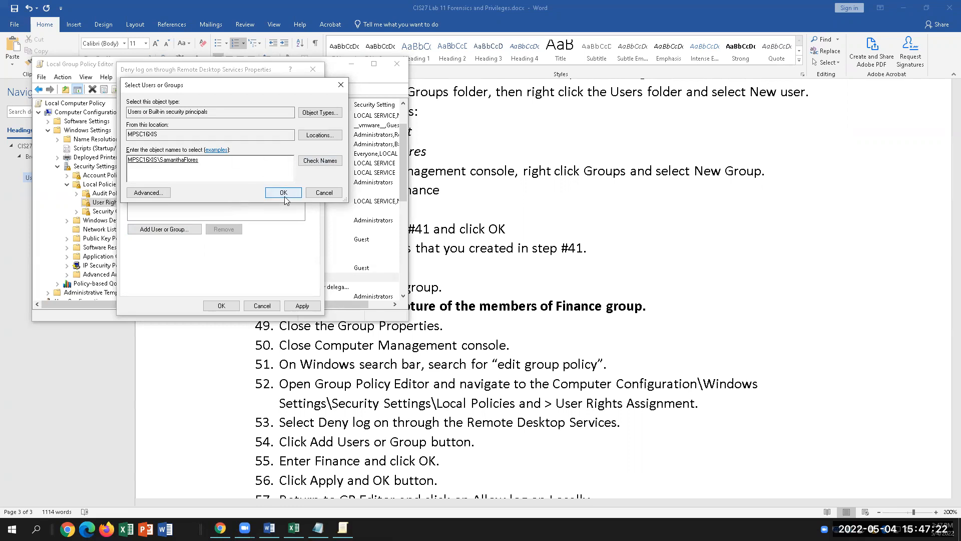
{"action": "left_click", "coordinate": [283, 193]}
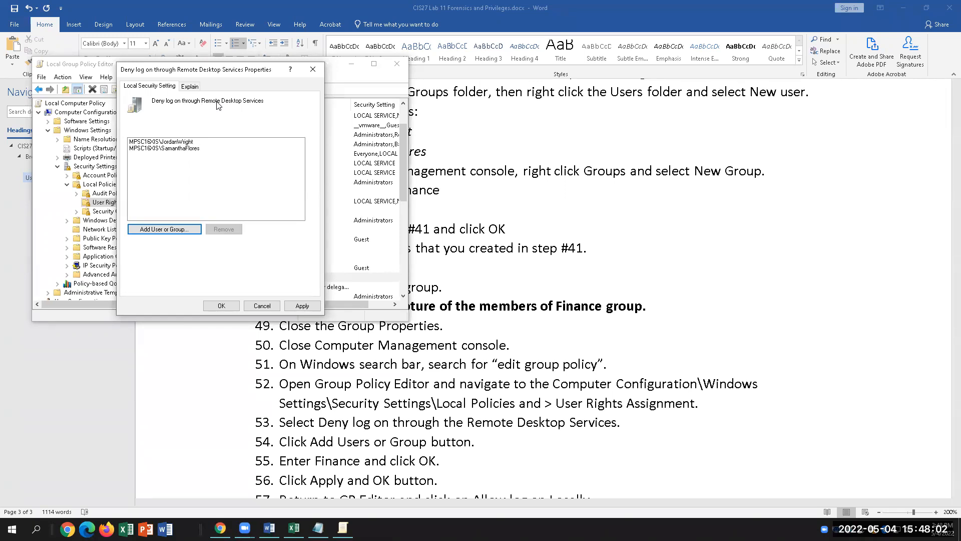
{"action": "left_click", "coordinate": [303, 306]}
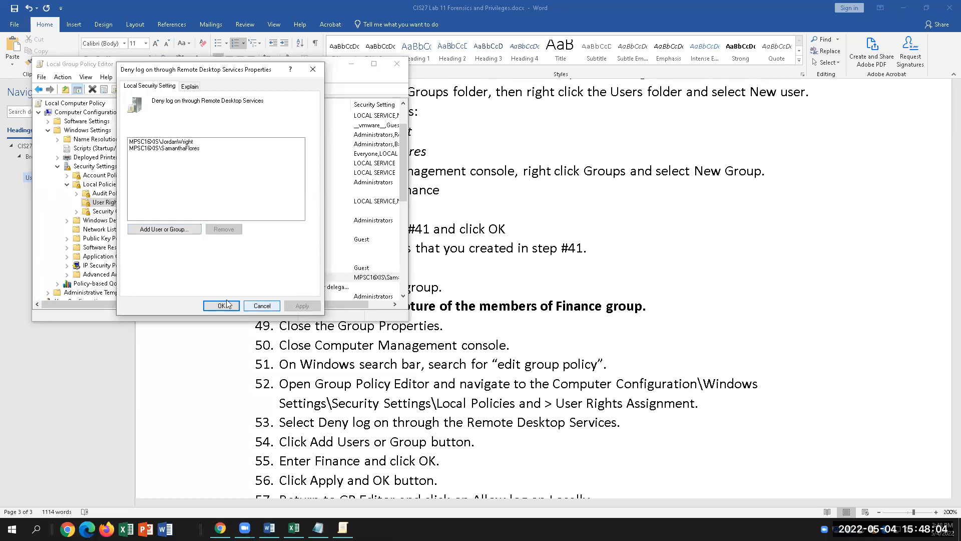
{"action": "left_click", "coordinate": [222, 305]}
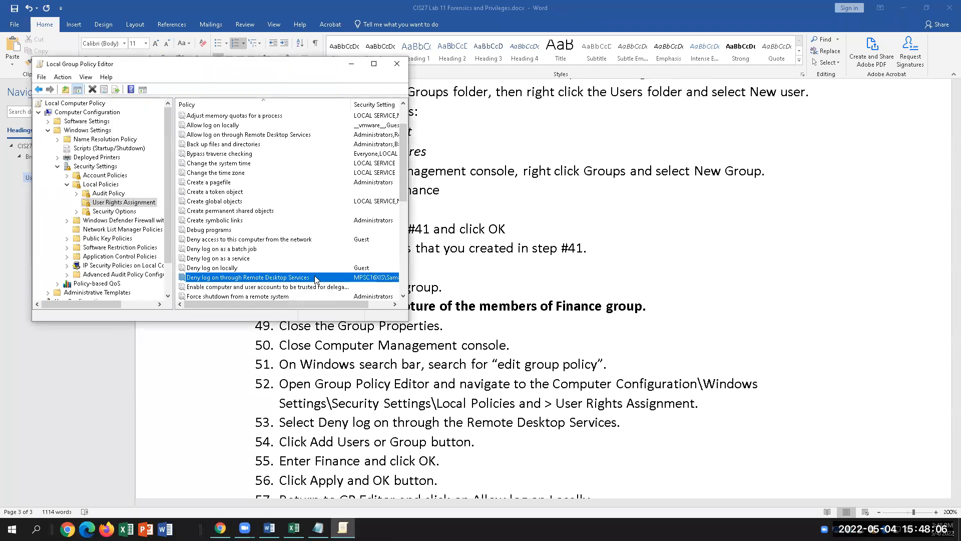
Scroll the User Rights Assignment list and select Allow log on locally.
{"action": "left_click_drag", "start_coordinate": [330, 304], "coordinate": [371, 294]}
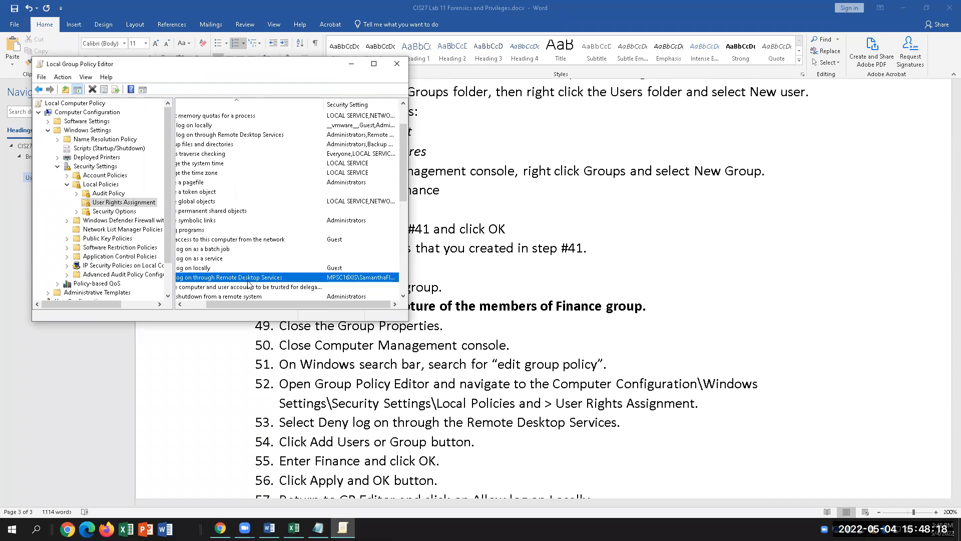
{"action": "left_click_drag", "start_coordinate": [248, 304], "coordinate": [226, 304]}
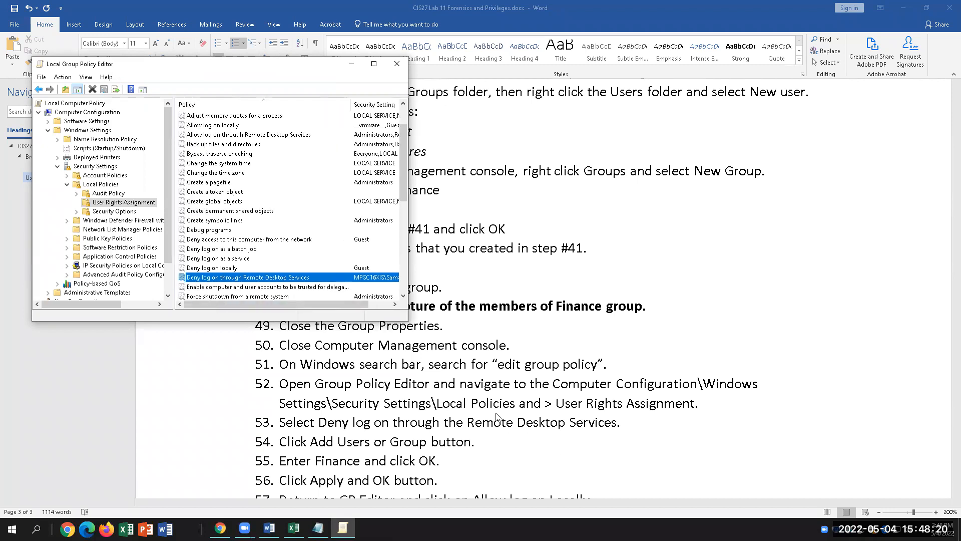
{"action": "scroll", "coordinate": [497, 417], "scroll_direction": "down", "scroll_amount": 4}
{"action": "scroll", "coordinate": [497, 417], "scroll_direction": "up", "scroll_amount": 1}
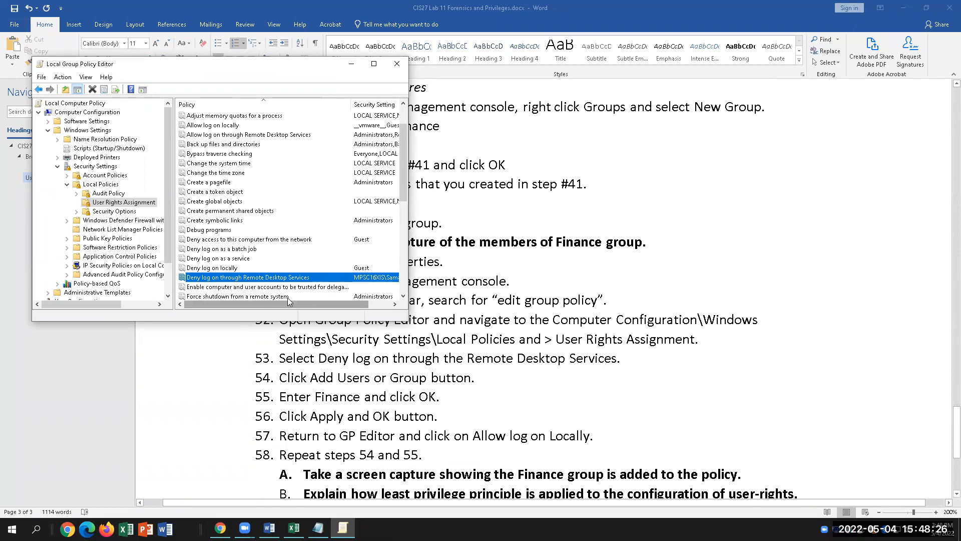
{"action": "left_click", "coordinate": [214, 127]}
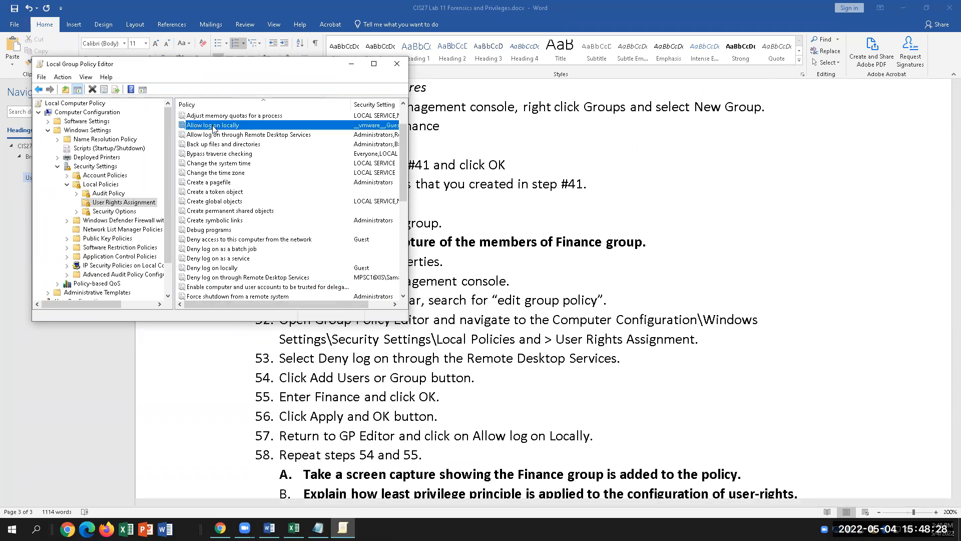
Add the first and second lab user accounts to Allow log on locally and apply.
{"action": "double_click", "coordinate": [214, 126]}
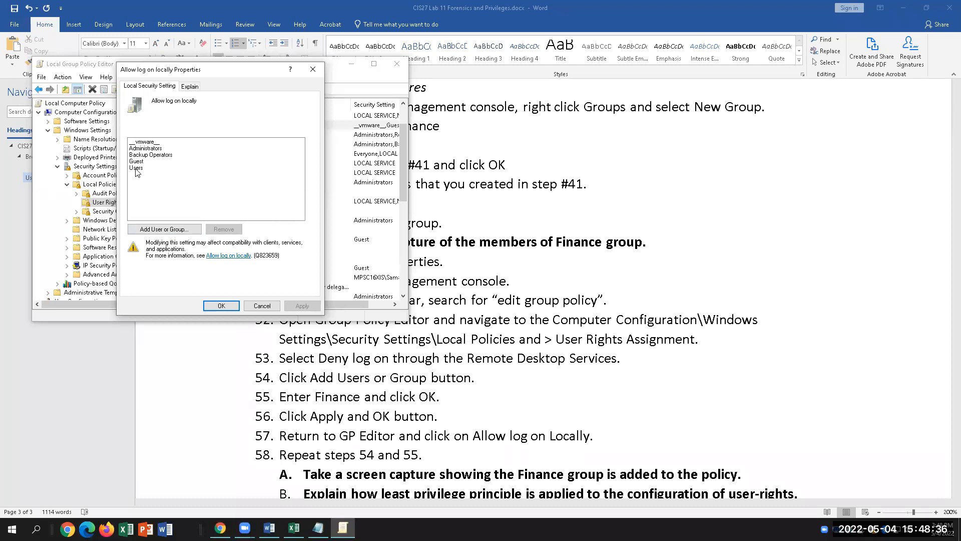
{"action": "left_click", "coordinate": [164, 228]}
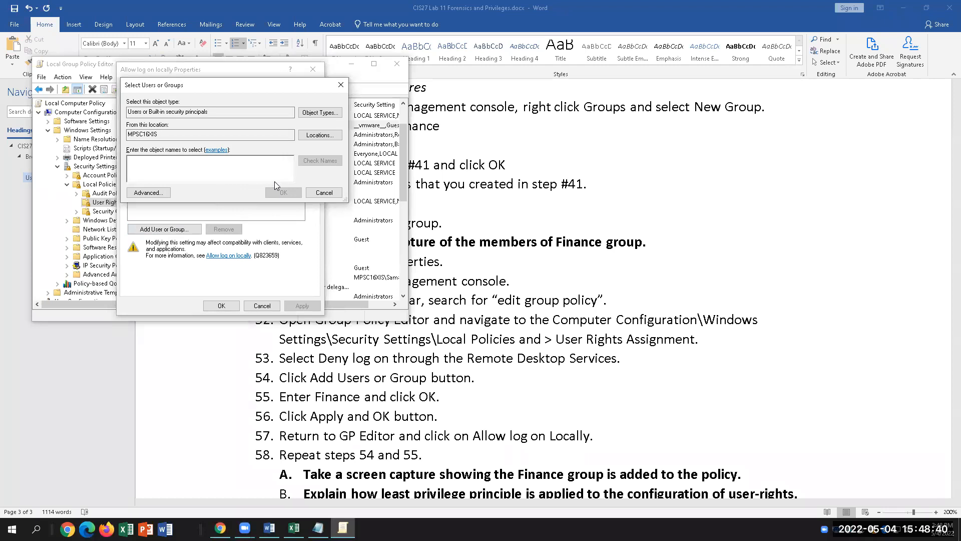
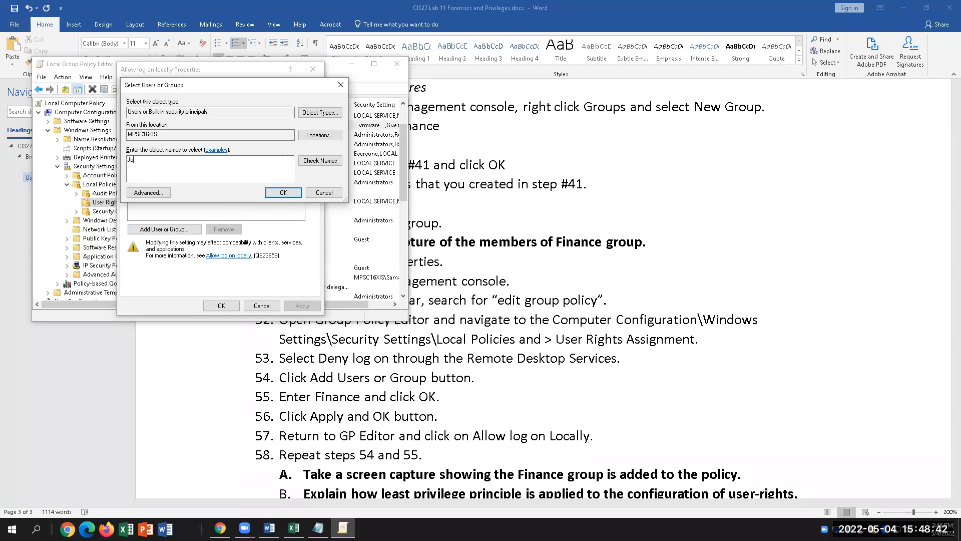
{"action": "key", "text": "Return"}
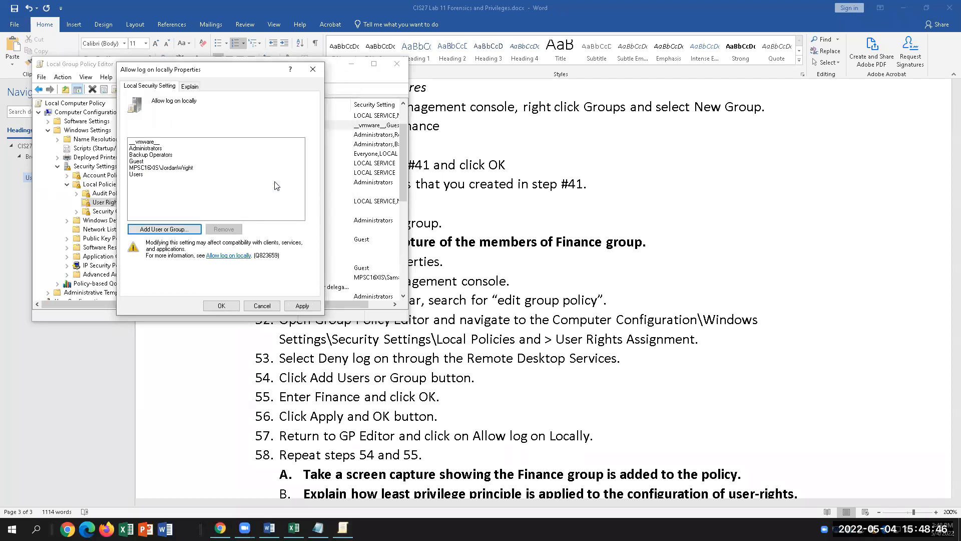
{"action": "left_click", "coordinate": [165, 229]}
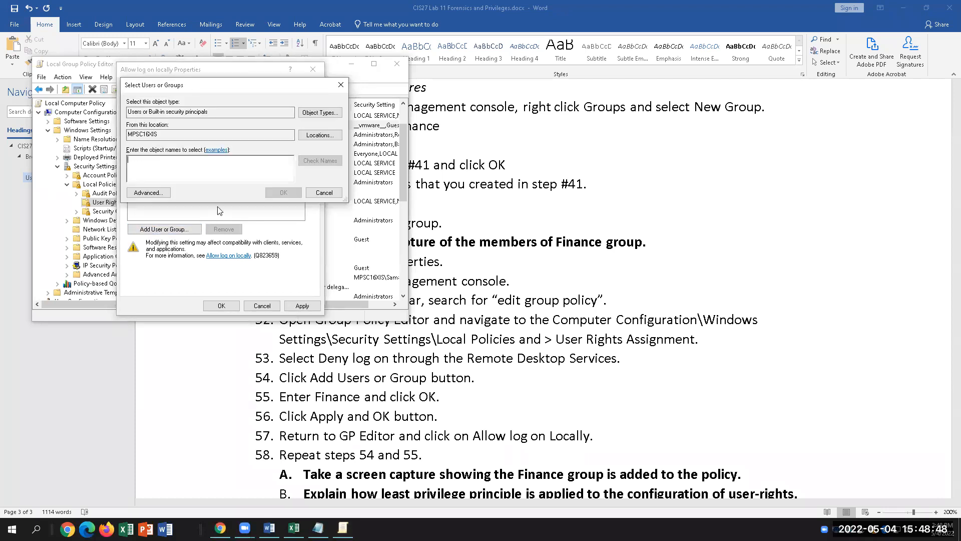
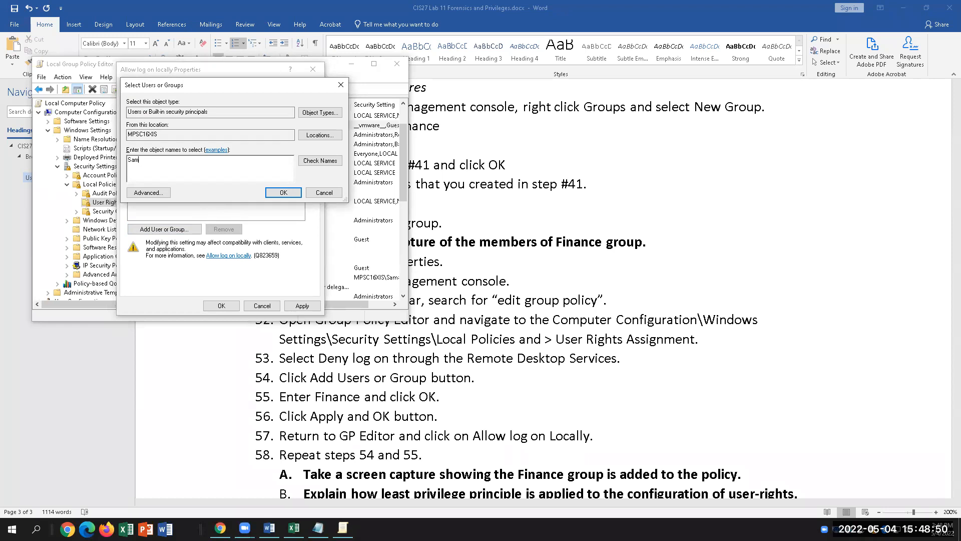
{"action": "key", "text": "Return"}
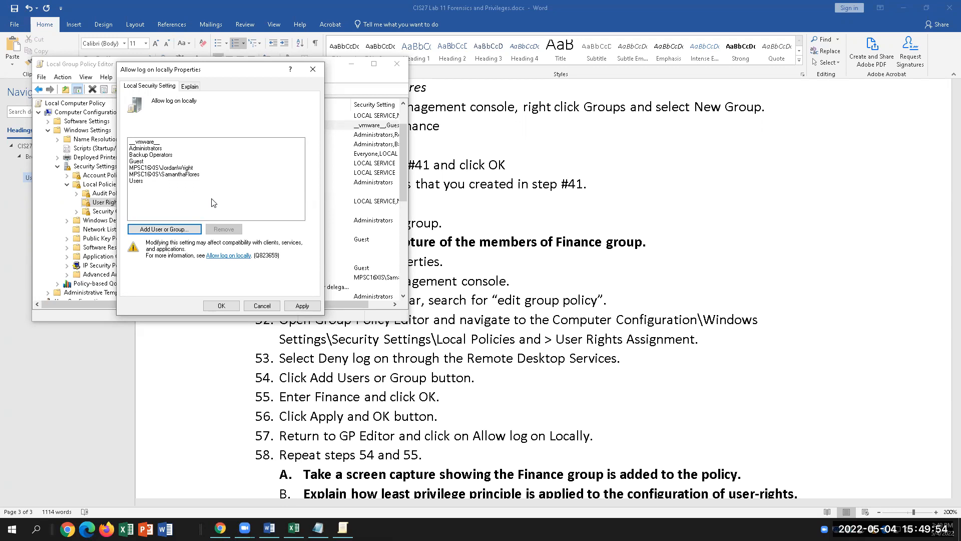
{"action": "left_click", "coordinate": [289, 306]}
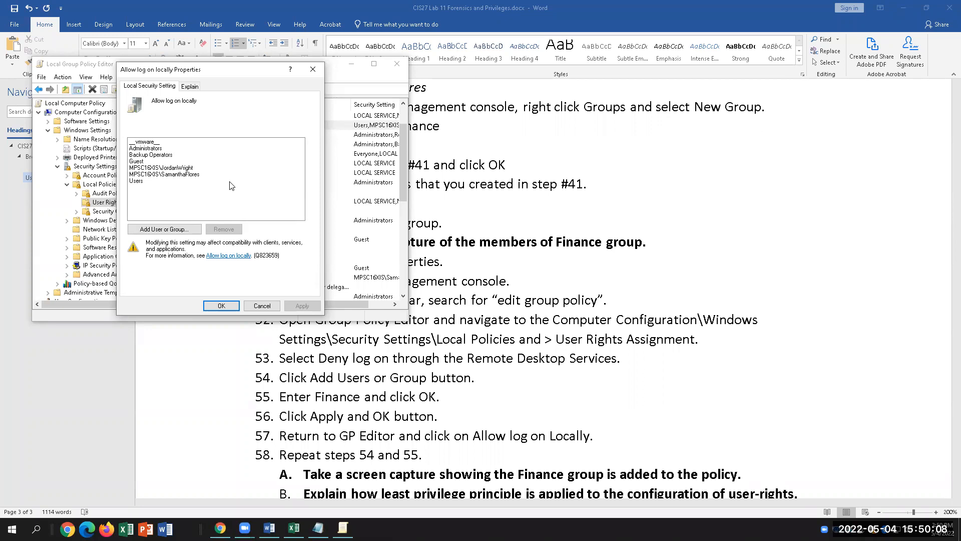
Try adding the Finance group to Allow log on locally; the name is not found.
{"action": "left_click", "coordinate": [161, 231]}
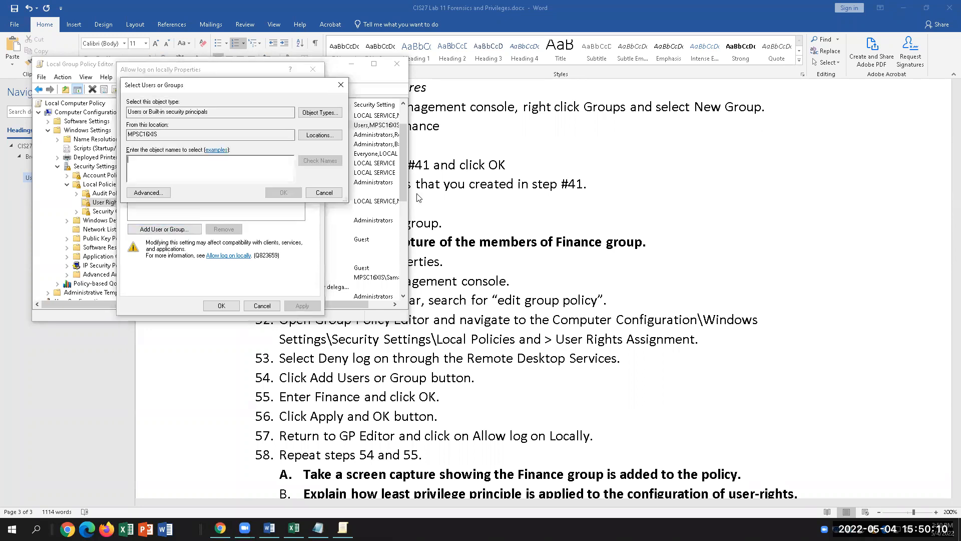
{"action": "type", "text": "Finance"}
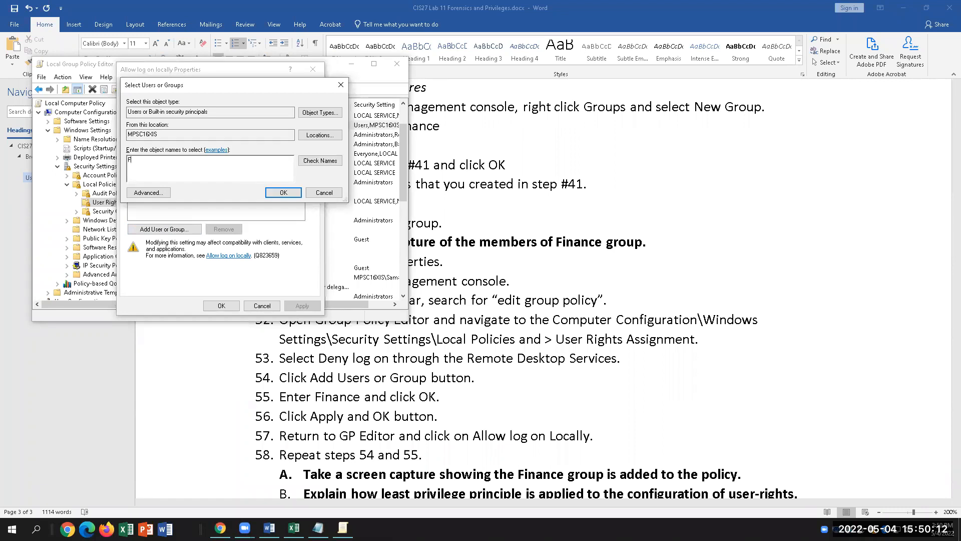
{"action": "left_click", "coordinate": [308, 162]}
{"action": "left_click", "coordinate": [337, 247]}
{"action": "left_click", "coordinate": [296, 193]}
Review the two added lab user accounts in the Allow log on locally list.
{"action": "left_click", "coordinate": [188, 169]}
{"action": "left_click", "coordinate": [191, 174]}
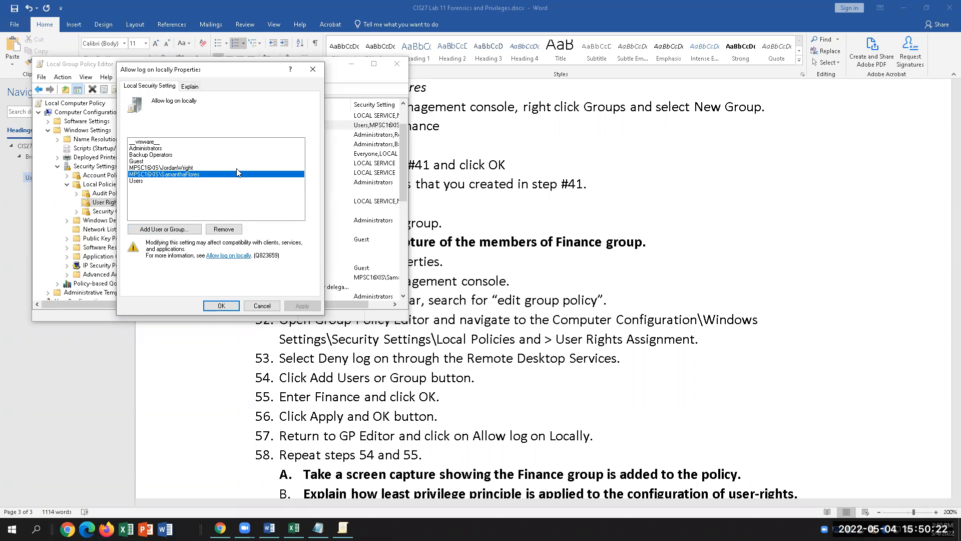
{"action": "scroll", "coordinate": [612, 384], "scroll_direction": "down", "scroll_amount": 1}
{"action": "scroll", "coordinate": [614, 382], "scroll_direction": "down", "scroll_amount": 1}
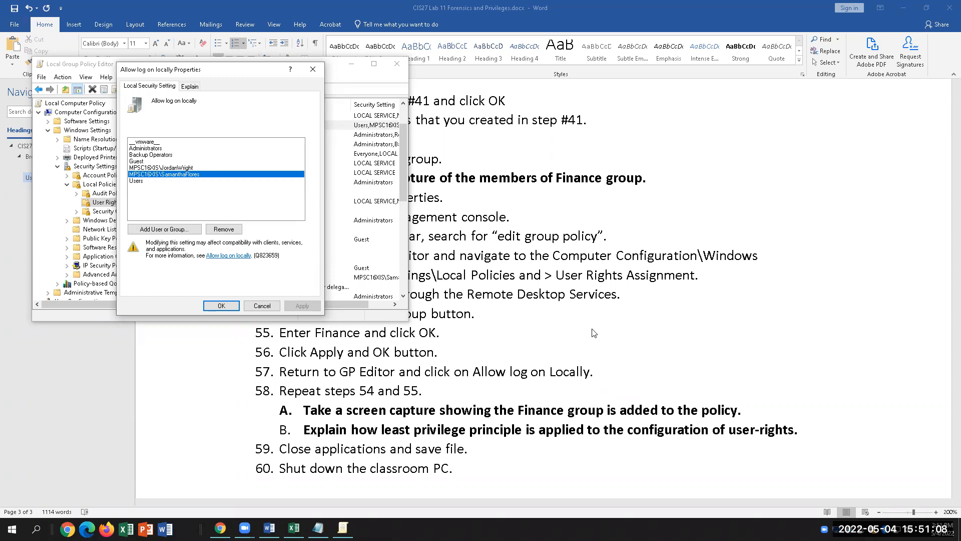
{"action": "left_click", "coordinate": [559, 321]}
Highlight 'Remote Desktop Services' in step 53, then select the Deny log on locally policy.
{"action": "left_click", "coordinate": [617, 295], "text": "shift"}
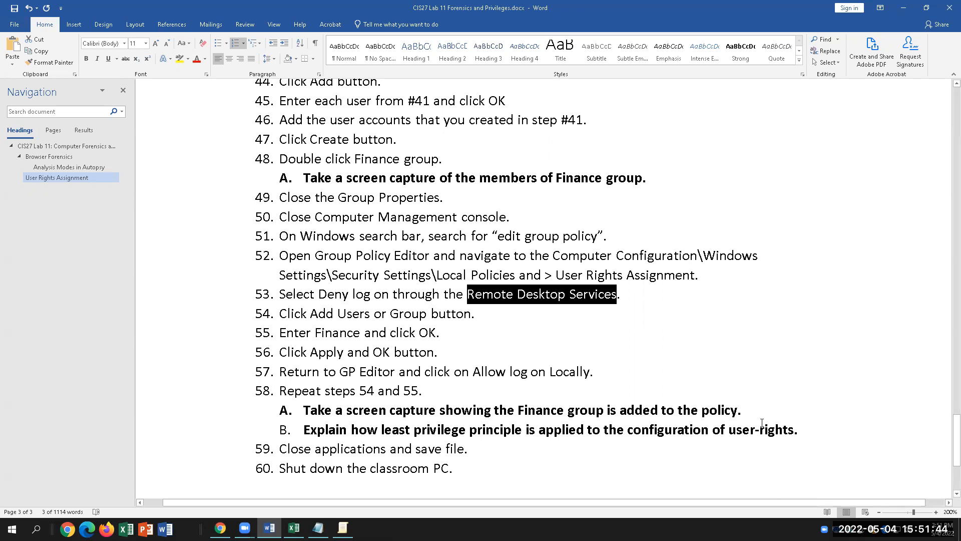
{"action": "key", "text": "alt+Tab"}
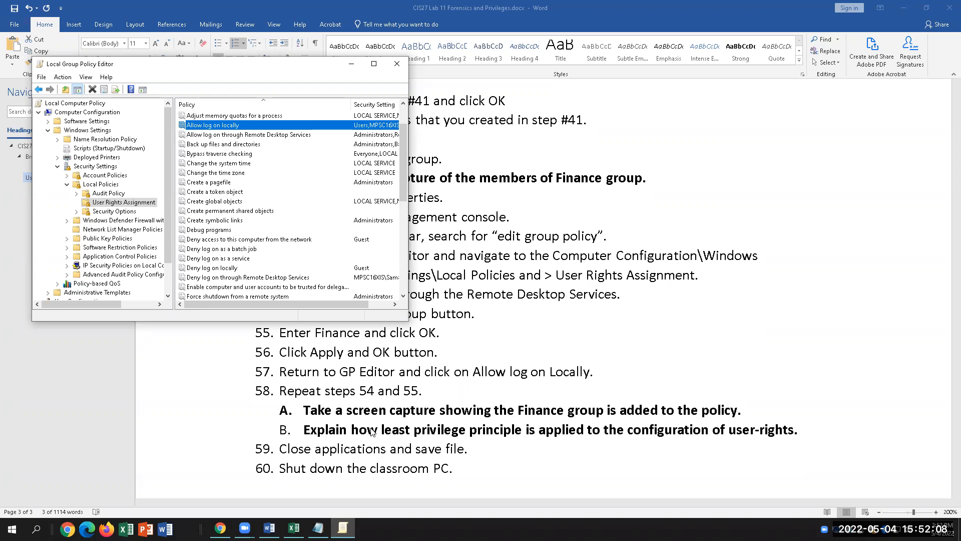
{"action": "left_click", "coordinate": [228, 270]}
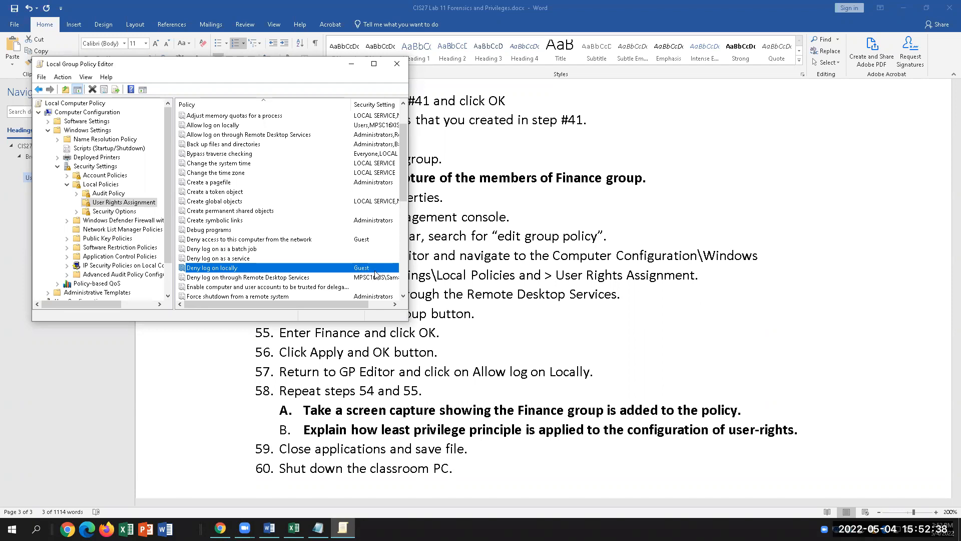
{"action": "left_click", "coordinate": [374, 278]}
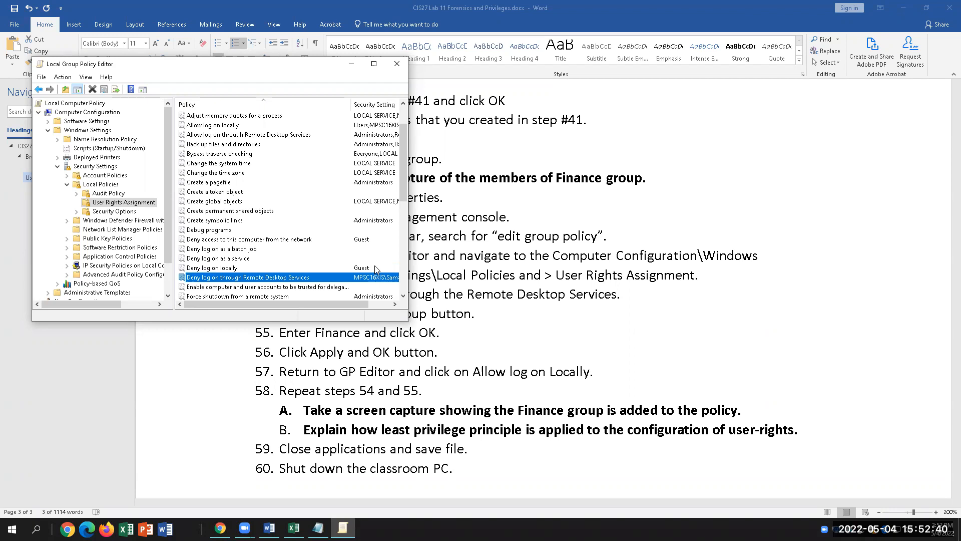
{"action": "left_click", "coordinate": [371, 268]}
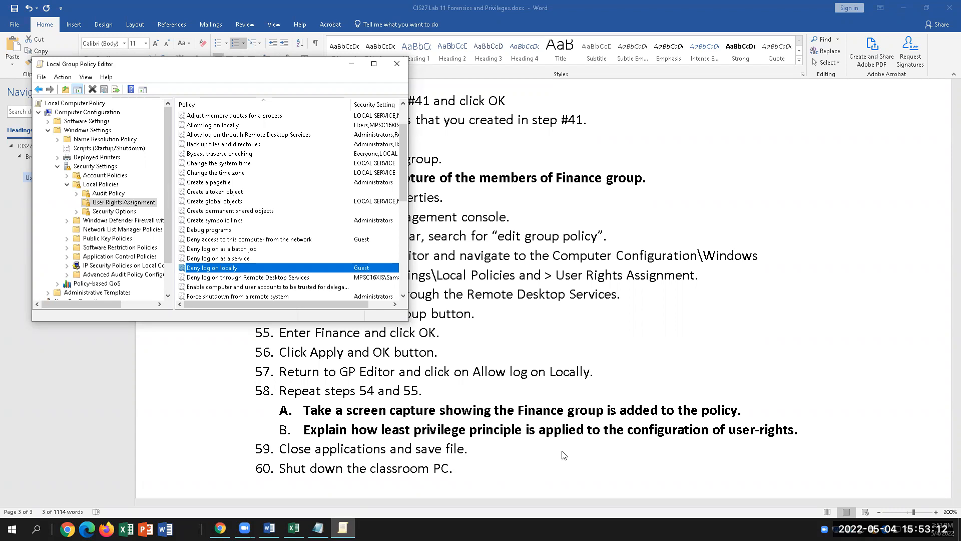
{"action": "scroll", "coordinate": [424, 415], "scroll_direction": "down", "scroll_amount": 2}
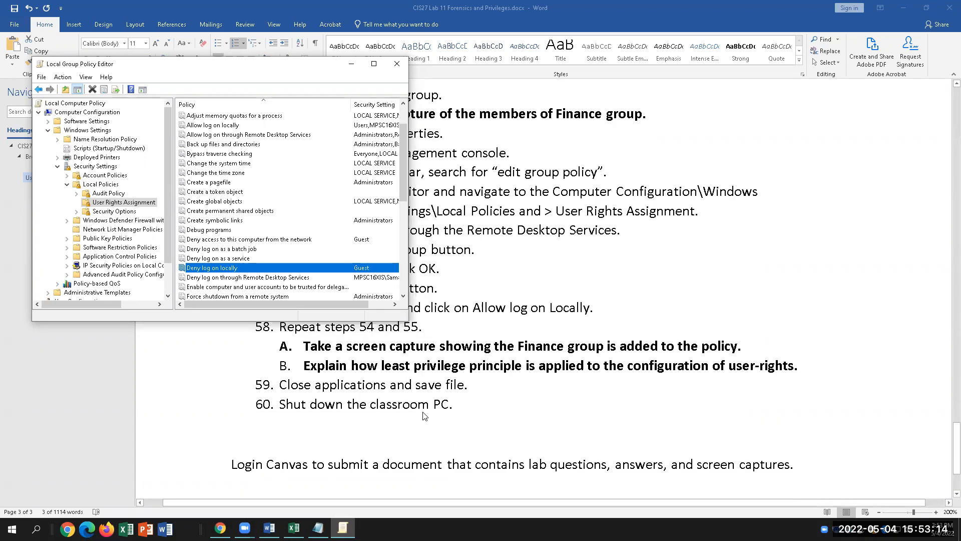
{"action": "scroll", "coordinate": [424, 416], "scroll_direction": "up", "scroll_amount": 2}
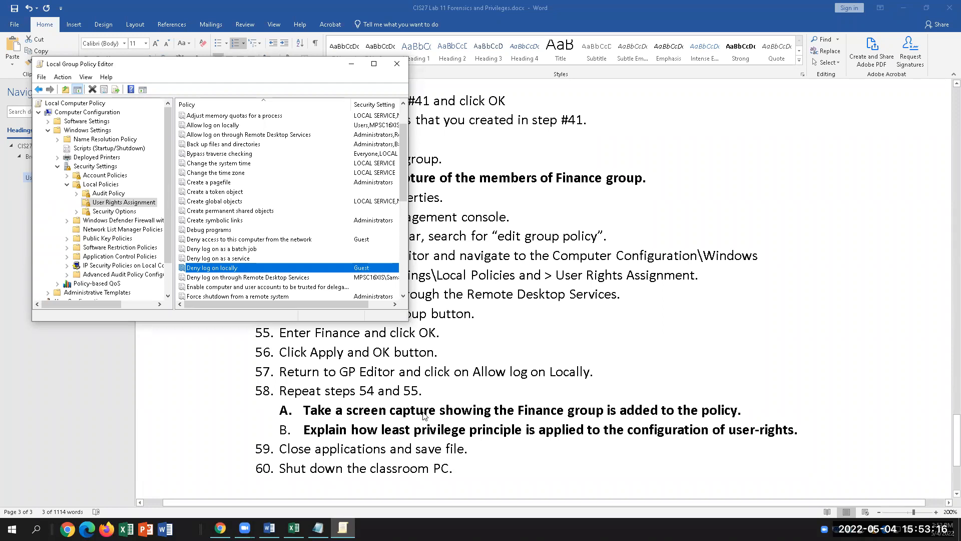